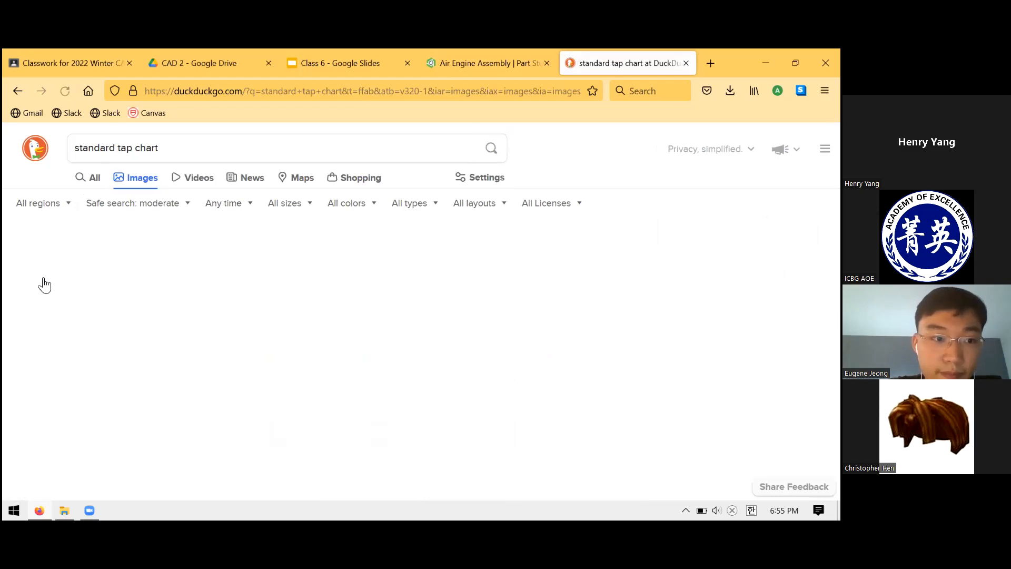
Open the tap and drill chart from the image results and examine the rows around screw size #10.
{"action": "left_click", "coordinate": [74, 300]}
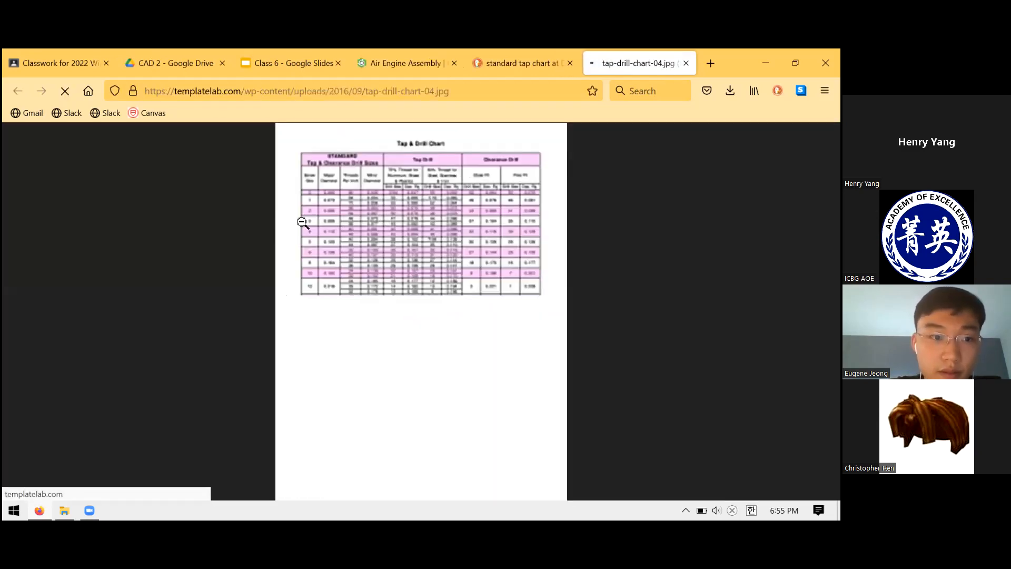
{"action": "left_click", "coordinate": [277, 241]}
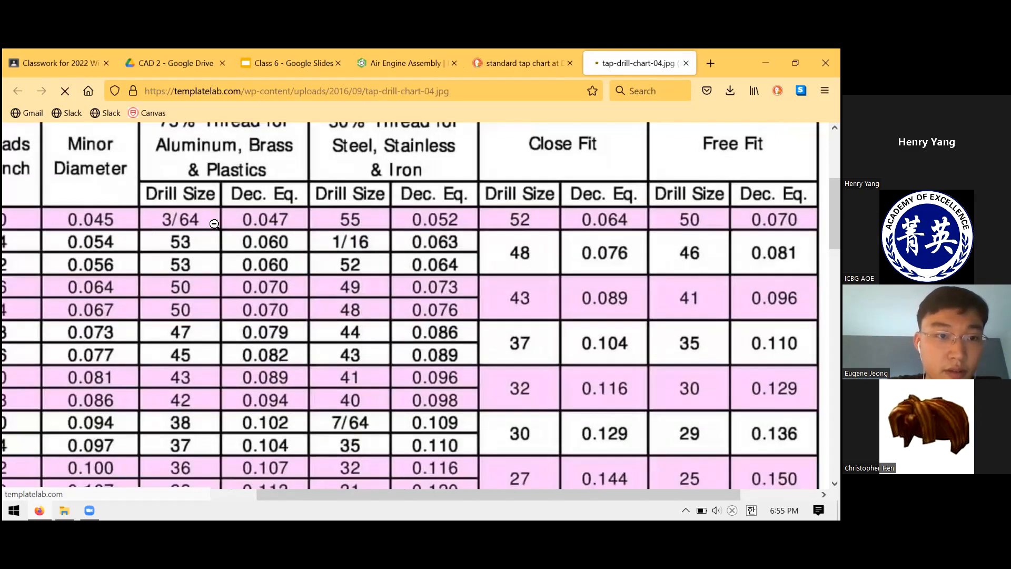
{"action": "scroll", "coordinate": [215, 225], "scroll_direction": "left", "scroll_amount": 6}
{"action": "scroll", "coordinate": [167, 375], "scroll_direction": "down", "scroll_amount": 3}
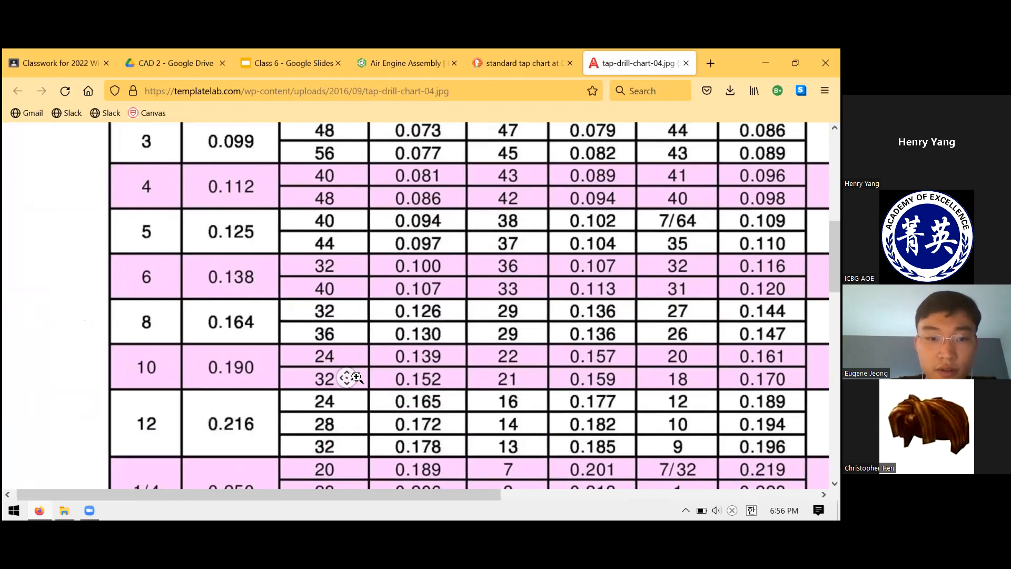
{"action": "left_click", "coordinate": [343, 291]}
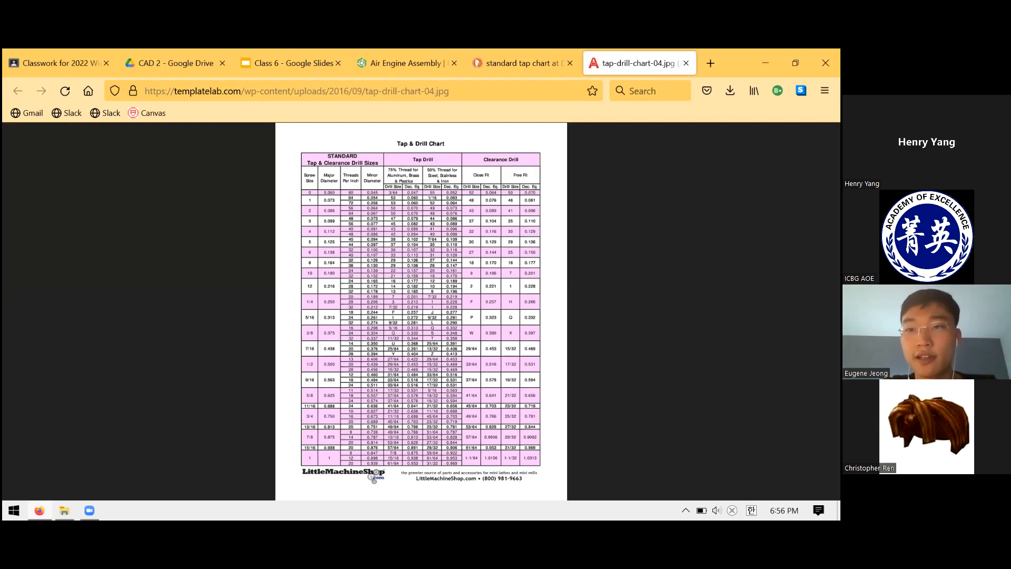
{"action": "left_click", "coordinate": [685, 63]}
{"action": "left_click", "coordinate": [685, 64]}
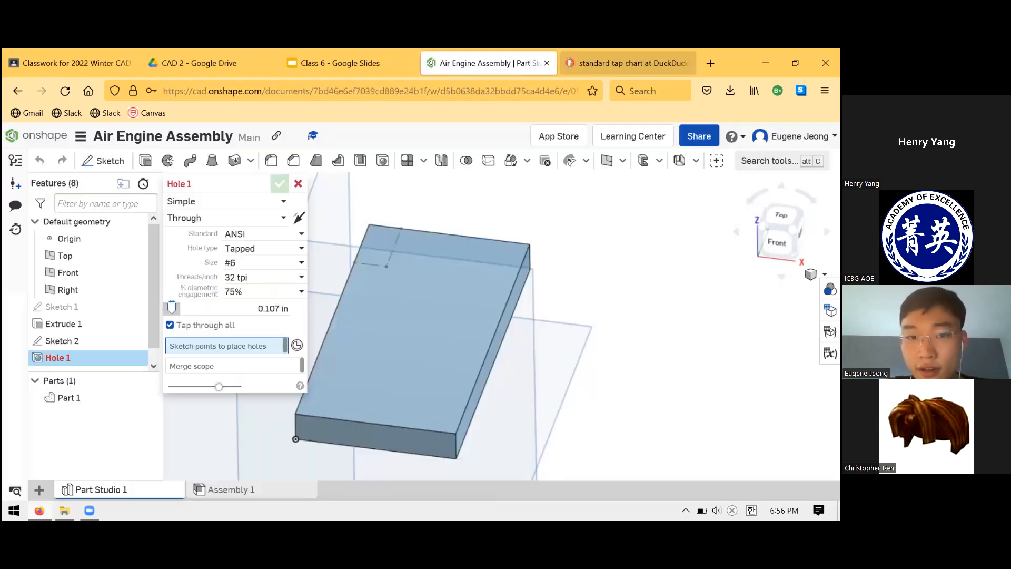
Check the upright drawing's upper hole callout and place Hole 1 on the Sketch 2 point near the plate's upper corner.
{"action": "left_click", "coordinate": [401, 53]}
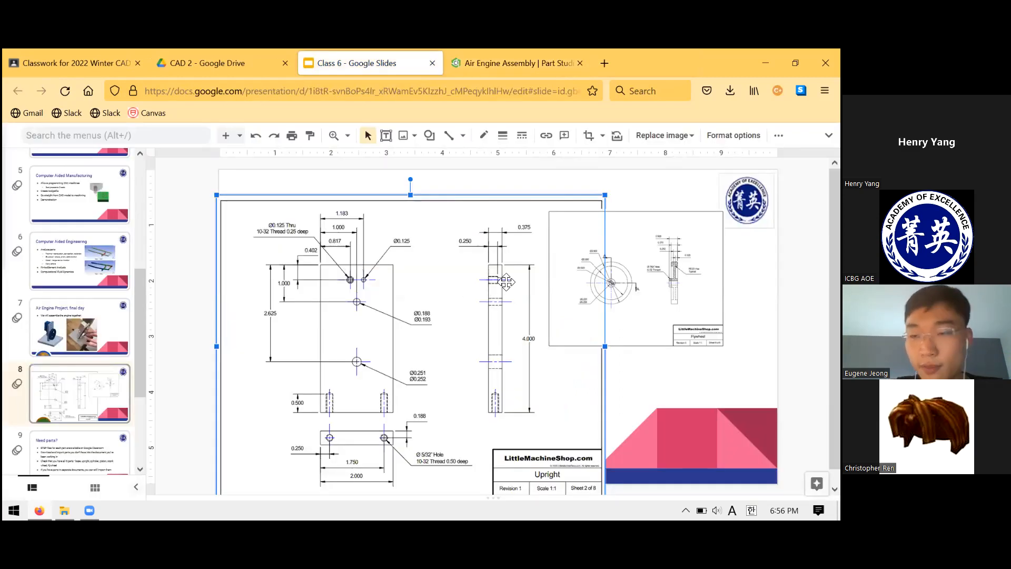
{"action": "left_click", "coordinate": [498, 55]}
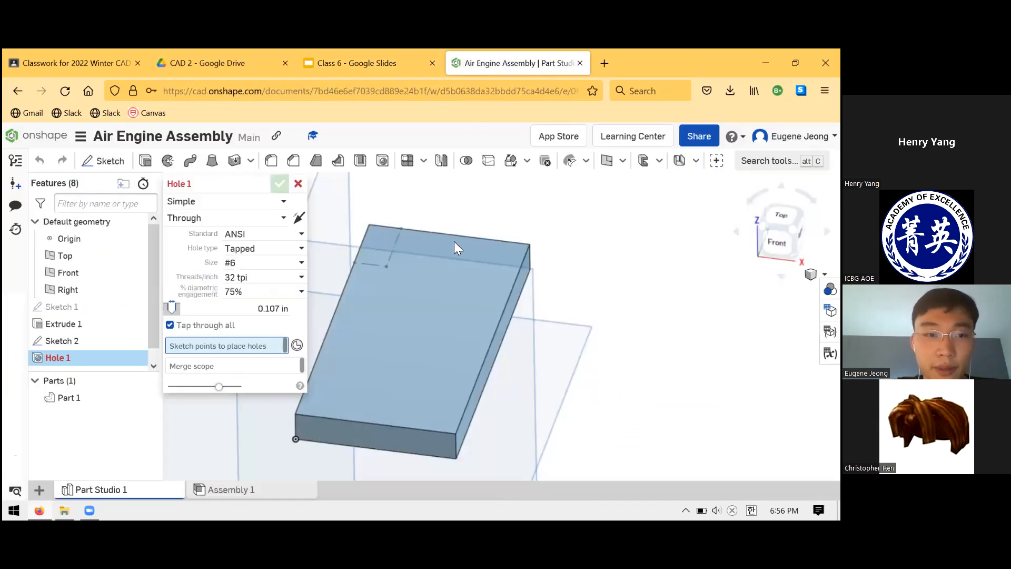
{"action": "middle_click_drag", "start_coordinate": [456, 270], "coordinate": [493, 225]}
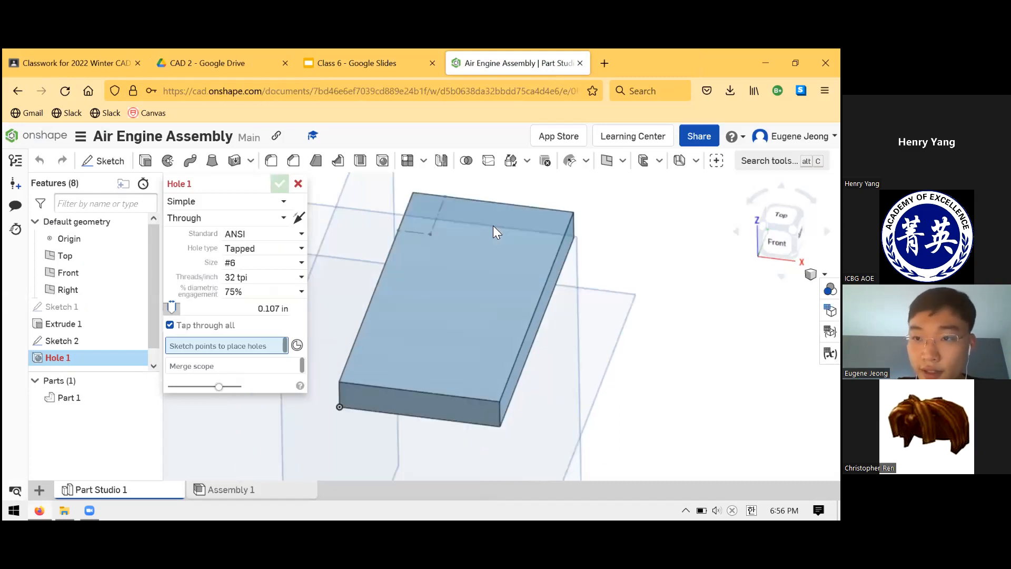
{"action": "right_click_drag", "start_coordinate": [493, 225], "coordinate": [493, 225]}
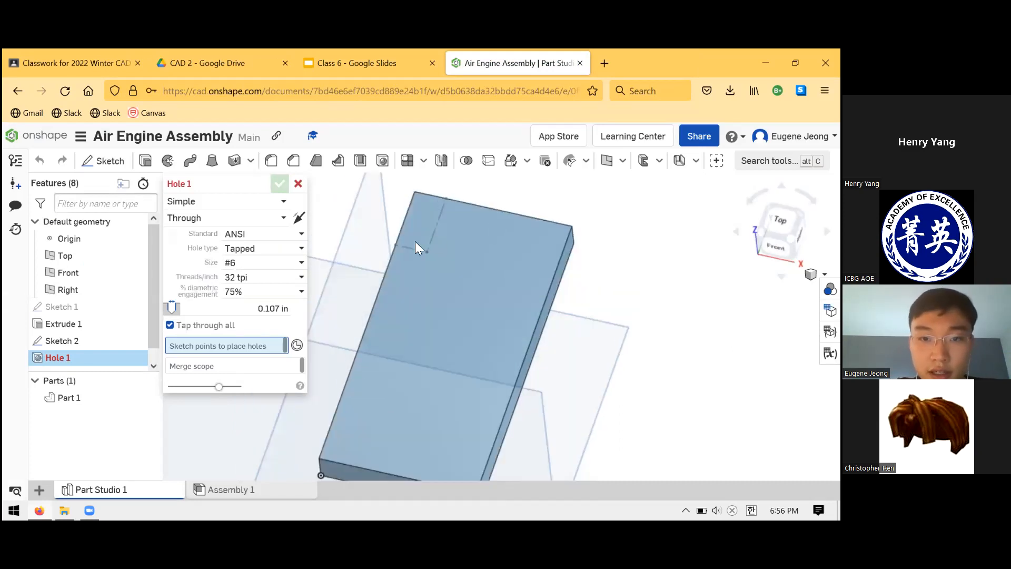
{"action": "mouse_move", "coordinate": [478, 257]}
{"action": "right_mouse_down"}
{"action": "mouse_move", "coordinate": [485, 235]}
{"action": "mouse_move", "coordinate": [478, 243]}
{"action": "right_mouse_up"}
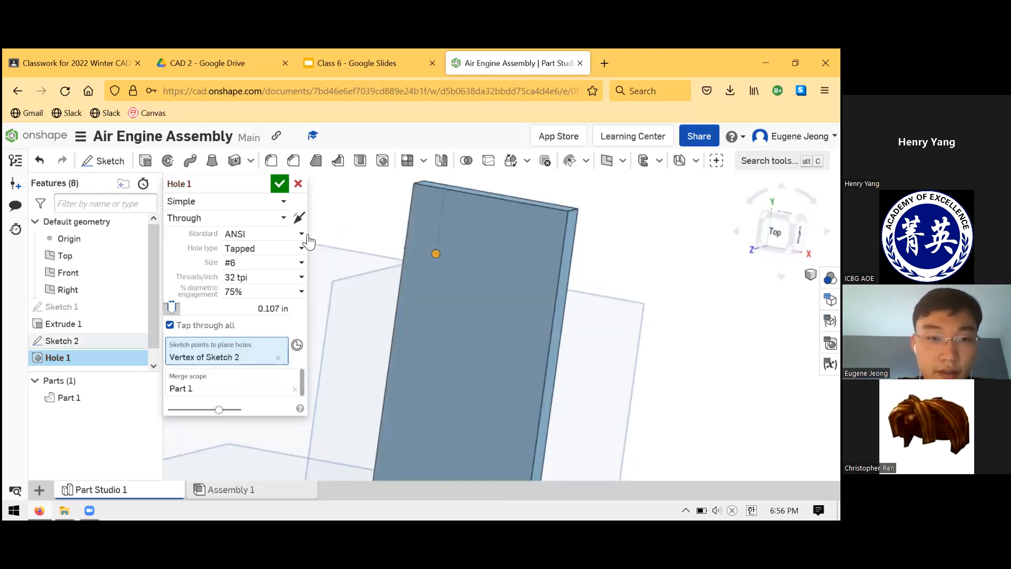
Try the ANSI standard with a Clearance hole type and look through its available sizes.
{"action": "left_click", "coordinate": [296, 234]}
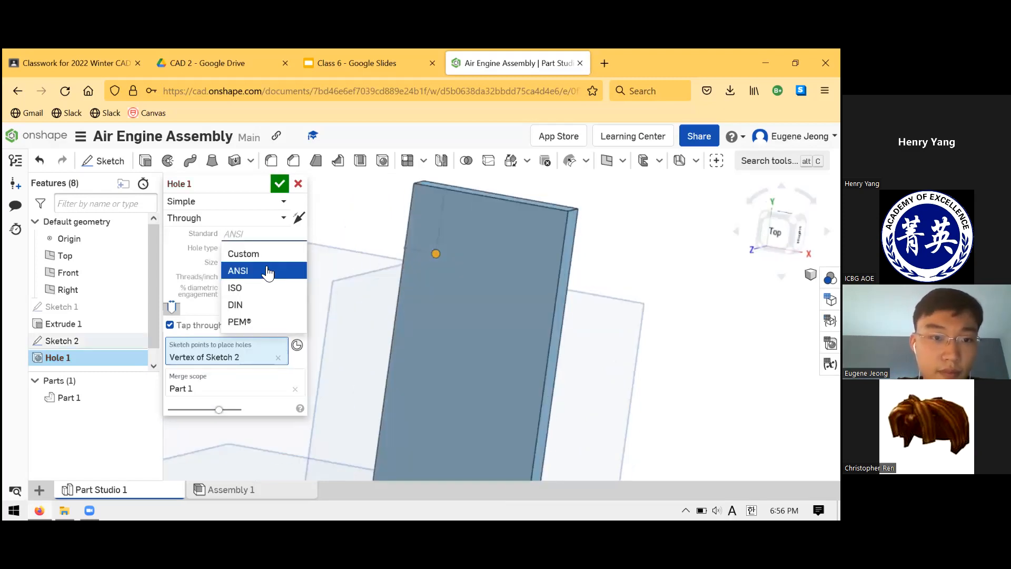
{"action": "left_click", "coordinate": [296, 266]}
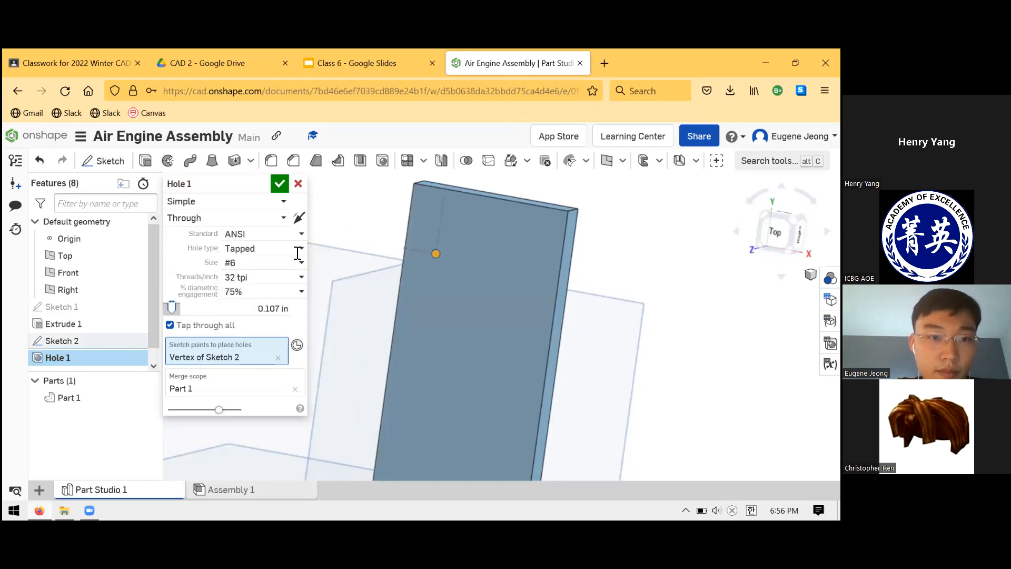
{"action": "left_click", "coordinate": [273, 248]}
{"action": "left_click", "coordinate": [274, 266]}
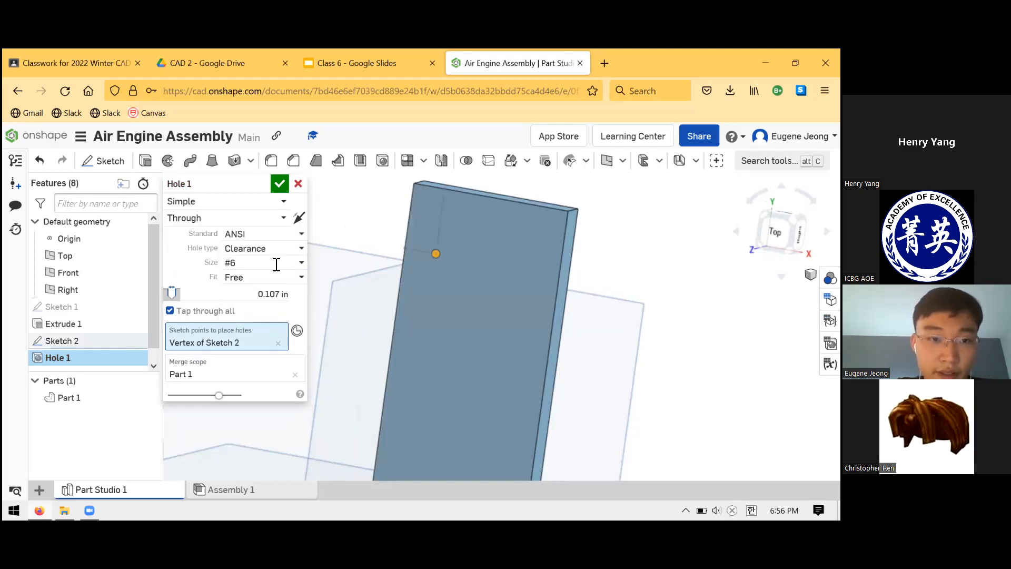
{"action": "left_click", "coordinate": [301, 266]}
{"action": "scroll", "coordinate": [281, 300], "scroll_direction": "down", "scroll_amount": 7}
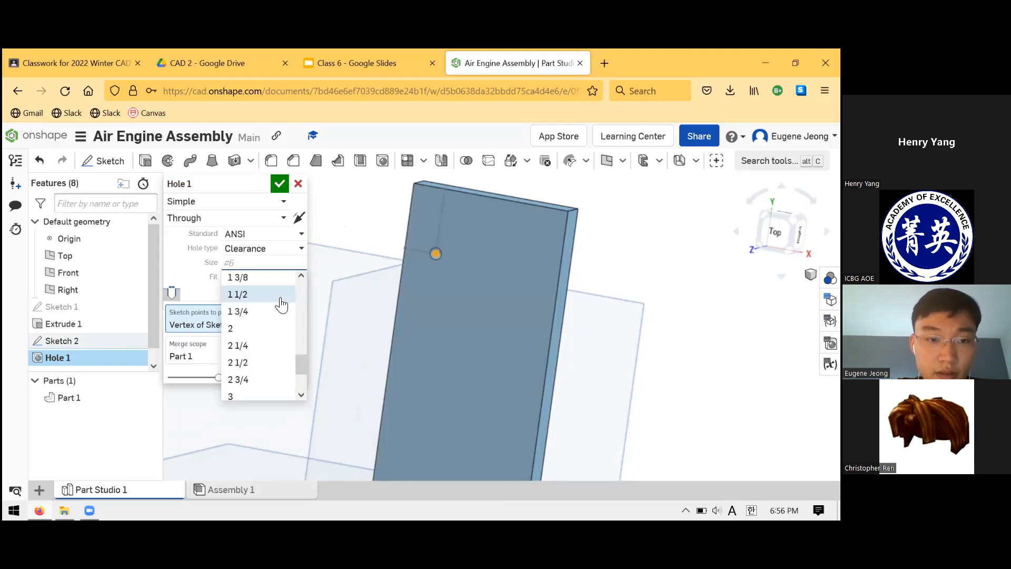
{"action": "scroll", "coordinate": [278, 308], "scroll_direction": "up", "scroll_amount": 2}
{"action": "scroll", "coordinate": [274, 311], "scroll_direction": "up", "scroll_amount": 3}
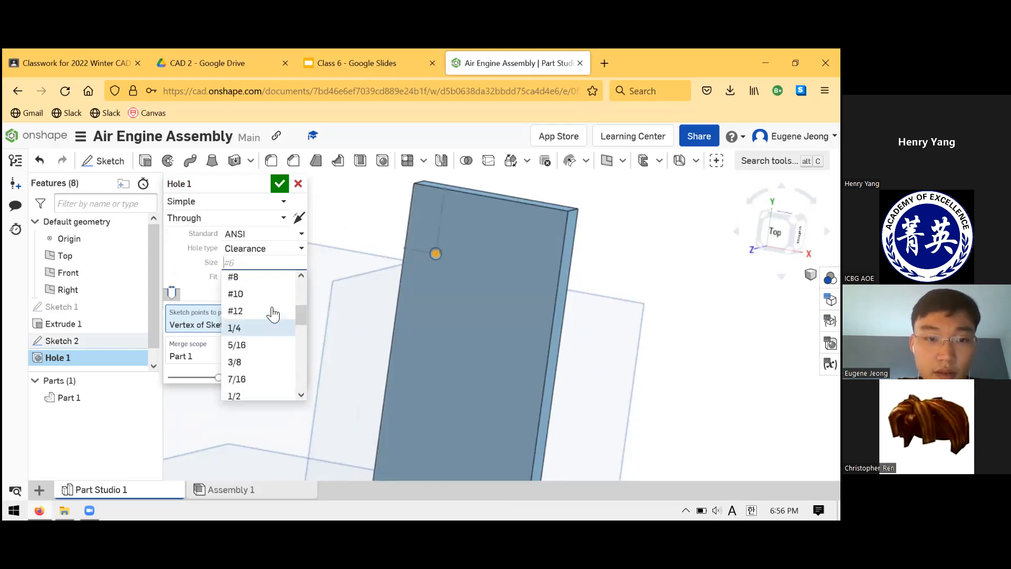
{"action": "scroll", "coordinate": [261, 347], "scroll_direction": "up", "scroll_amount": 2}
{"action": "scroll", "coordinate": [258, 365], "scroll_direction": "down", "scroll_amount": 3}
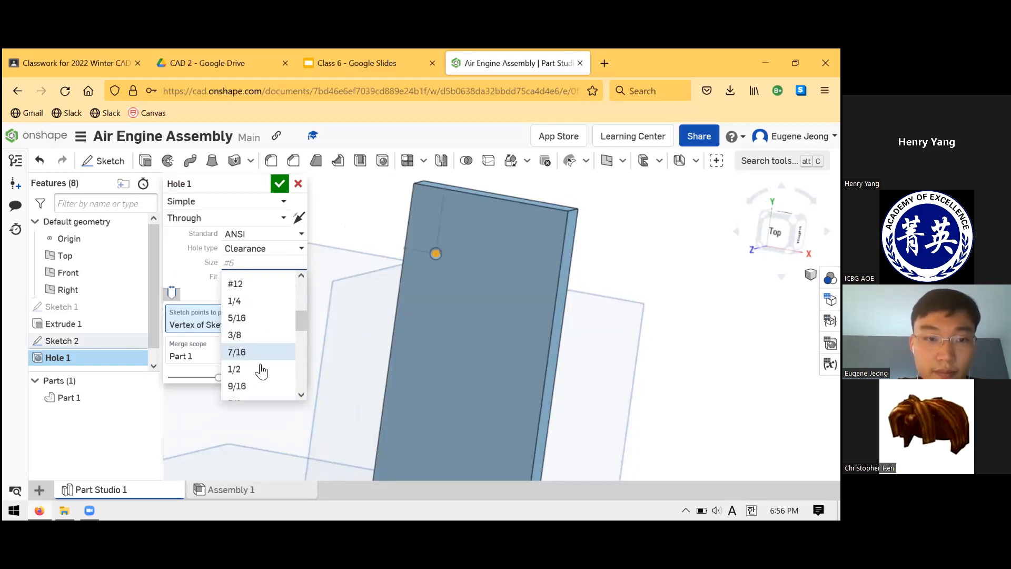
{"action": "scroll", "coordinate": [265, 366], "scroll_direction": "down", "scroll_amount": 3}
{"action": "scroll", "coordinate": [264, 363], "scroll_direction": "up", "scroll_amount": 5}
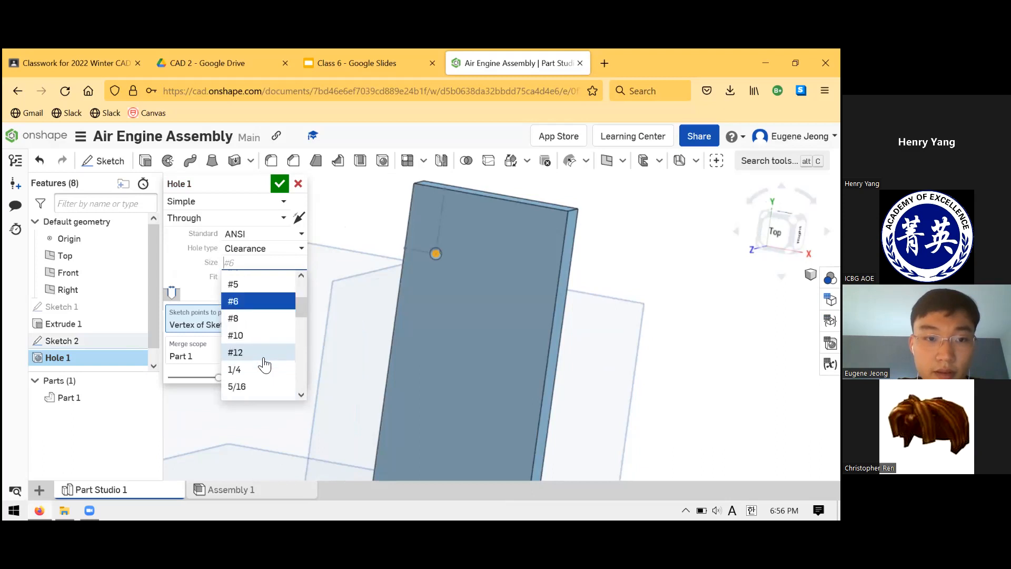
{"action": "scroll", "coordinate": [260, 316], "scroll_direction": "down", "scroll_amount": 3}
{"action": "scroll", "coordinate": [260, 315], "scroll_direction": "down", "scroll_amount": 3}
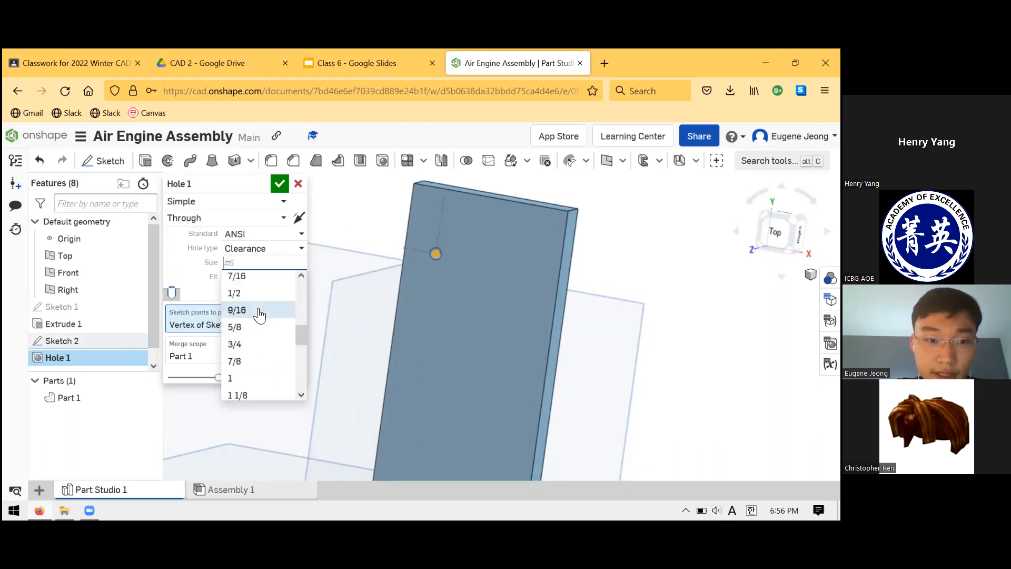
{"action": "scroll", "coordinate": [263, 315], "scroll_direction": "up", "scroll_amount": 3}
{"action": "scroll", "coordinate": [264, 311], "scroll_direction": "up", "scroll_amount": 5}
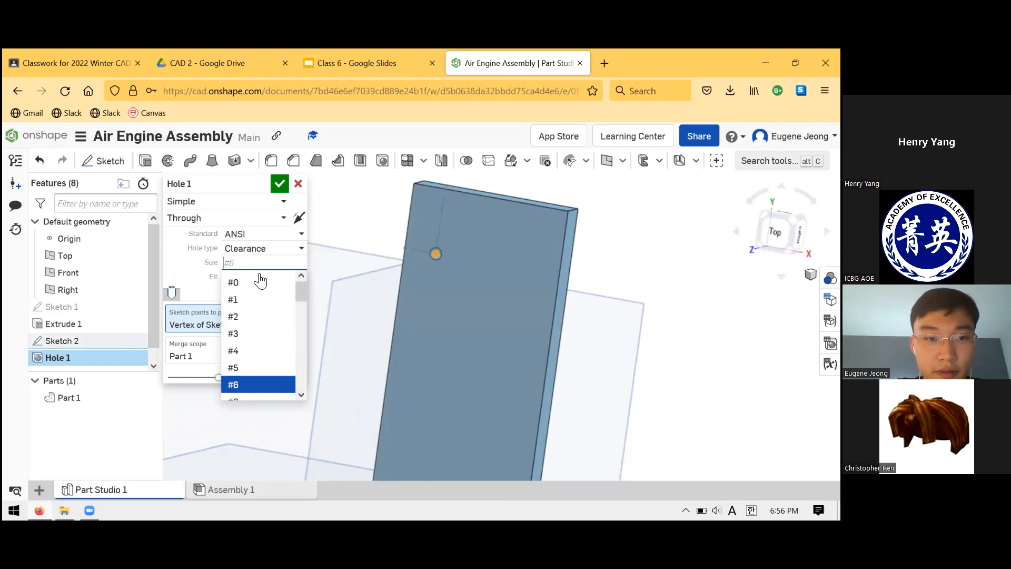
Set the hole's standard to Custom with a 0.125 in diameter as on the upright drawing, and accept the hole.
{"action": "left_click", "coordinate": [262, 233]}
{"action": "left_click", "coordinate": [258, 254]}
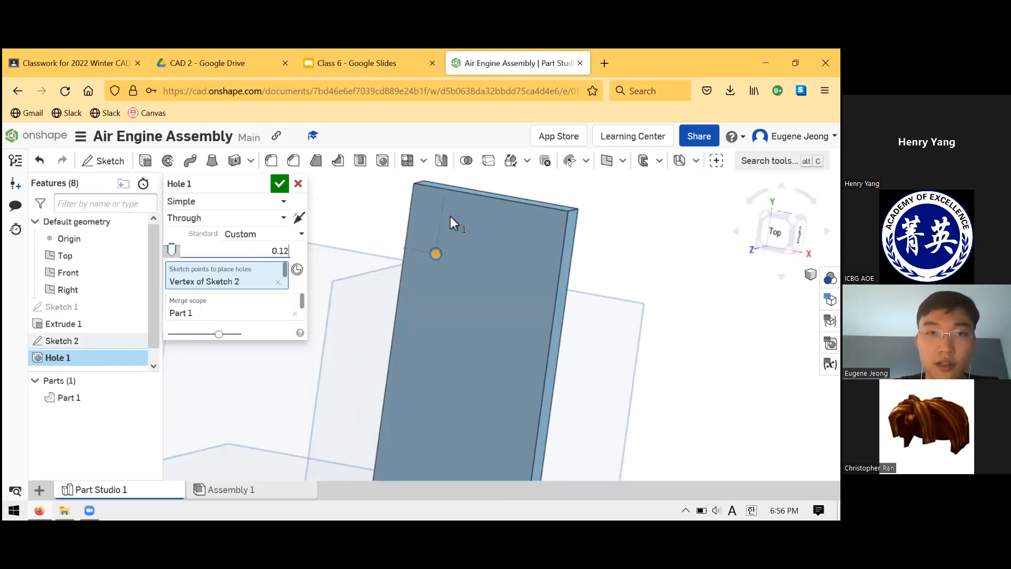
{"action": "left_click", "coordinate": [373, 59]}
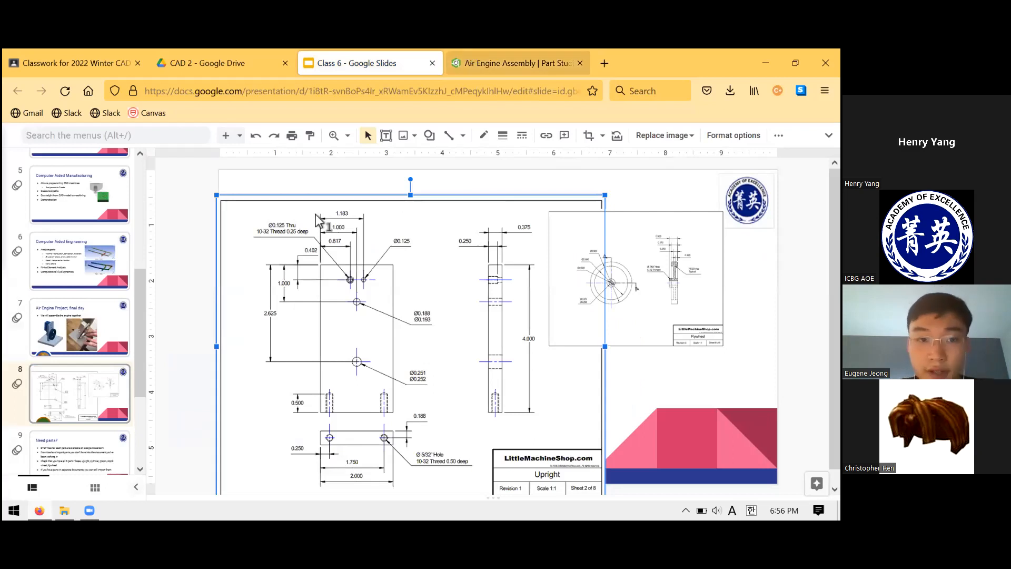
{"action": "left_click", "coordinate": [474, 63]}
{"action": "type", "text": "0.125"}
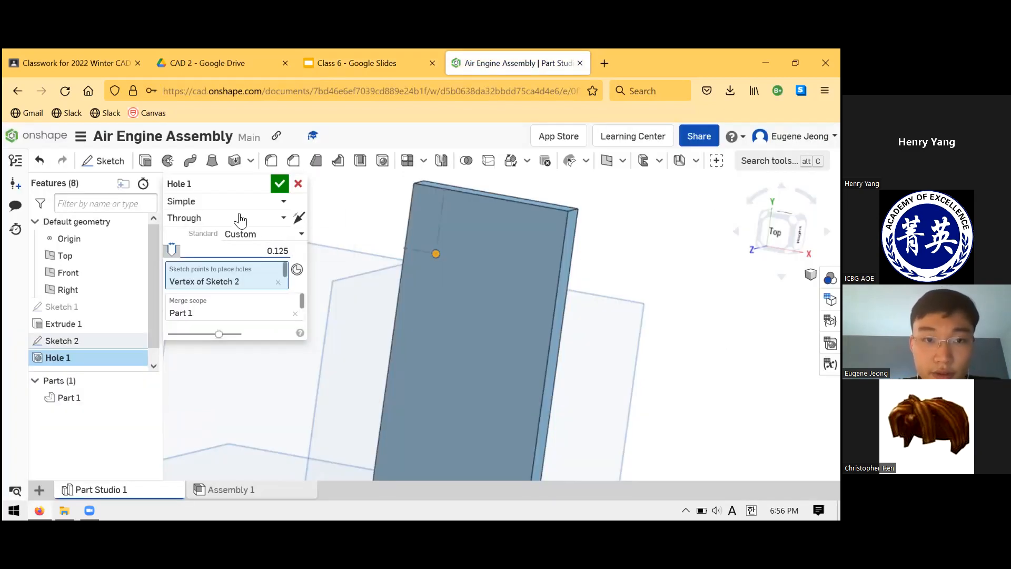
{"action": "left_click", "coordinate": [280, 183]}
{"action": "right_click_drag", "start_coordinate": [490, 247], "coordinate": [480, 246]}
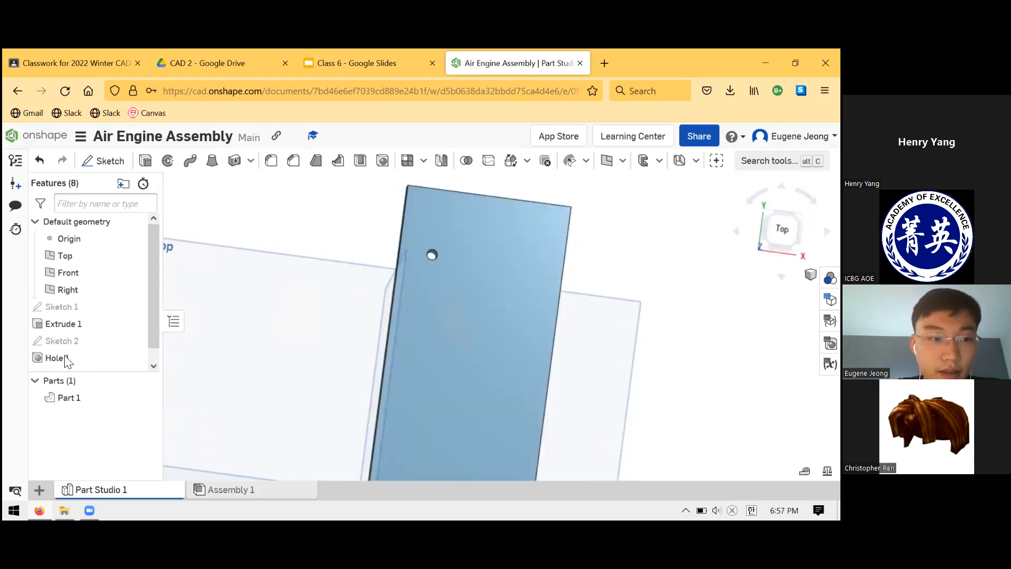
Reopen Hole 1 for editing and inspect its placement point on the plate.
{"action": "left_click", "coordinate": [80, 359]}
{"action": "right_click", "coordinate": [88, 358]}
{"action": "left_click", "coordinate": [122, 205]}
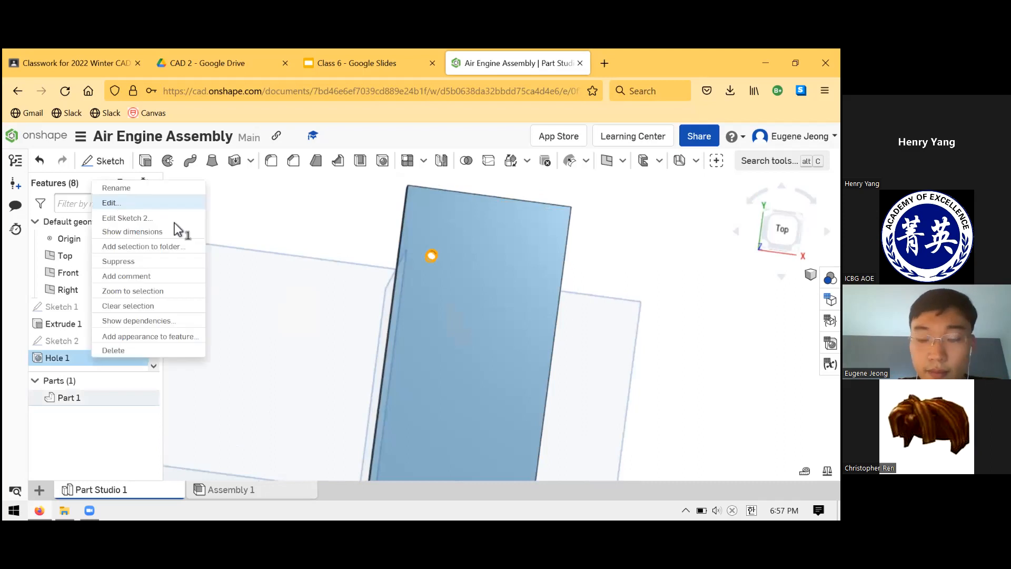
{"action": "right_click_drag", "start_coordinate": [472, 293], "coordinate": [475, 363]}
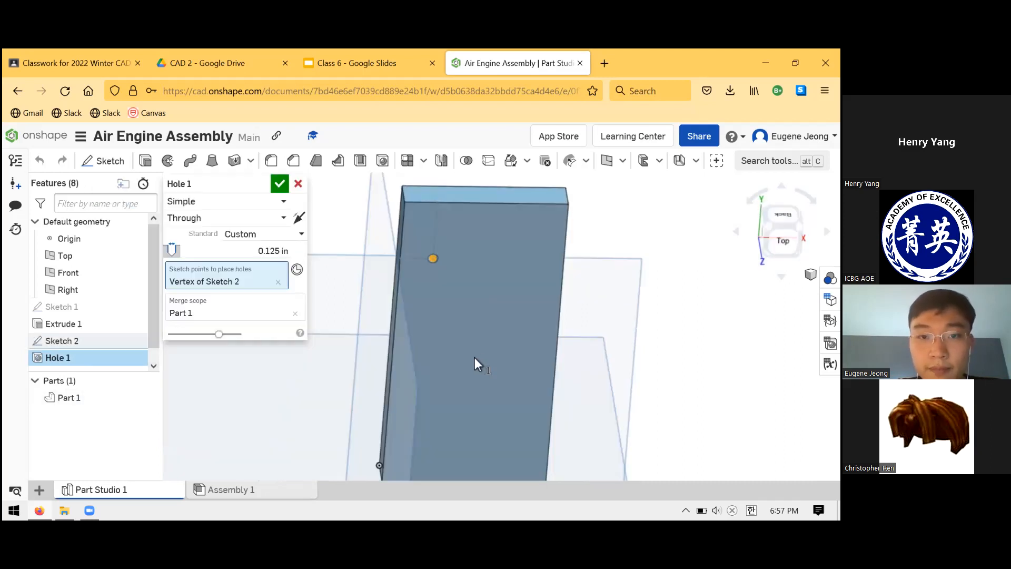
{"action": "right_click_drag", "start_coordinate": [487, 245], "coordinate": [440, 247]}
{"action": "scroll", "coordinate": [440, 246], "scroll_direction": "down", "scroll_amount": 2}
{"action": "scroll", "coordinate": [440, 247], "scroll_direction": "up", "scroll_amount": 5}
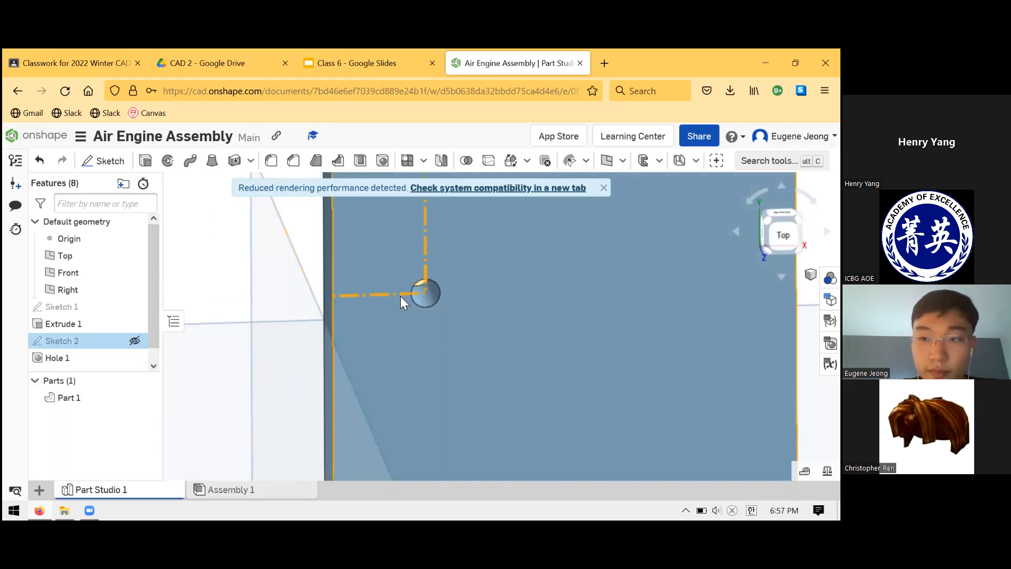
Examine how the construction lines and point of Sketch 2 line up with the hole from several angles.
{"action": "right_click_drag", "start_coordinate": [428, 295], "coordinate": [430, 311]}
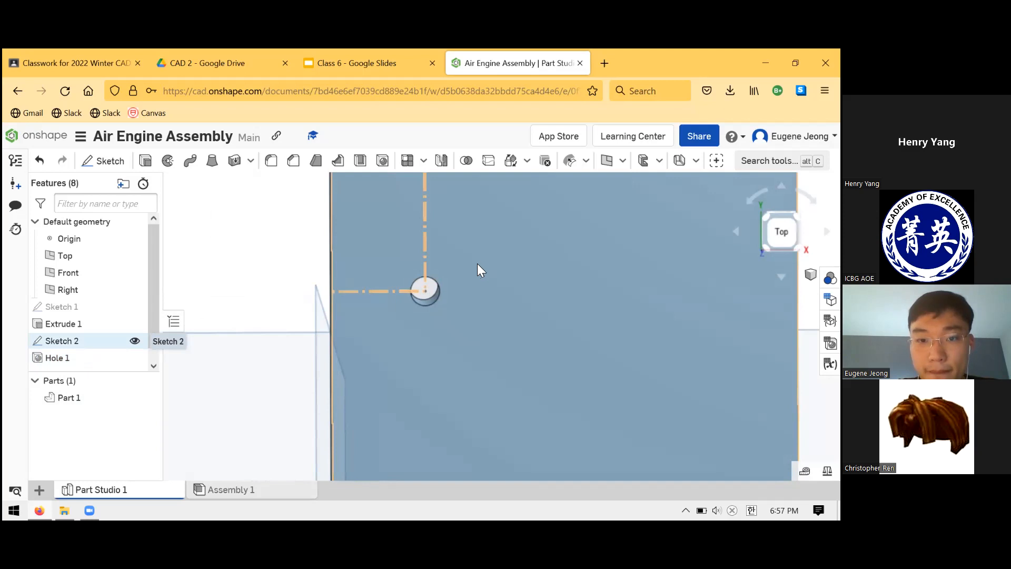
{"action": "right_click_drag", "start_coordinate": [475, 261], "coordinate": [463, 278]}
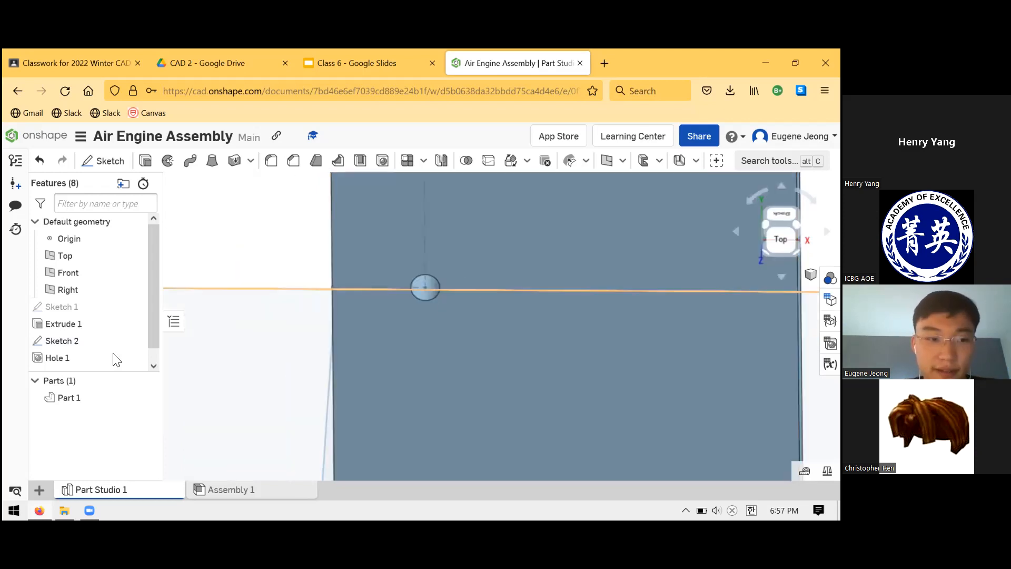
{"action": "scroll", "coordinate": [360, 355], "scroll_direction": "down", "scroll_amount": 3}
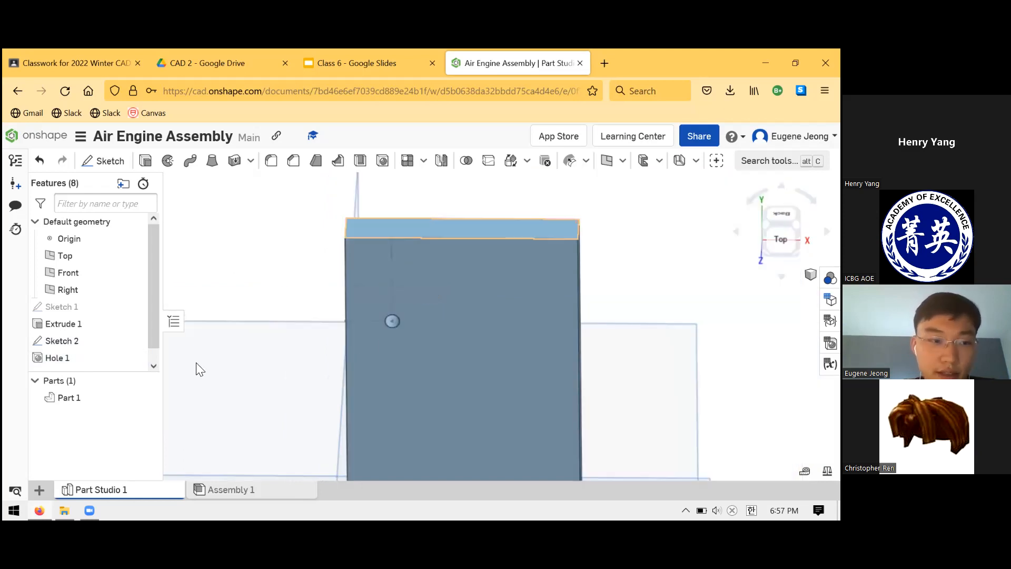
{"action": "left_click", "coordinate": [85, 341]}
{"action": "right_click_drag", "start_coordinate": [412, 353], "coordinate": [280, 333]}
{"action": "middle_click_drag", "start_coordinate": [280, 333], "coordinate": [359, 388]}
{"action": "scroll", "coordinate": [395, 393], "scroll_direction": "up", "scroll_amount": 2}
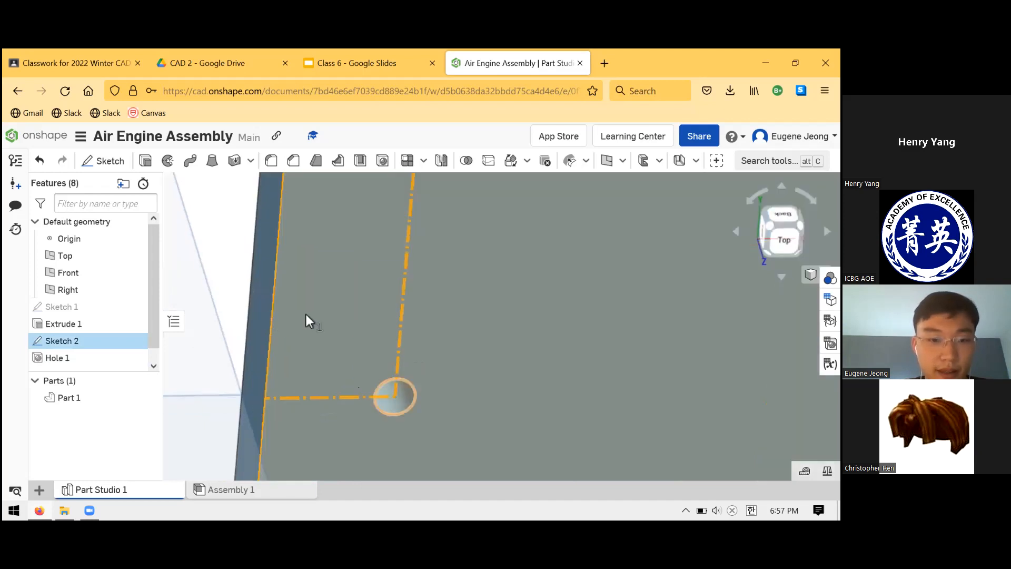
{"action": "right_click_drag", "start_coordinate": [311, 299], "coordinate": [189, 363]}
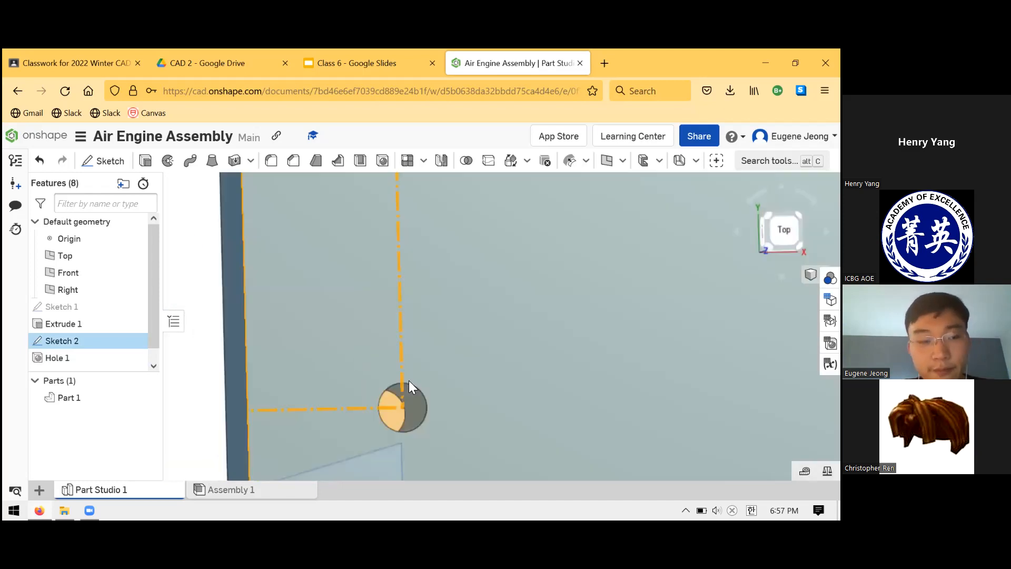
Highlight Hole 1, and hide and show Sketch 2 to compare the hole with its locating sketch.
{"action": "left_click", "coordinate": [102, 359]}
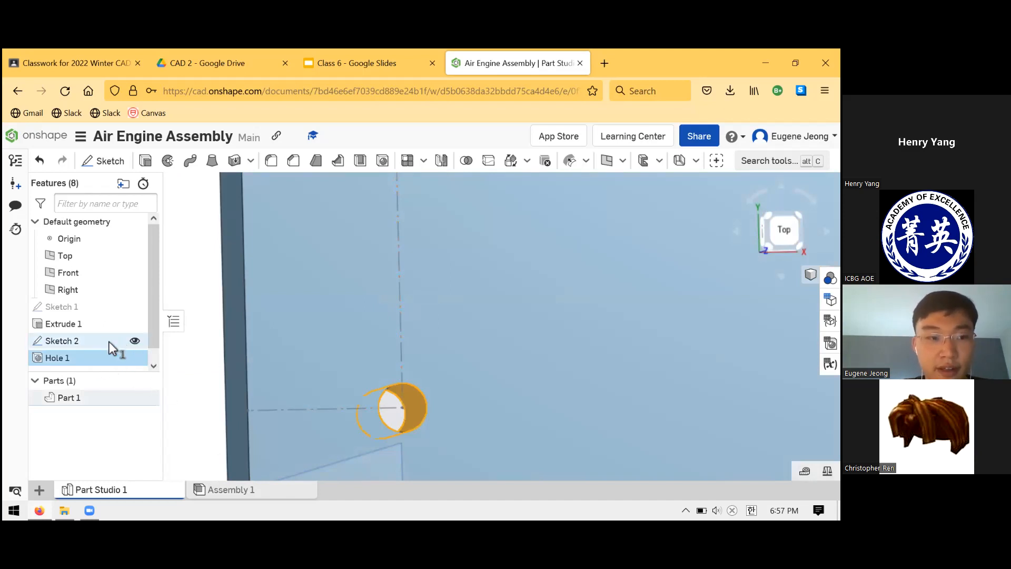
{"action": "left_click", "coordinate": [142, 340]}
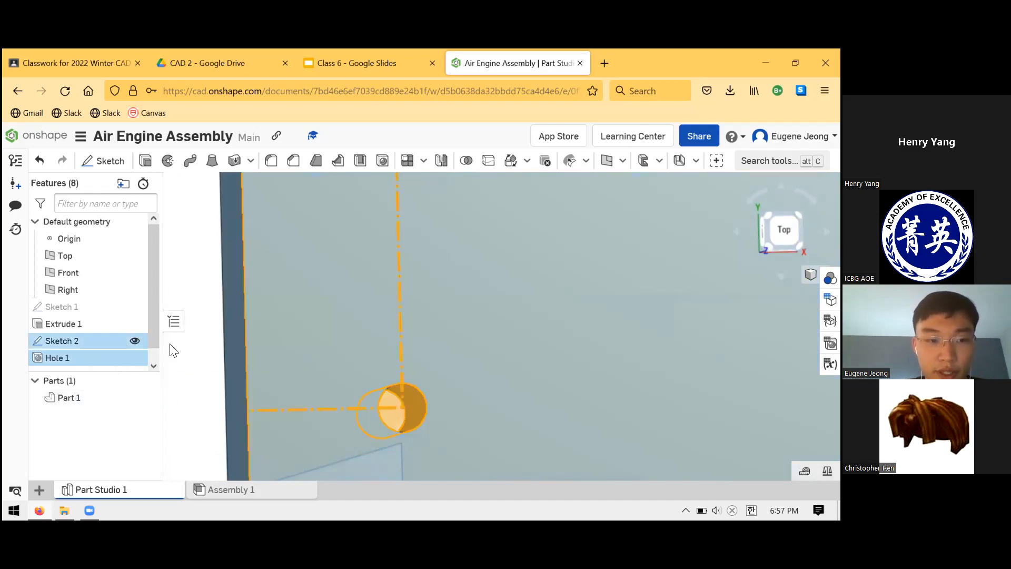
{"action": "left_click", "coordinate": [136, 338]}
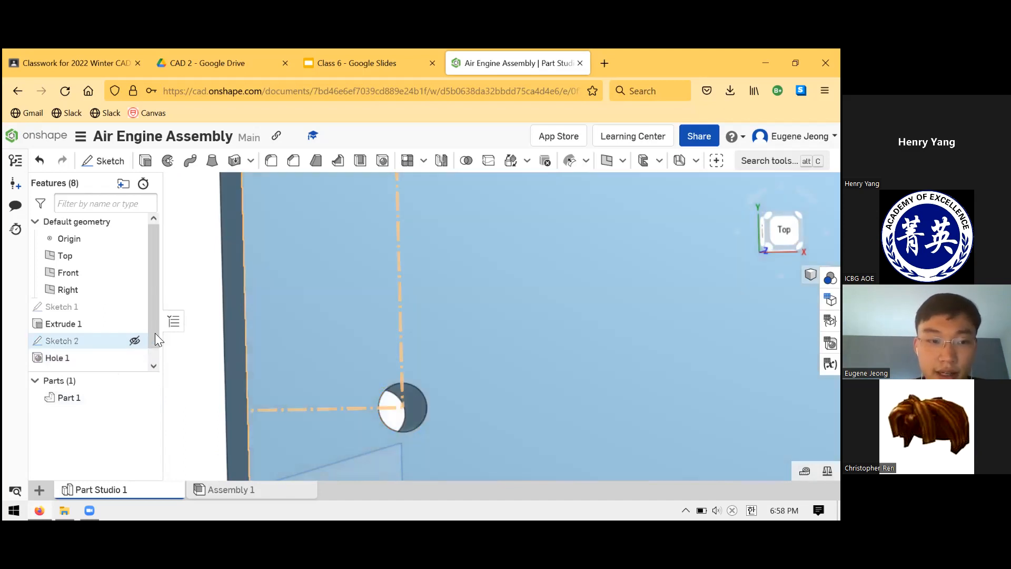
{"action": "left_click", "coordinate": [135, 338]}
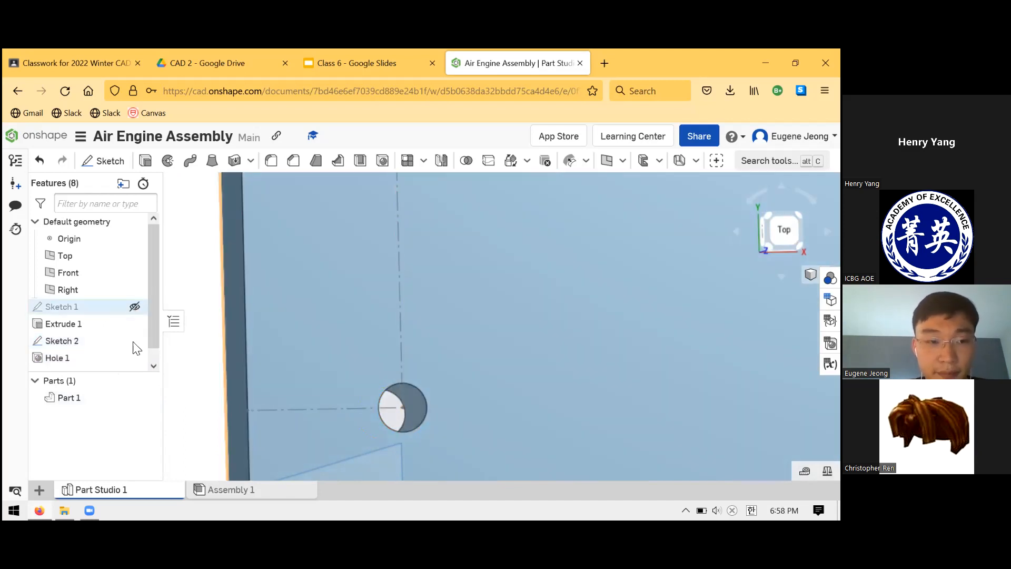
{"action": "left_click", "coordinate": [127, 308]}
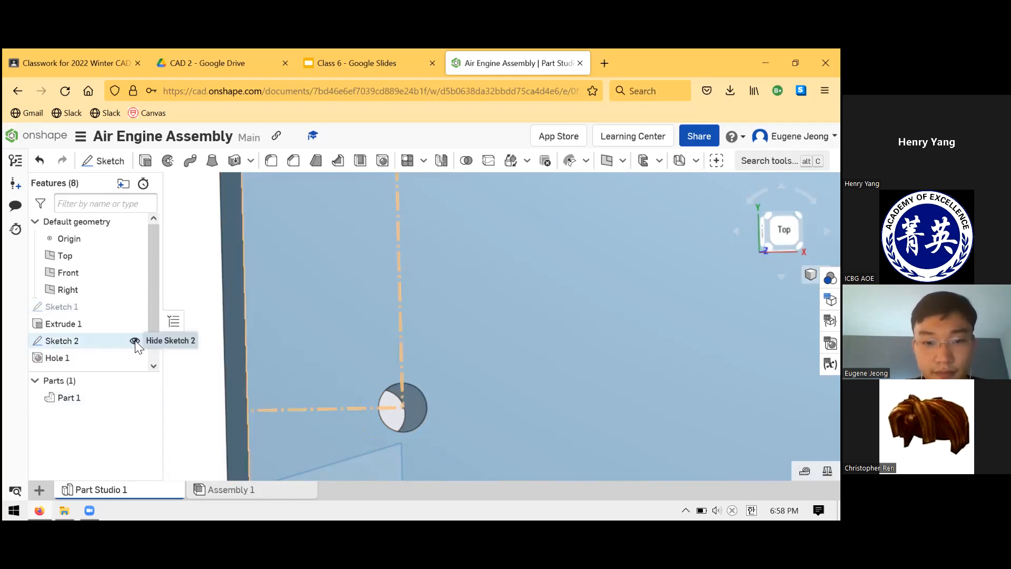
{"action": "left_click", "coordinate": [134, 311]}
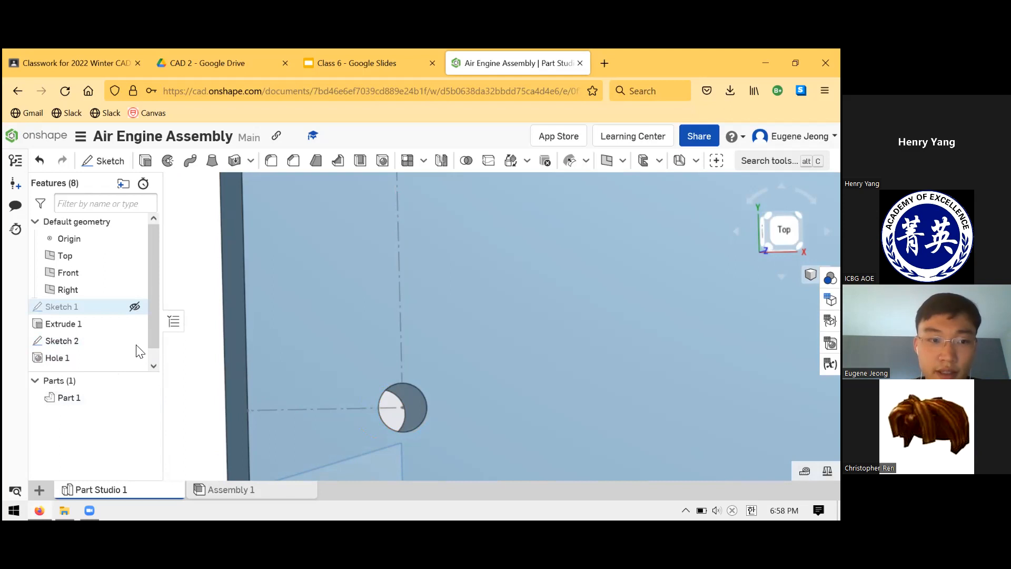
{"action": "left_click", "coordinate": [129, 342]}
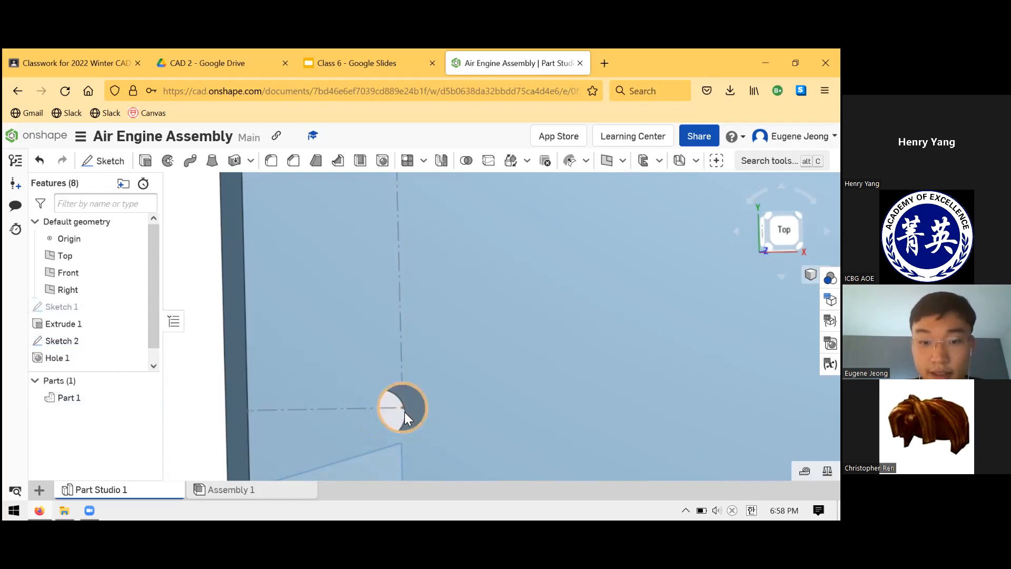
{"action": "left_click", "coordinate": [204, 370]}
Start a second hole at the point of Sketch 2, centred on the existing 0.125 in hole.
{"action": "right_click_drag", "start_coordinate": [408, 333], "coordinate": [455, 280]}
{"action": "left_click", "coordinate": [384, 164]}
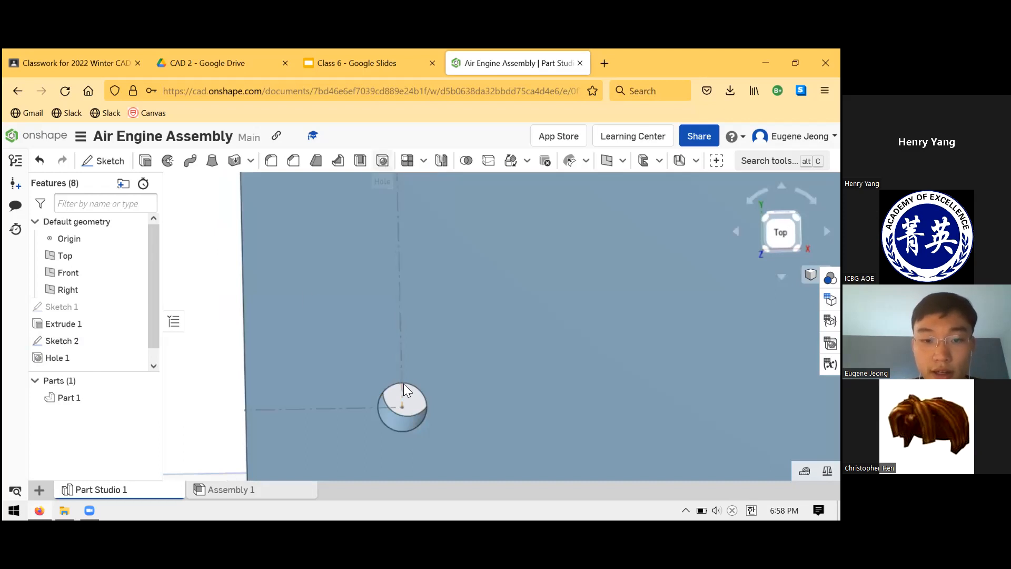
{"action": "left_click", "coordinate": [402, 407]}
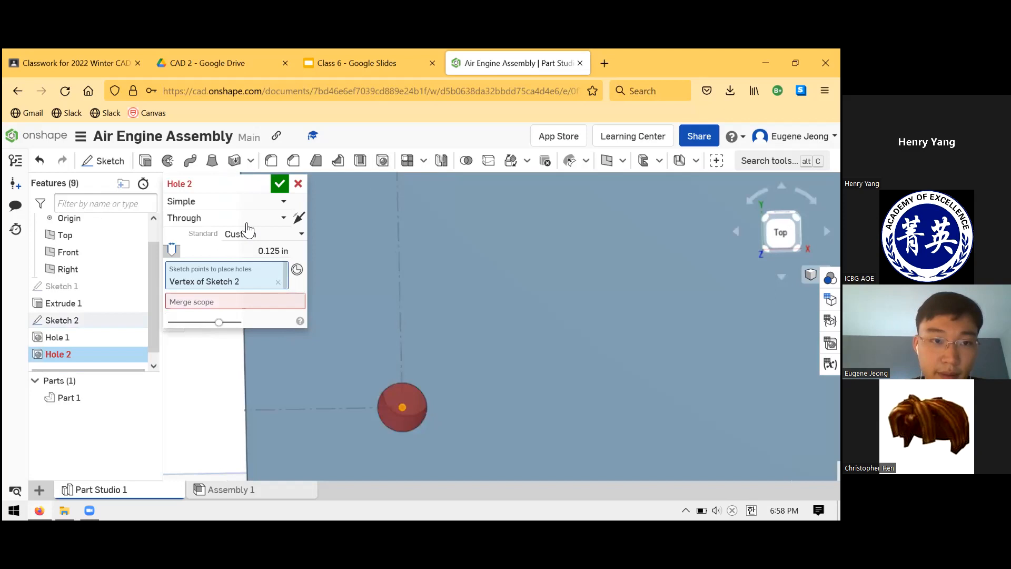
Set the new hole to the ANSI standard, type Tapped, size #10 with 32 threads per inch.
{"action": "left_click", "coordinate": [251, 235]}
{"action": "left_click", "coordinate": [279, 270]}
{"action": "left_click", "coordinate": [280, 249]}
{"action": "left_click", "coordinate": [243, 285]}
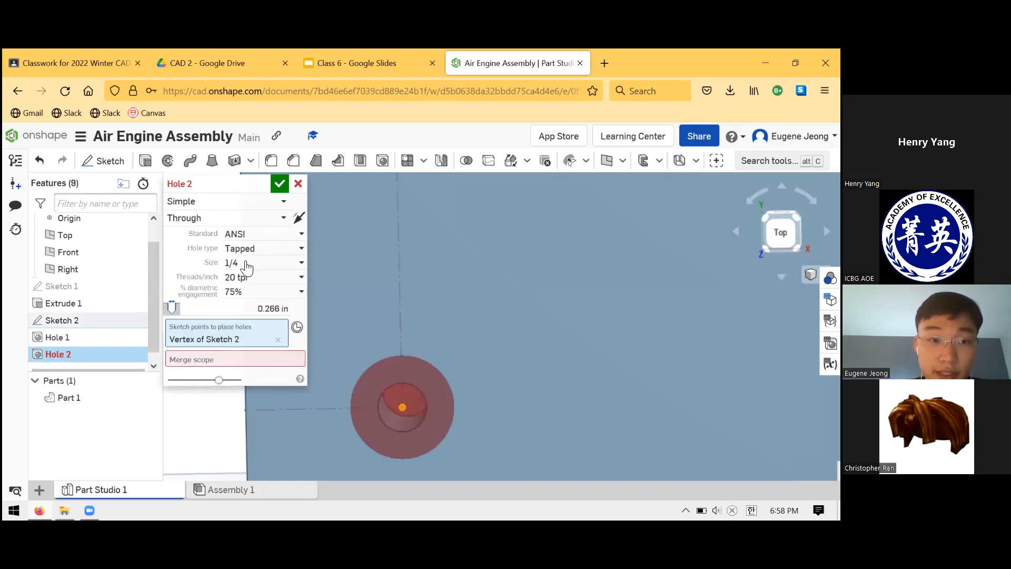
{"action": "left_click", "coordinate": [255, 263]}
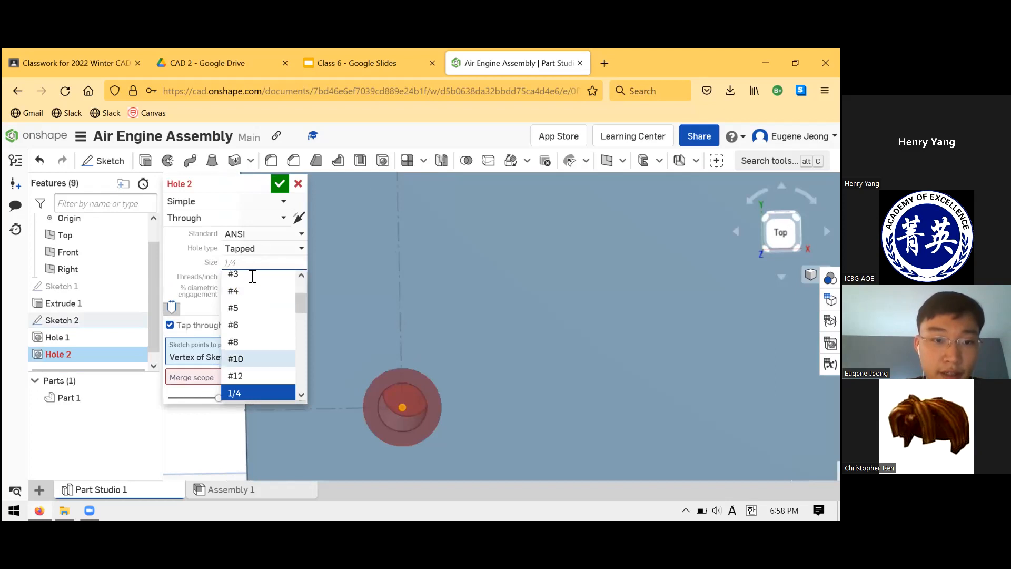
{"action": "left_click", "coordinate": [247, 359]}
{"action": "left_click", "coordinate": [282, 279]}
{"action": "left_click", "coordinate": [253, 313]}
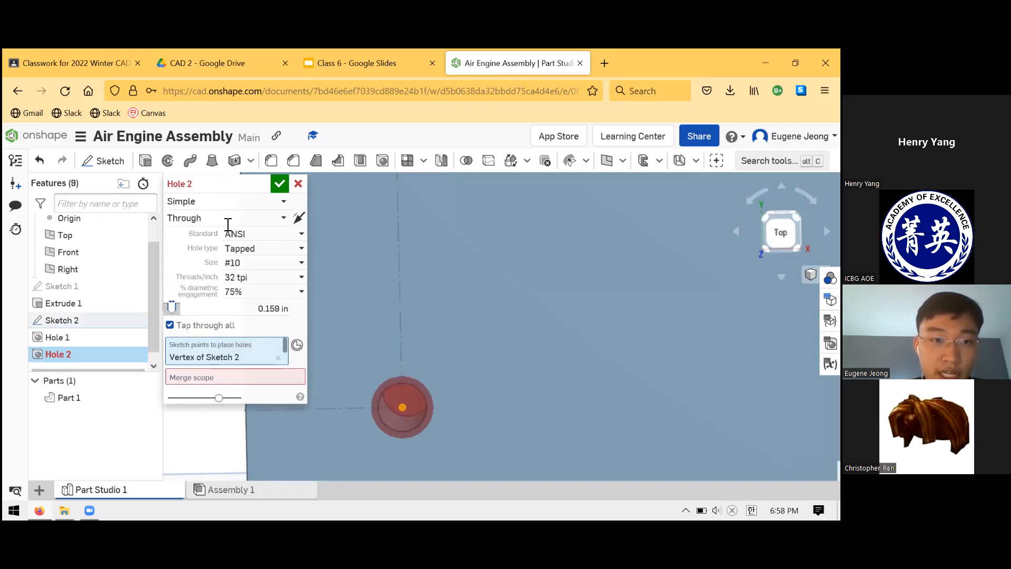
Make the tapped hole Blind with a depth of 0.25 in and accept it.
{"action": "left_click", "coordinate": [252, 217]}
{"action": "left_click", "coordinate": [248, 256]}
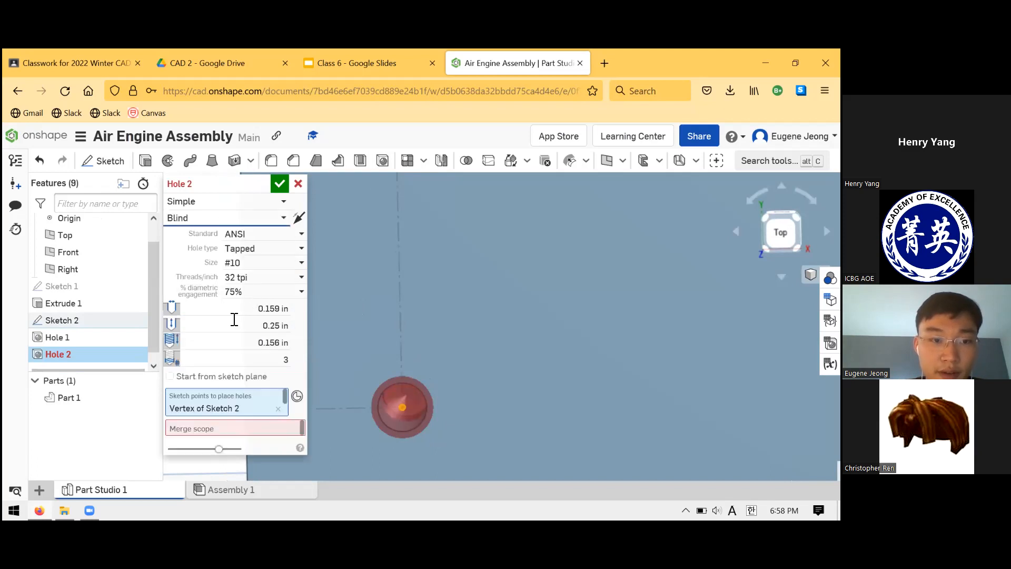
{"action": "left_click", "coordinate": [284, 325]}
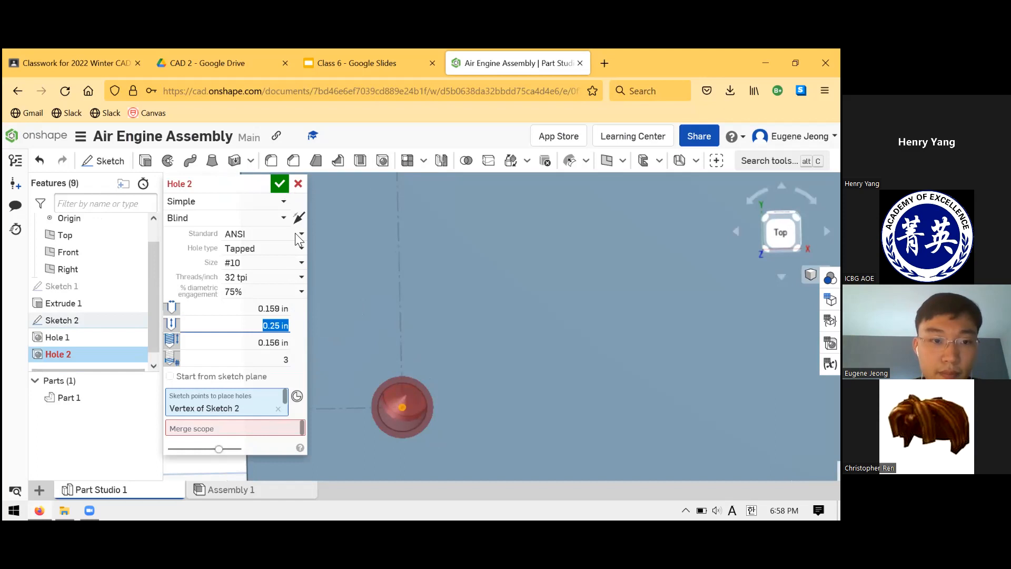
{"action": "key", "text": "Return"}
Reopen Hole 2 for editing, choose Part 1 as its merge scope, and accept the hole.
{"action": "right_click_drag", "start_coordinate": [343, 285], "coordinate": [386, 304]}
{"action": "scroll", "coordinate": [385, 303], "scroll_direction": "down", "scroll_amount": 4}
{"action": "mouse_move", "coordinate": [83, 361]}
{"action": "left_mouse_down"}
{"action": "mouse_move", "coordinate": [83, 341]}
{"action": "mouse_move", "coordinate": [78, 350]}
{"action": "left_mouse_up"}
{"action": "left_click", "coordinate": [78, 350]}
{"action": "left_click", "coordinate": [82, 345]}
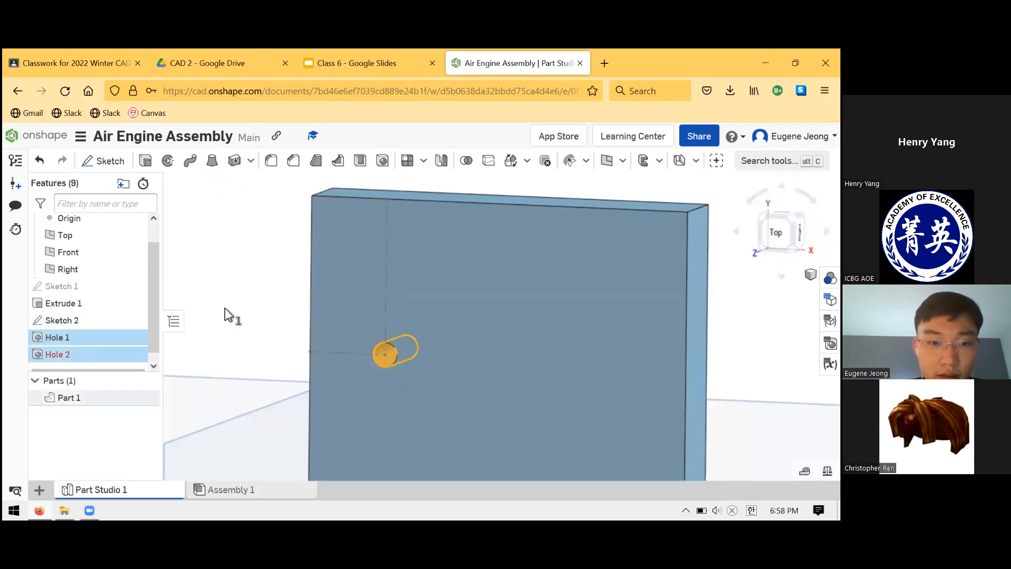
{"action": "left_click", "coordinate": [90, 354]}
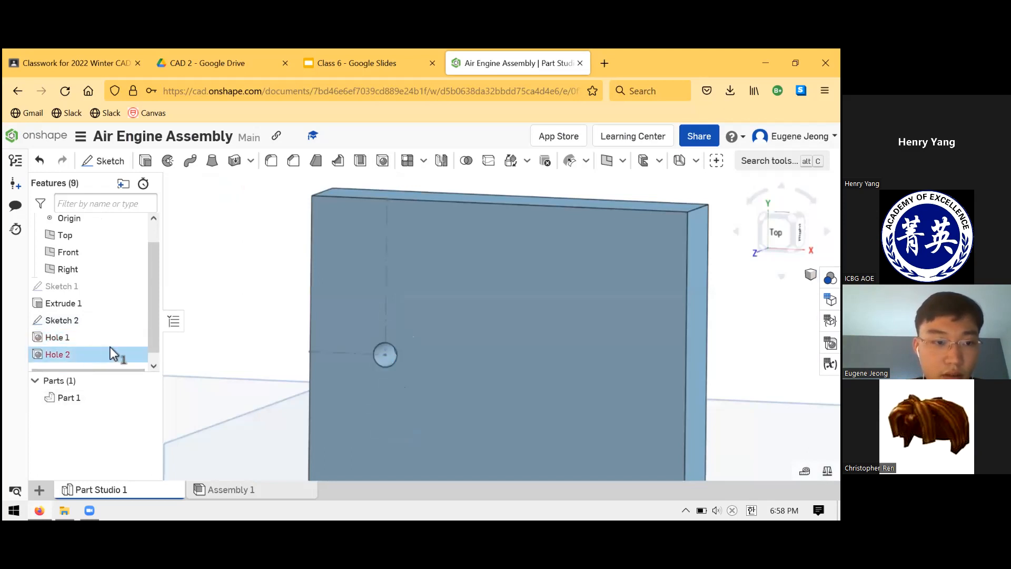
{"action": "right_click", "coordinate": [151, 359]}
{"action": "left_click", "coordinate": [281, 386]}
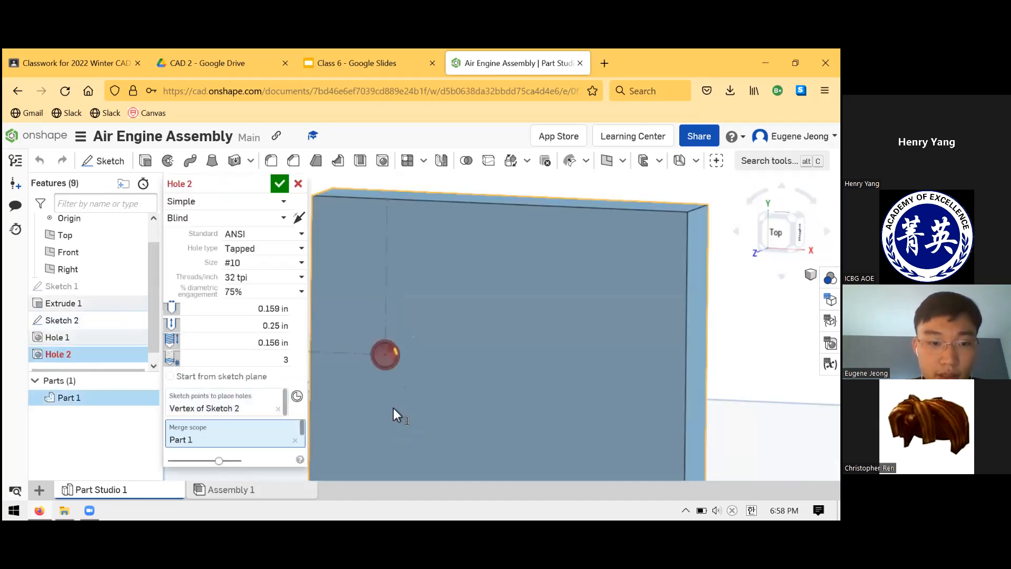
{"action": "scroll", "coordinate": [463, 336], "scroll_direction": "down", "scroll_amount": 1}
{"action": "mouse_move", "coordinate": [463, 330]}
{"action": "right_mouse_down"}
{"action": "mouse_move", "coordinate": [455, 330]}
{"action": "mouse_move", "coordinate": [470, 349]}
{"action": "mouse_move", "coordinate": [473, 337]}
{"action": "mouse_move", "coordinate": [448, 342]}
{"action": "right_mouse_up"}
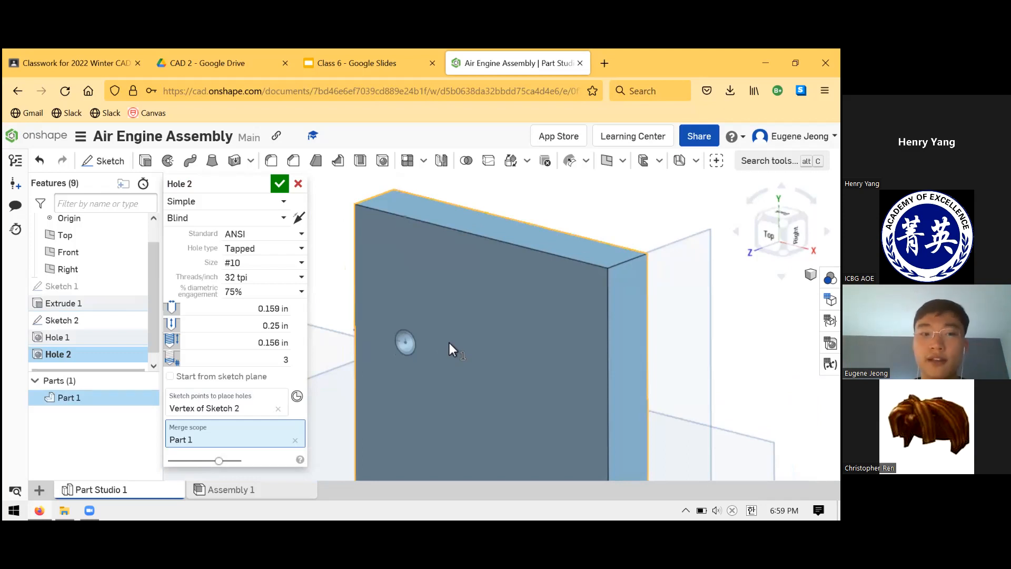
{"action": "left_click", "coordinate": [225, 411]}
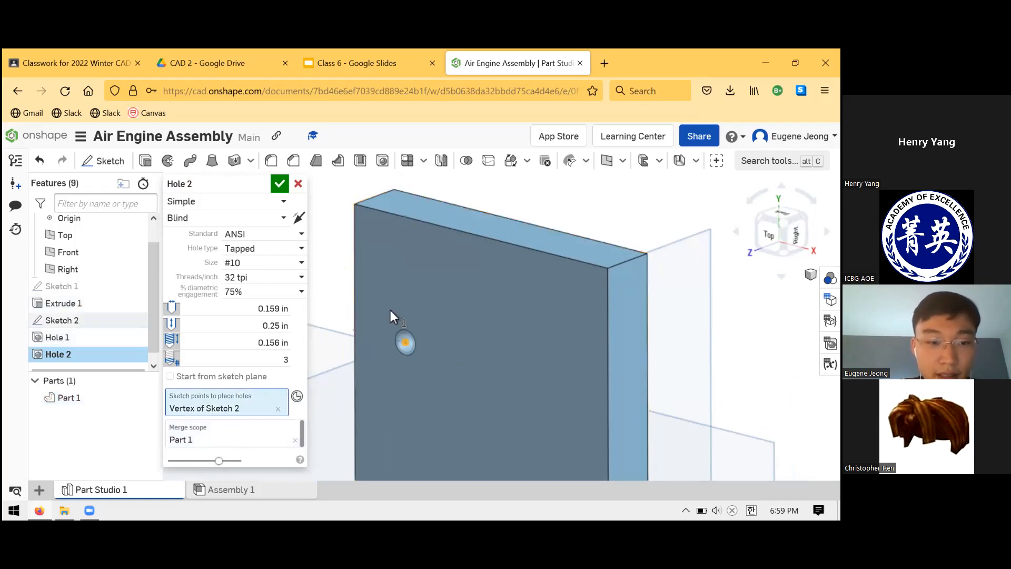
{"action": "left_click", "coordinate": [280, 184]}
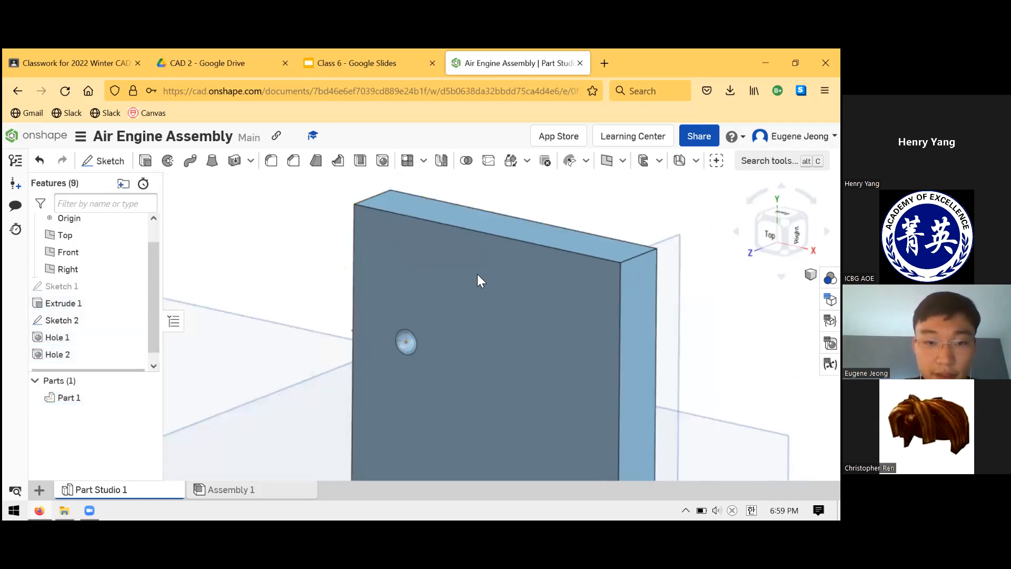
Hide Sketch 2 and inspect the inside of the two concentric holes up close from several angles.
{"action": "right_click_drag", "start_coordinate": [358, 349], "coordinate": [453, 372]}
{"action": "scroll", "coordinate": [389, 354], "scroll_direction": "up", "scroll_amount": 5}
{"action": "left_click", "coordinate": [464, 360]}
{"action": "left_click", "coordinate": [177, 372]}
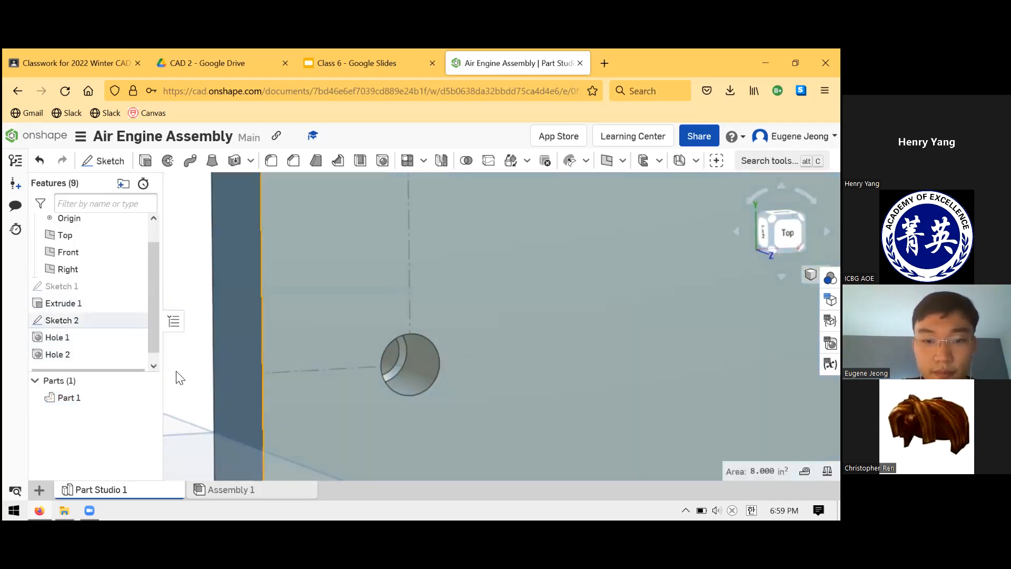
{"action": "left_click", "coordinate": [426, 372]}
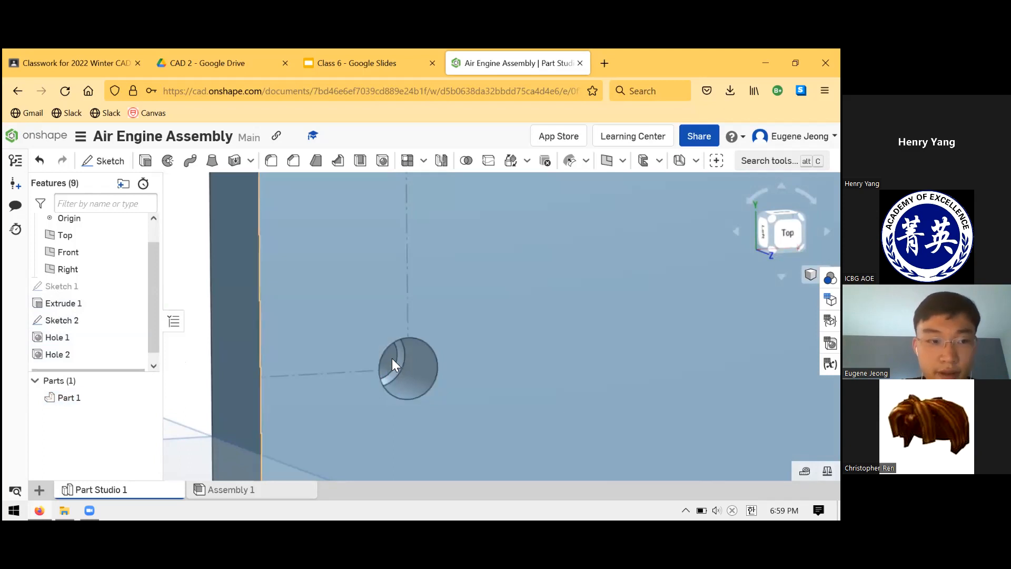
{"action": "left_click", "coordinate": [131, 361]}
{"action": "left_click", "coordinate": [139, 322]}
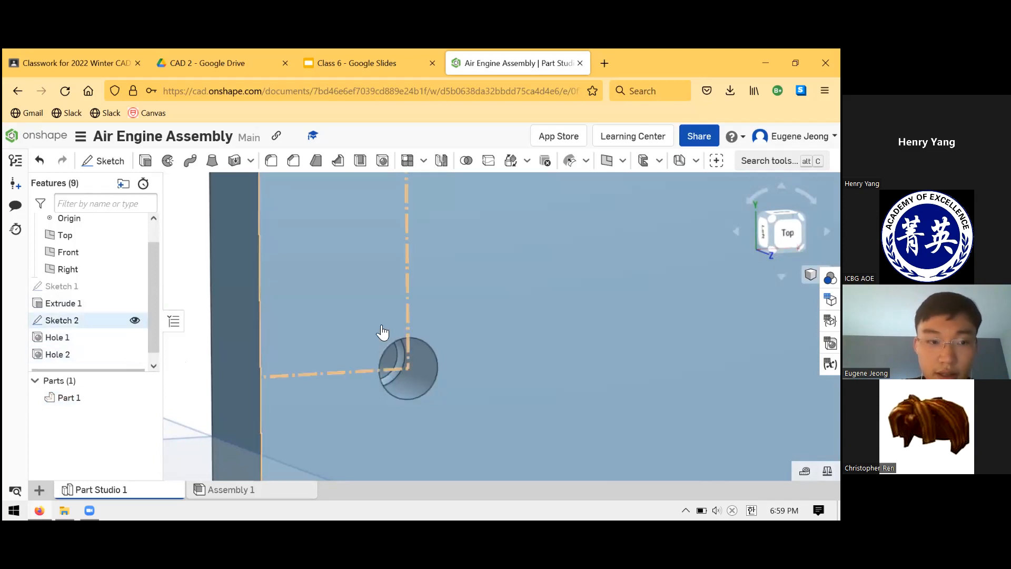
{"action": "mouse_move", "coordinate": [376, 317]}
{"action": "right_mouse_down"}
{"action": "mouse_move", "coordinate": [420, 387]}
{"action": "mouse_move", "coordinate": [373, 398]}
{"action": "right_mouse_up"}
{"action": "right_click_drag", "start_coordinate": [425, 378], "coordinate": [414, 350]}
{"action": "scroll", "coordinate": [463, 372], "scroll_direction": "up", "scroll_amount": 2}
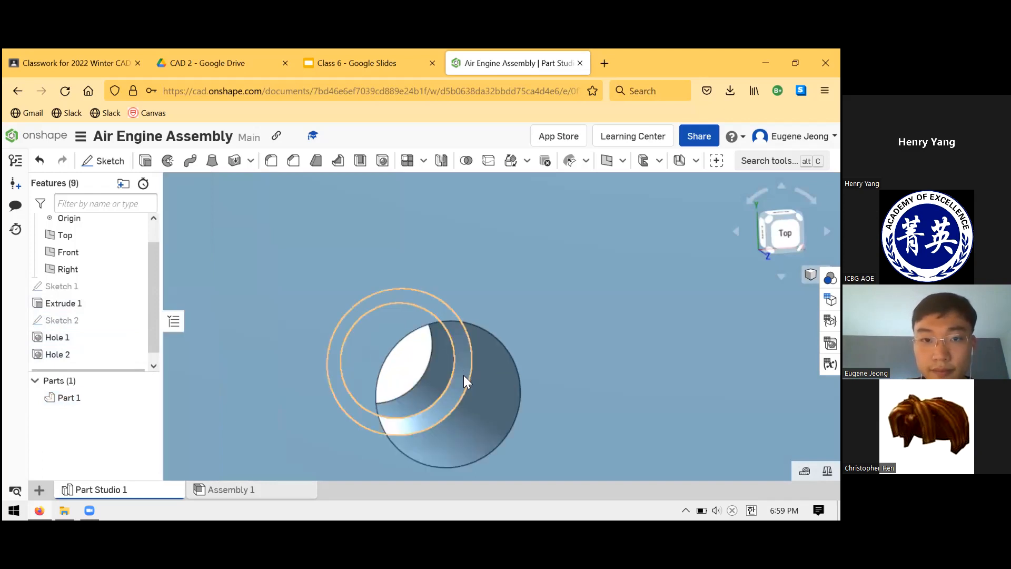
{"action": "right_click_drag", "start_coordinate": [463, 375], "coordinate": [453, 370]}
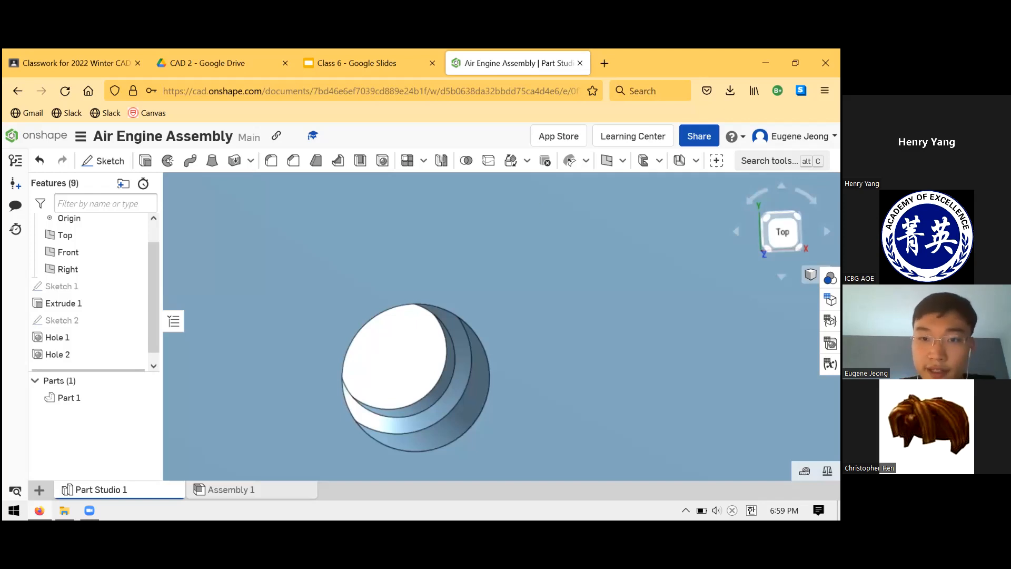
Search the tools for a cosmetic thread command using "cosme" and "thread".
{"action": "key", "text": "alt+c"}
{"action": "type", "text": "cosme"}
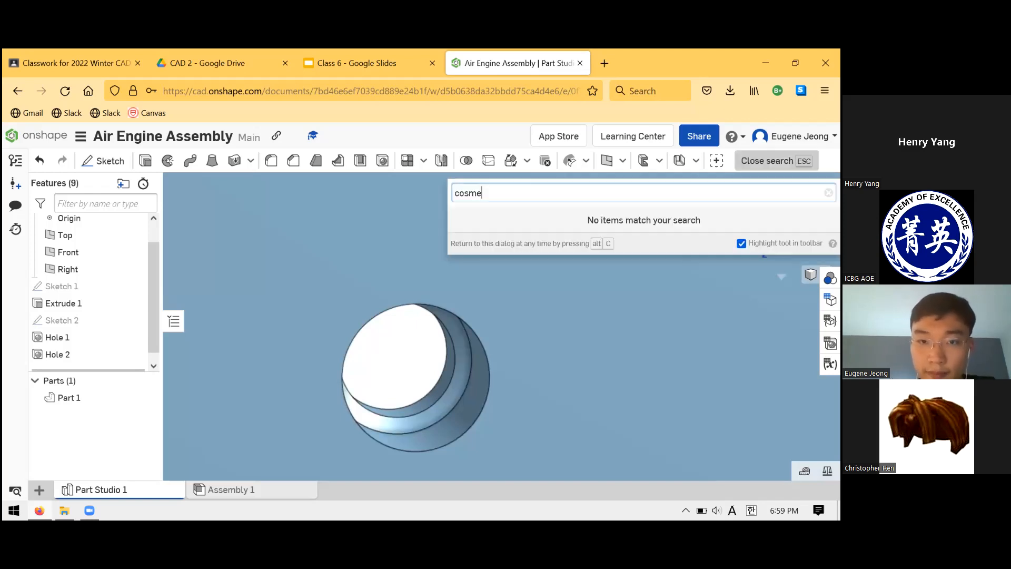
{"action": "key", "text": "BackSpace"}
{"action": "key", "text": "BackSpace"}
{"action": "key", "text": "BackSpace"}
{"action": "key", "text": "BackSpace"}
{"action": "key", "text": "BackSpace"}
{"action": "type", "text": "t"}
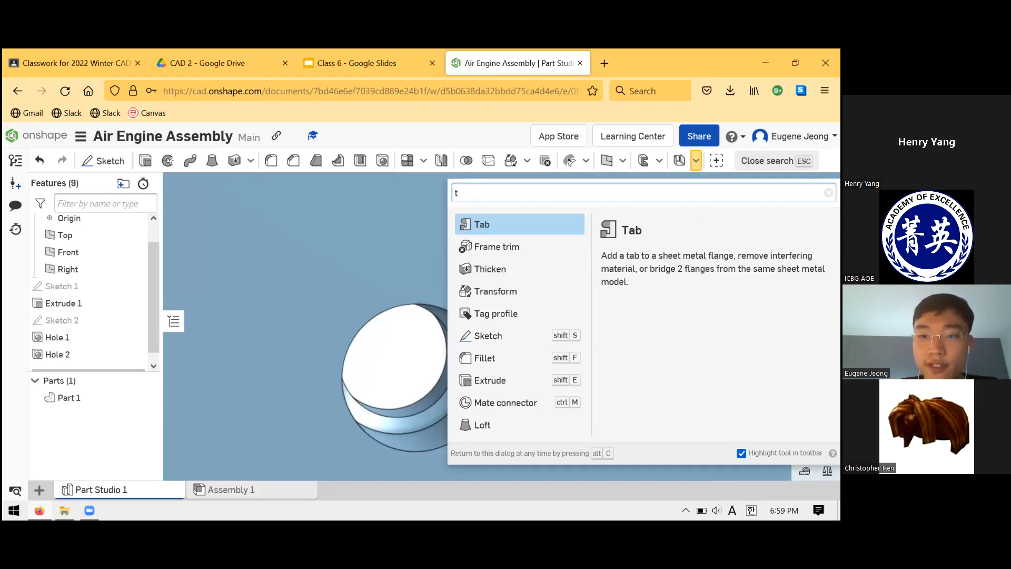
{"action": "type", "text": "hread"}
{"action": "key", "text": "BackSpace"}
{"action": "key", "text": "BackSpace"}
{"action": "key", "text": "BackSpace"}
{"action": "key", "text": "BackSpace"}
{"action": "key", "text": "BackSpace"}
{"action": "key", "text": "BackSpace"}
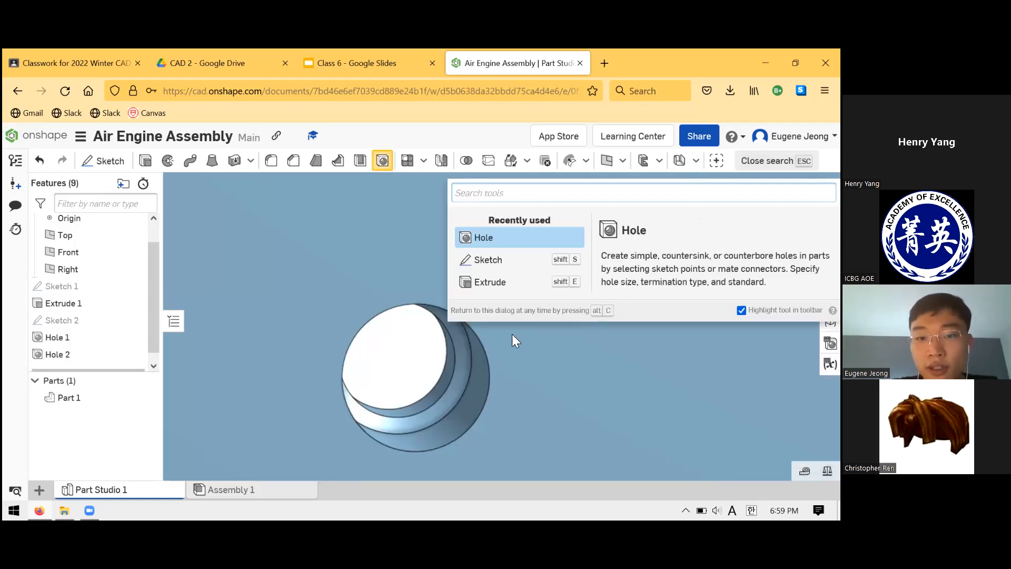
Examine the wider tapped section and the narrower through section of the hole, checking the tapped wall's diameter.
{"action": "left_click", "coordinate": [477, 384]}
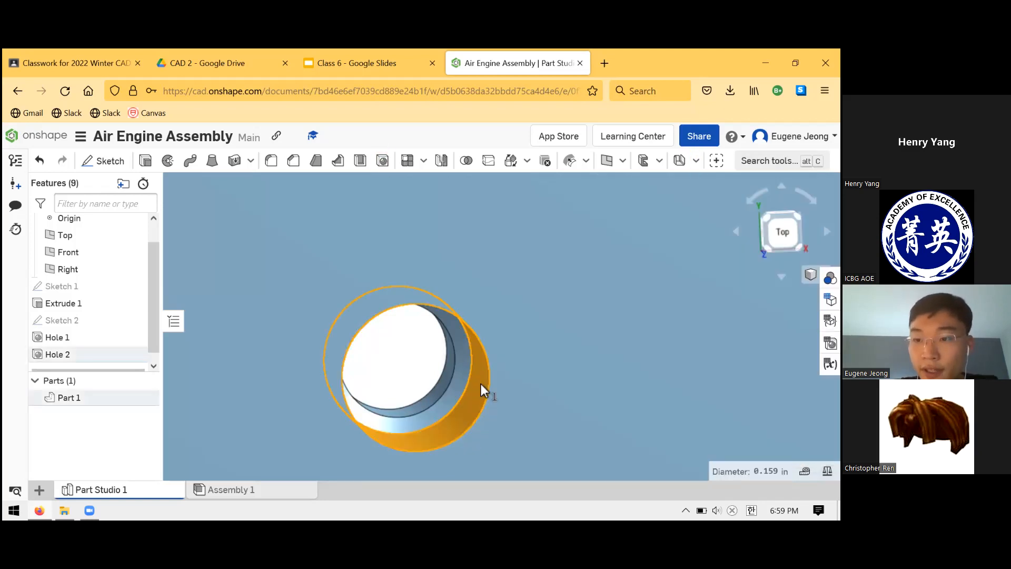
{"action": "scroll", "coordinate": [479, 388], "scroll_direction": "down", "scroll_amount": 3}
{"action": "scroll", "coordinate": [481, 390], "scroll_direction": "down", "scroll_amount": 2}
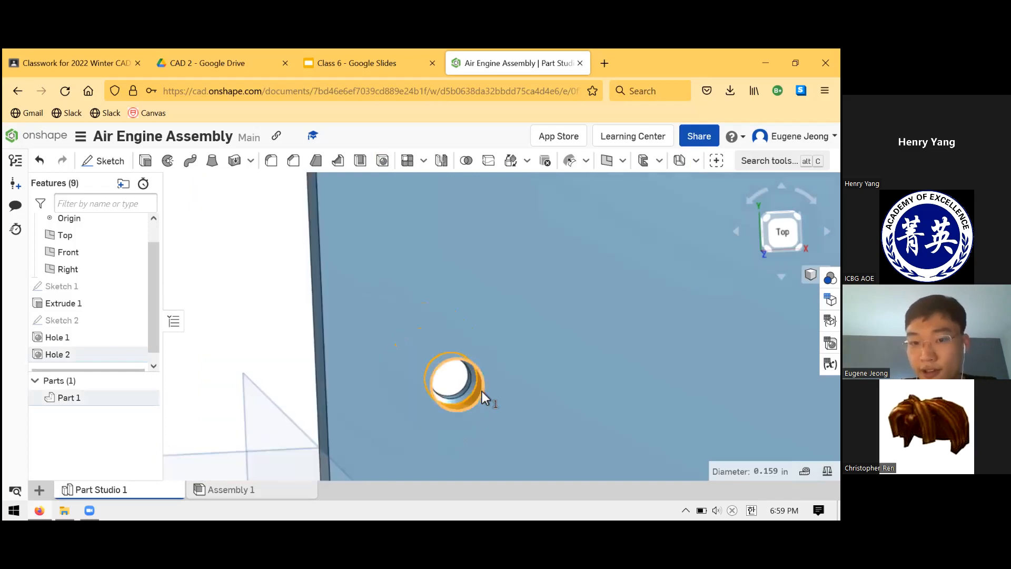
{"action": "scroll", "coordinate": [482, 393], "scroll_direction": "up", "scroll_amount": 1}
{"action": "scroll", "coordinate": [492, 346], "scroll_direction": "up", "scroll_amount": 3}
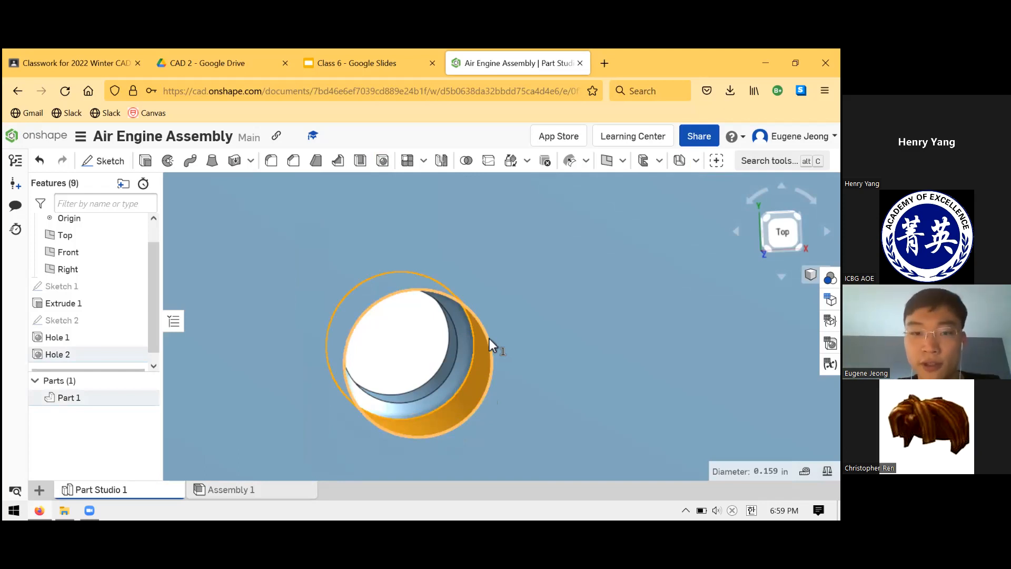
{"action": "key", "text": "Escape"}
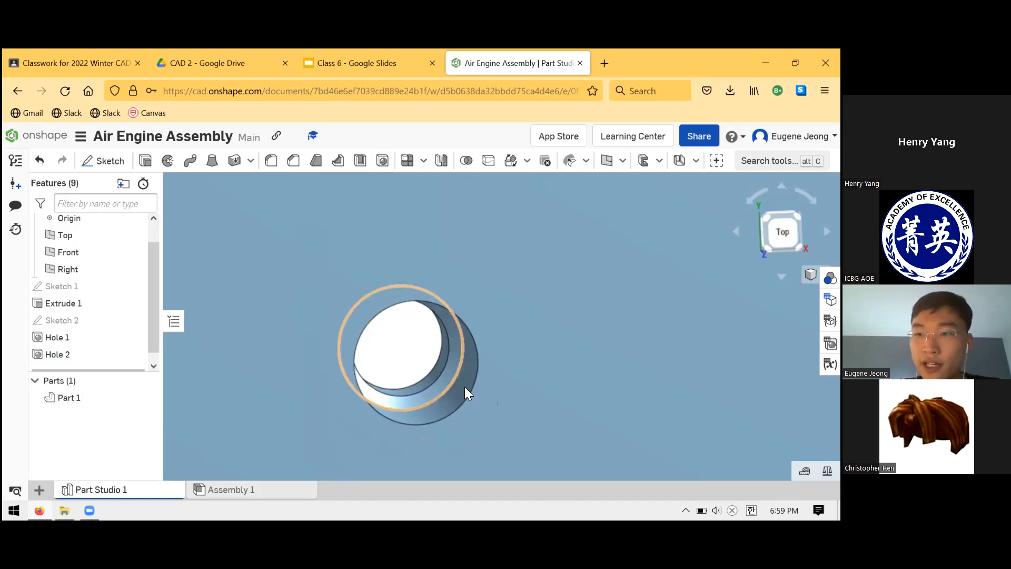
{"action": "left_click", "coordinate": [410, 398]}
{"action": "right_click_drag", "start_coordinate": [425, 356], "coordinate": [337, 380]}
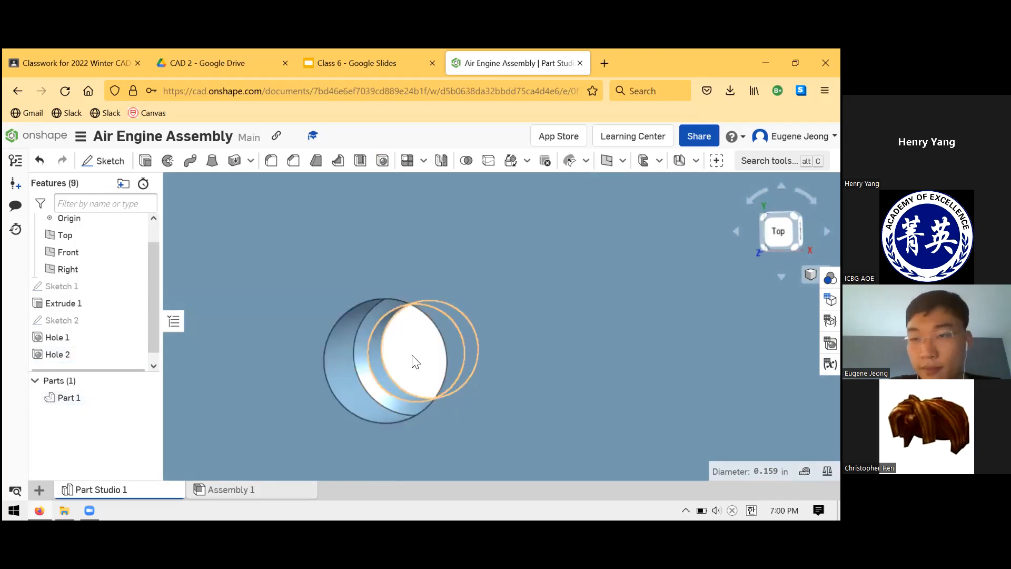
{"action": "left_click", "coordinate": [401, 366]}
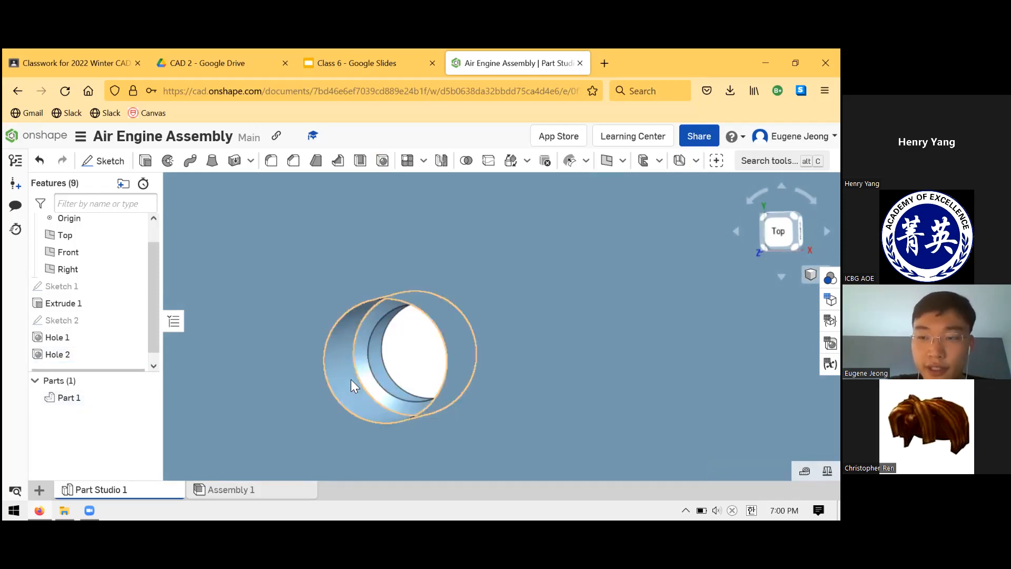
{"action": "left_click", "coordinate": [351, 392]}
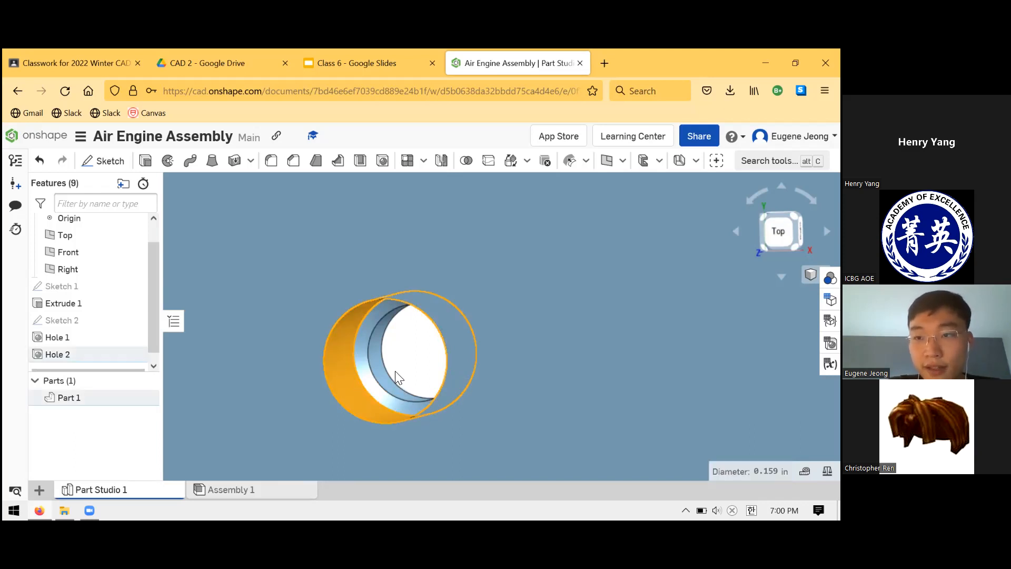
{"action": "scroll", "coordinate": [477, 327], "scroll_direction": "down", "scroll_amount": 10}
{"action": "scroll", "coordinate": [464, 331], "scroll_direction": "down", "scroll_amount": 2}
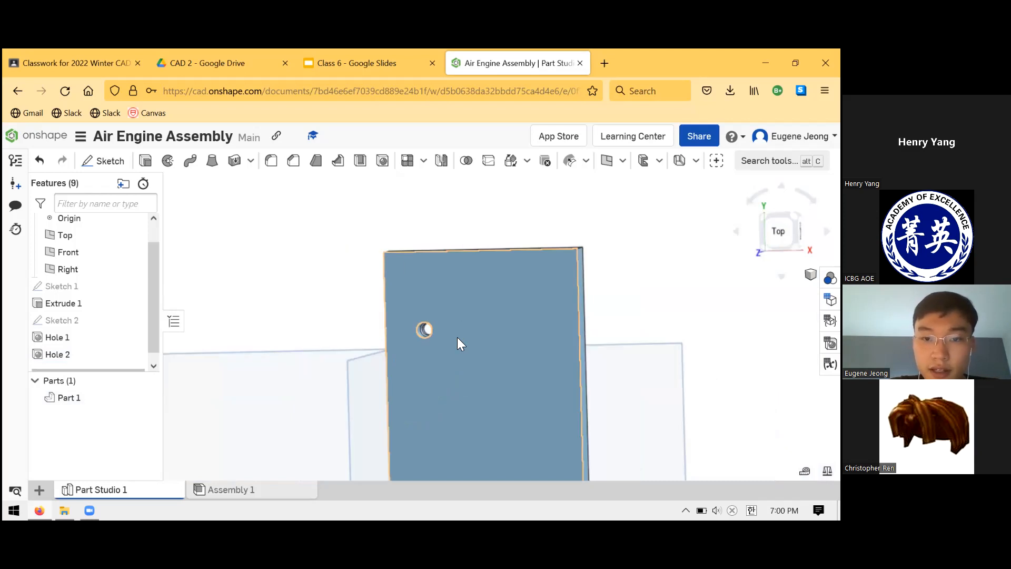
{"action": "scroll", "coordinate": [438, 363], "scroll_direction": "down", "scroll_amount": 4}
Switch to the Upright drawing in the Class 6 slides, and calculate 5/32 with a web search in a new browser tab.
{"action": "left_click", "coordinate": [329, 50]}
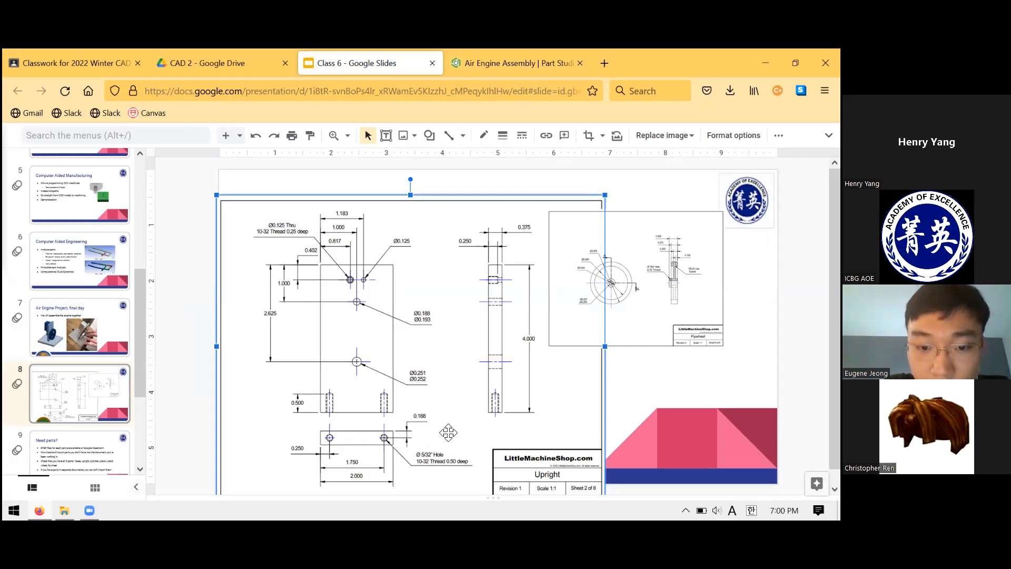
{"action": "left_click", "coordinate": [615, 59]}
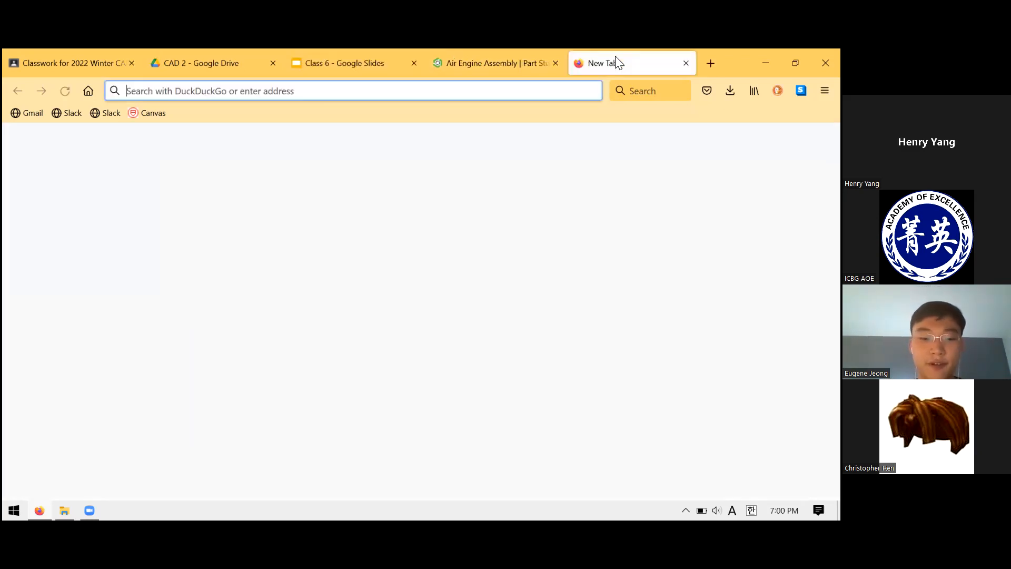
{"action": "type", "text": "5/2"}
{"action": "key", "text": "BackSpace"}
{"action": "type", "text": "32"}
{"action": "key", "text": "Return"}
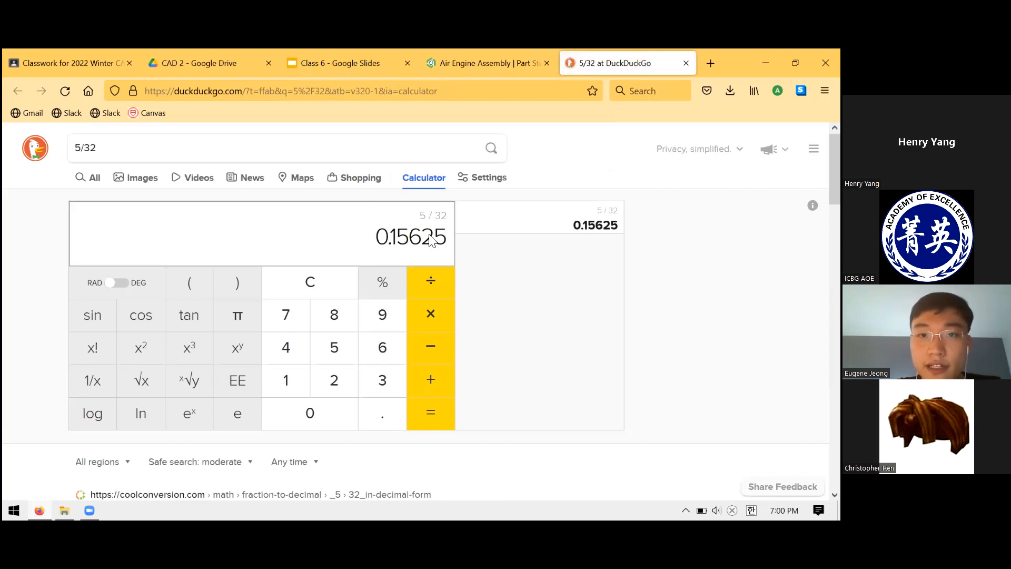
Check the decimal value of 5/32, reopen the tap-drill chart, and review the 10-32 thread callouts in the Upright drawing.
{"action": "left_click_drag", "start_coordinate": [434, 237], "coordinate": [398, 211]}
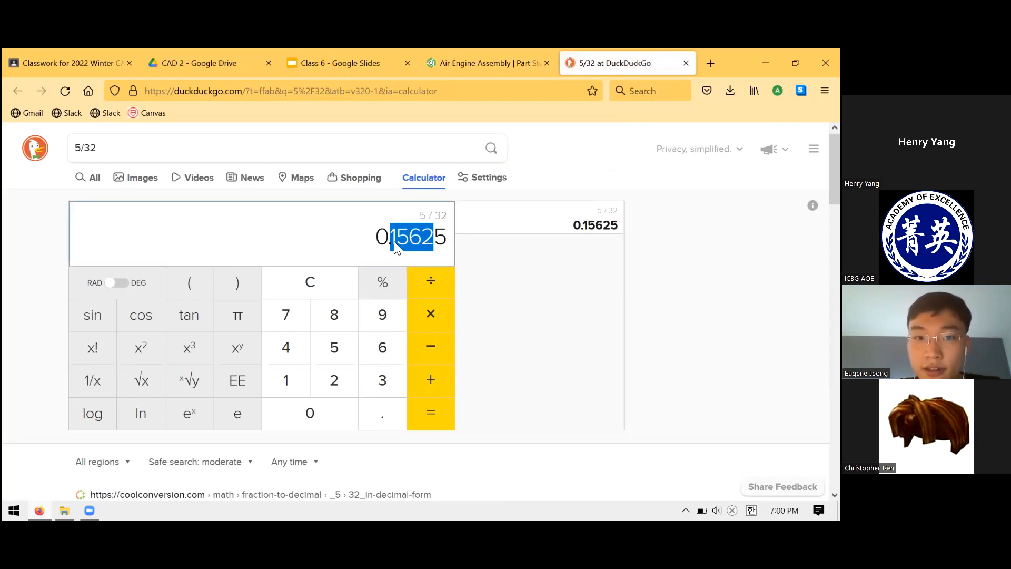
{"action": "left_click_drag", "start_coordinate": [425, 243], "coordinate": [391, 241]}
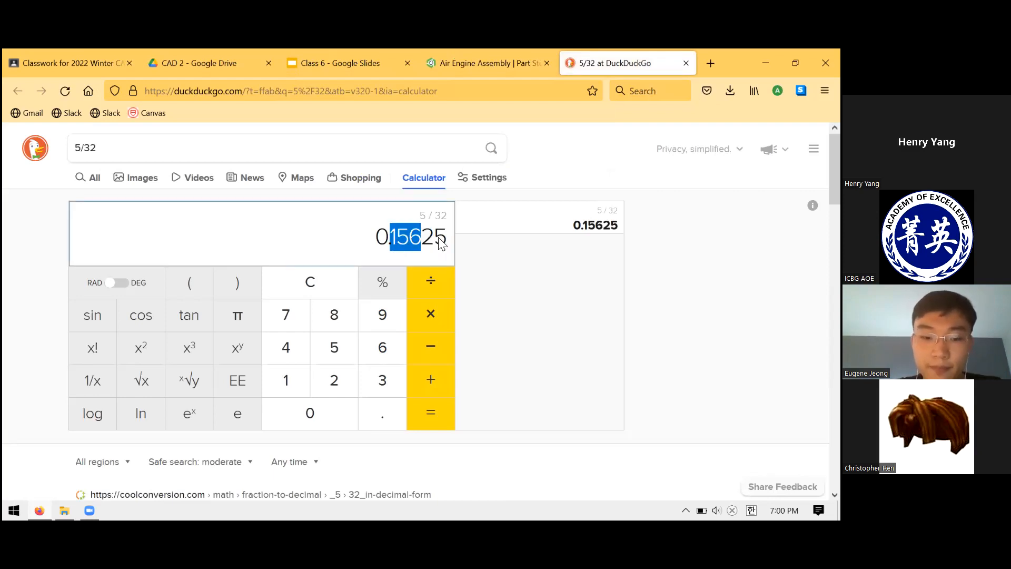
{"action": "key", "text": "ctrl+shift+t"}
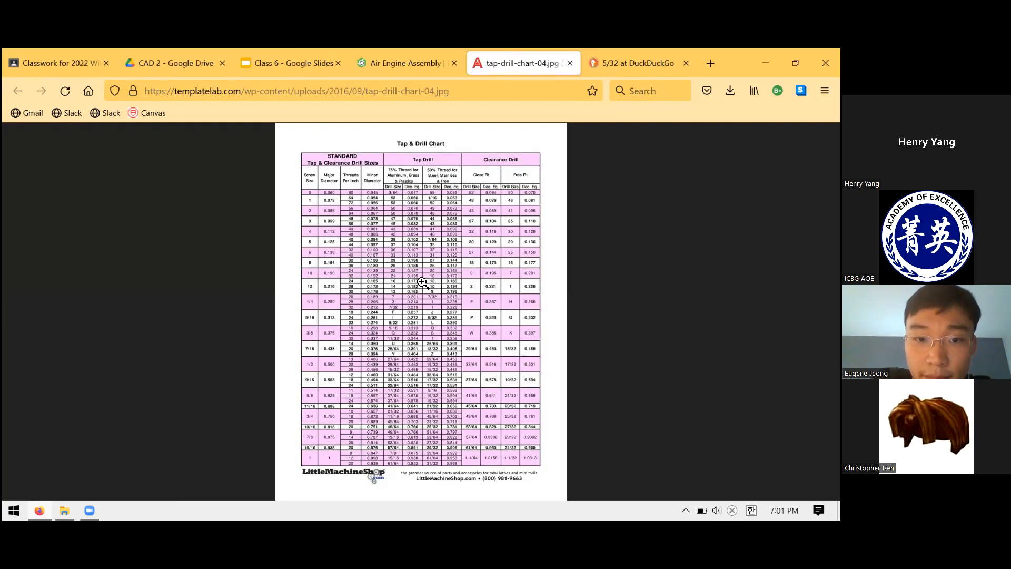
{"action": "left_click", "coordinate": [669, 66]}
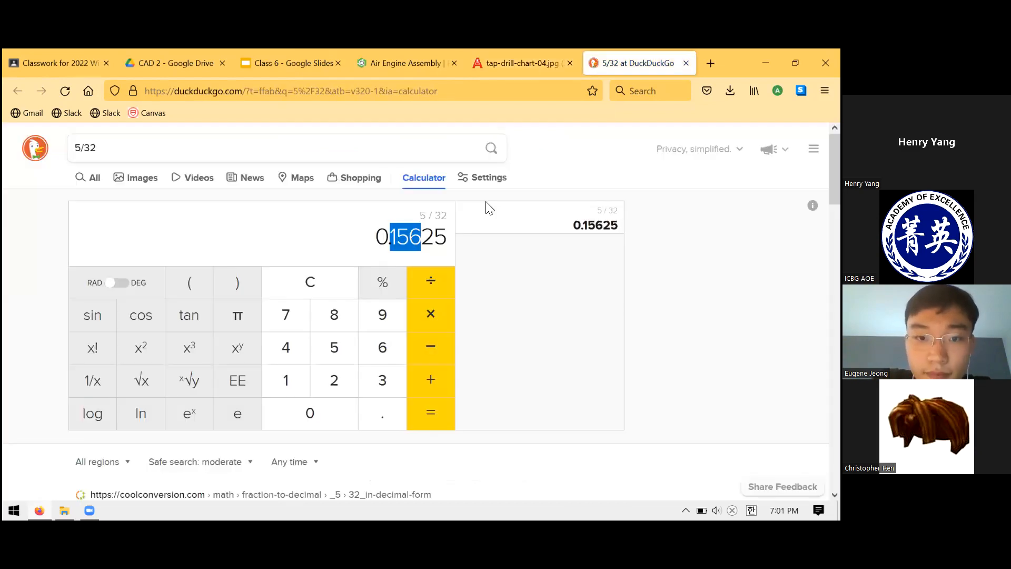
{"action": "left_click", "coordinate": [405, 62]}
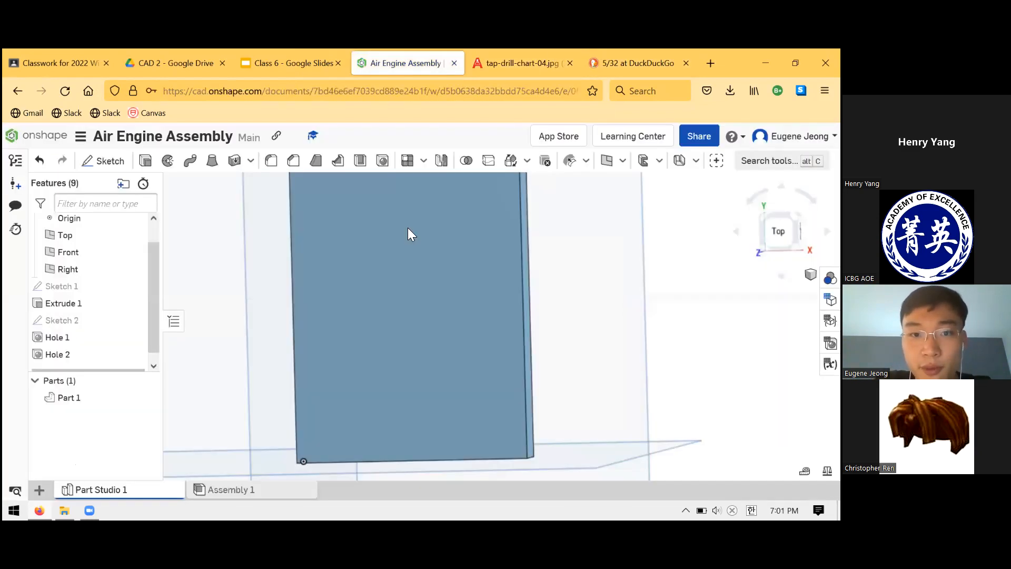
{"action": "left_click", "coordinate": [316, 59]}
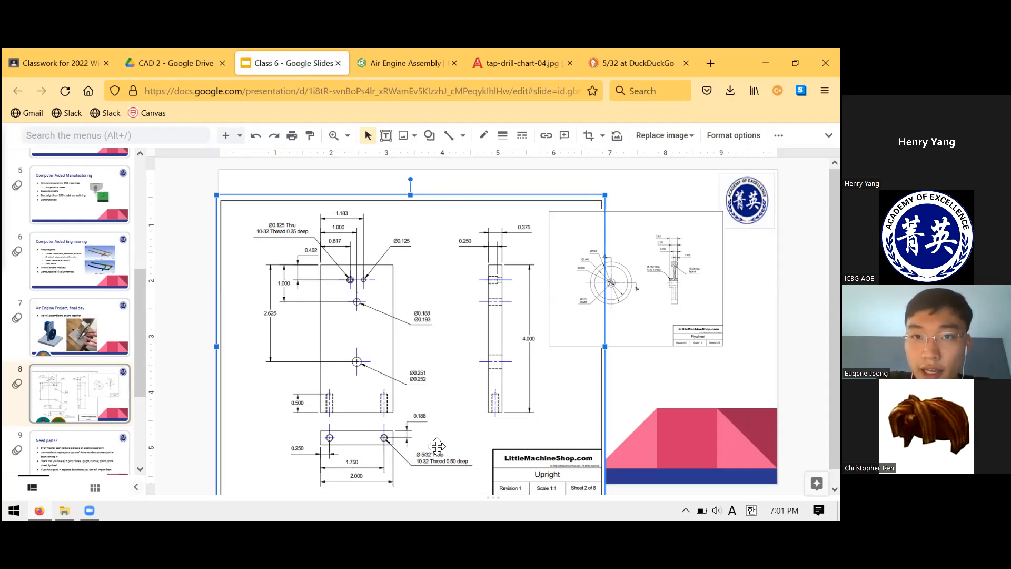
Look up the 10-32 screw row in the tap and drill chart and compare its tap drill size with 5/32.
{"action": "left_click", "coordinate": [494, 53]}
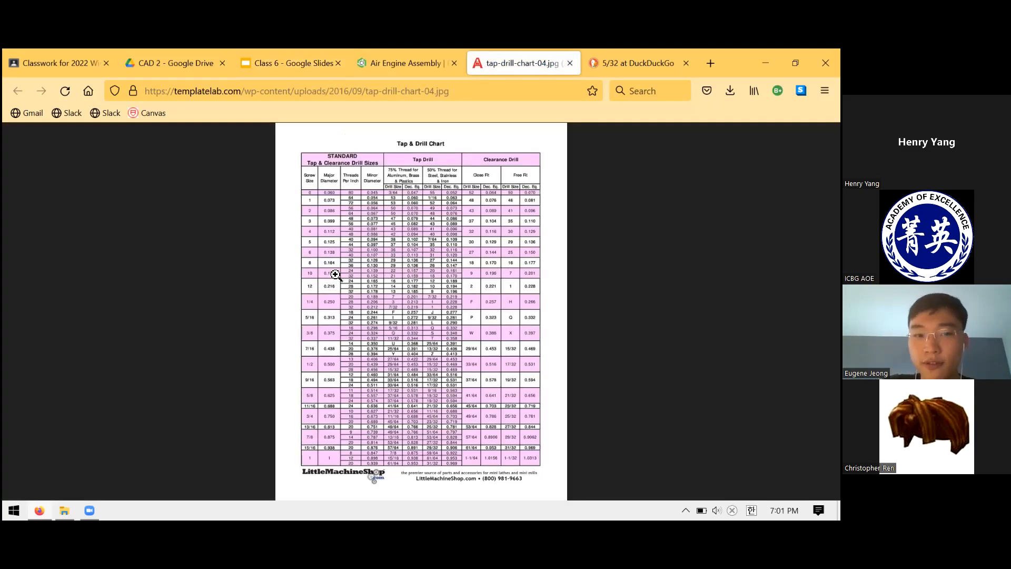
{"action": "left_click", "coordinate": [336, 274]}
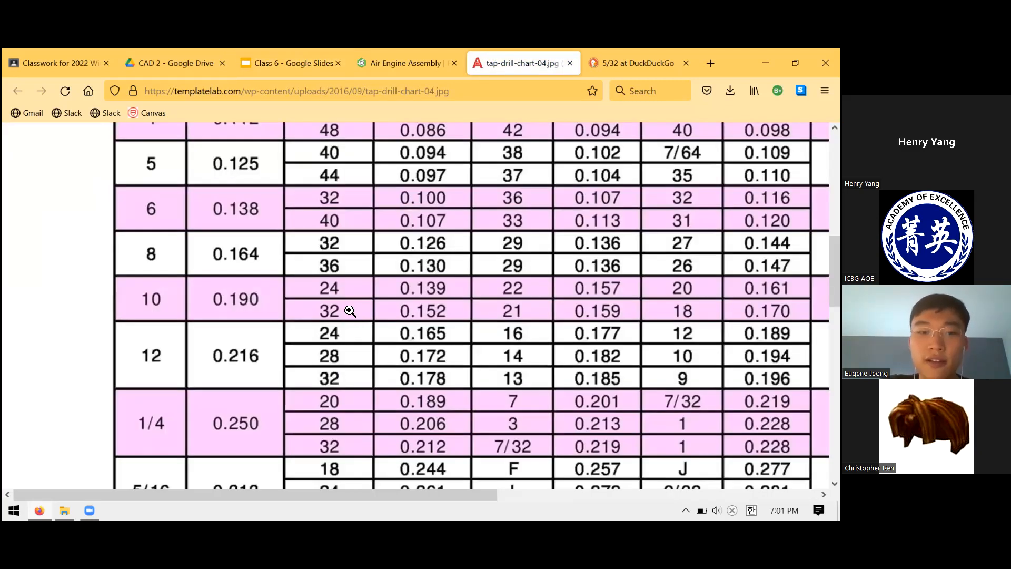
{"action": "scroll", "coordinate": [350, 310], "scroll_direction": "down", "scroll_amount": 3}
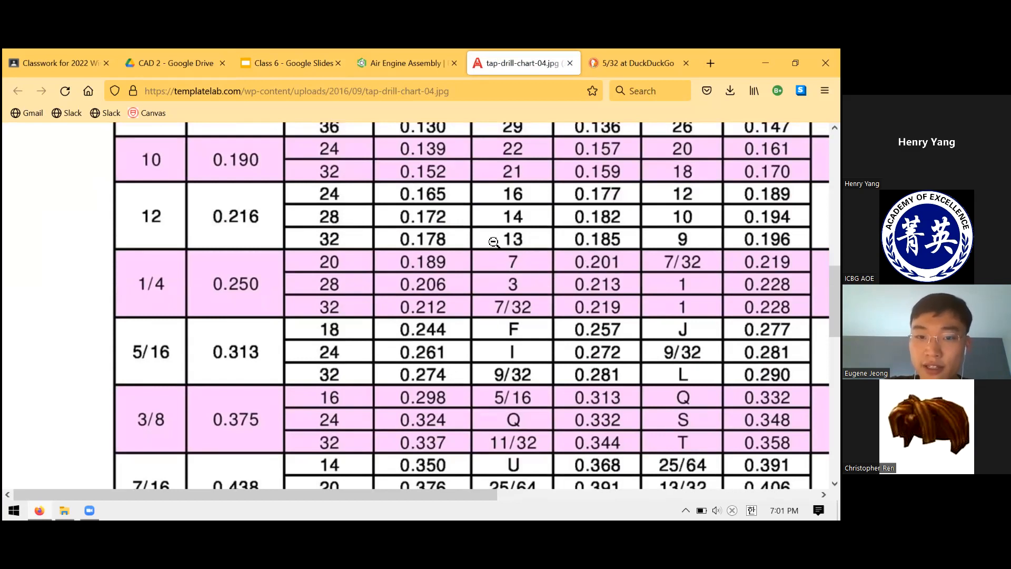
{"action": "key", "text": "ctrl+Tab"}
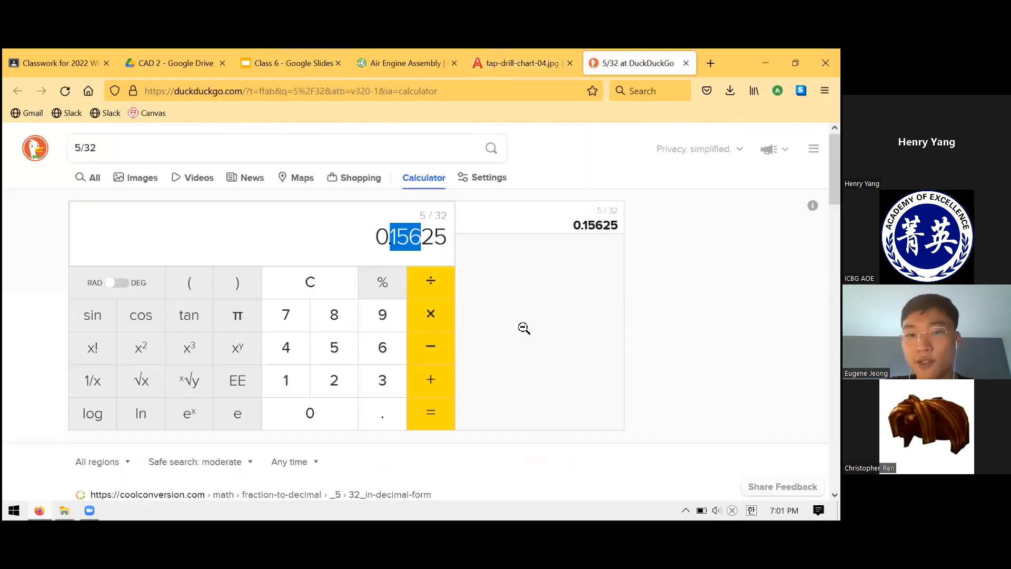
{"action": "key", "text": "ctrl+shift+Tab"}
{"action": "middle_click", "coordinate": [532, 224]}
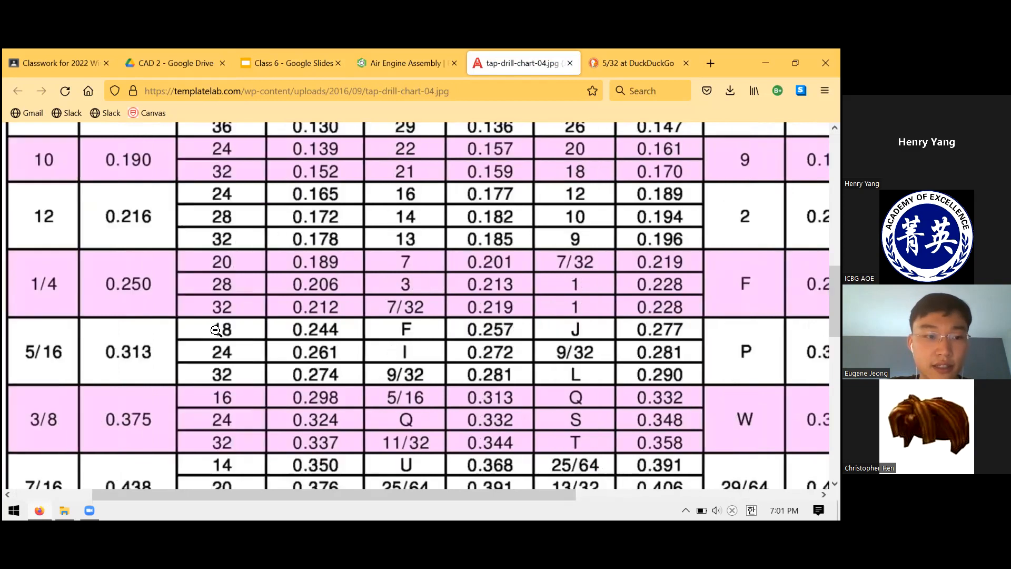
{"action": "scroll", "coordinate": [236, 321], "scroll_direction": "down", "scroll_amount": 2}
{"action": "scroll", "coordinate": [249, 310], "scroll_direction": "down", "scroll_amount": 3}
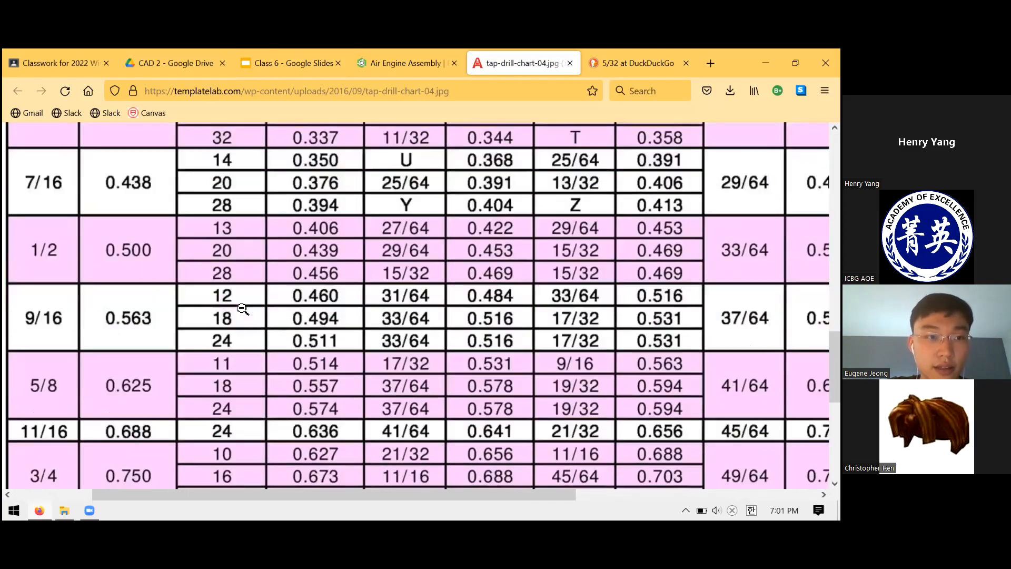
{"action": "scroll", "coordinate": [303, 299], "scroll_direction": "up", "scroll_amount": 7}
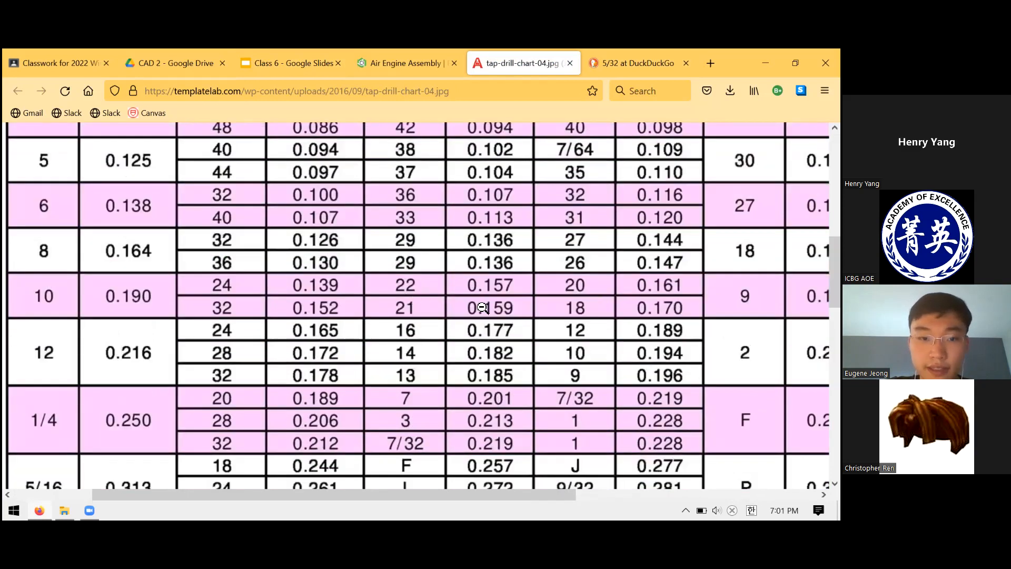
{"action": "scroll", "coordinate": [487, 310], "scroll_direction": "right", "scroll_amount": 1}
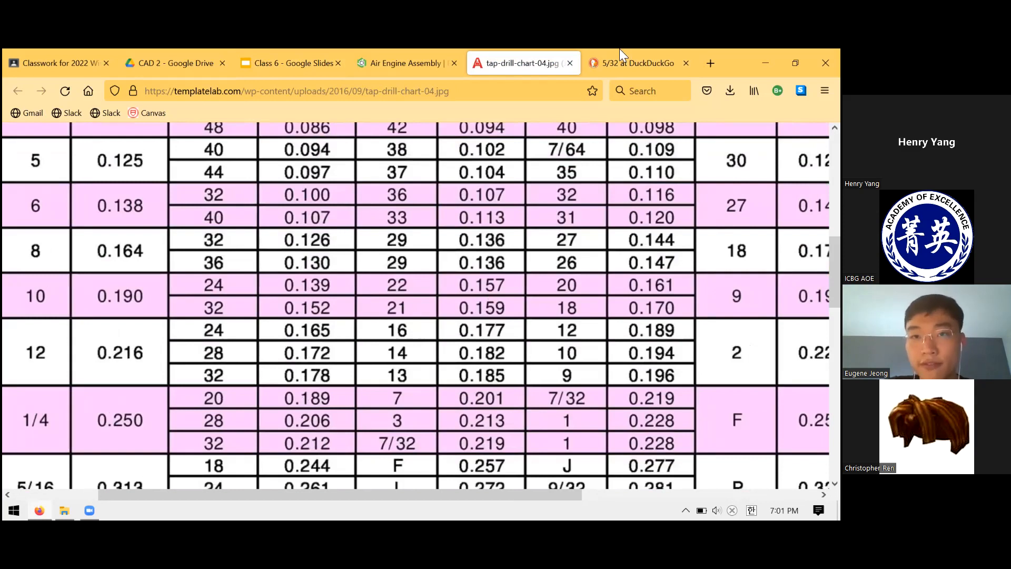
Close the tap-drill chart and 5/32 calculator pages and return to the Upright drawing in the Class 6 slides.
{"action": "key", "text": "ctrl+w"}
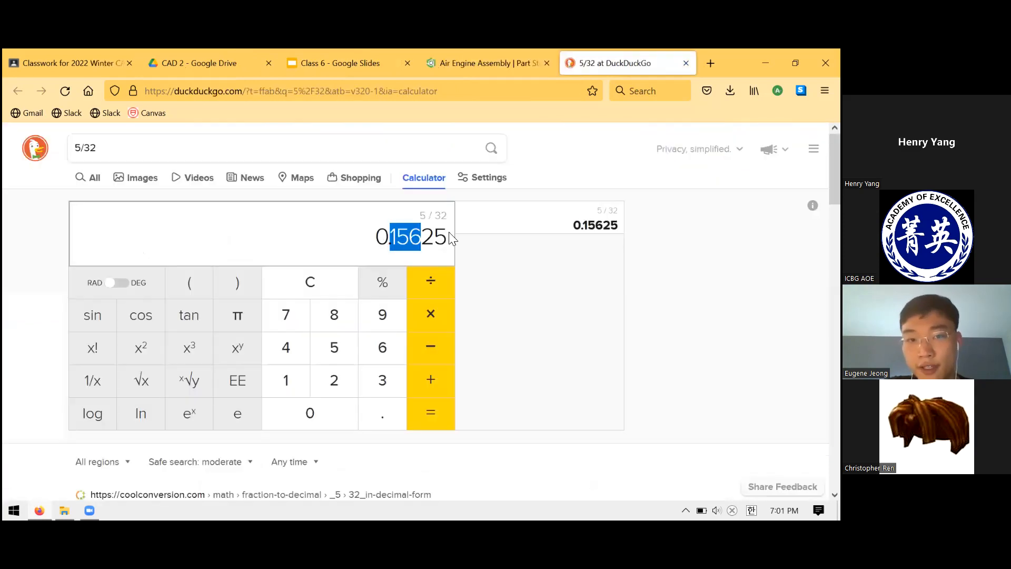
{"action": "key", "text": "ctrl+w"}
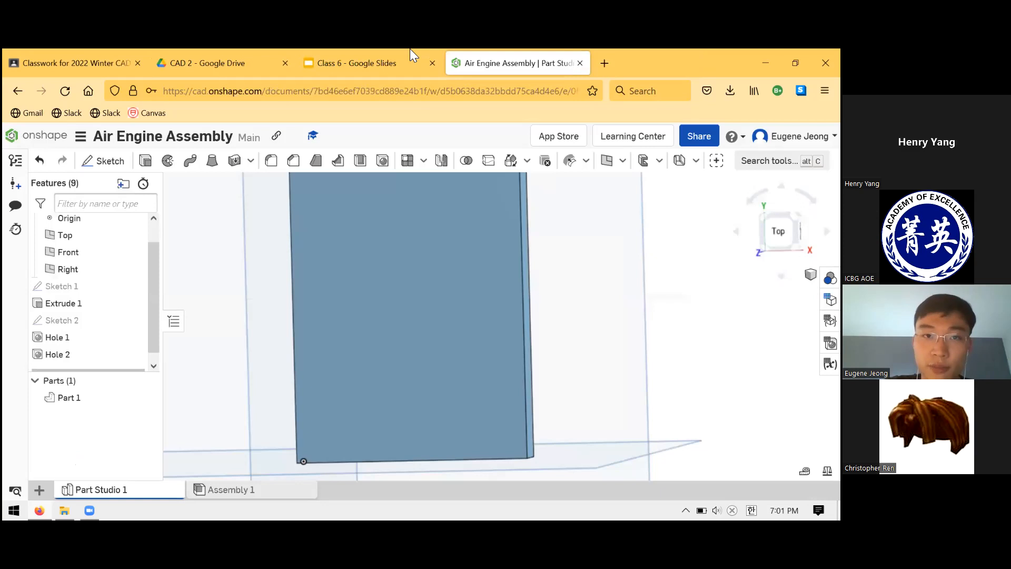
{"action": "key", "text": "ctrl+Page_Up"}
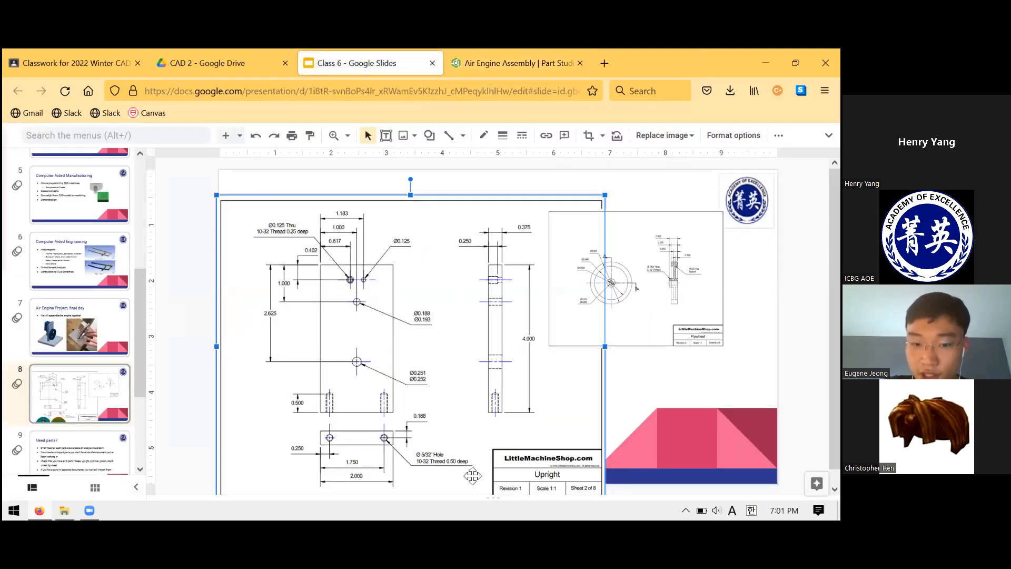
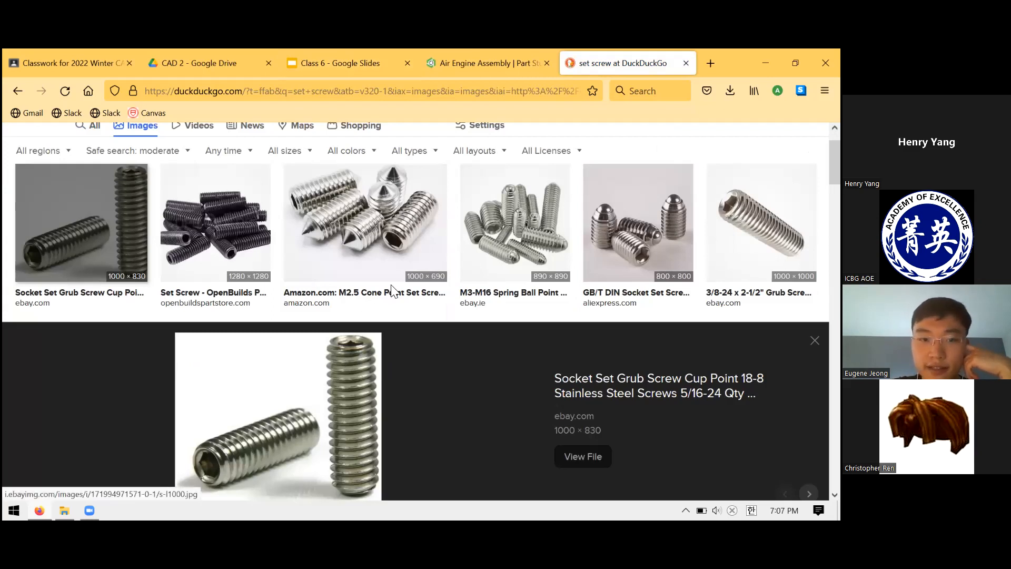
Examine the socket set grub screw picture and the neighbouring set screw image results.
{"action": "scroll", "coordinate": [392, 289], "scroll_direction": "down", "scroll_amount": 3}
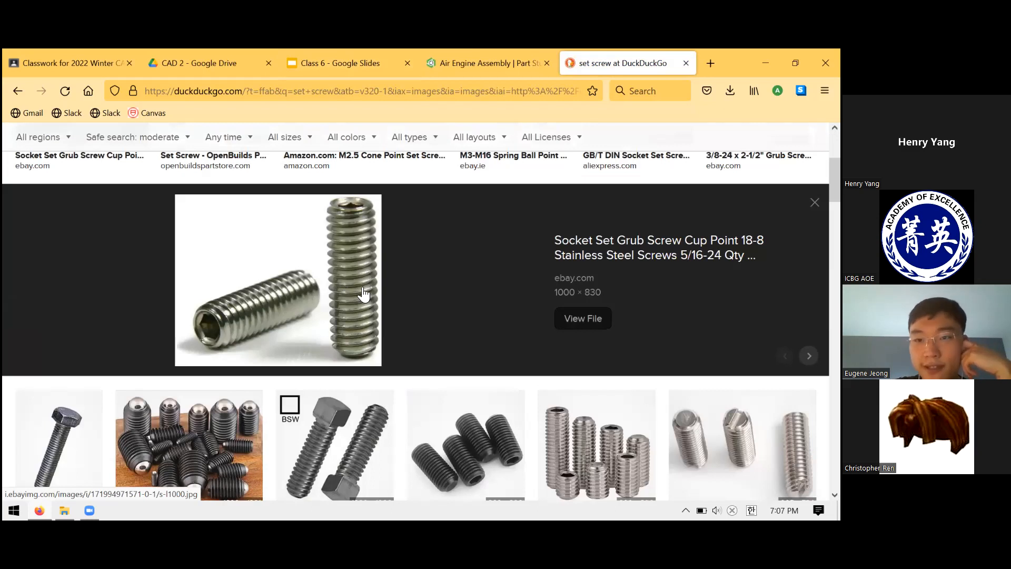
{"action": "scroll", "coordinate": [357, 299], "scroll_direction": "up", "scroll_amount": 4}
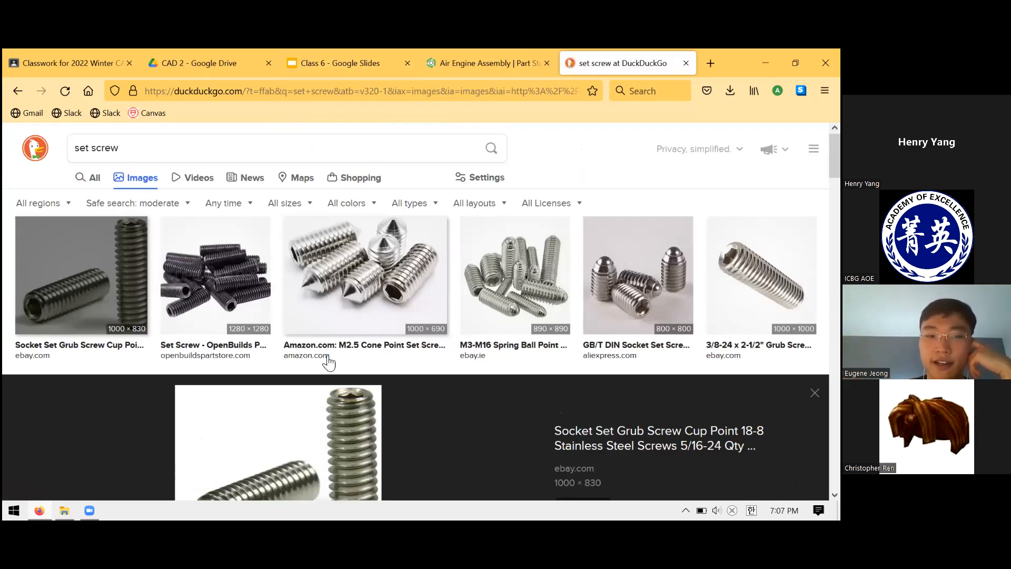
{"action": "scroll", "coordinate": [289, 386], "scroll_direction": "down", "scroll_amount": 2}
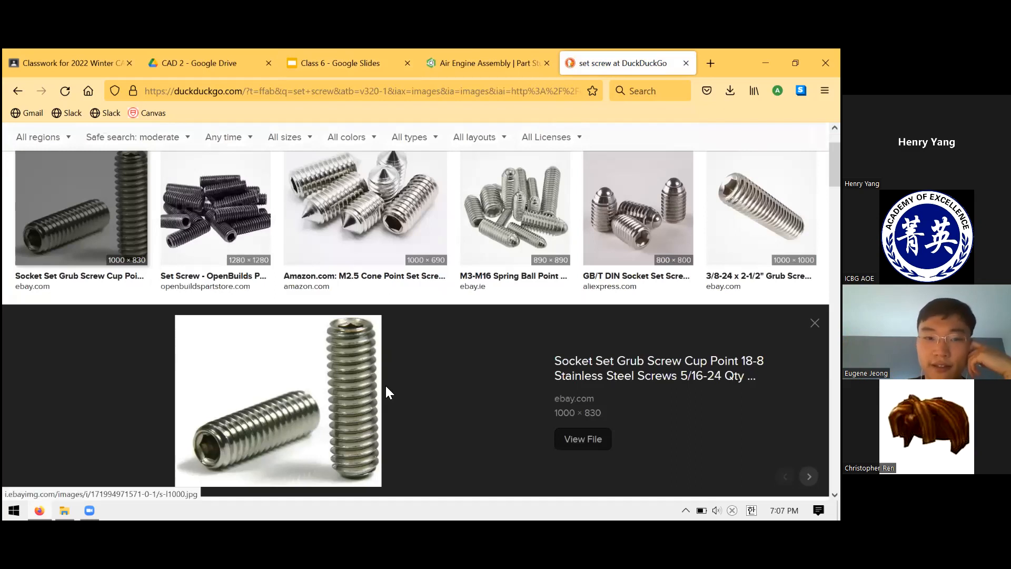
{"action": "scroll", "coordinate": [383, 385], "scroll_direction": "up", "scroll_amount": 2}
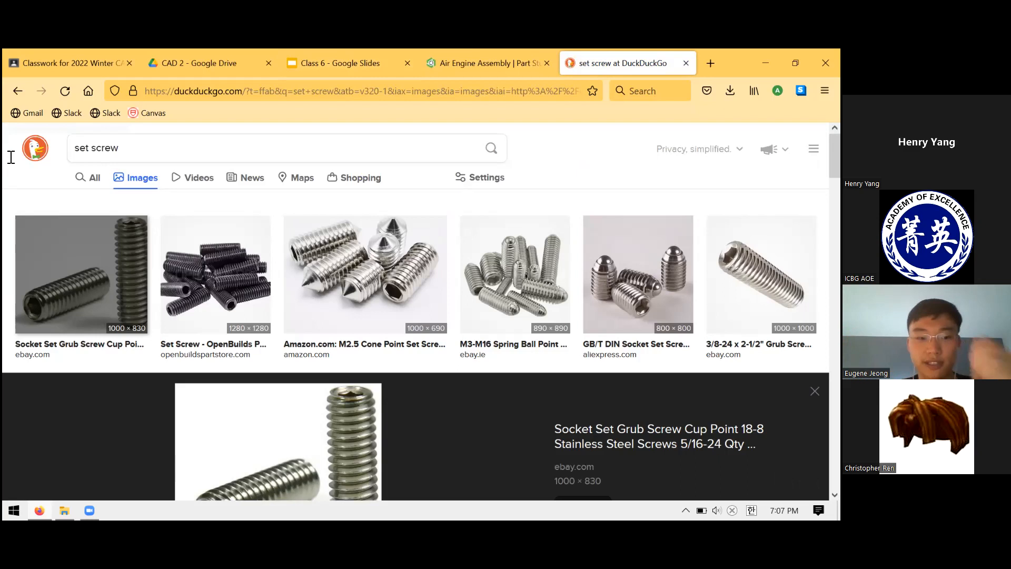
Replace the image search query with "die tap" and run the search.
{"action": "left_click_drag", "start_coordinate": [158, 148], "coordinate": [3, 153]}
{"action": "type", "text": "die tap"}
{"action": "key", "text": "Return"}
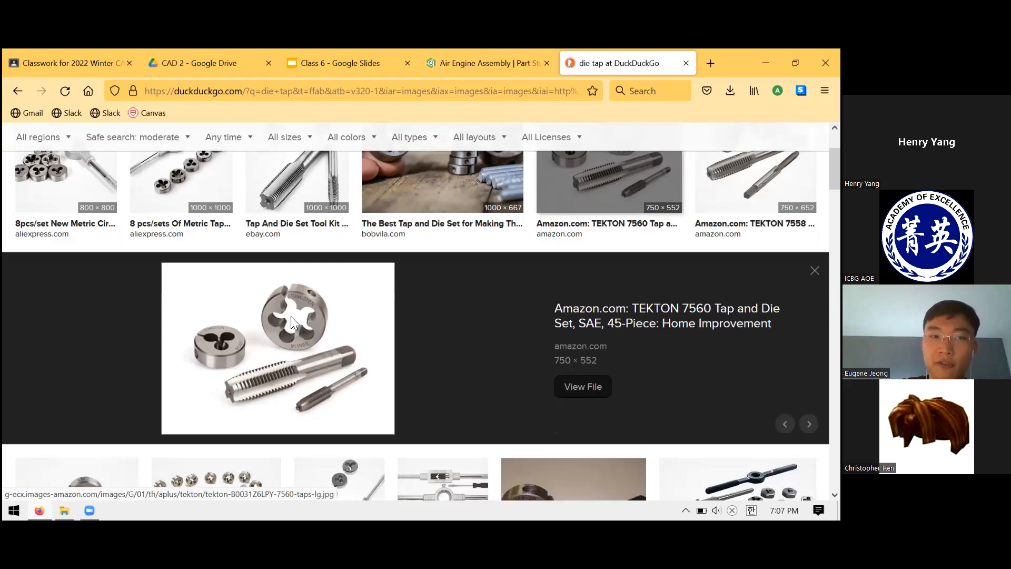
Compare the TEKTON 7560 tap and die set image with the Bob Vila thread-making image.
{"action": "scroll", "coordinate": [343, 401], "scroll_direction": "up", "scroll_amount": 2}
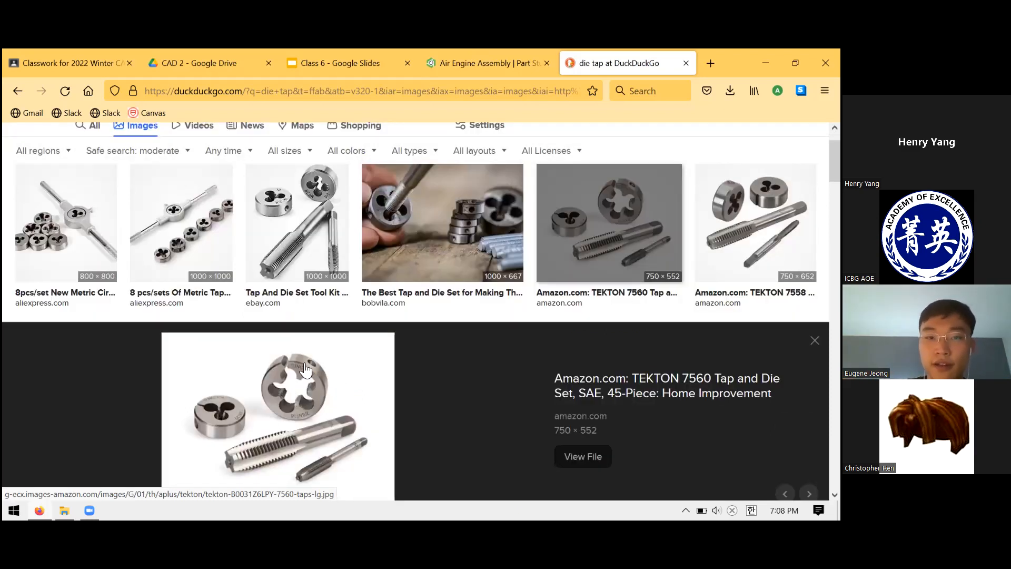
{"action": "scroll", "coordinate": [276, 316], "scroll_direction": "down", "scroll_amount": 2}
{"action": "scroll", "coordinate": [389, 255], "scroll_direction": "up", "scroll_amount": 4}
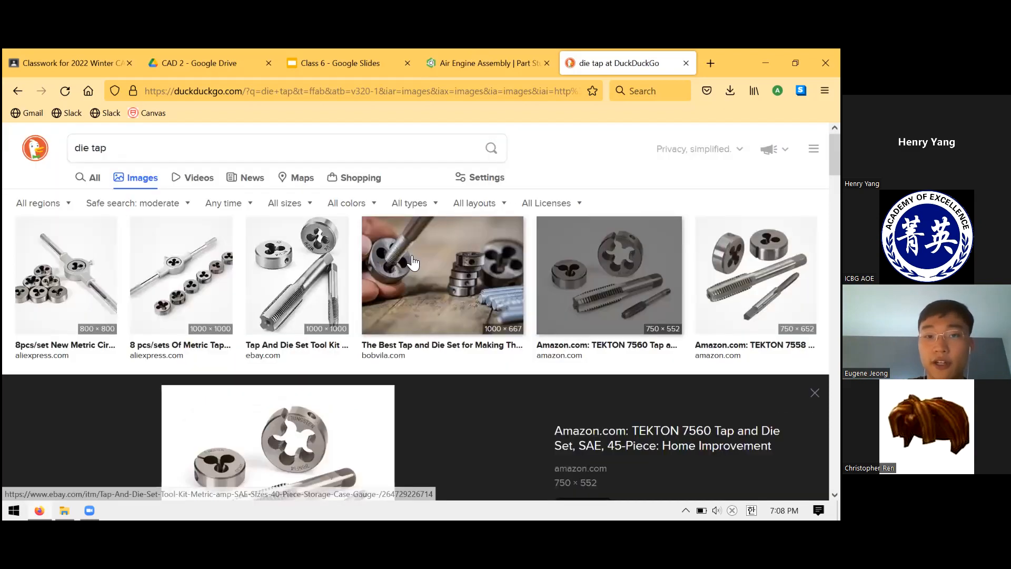
{"action": "key", "text": "Left"}
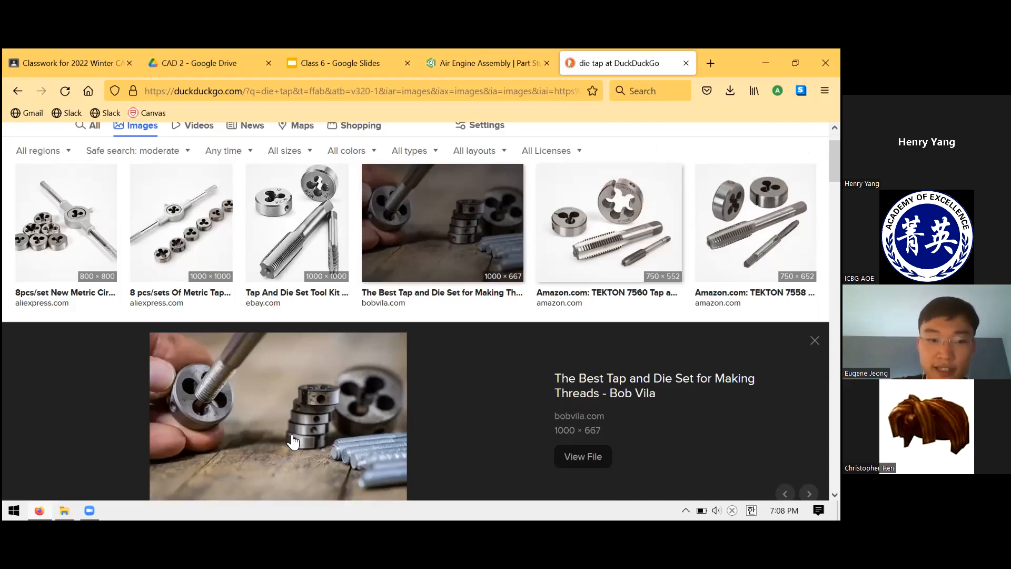
{"action": "key", "text": "Right"}
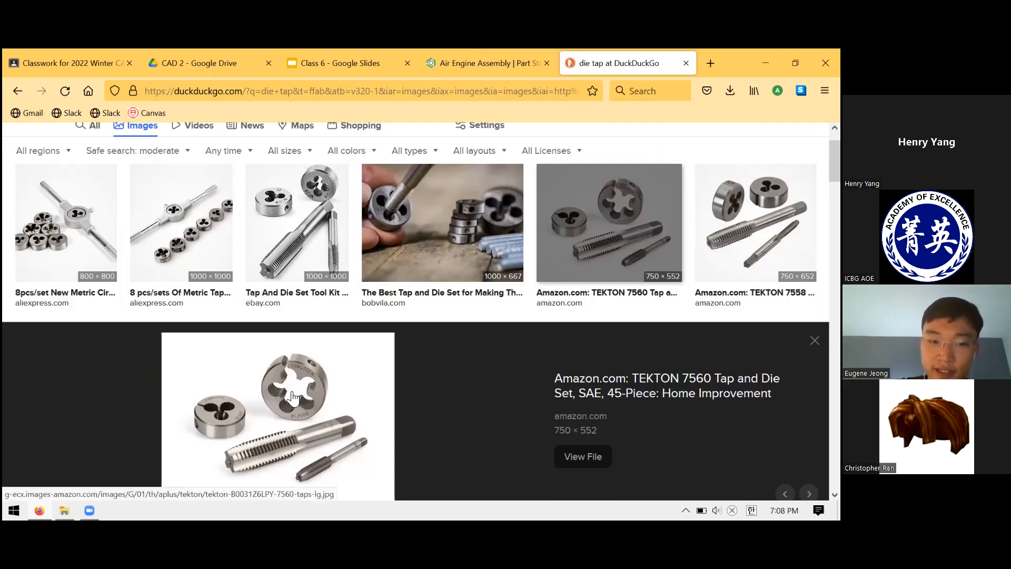
{"action": "left_click", "coordinate": [410, 255]}
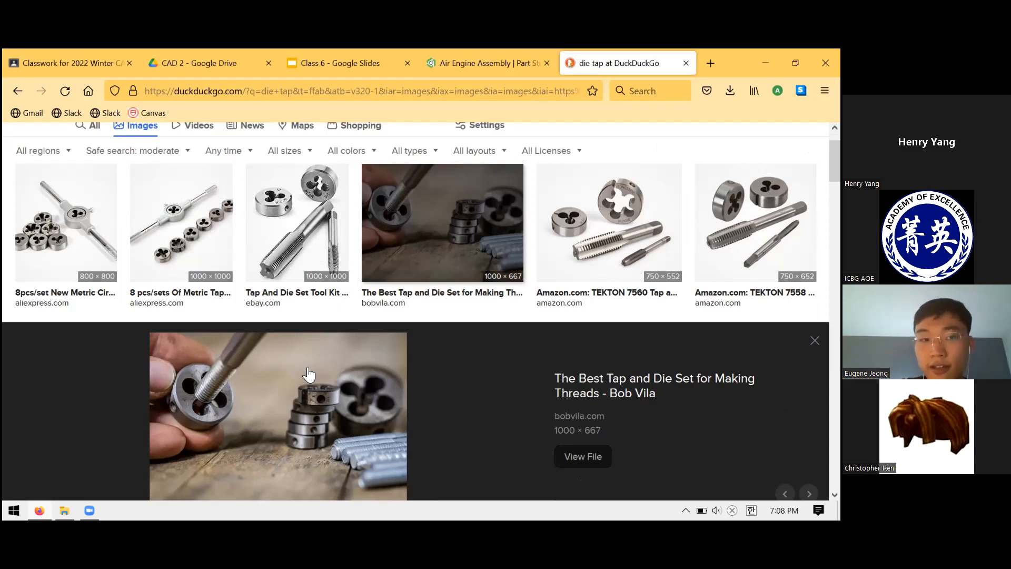
{"action": "left_click", "coordinate": [414, 286]}
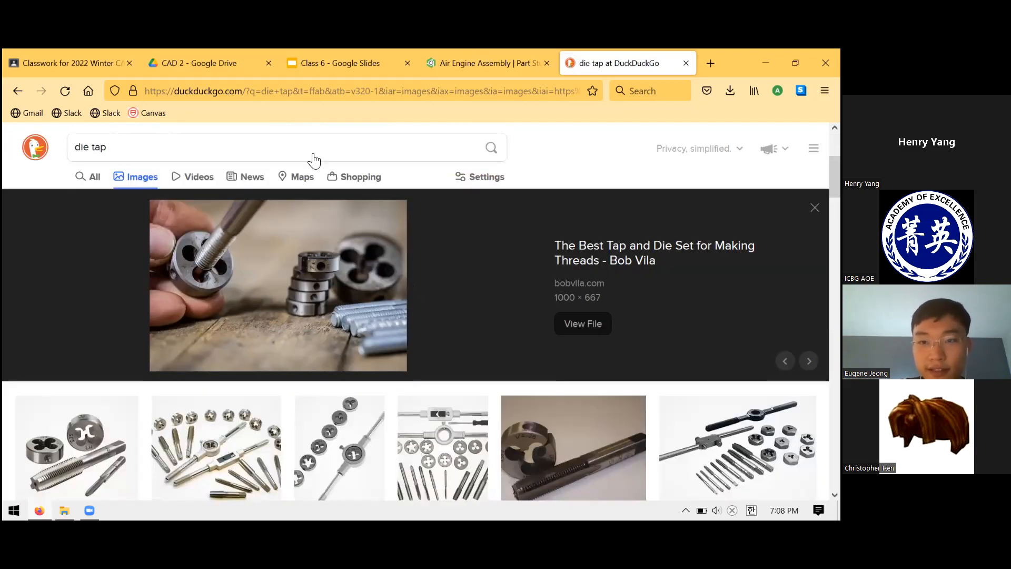
Go back to the set screw image results, and check the flywheel model and the Flywheel drawing in the Class 6 slides.
{"action": "left_click", "coordinate": [17, 88]}
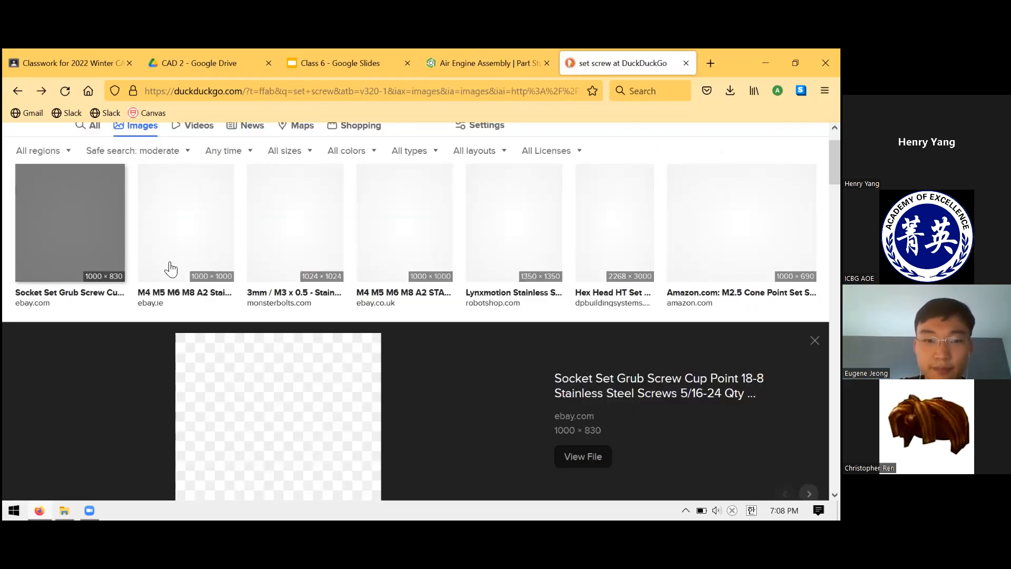
{"action": "scroll", "coordinate": [252, 368], "scroll_direction": "down", "scroll_amount": 2}
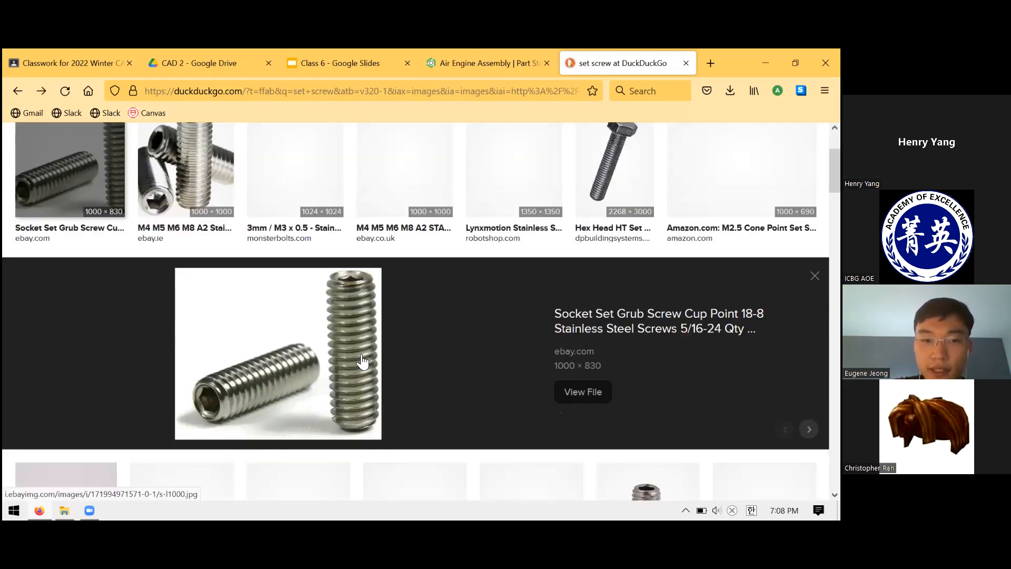
{"action": "scroll", "coordinate": [450, 318], "scroll_direction": "up", "scroll_amount": 1}
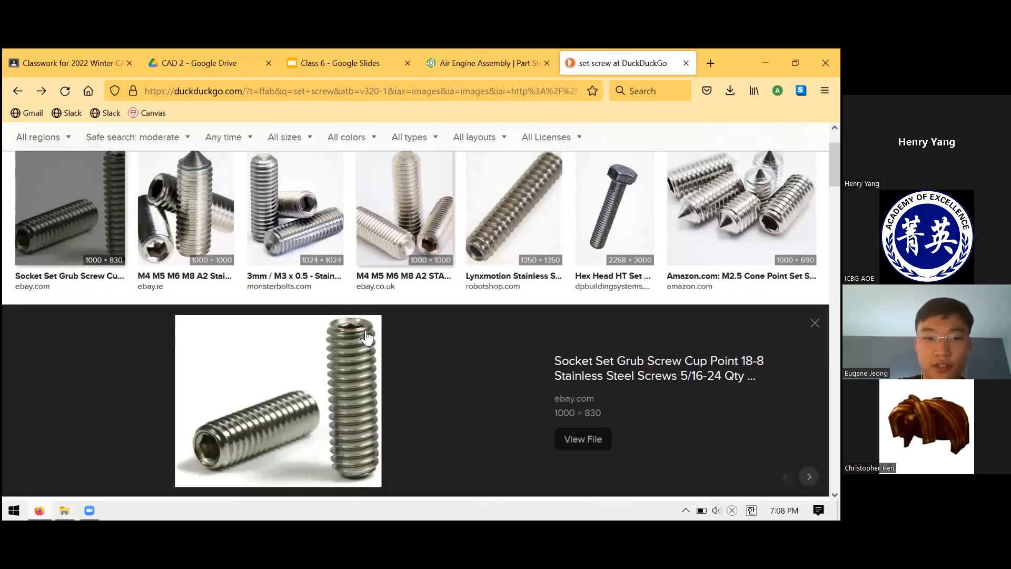
{"action": "left_click", "coordinate": [458, 62]}
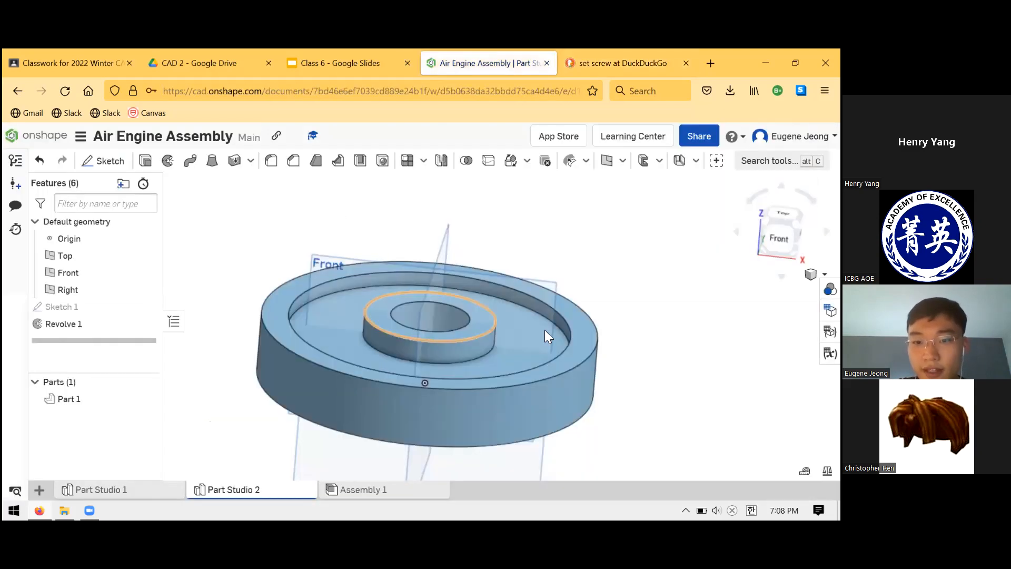
{"action": "left_click", "coordinate": [364, 62]}
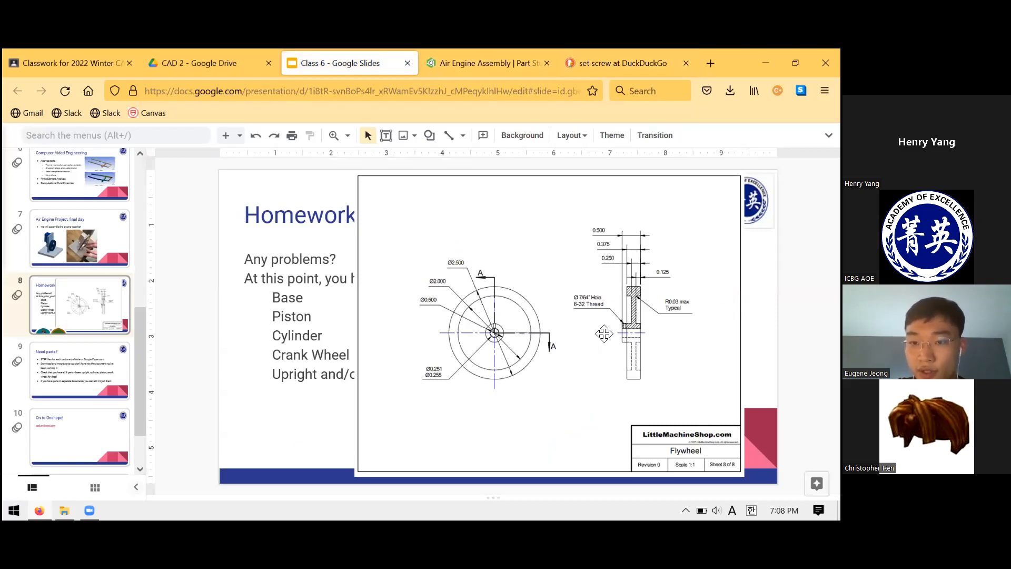
Browse further through the set screw image results for other set screw types.
{"action": "left_click", "coordinate": [590, 56]}
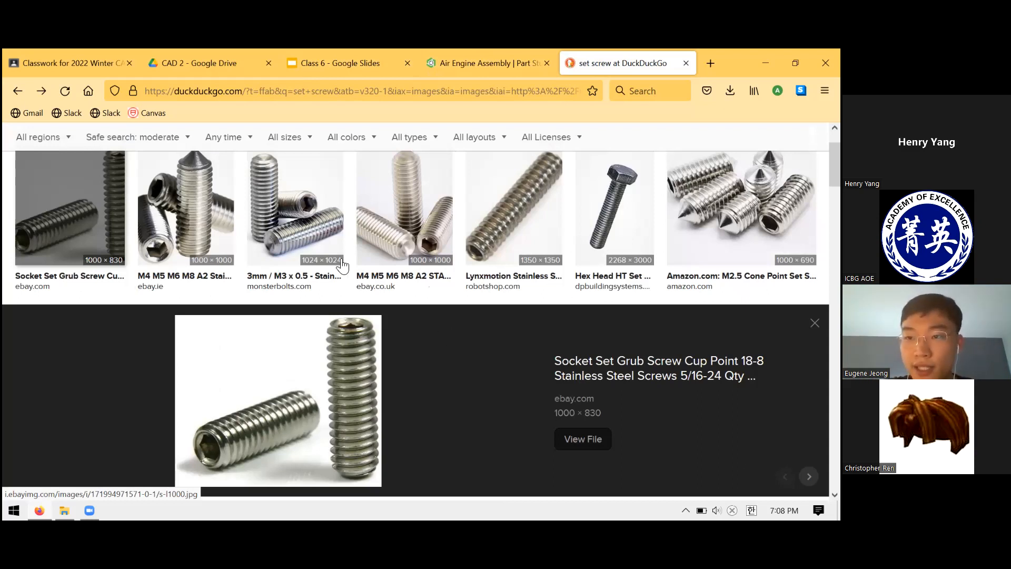
{"action": "scroll", "coordinate": [303, 224], "scroll_direction": "down", "scroll_amount": 1}
{"action": "scroll", "coordinate": [434, 244], "scroll_direction": "down", "scroll_amount": 1}
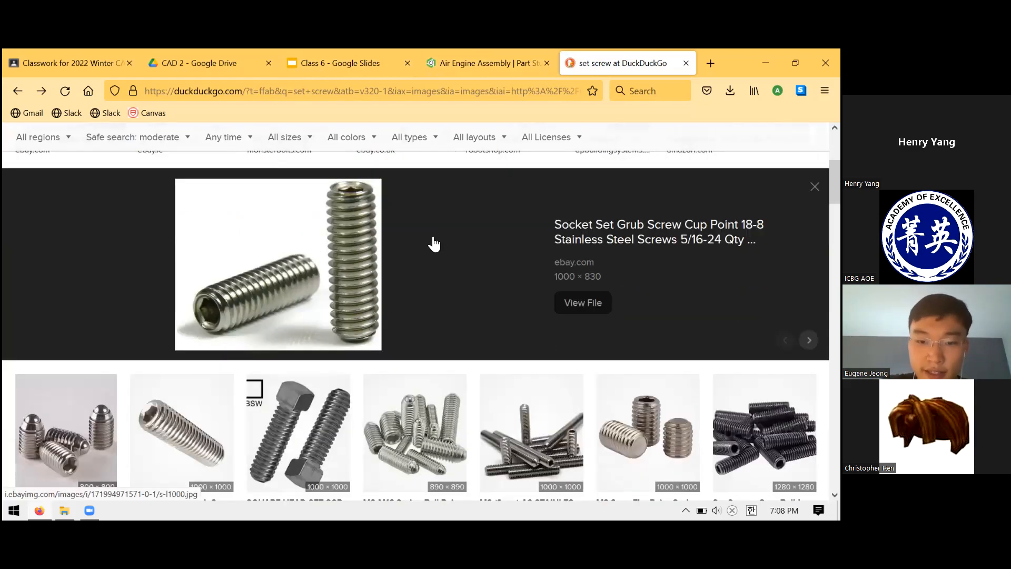
{"action": "scroll", "coordinate": [442, 253], "scroll_direction": "down", "scroll_amount": 3}
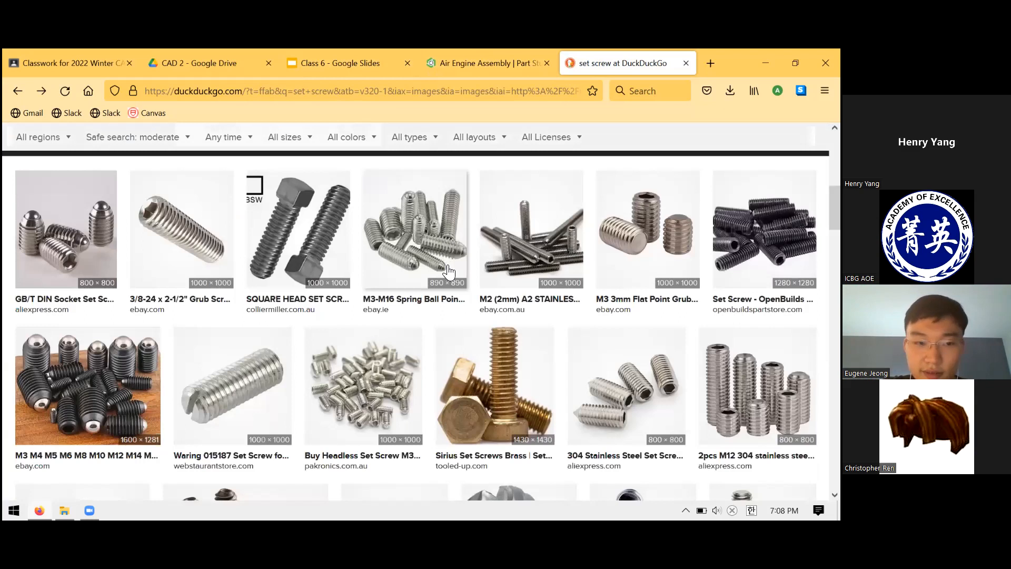
{"action": "scroll", "coordinate": [446, 263], "scroll_direction": "down", "scroll_amount": 1}
{"action": "scroll", "coordinate": [447, 264], "scroll_direction": "down", "scroll_amount": 2}
{"action": "scroll", "coordinate": [533, 225], "scroll_direction": "down", "scroll_amount": 1}
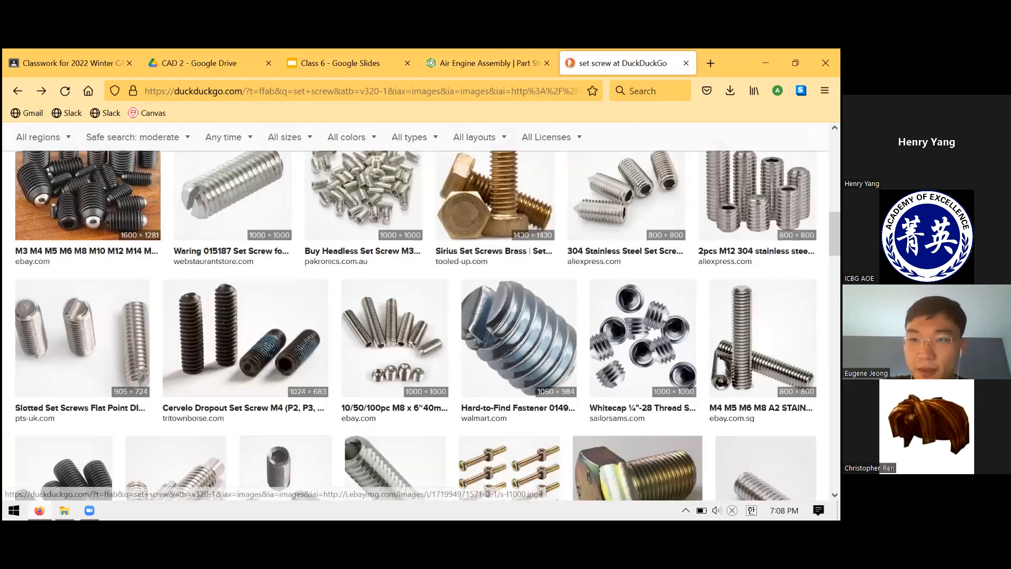
Close the set screw search page, and shrink and reposition the Flywheel drawing on the homework slide so the text and Upright drawing show.
{"action": "middle_click", "coordinate": [660, 72]}
{"action": "left_click", "coordinate": [376, 51]}
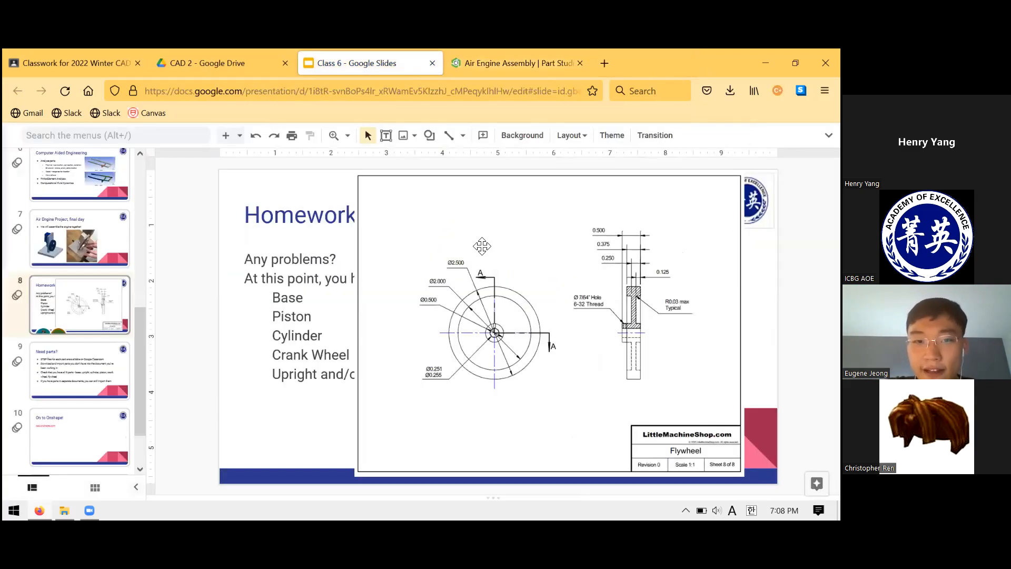
{"action": "left_click_drag", "start_coordinate": [355, 174], "coordinate": [486, 272]}
{"action": "mouse_move", "coordinate": [562, 300]}
{"action": "left_mouse_down"}
{"action": "mouse_move", "coordinate": [539, 253]}
{"action": "mouse_move", "coordinate": [586, 228]}
{"action": "mouse_move", "coordinate": [595, 205]}
{"action": "left_mouse_up"}
{"action": "left_click_drag", "start_coordinate": [589, 263], "coordinate": [550, 217]}
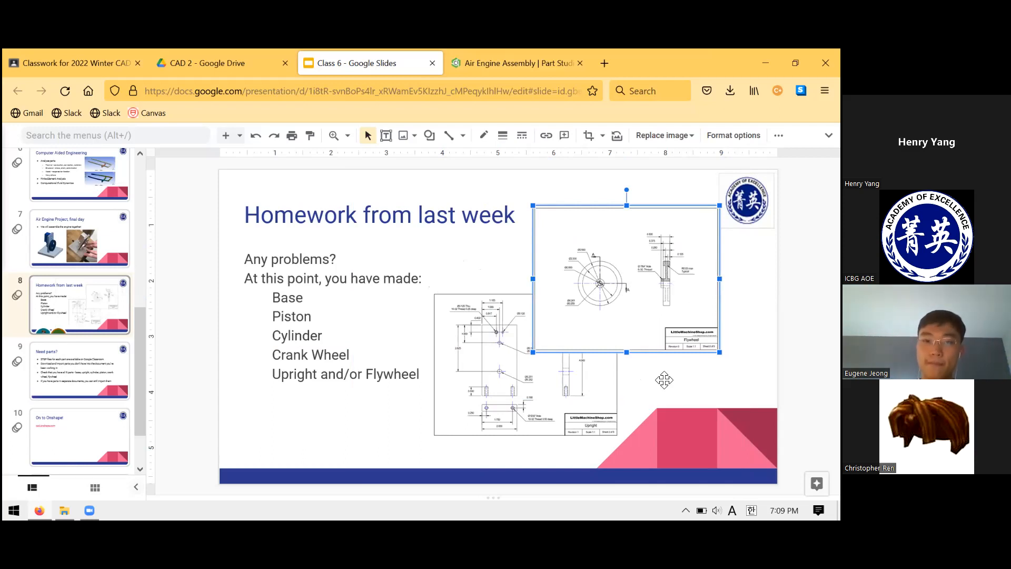
{"action": "left_click", "coordinate": [175, 273]}
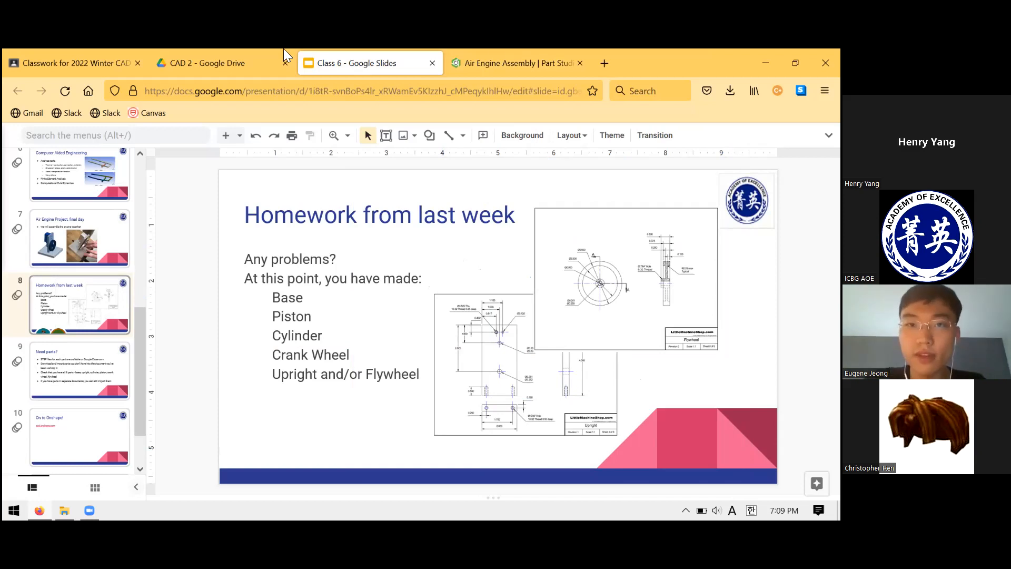
Open the flywheel's Revolve 1 in Onshape, examine its sketch profile face-on, and close the feature.
{"action": "left_click", "coordinate": [497, 51]}
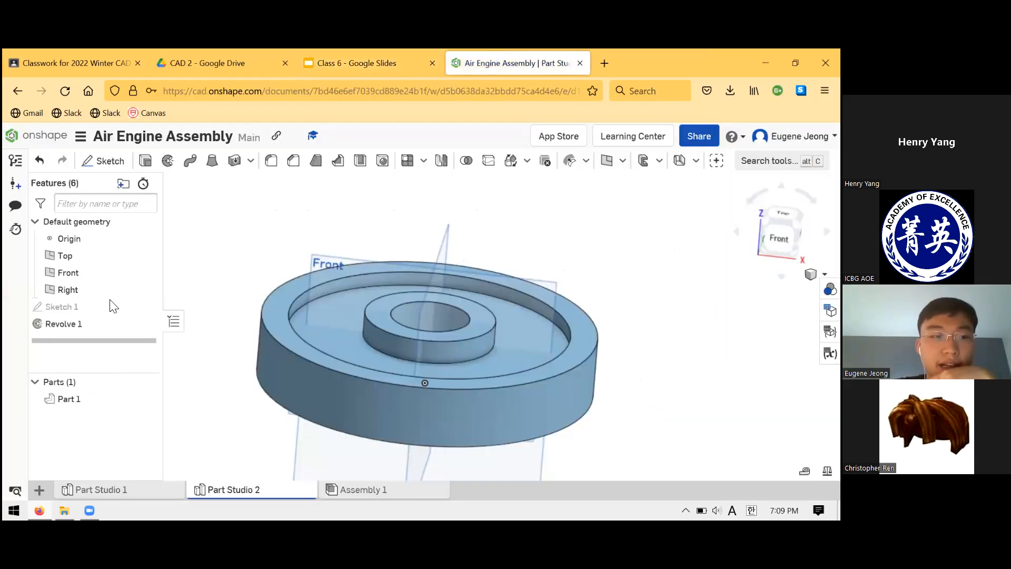
{"action": "right_click", "coordinate": [114, 327]}
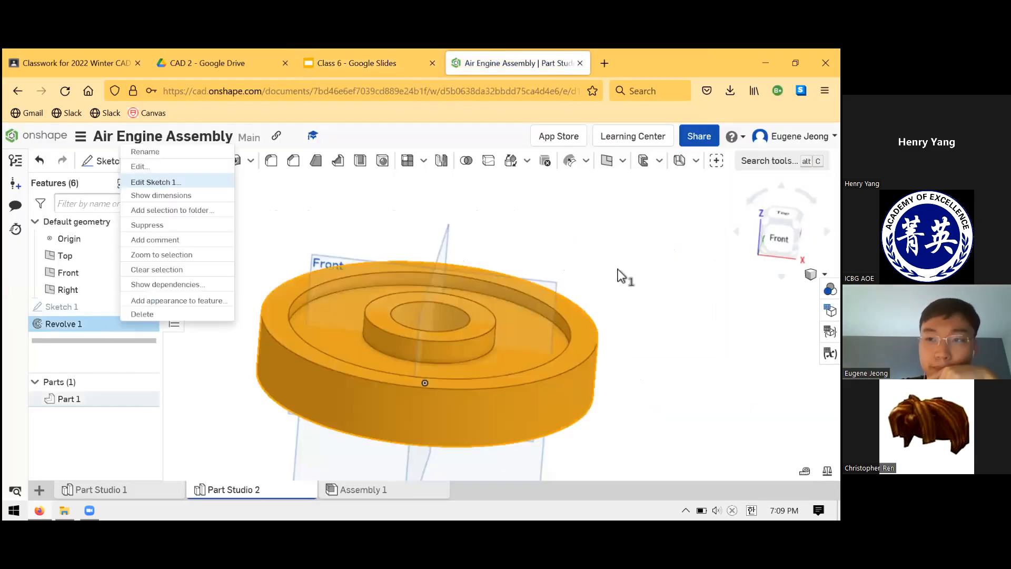
{"action": "left_click", "coordinate": [140, 166]}
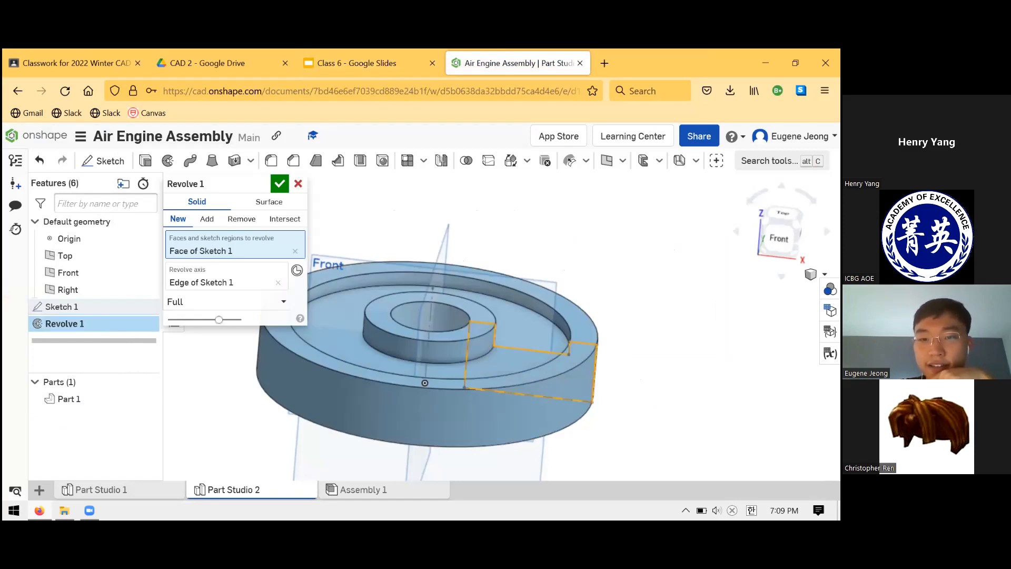
{"action": "key", "text": "n"}
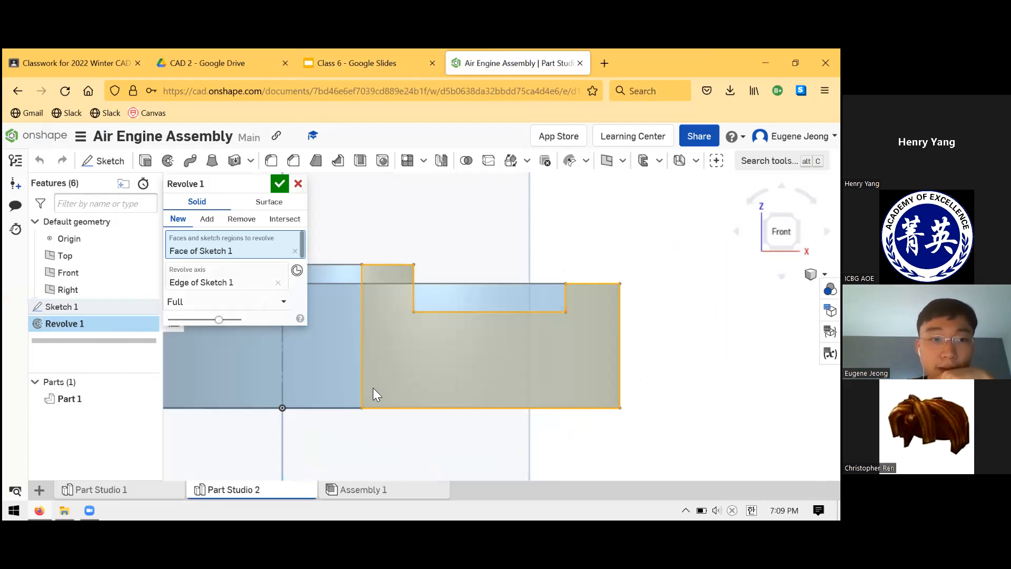
{"action": "key", "text": "Return"}
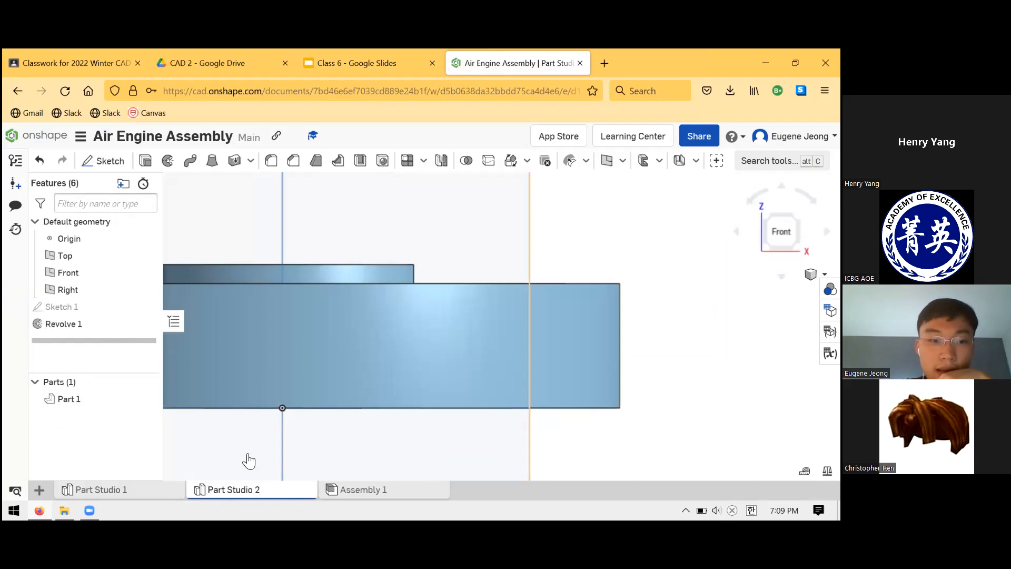
Delete Part Studio 2 and Part Studio 1 from the Air Engine Assembly document, viewing the Air Engine Parts files in Google Classroom in between.
{"action": "right_click", "coordinate": [249, 489]}
{"action": "left_click", "coordinate": [238, 371]}
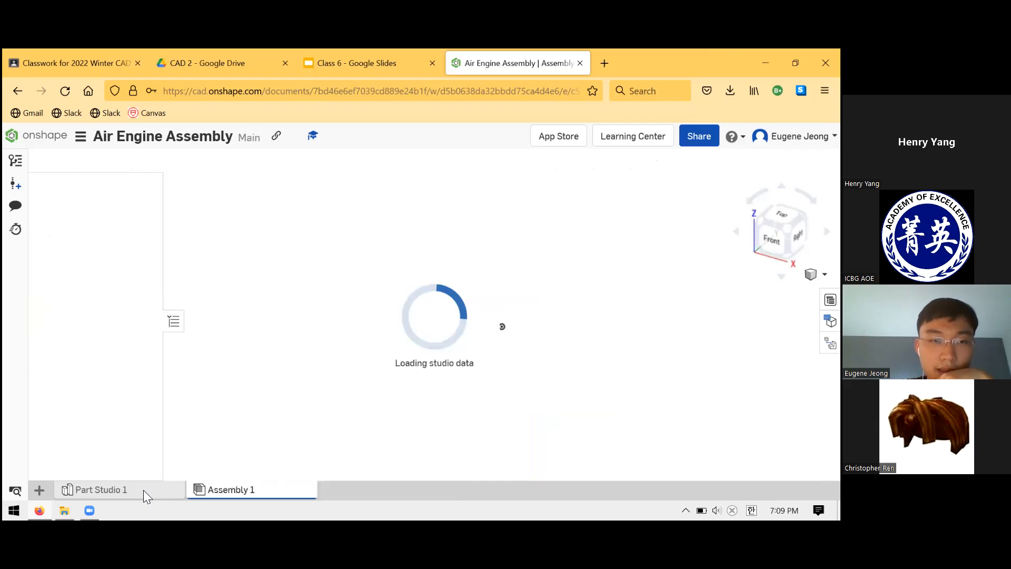
{"action": "left_click", "coordinate": [86, 59]}
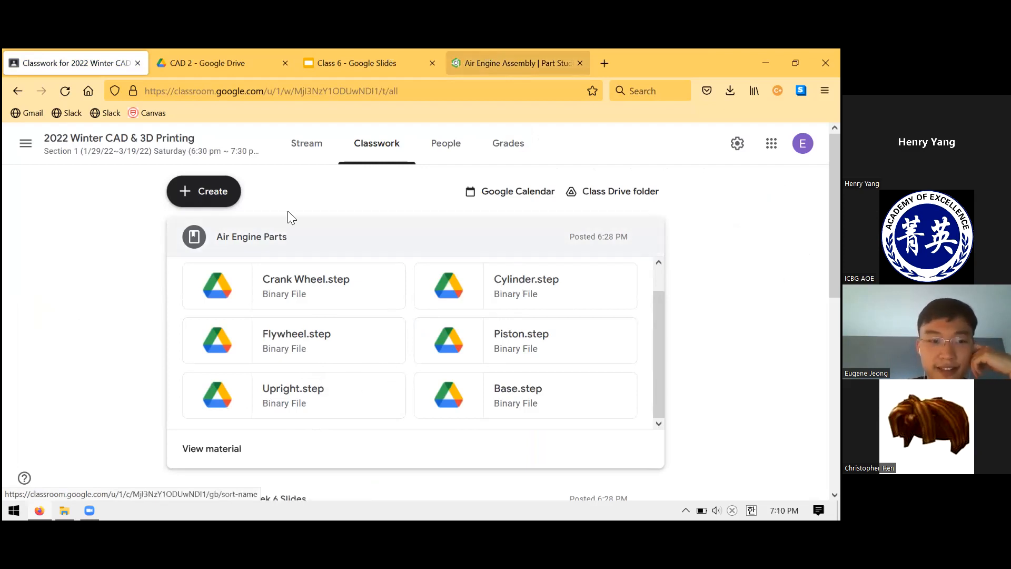
{"action": "left_click", "coordinate": [518, 63]}
{"action": "right_click", "coordinate": [99, 488]}
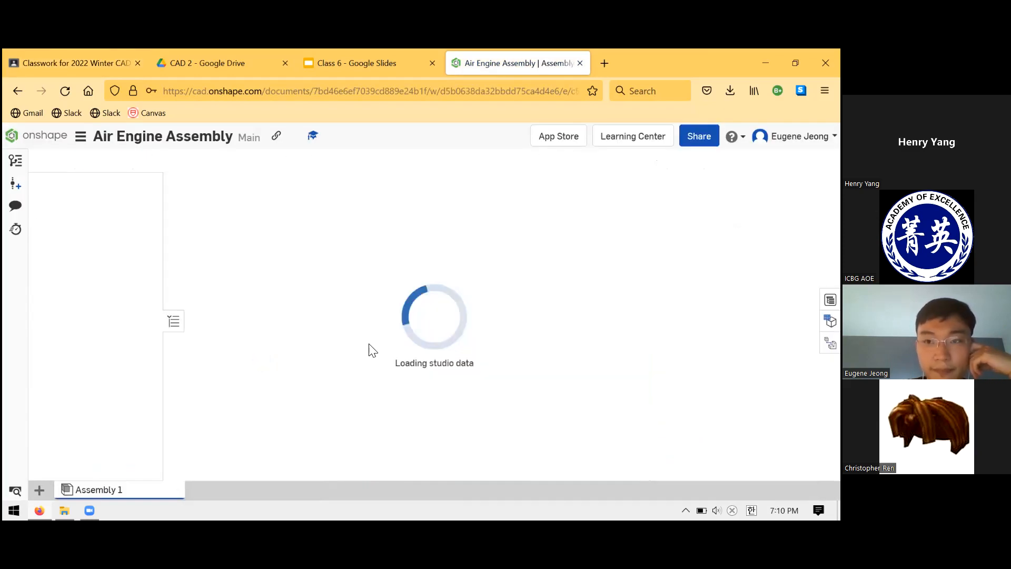
Import the Upright, Piston, Flywheel, Cylinder, Crank Wheel and Base STEP files from the classroom's Air Engine Parts into this document.
{"action": "left_click", "coordinate": [106, 59]}
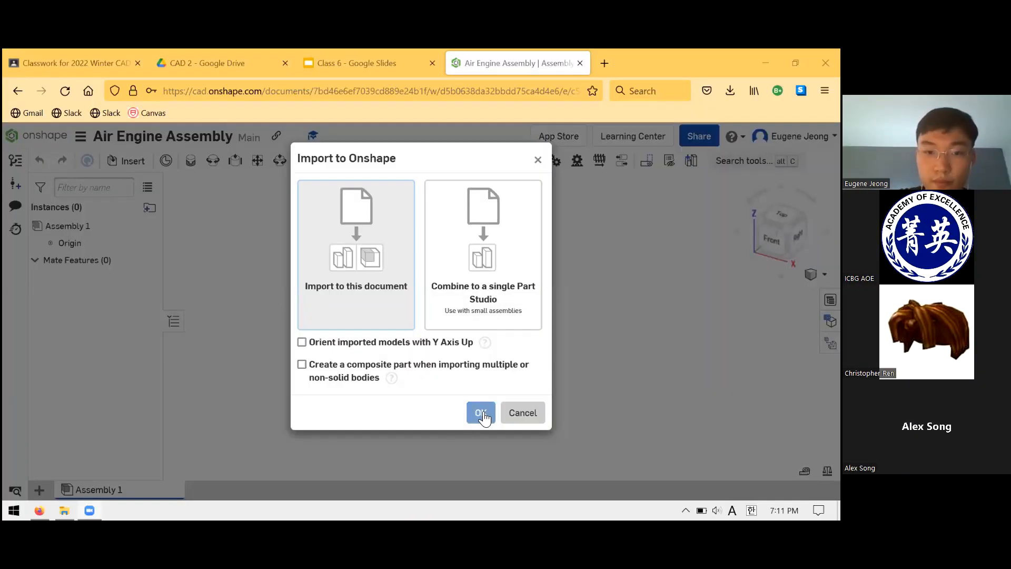
{"action": "left_click", "coordinate": [482, 414]}
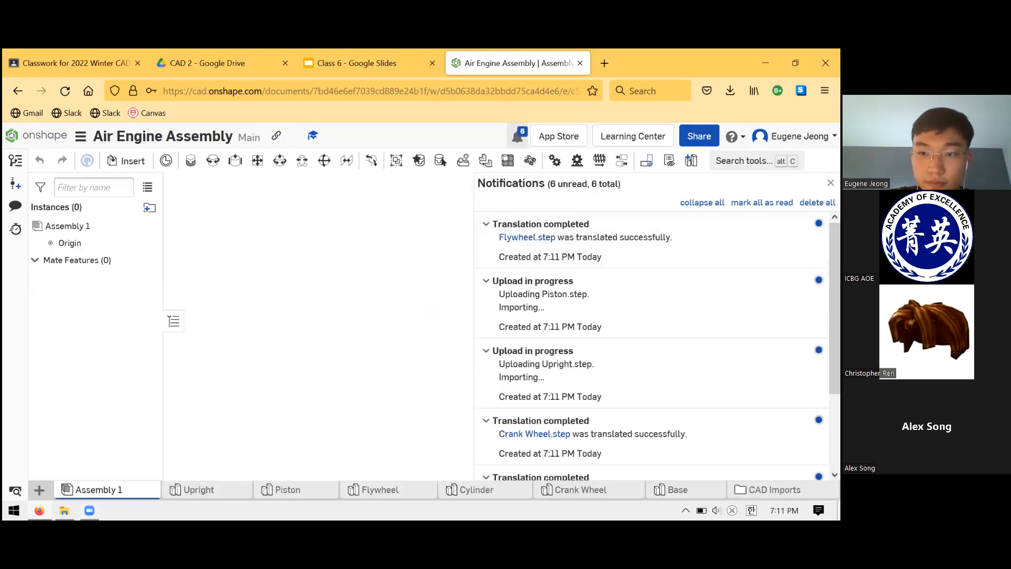
Look through the imported Upright, Piston, Flywheel and Cylinder part studios, viewing the Upright up close.
{"action": "left_click", "coordinate": [240, 489]}
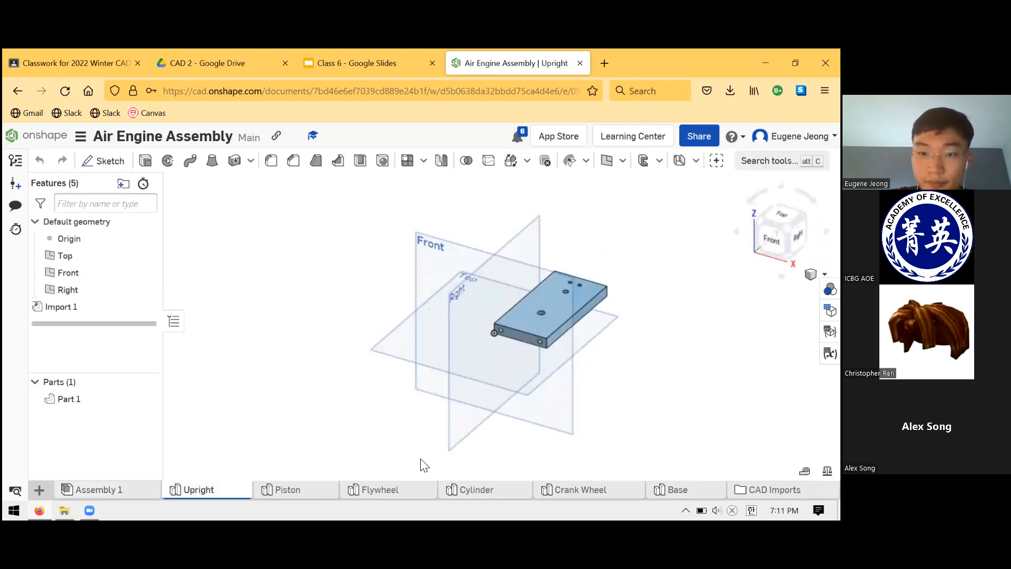
{"action": "scroll", "coordinate": [594, 286], "scroll_direction": "up", "scroll_amount": 7}
{"action": "scroll", "coordinate": [457, 384], "scroll_direction": "down", "scroll_amount": 4}
{"action": "scroll", "coordinate": [565, 424], "scroll_direction": "up", "scroll_amount": 2}
{"action": "left_click", "coordinate": [303, 492]}
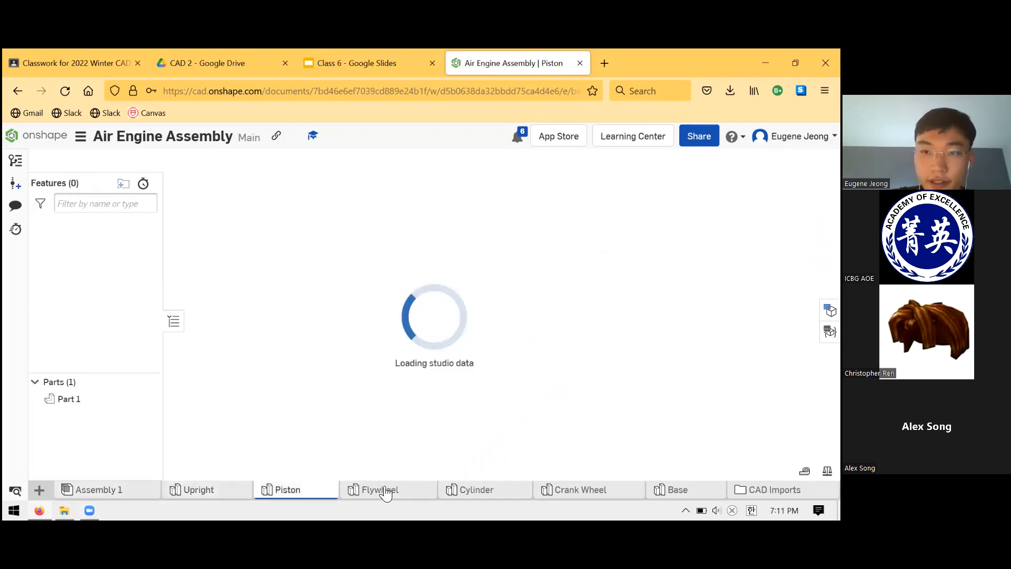
{"action": "left_click", "coordinate": [387, 492]}
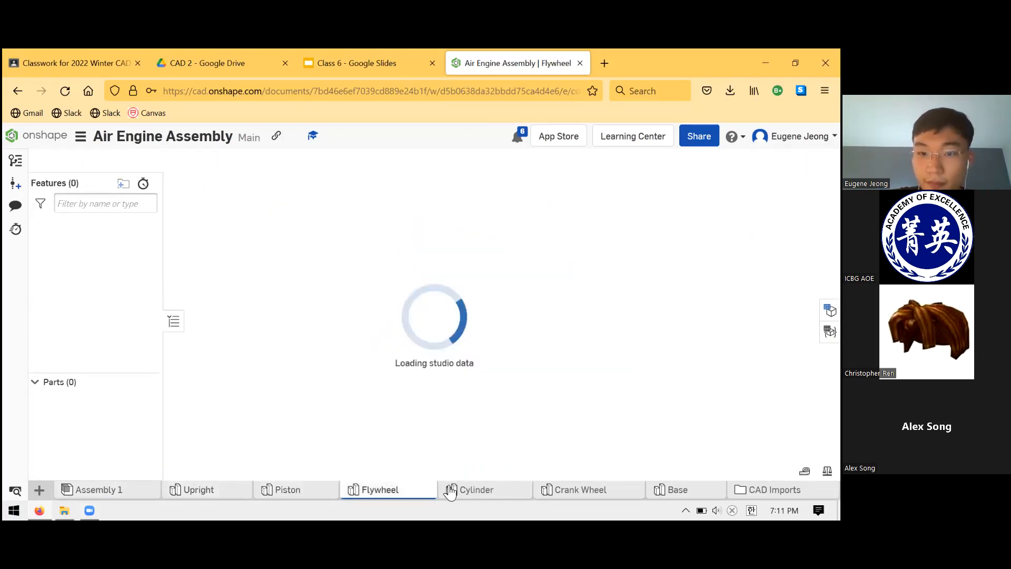
{"action": "left_click", "coordinate": [477, 492]}
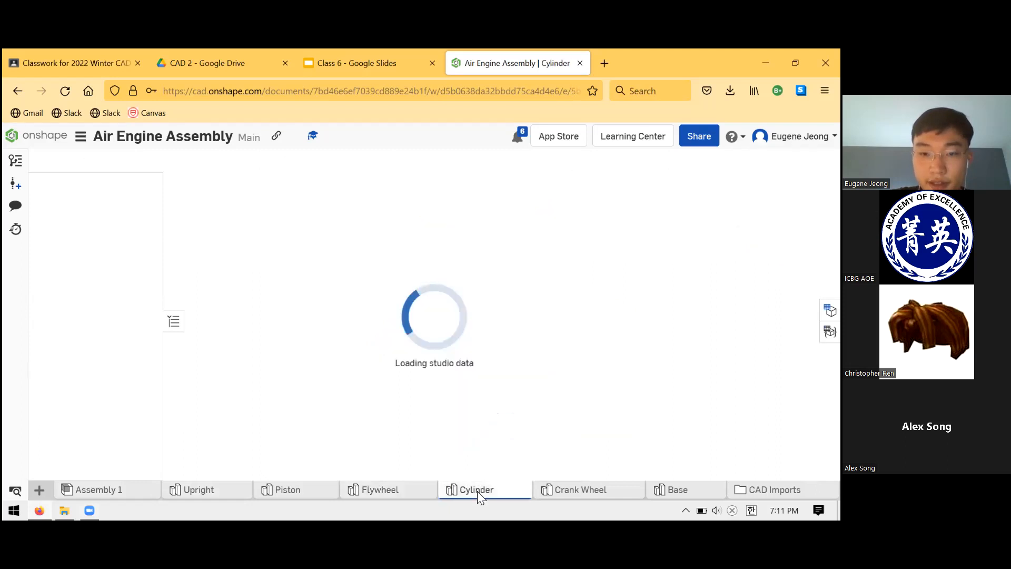
Examine the imported Flywheel up close from several angles and restore its isometric view.
{"action": "left_click", "coordinate": [403, 494]}
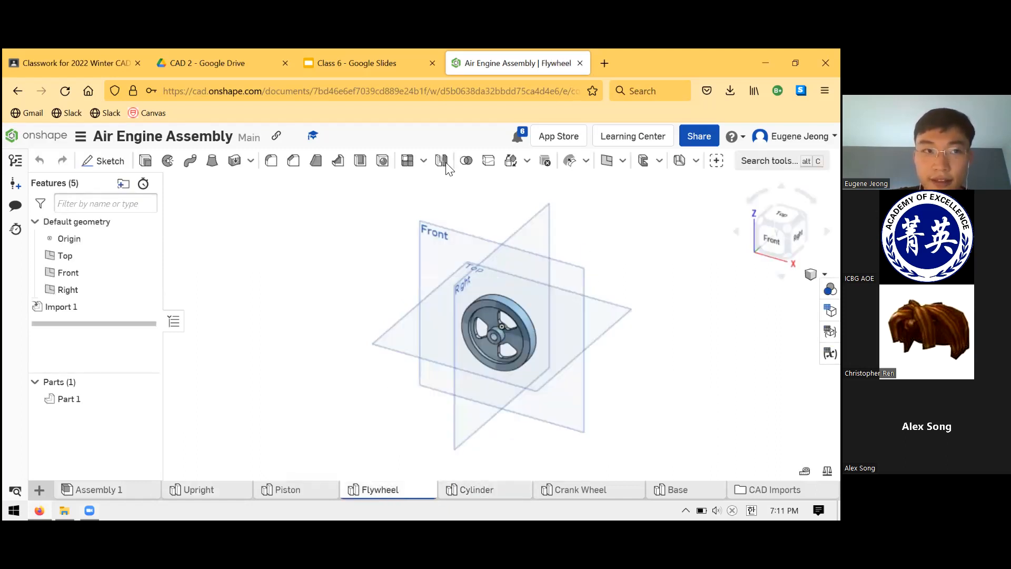
{"action": "scroll", "coordinate": [538, 293], "scroll_direction": "up", "scroll_amount": 6}
{"action": "right_click_drag", "start_coordinate": [491, 373], "coordinate": [506, 342]}
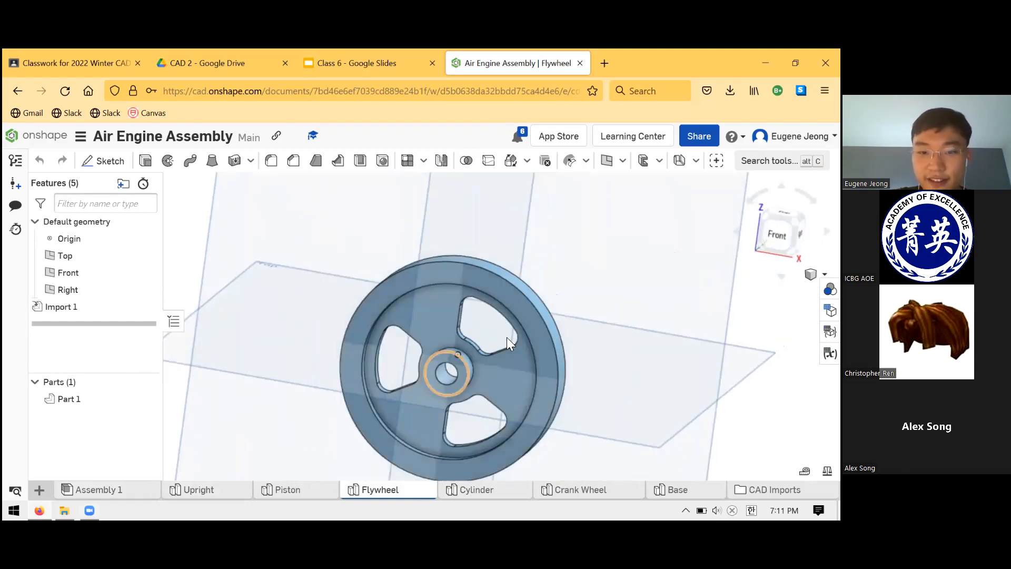
{"action": "key", "text": "shift+7"}
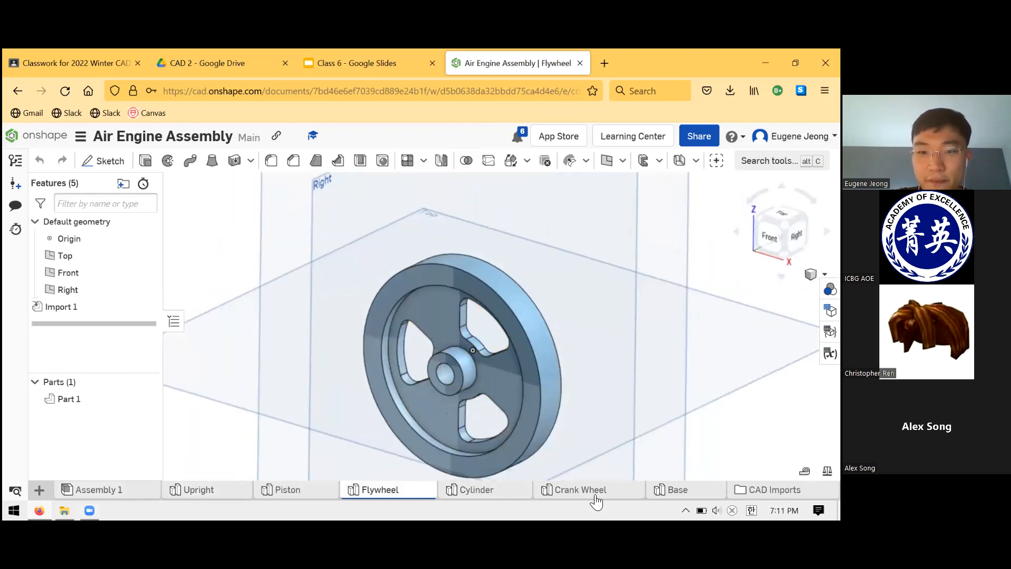
Review the imported Crank Wheel and Base, and go back through the Crank Wheel, Cylinder and Piston parts.
{"action": "left_click", "coordinate": [597, 492]}
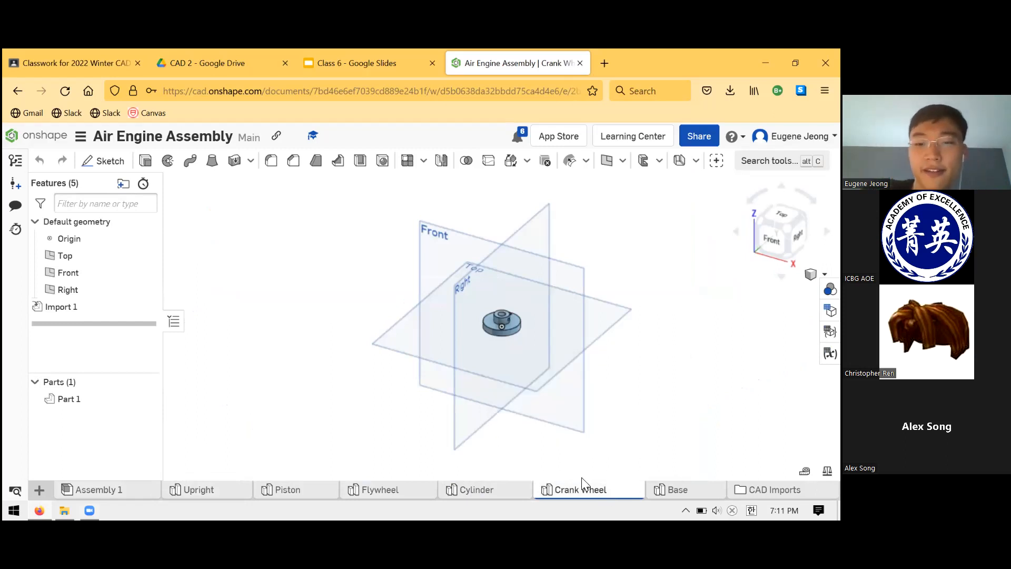
{"action": "left_click", "coordinate": [667, 489]}
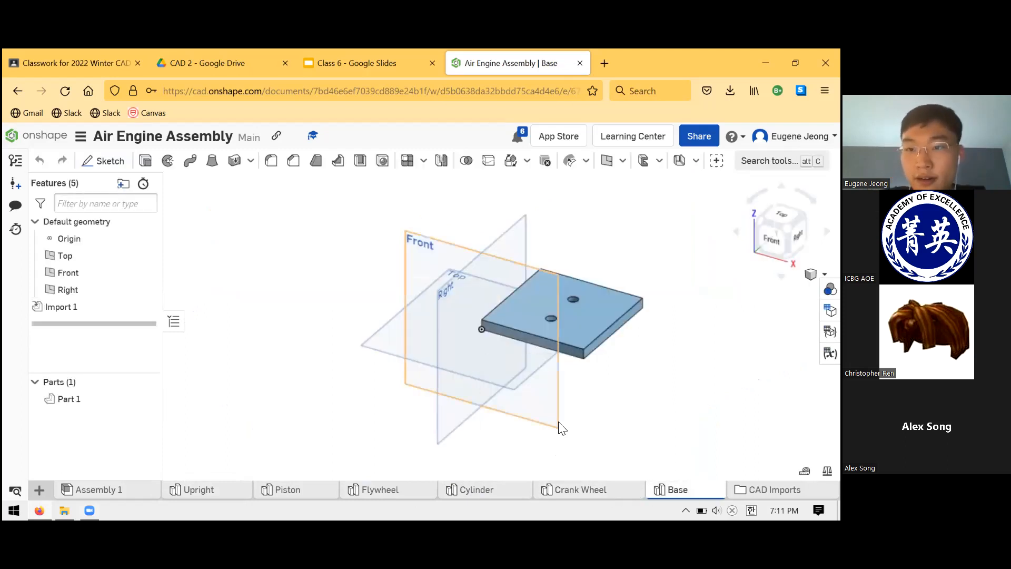
{"action": "left_click", "coordinate": [590, 489]}
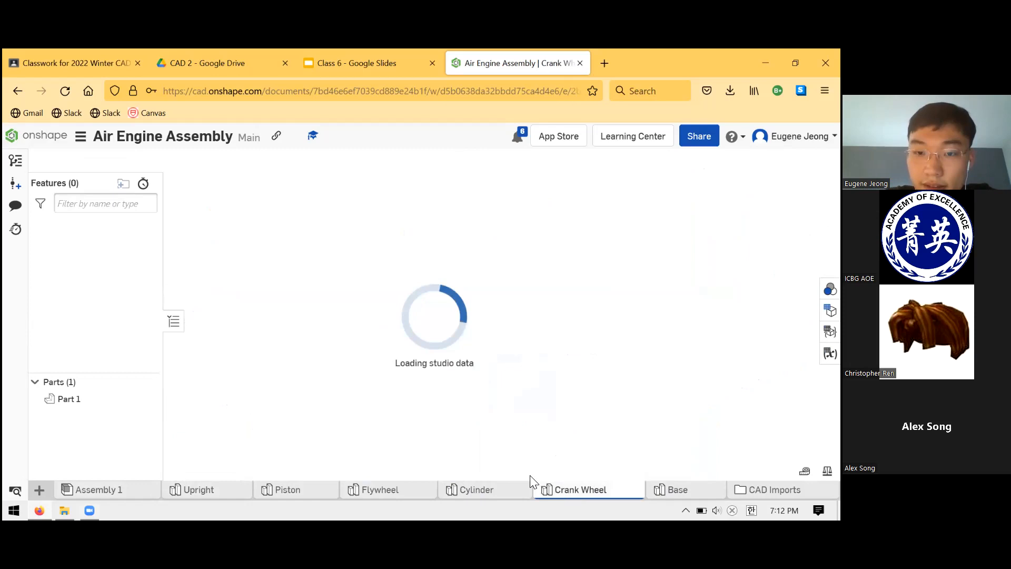
{"action": "left_click", "coordinate": [478, 489]}
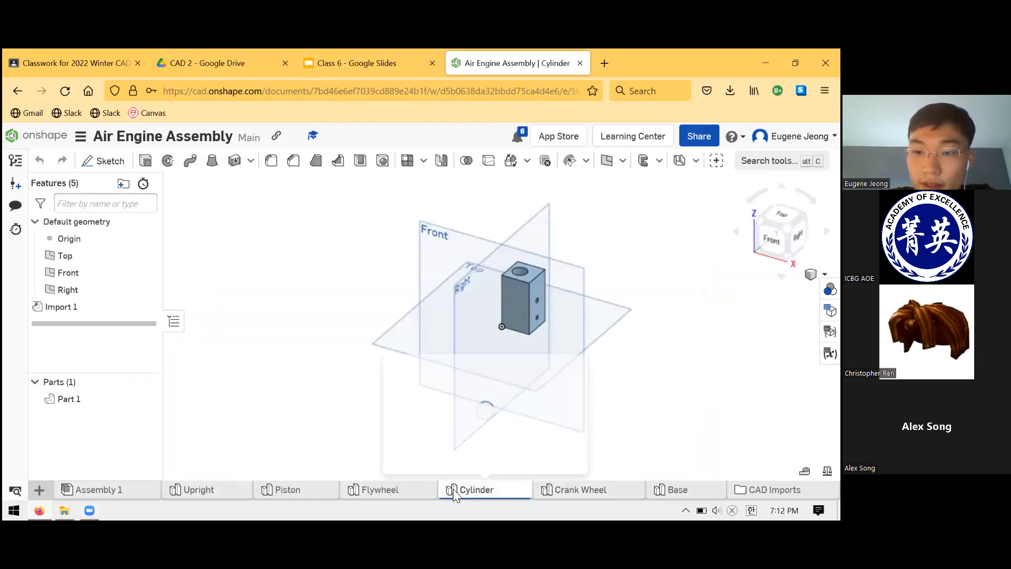
{"action": "left_click", "coordinate": [368, 489]}
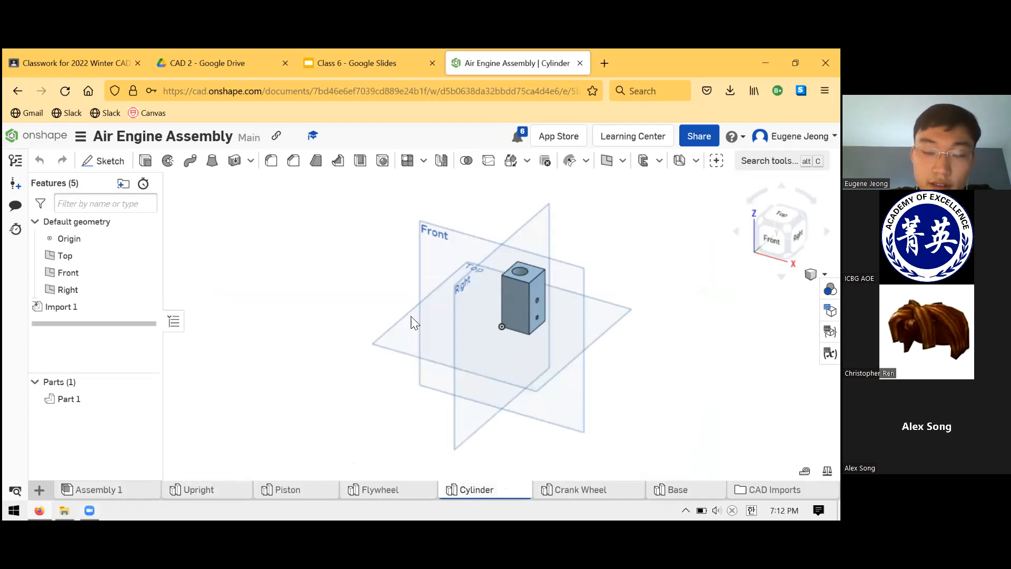
{"action": "left_click", "coordinate": [292, 490]}
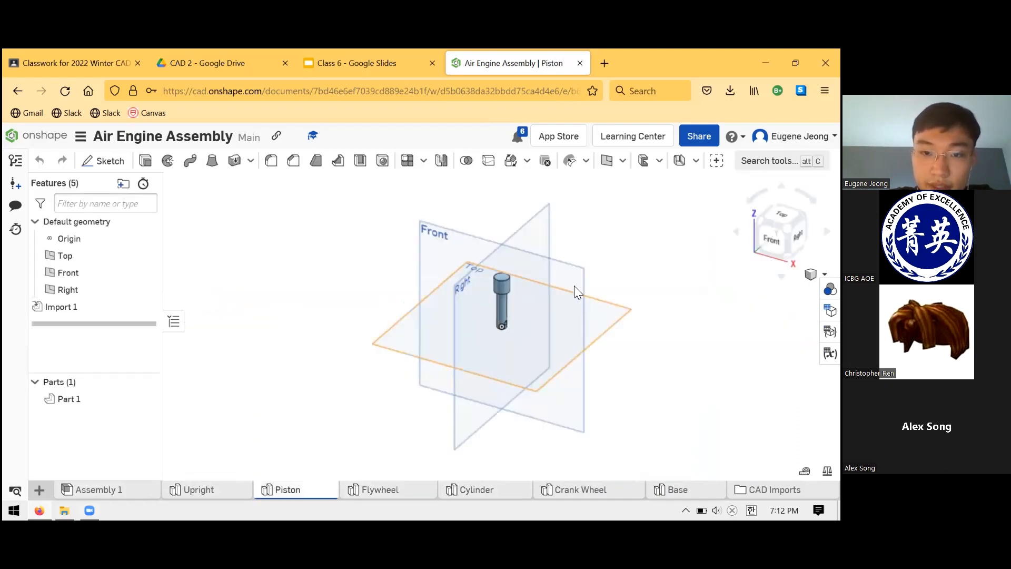
Open the Upright part studio and examine the holes in its large face from the front.
{"action": "left_click", "coordinate": [218, 490]}
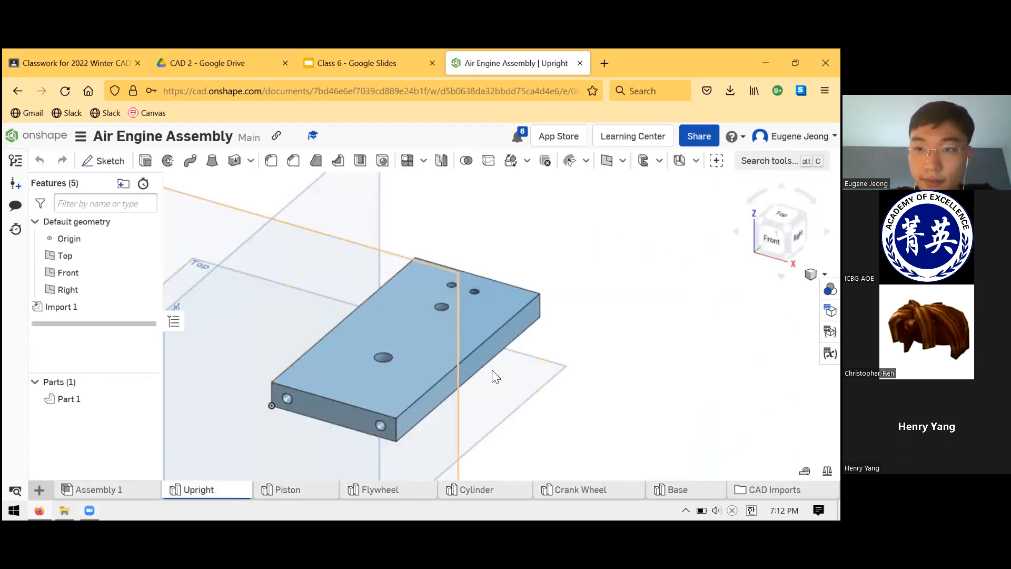
{"action": "scroll", "coordinate": [503, 303], "scroll_direction": "down", "scroll_amount": 3}
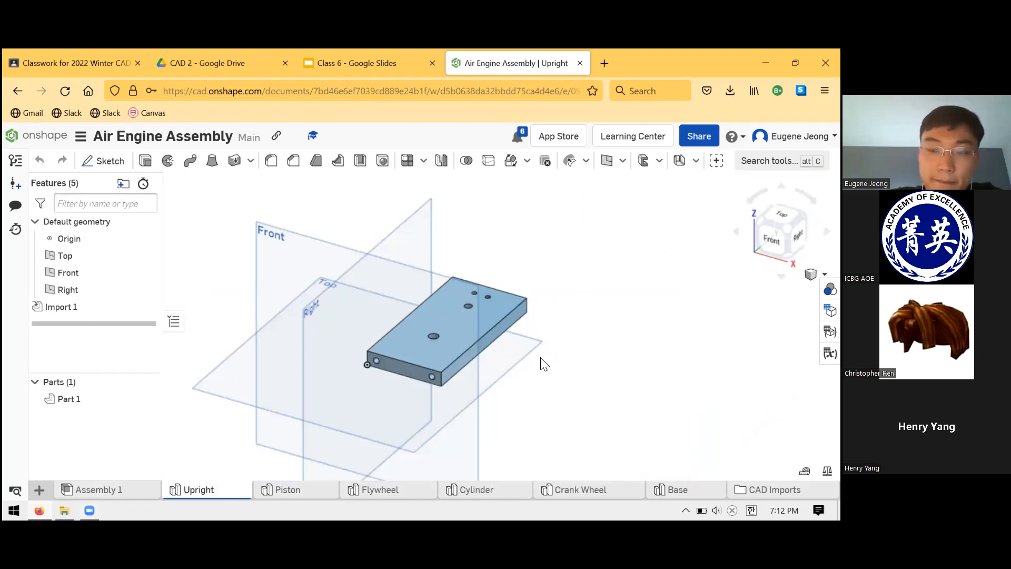
{"action": "scroll", "coordinate": [461, 348], "scroll_direction": "up", "scroll_amount": 5}
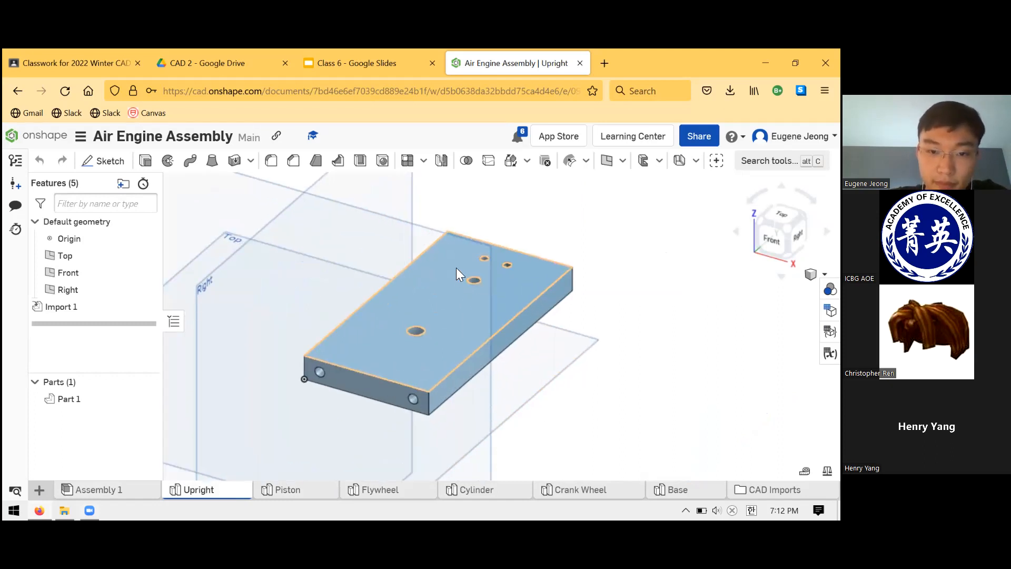
{"action": "scroll", "coordinate": [444, 216], "scroll_direction": "down", "scroll_amount": 1}
{"action": "right_click_drag", "start_coordinate": [515, 219], "coordinate": [485, 330]}
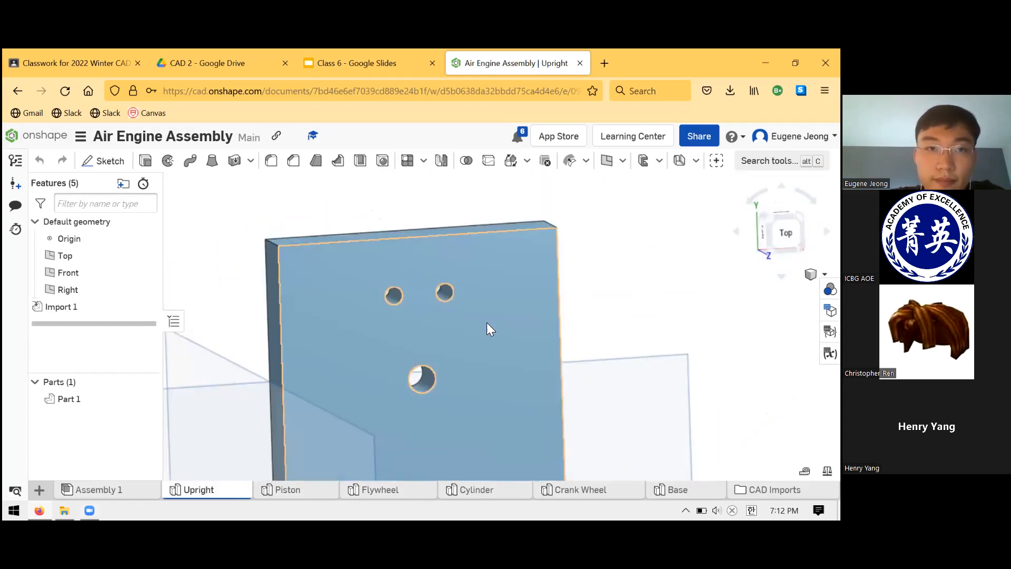
Enlarge the Upright drawing on the homework slide to read its hole dimensions, and shrink it clear of the text.
{"action": "left_click", "coordinate": [310, 60]}
{"action": "left_click", "coordinate": [450, 327]}
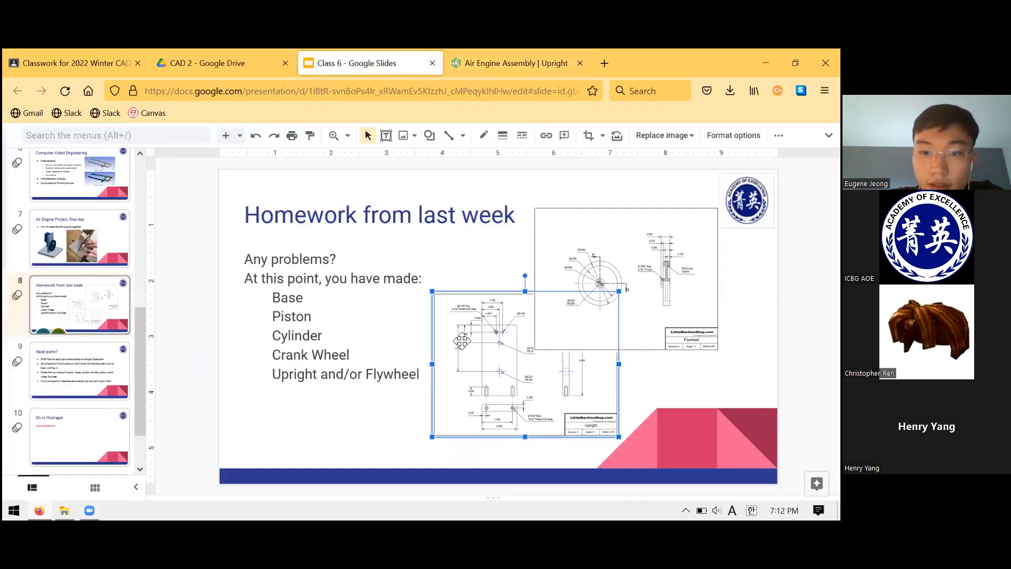
{"action": "left_click_drag", "start_coordinate": [432, 290], "coordinate": [302, 190]}
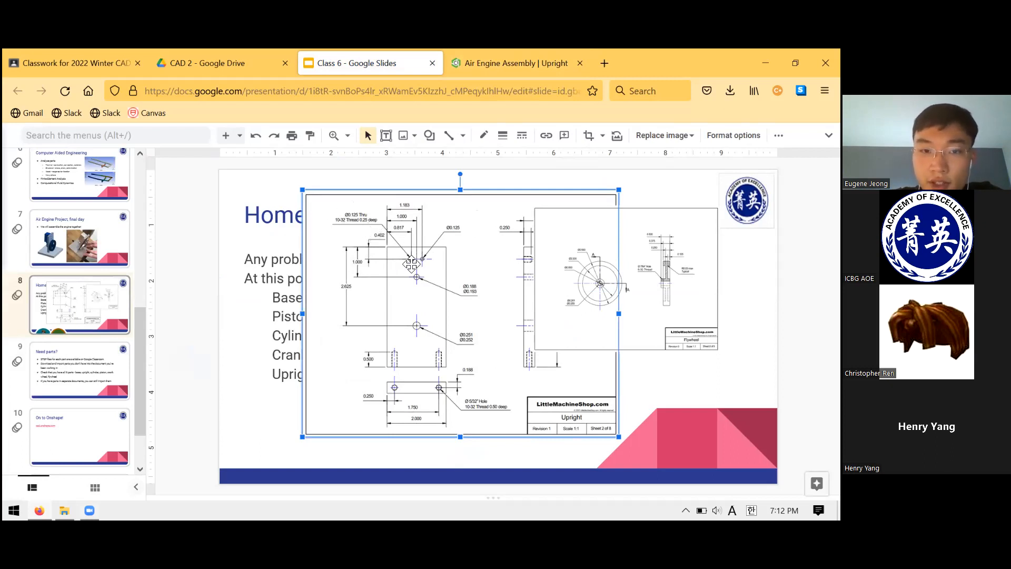
{"action": "left_click_drag", "start_coordinate": [306, 194], "coordinate": [456, 310]}
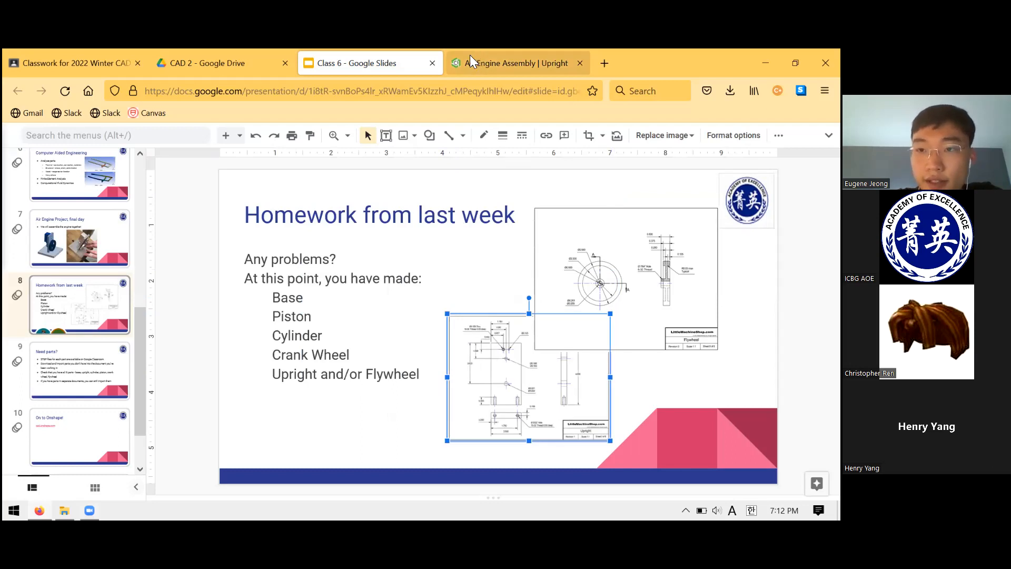
Return to the Upright in Onshape and check the diameter of one of its two small paired holes.
{"action": "left_click", "coordinate": [470, 58]}
{"action": "scroll", "coordinate": [391, 287], "scroll_direction": "up", "scroll_amount": 5}
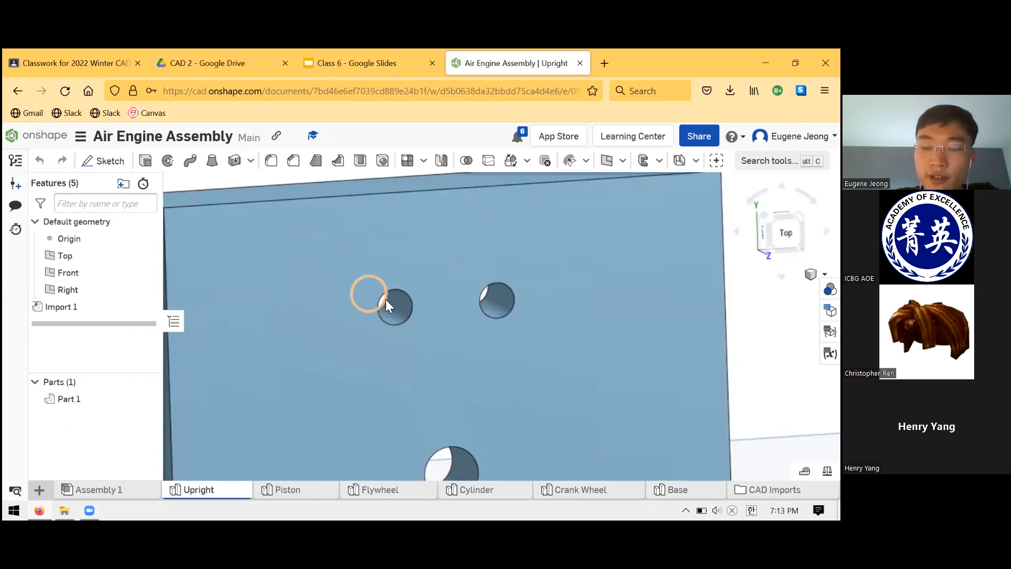
{"action": "scroll", "coordinate": [395, 304], "scroll_direction": "down", "scroll_amount": 3}
{"action": "scroll", "coordinate": [373, 299], "scroll_direction": "down", "scroll_amount": 5}
{"action": "scroll", "coordinate": [375, 352], "scroll_direction": "up", "scroll_amount": 5}
{"action": "scroll", "coordinate": [378, 237], "scroll_direction": "up", "scroll_amount": 3}
{"action": "left_click", "coordinate": [401, 323]}
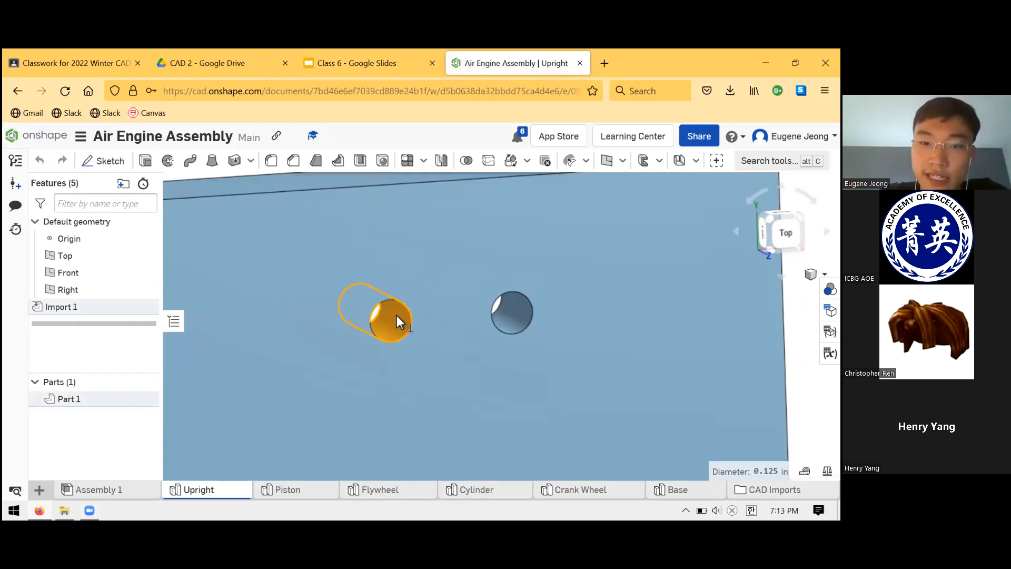
{"action": "scroll", "coordinate": [409, 311], "scroll_direction": "down", "scroll_amount": 5}
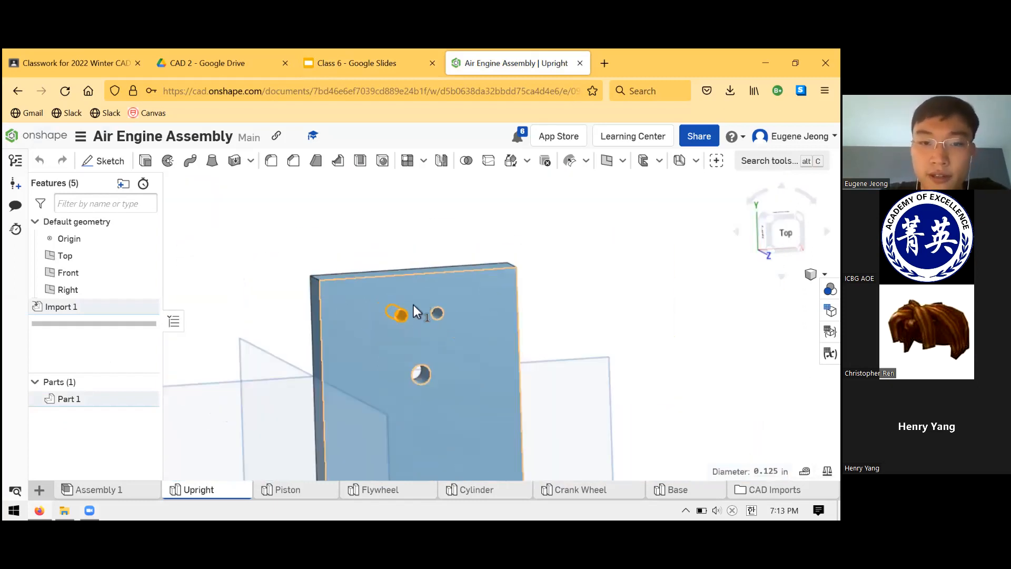
{"action": "scroll", "coordinate": [406, 308], "scroll_direction": "up", "scroll_amount": 8}
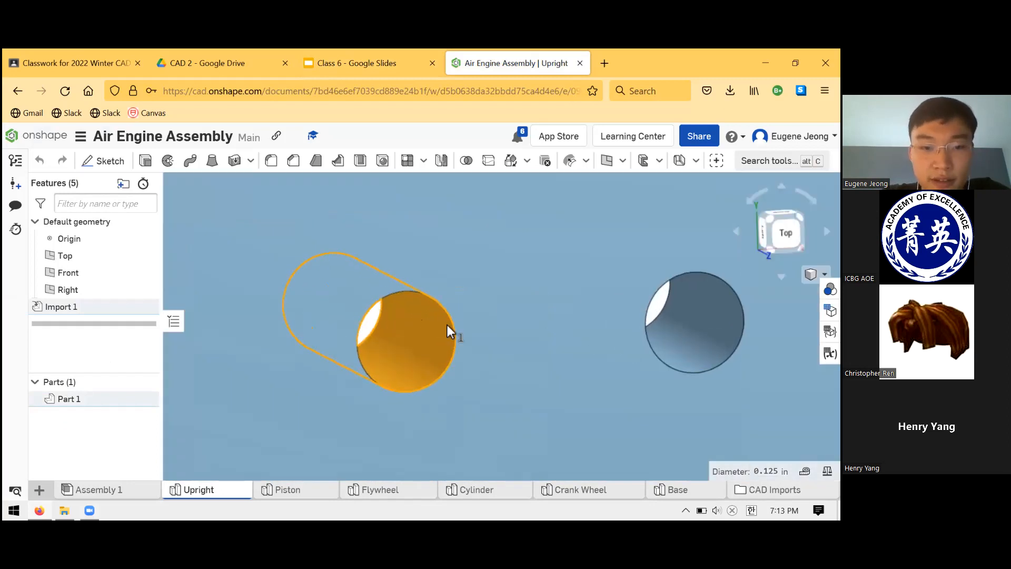
Examine the Upright's hole layout face-on and at an angle, and open Assembly 1.
{"action": "scroll", "coordinate": [446, 330], "scroll_direction": "down", "scroll_amount": 6}
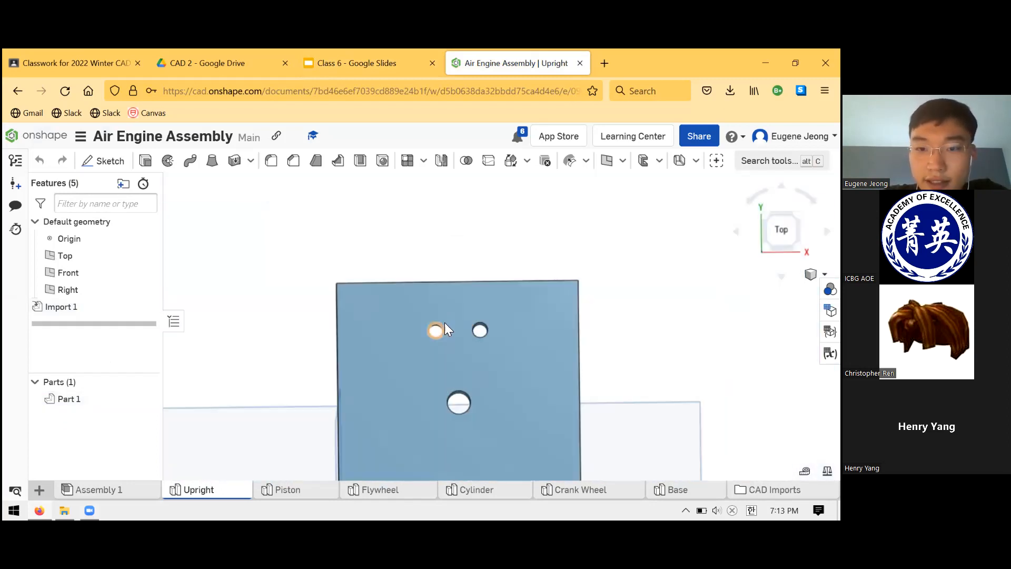
{"action": "scroll", "coordinate": [445, 329], "scroll_direction": "down", "scroll_amount": 6}
{"action": "scroll", "coordinate": [483, 384], "scroll_direction": "up", "scroll_amount": 5}
{"action": "scroll", "coordinate": [478, 365], "scroll_direction": "down", "scroll_amount": 5}
{"action": "scroll", "coordinate": [469, 418], "scroll_direction": "up", "scroll_amount": 4}
{"action": "right_click_drag", "start_coordinate": [440, 280], "coordinate": [456, 293]}
{"action": "scroll", "coordinate": [455, 289], "scroll_direction": "down", "scroll_amount": 4}
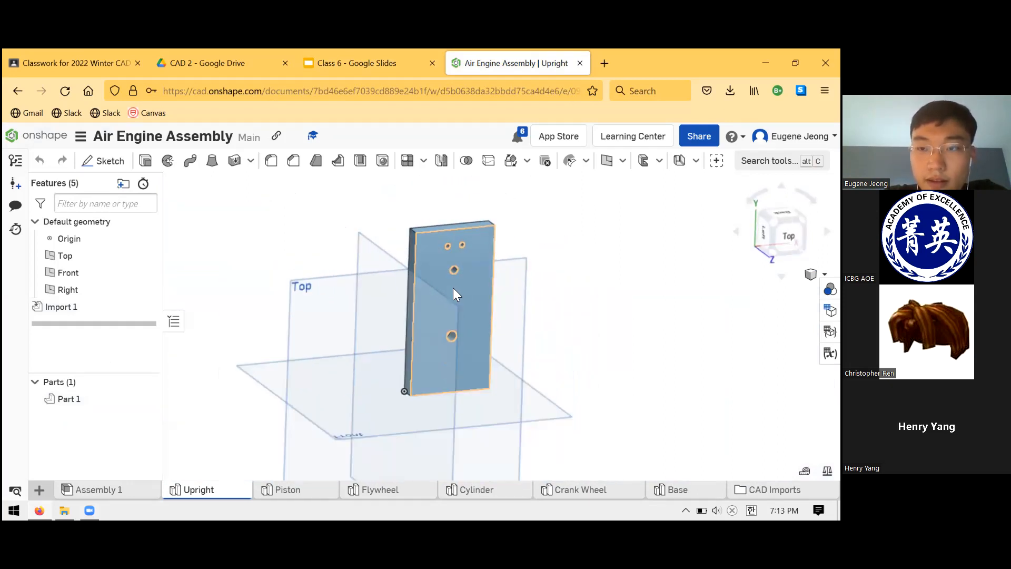
{"action": "scroll", "coordinate": [463, 235], "scroll_direction": "up", "scroll_amount": 3}
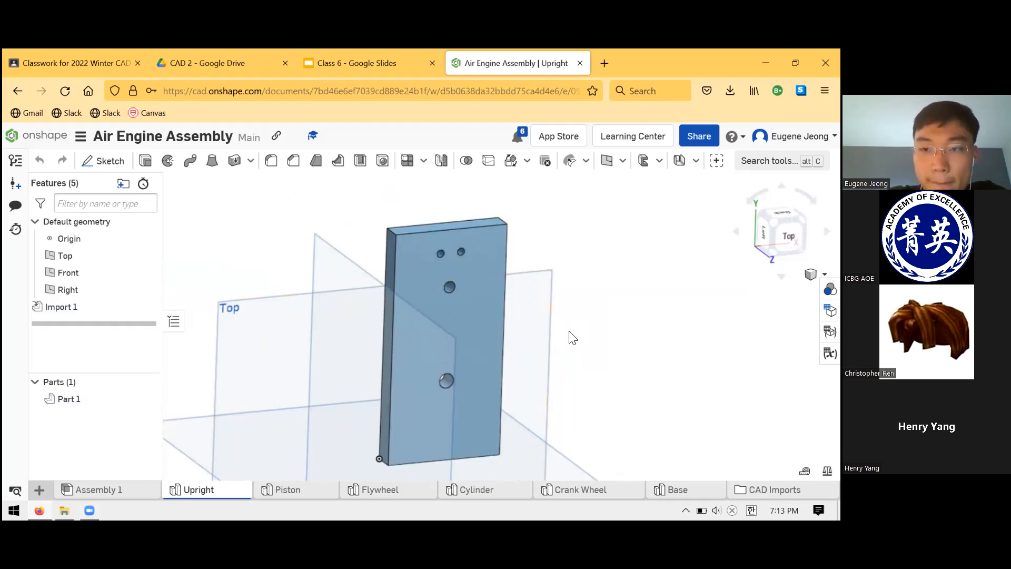
{"action": "scroll", "coordinate": [548, 342], "scroll_direction": "down", "scroll_amount": 3}
{"action": "scroll", "coordinate": [445, 426], "scroll_direction": "up", "scroll_amount": 6}
{"action": "scroll", "coordinate": [445, 427], "scroll_direction": "down", "scroll_amount": 3}
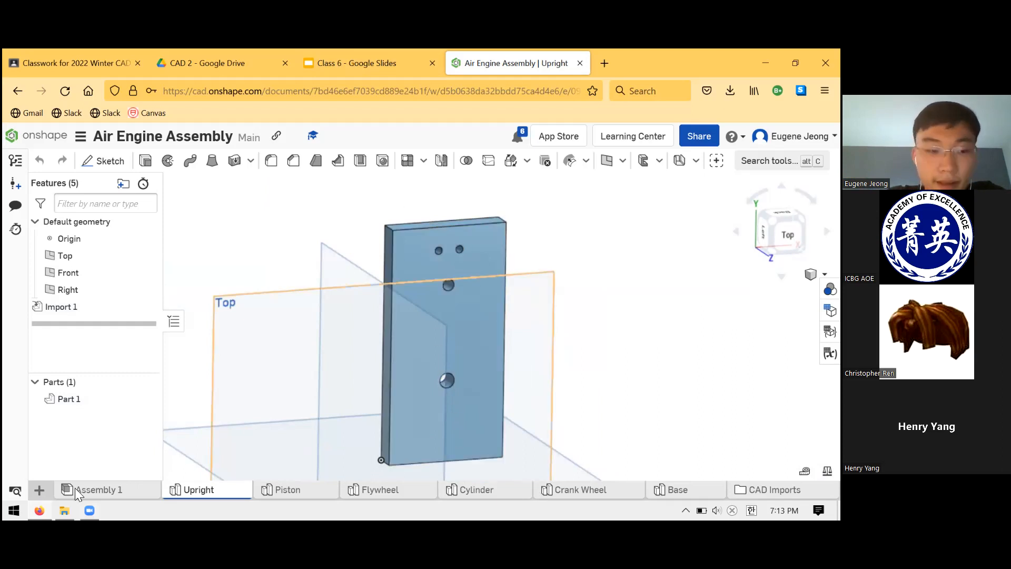
{"action": "left_click", "coordinate": [91, 494]}
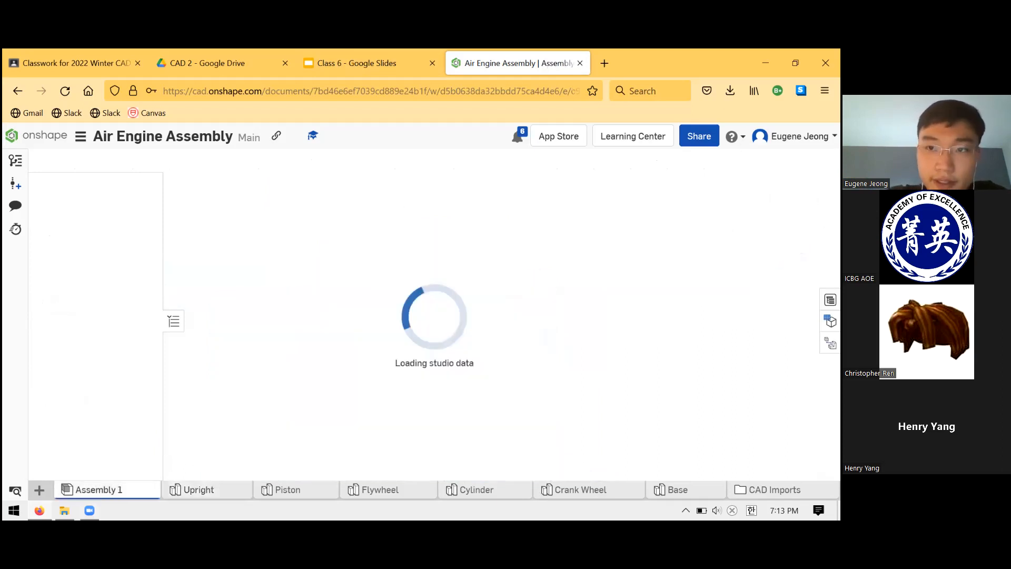
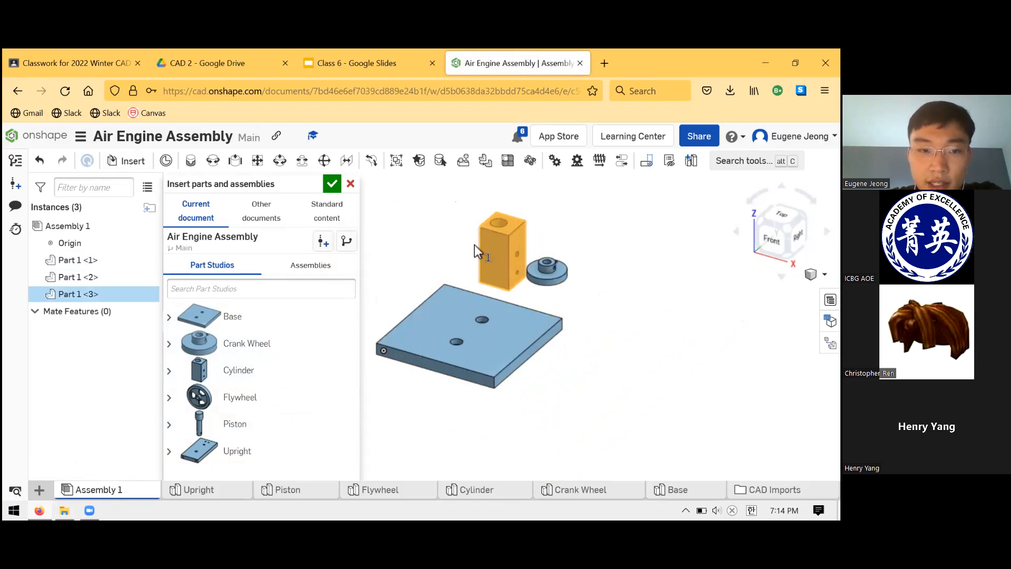
Insert the Flywheel, Piston and Upright into Assembly 1 beside the other parts, and finish inserting.
{"action": "left_click", "coordinate": [293, 398]}
{"action": "left_click", "coordinate": [608, 301]}
{"action": "scroll", "coordinate": [476, 382], "scroll_direction": "down", "scroll_amount": 2}
{"action": "left_click", "coordinate": [271, 424]}
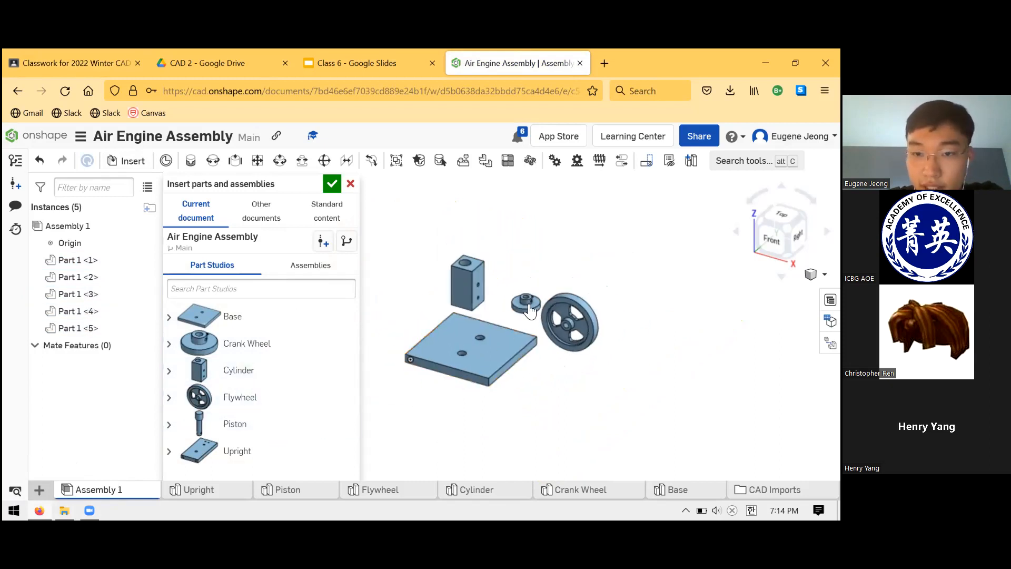
{"action": "left_click", "coordinate": [518, 265]}
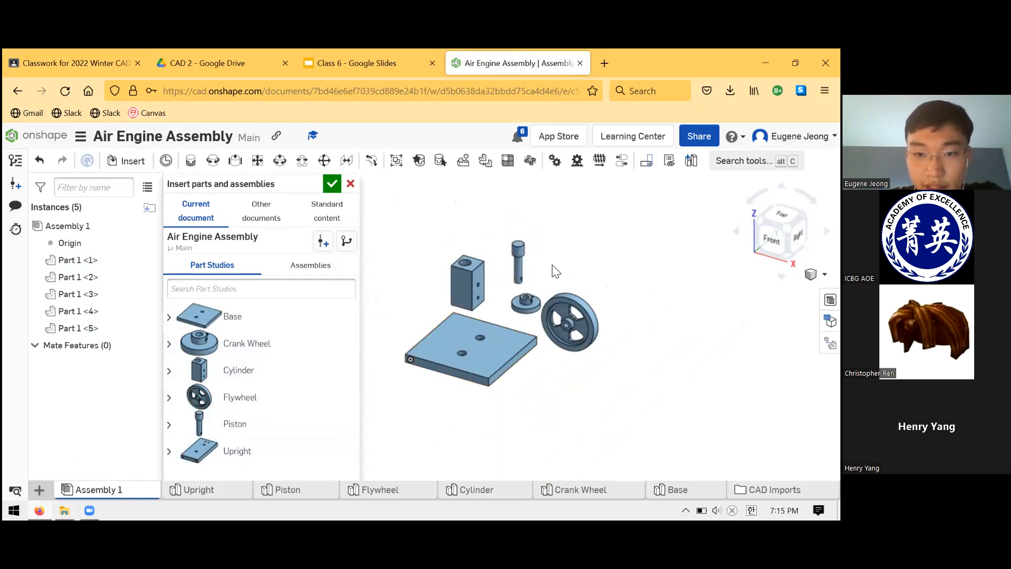
{"action": "left_click", "coordinate": [491, 272]}
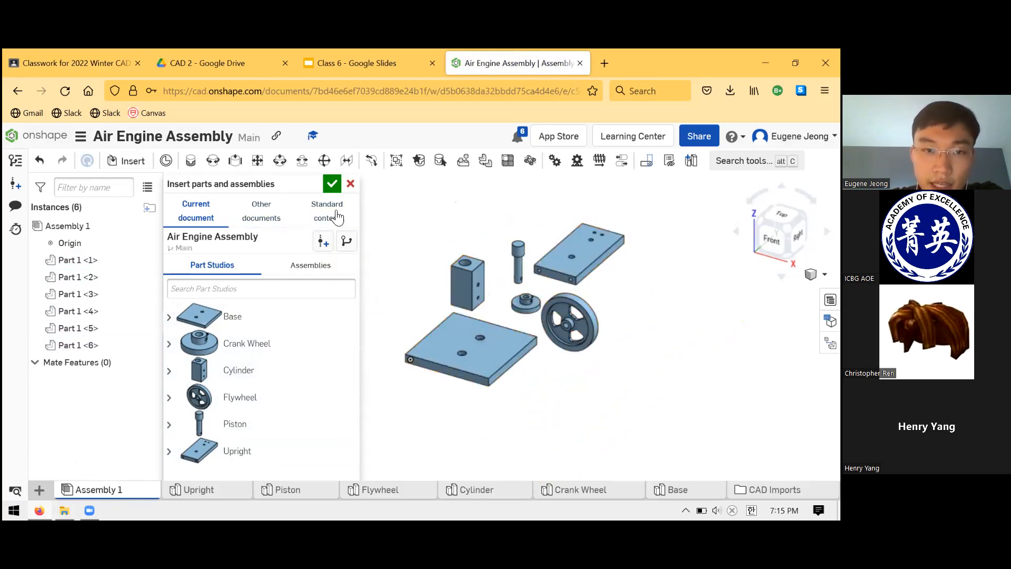
{"action": "left_click", "coordinate": [332, 185]}
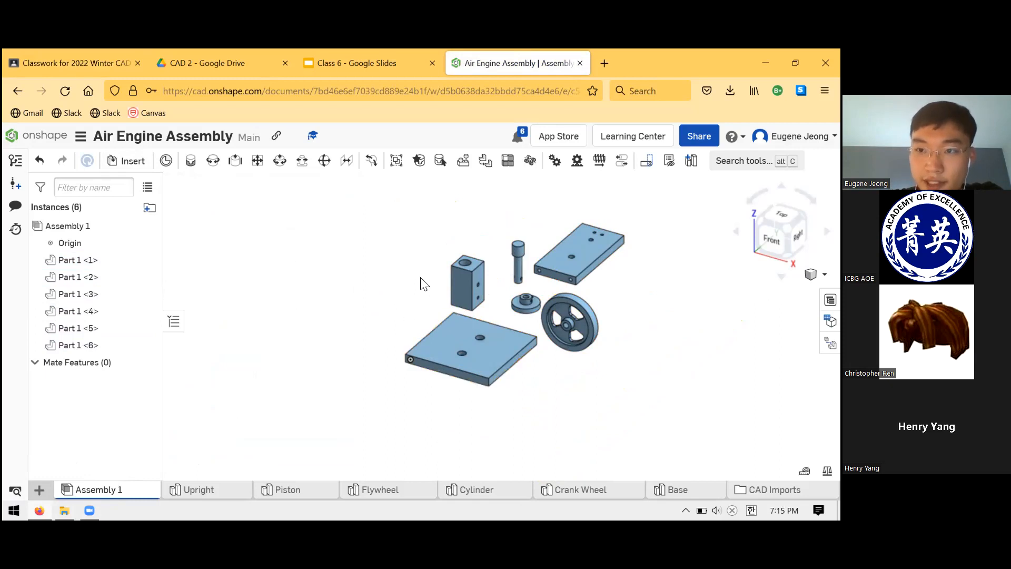
{"action": "scroll", "coordinate": [470, 242], "scroll_direction": "down", "scroll_amount": 2}
{"action": "scroll", "coordinate": [537, 327], "scroll_direction": "up", "scroll_amount": 3}
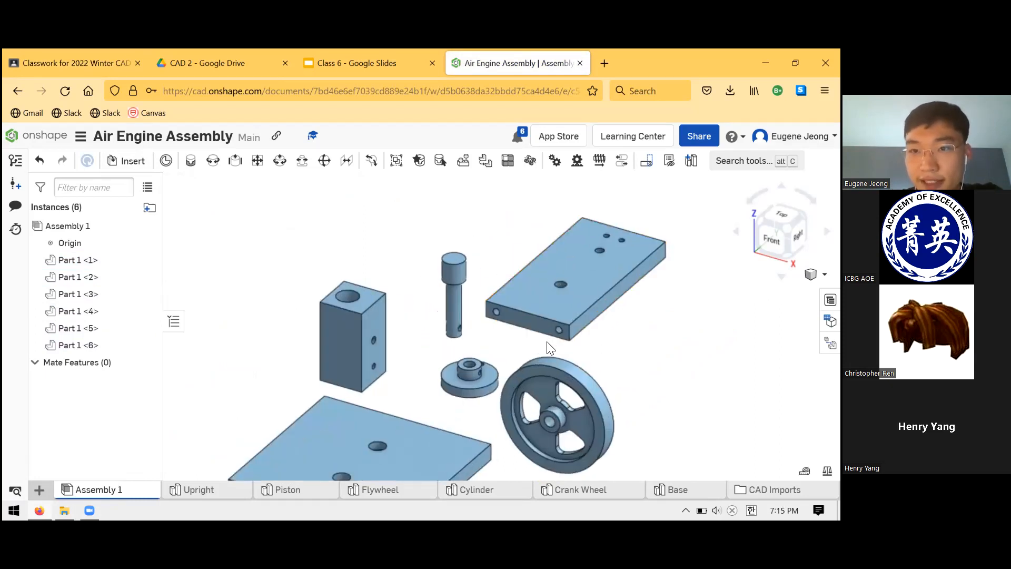
{"action": "scroll", "coordinate": [545, 343], "scroll_direction": "down", "scroll_amount": 3}
{"action": "scroll", "coordinate": [558, 353], "scroll_direction": "up", "scroll_amount": 4}
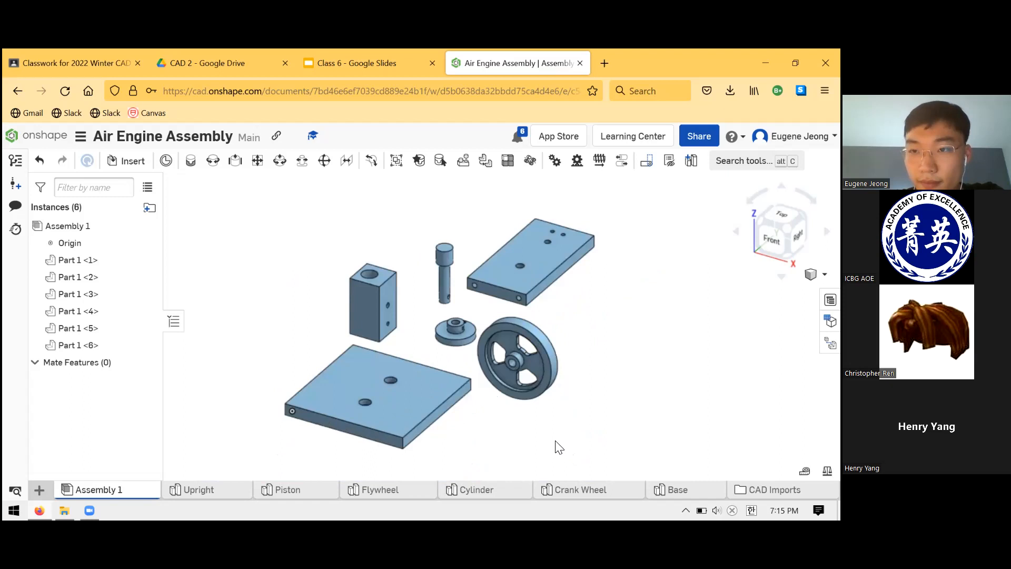
{"action": "scroll", "coordinate": [579, 431], "scroll_direction": "up", "scroll_amount": 3}
{"action": "scroll", "coordinate": [571, 440], "scroll_direction": "down", "scroll_amount": 3}
{"action": "scroll", "coordinate": [544, 372], "scroll_direction": "up", "scroll_amount": 3}
{"action": "scroll", "coordinate": [559, 429], "scroll_direction": "down", "scroll_amount": 3}
{"action": "scroll", "coordinate": [383, 355], "scroll_direction": "up", "scroll_amount": 3}
{"action": "scroll", "coordinate": [398, 367], "scroll_direction": "down", "scroll_amount": 4}
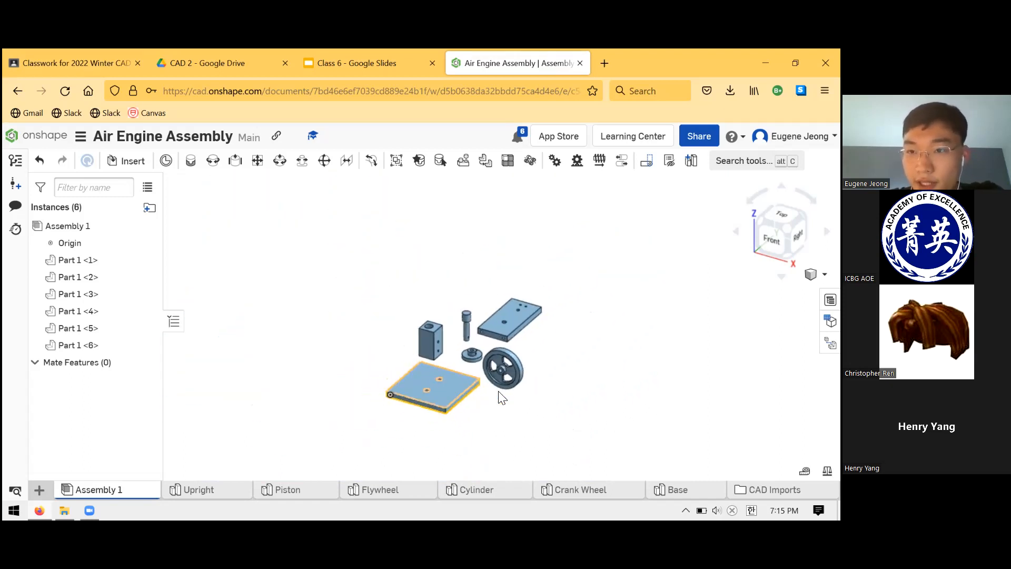
{"action": "scroll", "coordinate": [500, 398], "scroll_direction": "up", "scroll_amount": 2}
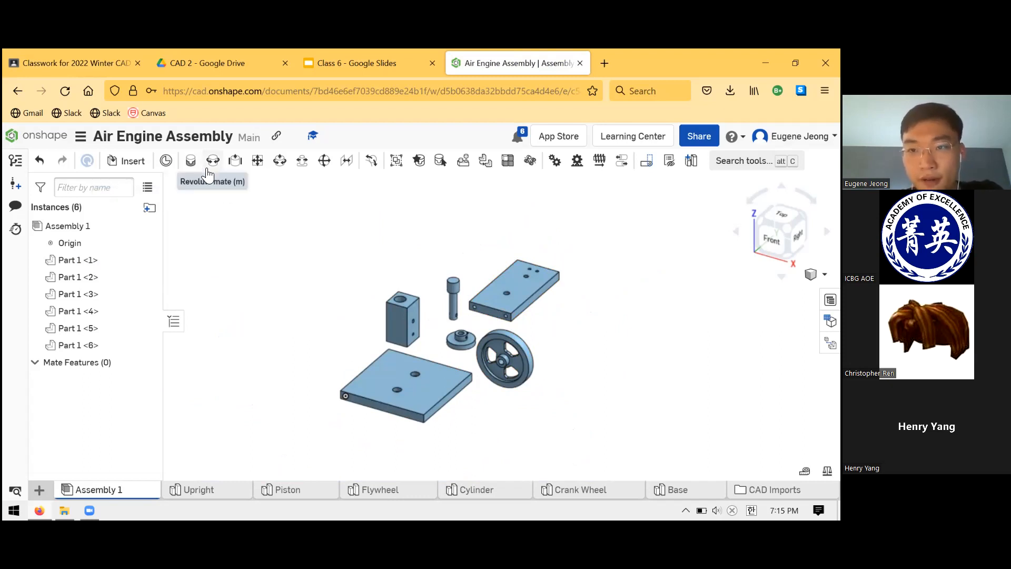
Fasten the centre of the Base's bottom face to the assembly origin with a Fastened mate.
{"action": "right_click_drag", "start_coordinate": [371, 432], "coordinate": [357, 404]}
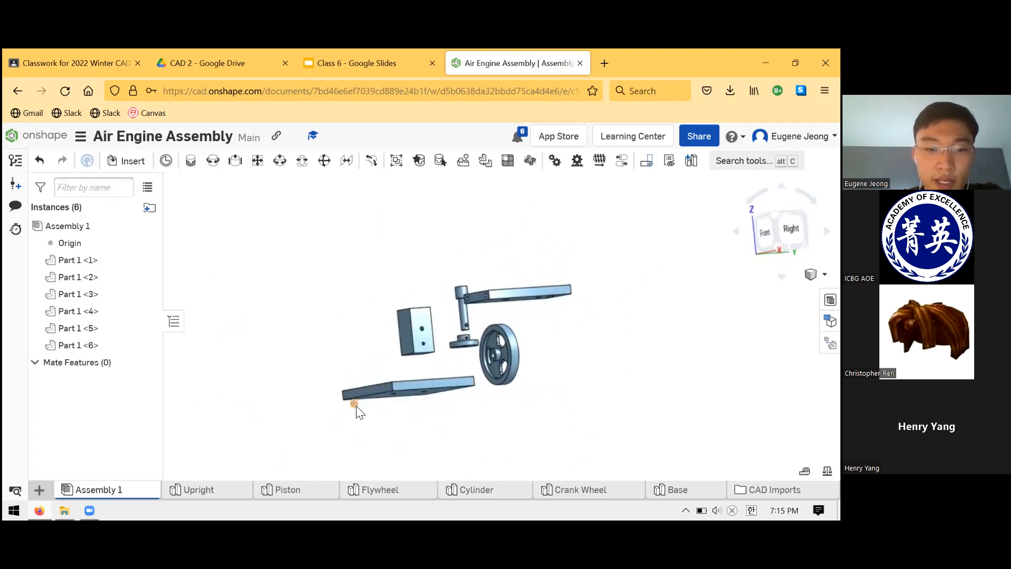
{"action": "left_click", "coordinate": [355, 405]}
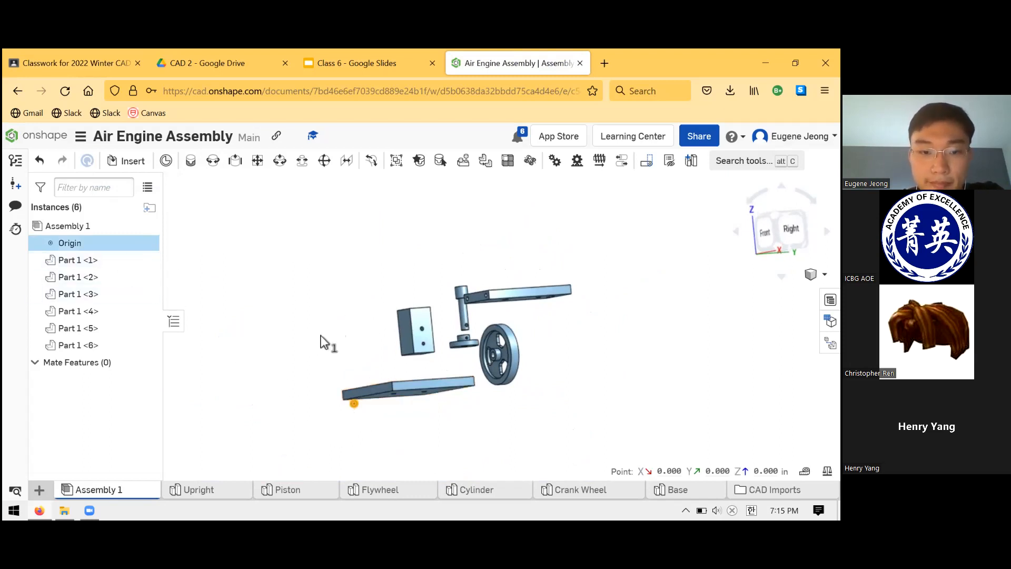
{"action": "left_click", "coordinate": [367, 356]}
{"action": "scroll", "coordinate": [364, 357], "scroll_direction": "up", "scroll_amount": 3}
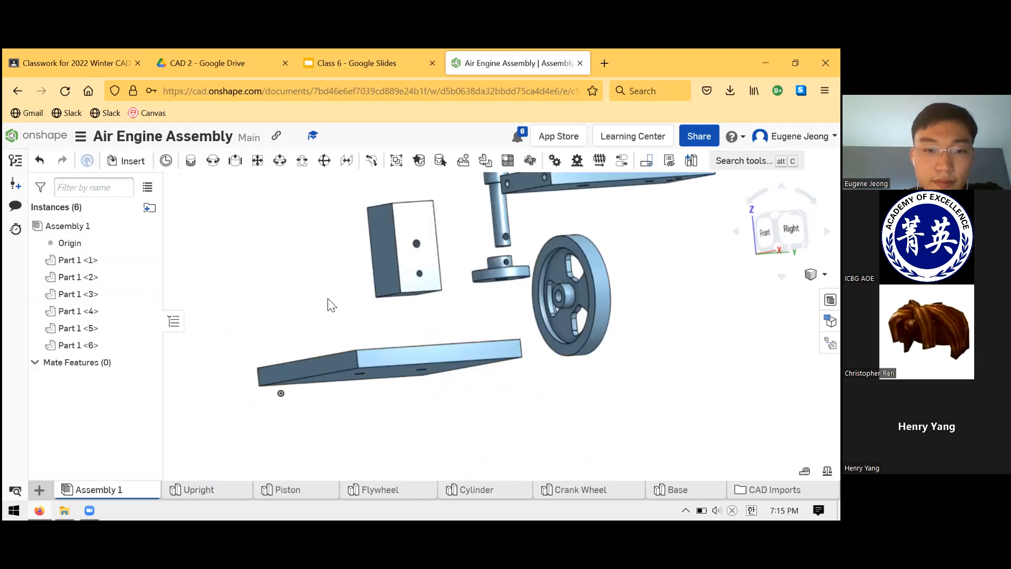
{"action": "right_click_drag", "start_coordinate": [330, 304], "coordinate": [371, 337]}
{"action": "left_click", "coordinate": [191, 162]}
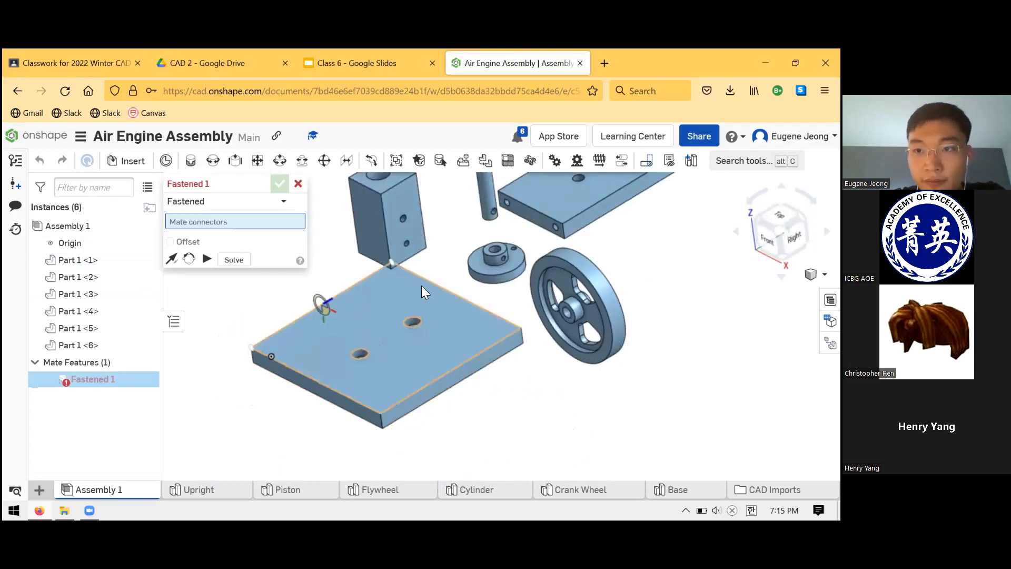
{"action": "scroll", "coordinate": [485, 272], "scroll_direction": "down", "scroll_amount": 4}
{"action": "right_click_drag", "start_coordinate": [485, 271], "coordinate": [441, 339]}
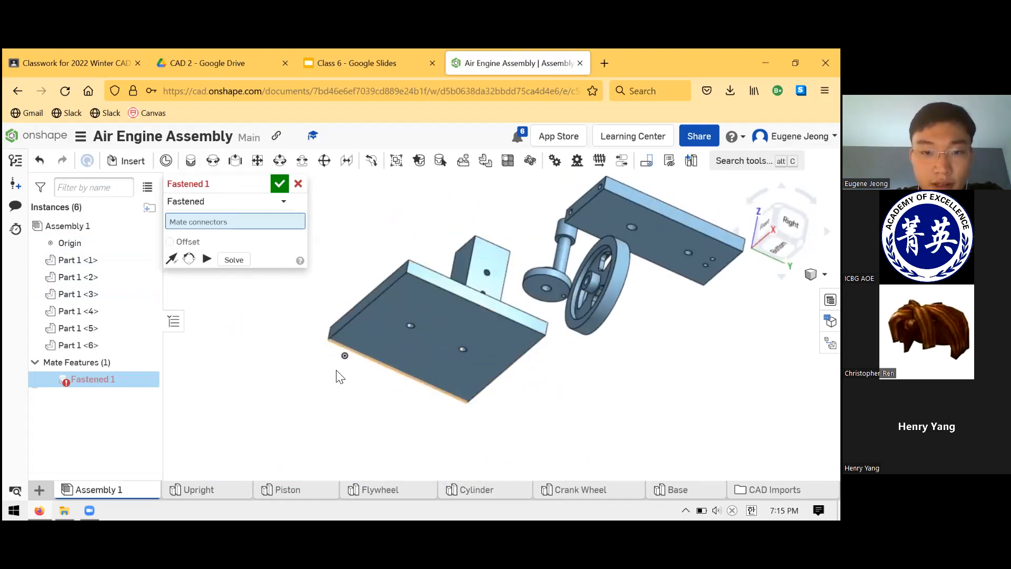
{"action": "left_click", "coordinate": [330, 340]}
{"action": "right_click_drag", "start_coordinate": [276, 337], "coordinate": [313, 372]}
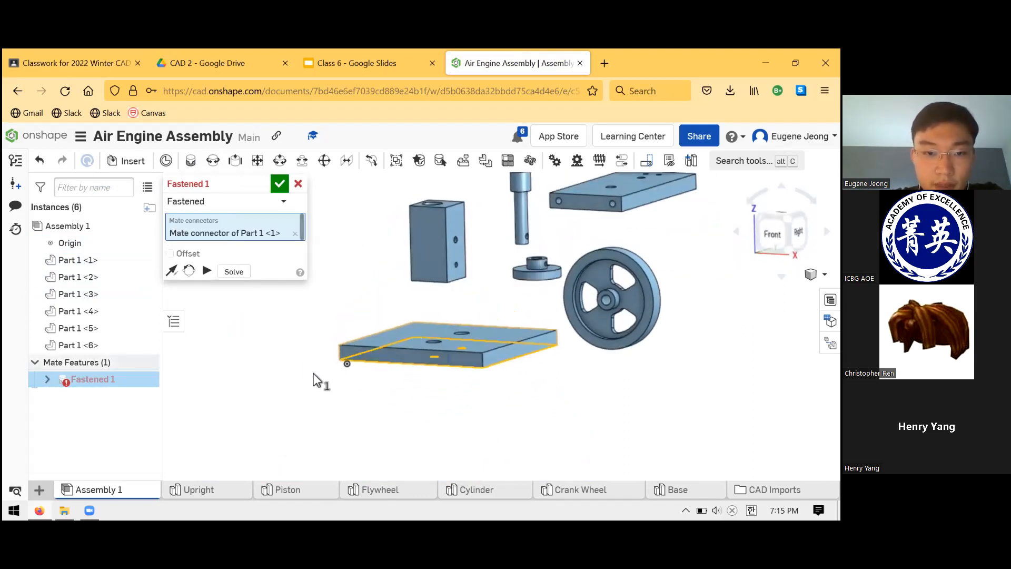
{"action": "left_click", "coordinate": [346, 366]}
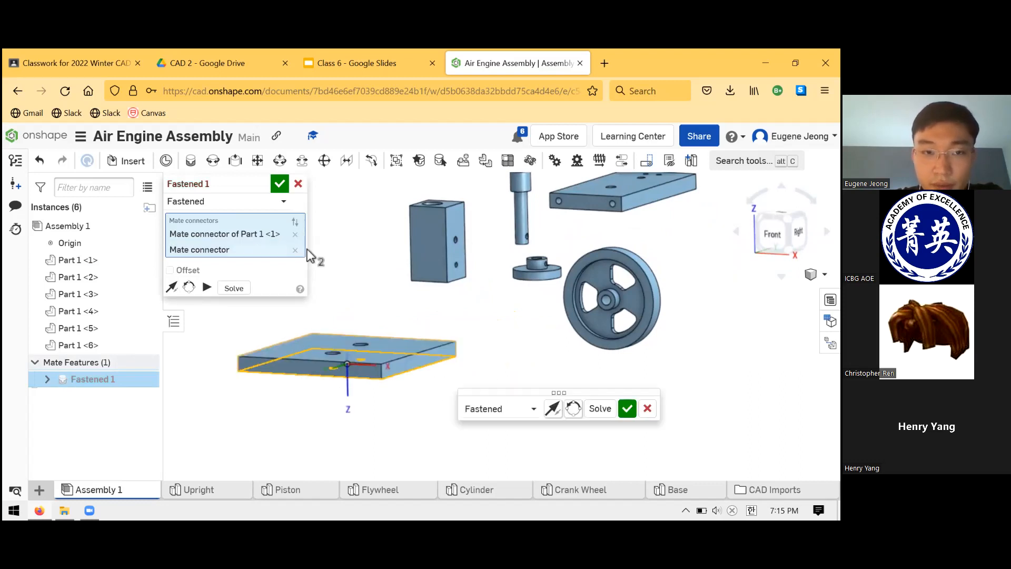
{"action": "left_click", "coordinate": [280, 183]}
Try to move the fastened Base, and hide the assembly origin.
{"action": "scroll", "coordinate": [379, 310], "scroll_direction": "up", "scroll_amount": 2}
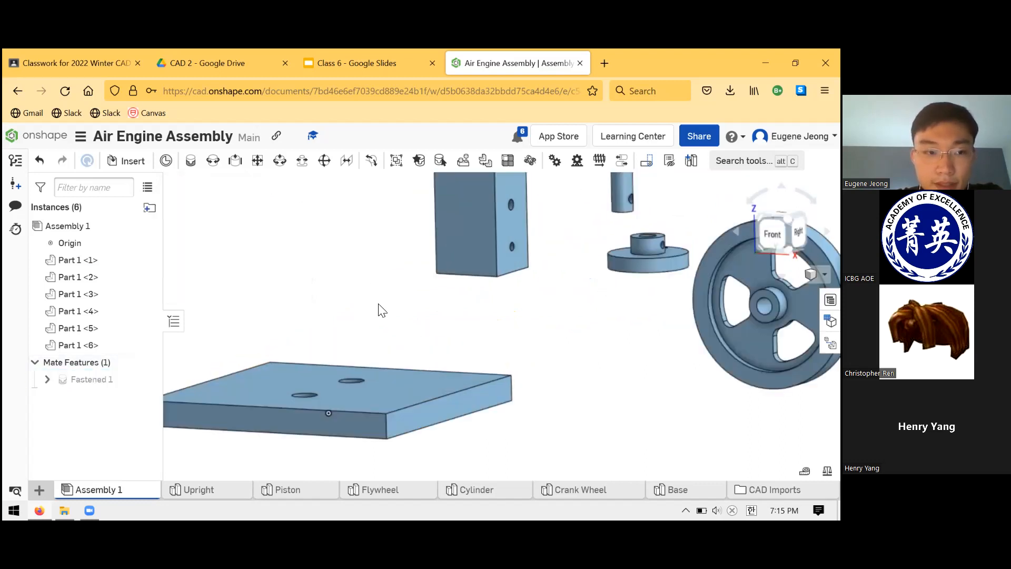
{"action": "scroll", "coordinate": [389, 307], "scroll_direction": "down", "scroll_amount": 5}
{"action": "right_click_drag", "start_coordinate": [389, 307], "coordinate": [363, 333]}
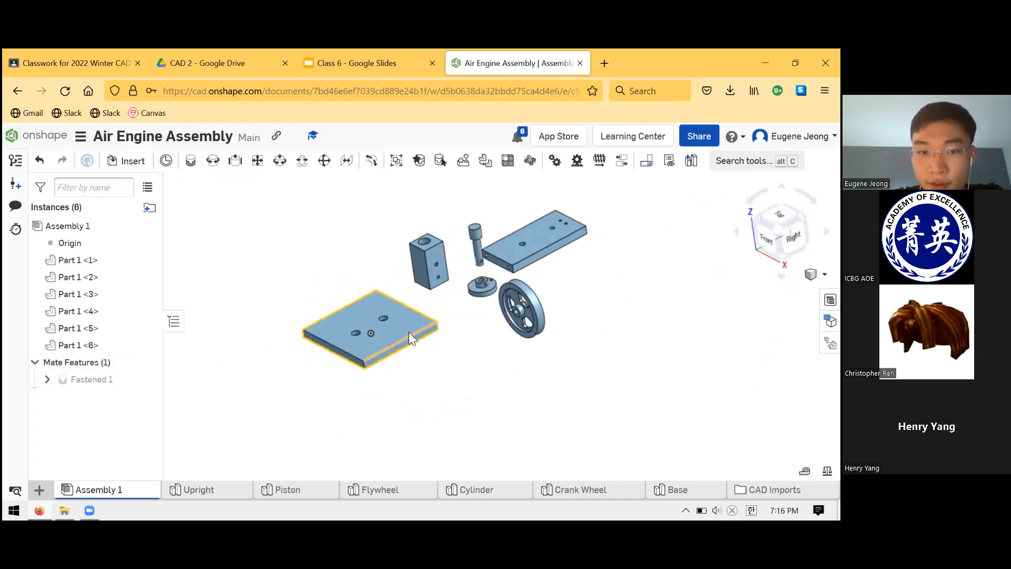
{"action": "left_click_drag", "start_coordinate": [396, 329], "coordinate": [436, 330]}
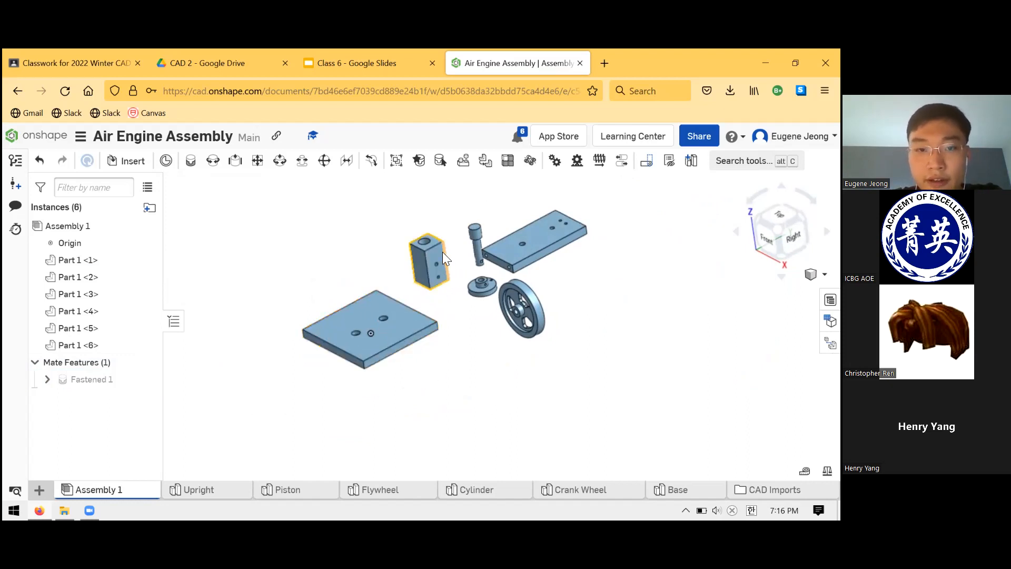
{"action": "left_click_drag", "start_coordinate": [346, 207], "coordinate": [419, 230]}
{"action": "mouse_move", "coordinate": [452, 313]}
{"action": "right_mouse_down"}
{"action": "mouse_move", "coordinate": [467, 287]}
{"action": "mouse_move", "coordinate": [451, 321]}
{"action": "right_mouse_up"}
{"action": "left_click", "coordinate": [146, 244]}
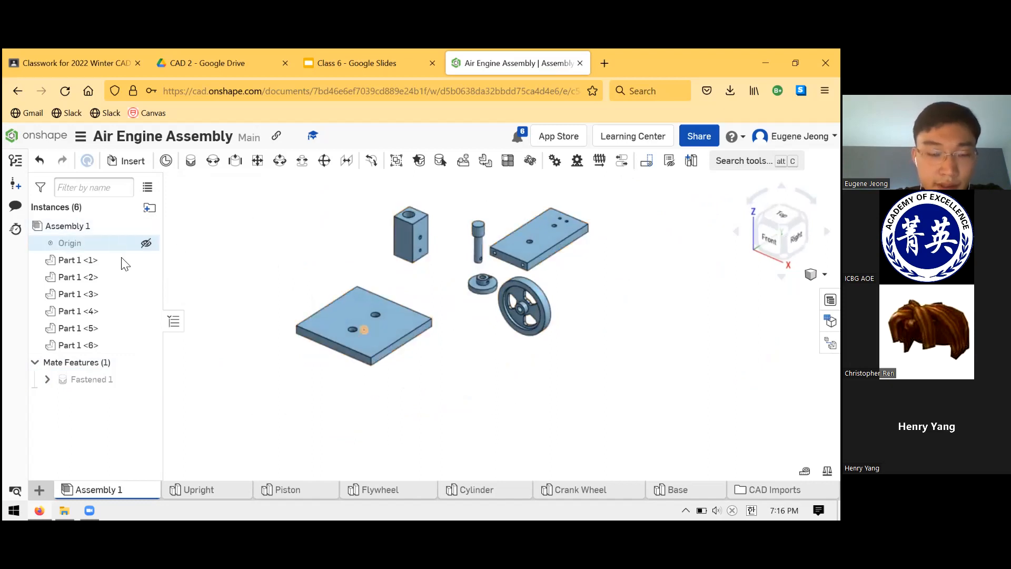
{"action": "scroll", "coordinate": [383, 243], "scroll_direction": "up", "scroll_amount": 1}
{"action": "scroll", "coordinate": [386, 242], "scroll_direction": "down", "scroll_amount": 3}
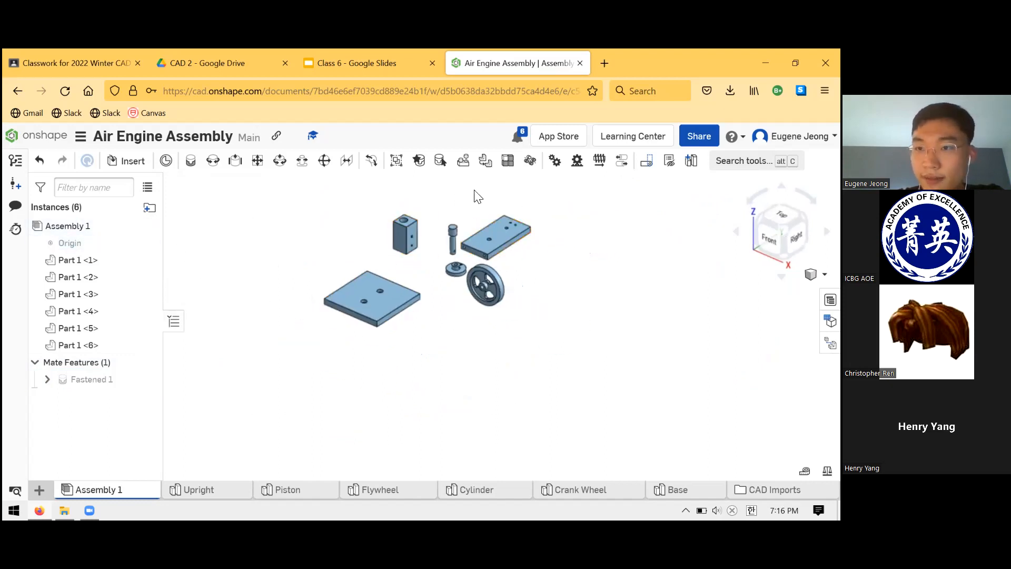
{"action": "scroll", "coordinate": [464, 198], "scroll_direction": "up", "scroll_amount": 5}
{"action": "scroll", "coordinate": [463, 237], "scroll_direction": "down", "scroll_amount": 2}
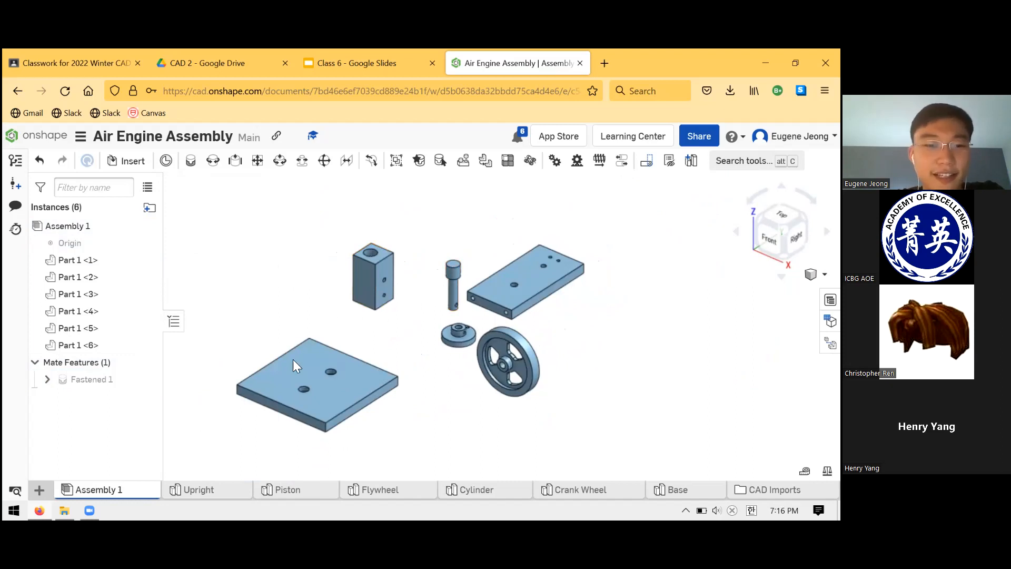
Examine up close one of the two holes in the Upright's narrow end face.
{"action": "right_click_drag", "start_coordinate": [382, 349], "coordinate": [508, 220]}
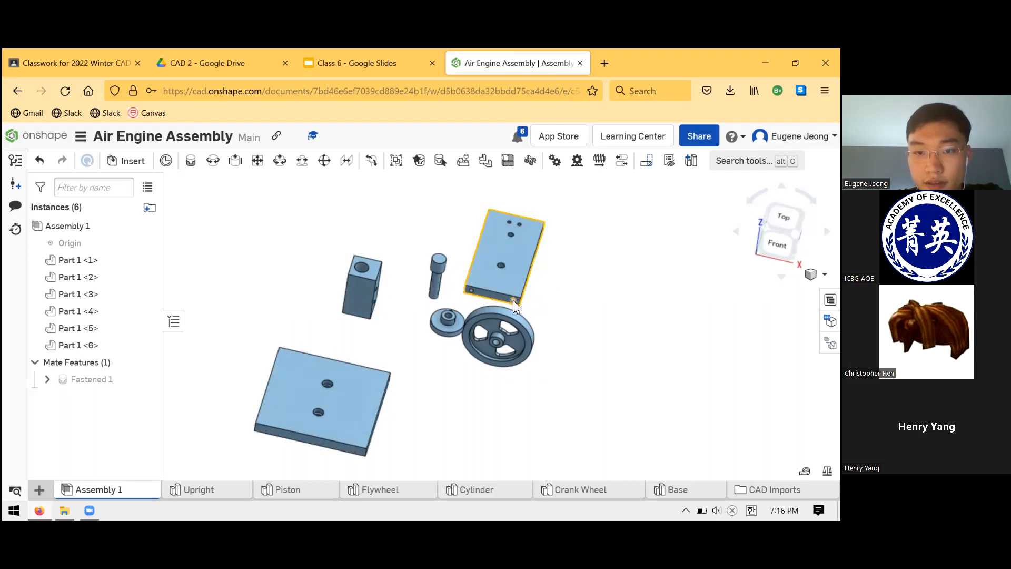
{"action": "scroll", "coordinate": [513, 297], "scroll_direction": "up", "scroll_amount": 3}
{"action": "scroll", "coordinate": [514, 295], "scroll_direction": "up", "scroll_amount": 8}
{"action": "mouse_move", "coordinate": [496, 351]}
{"action": "right_mouse_down"}
{"action": "mouse_move", "coordinate": [497, 328]}
{"action": "mouse_move", "coordinate": [490, 333]}
{"action": "mouse_move", "coordinate": [505, 345]}
{"action": "right_mouse_up"}
{"action": "left_click", "coordinate": [514, 352]}
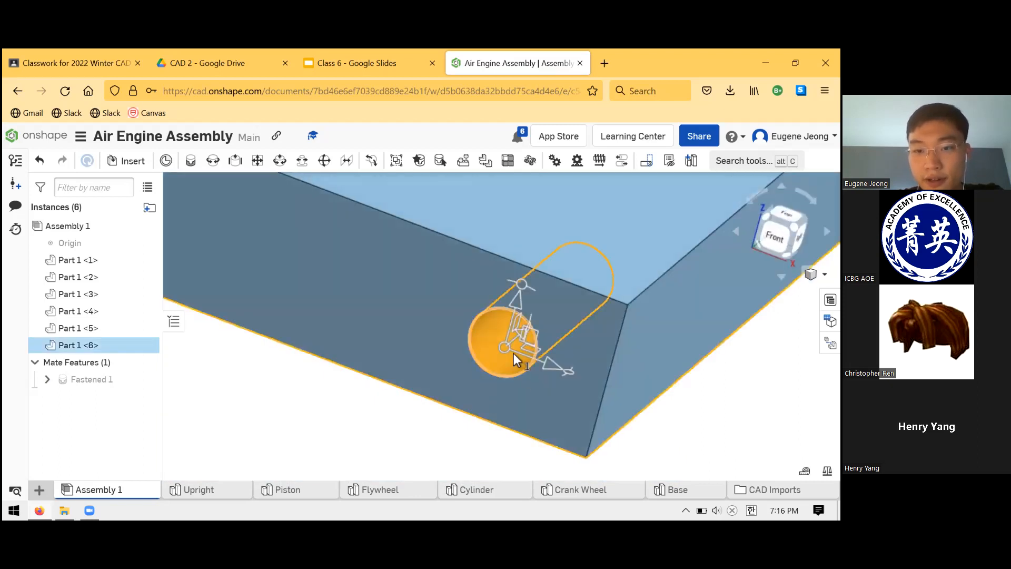
{"action": "left_click", "coordinate": [444, 429]}
{"action": "scroll", "coordinate": [523, 352], "scroll_direction": "down", "scroll_amount": 5}
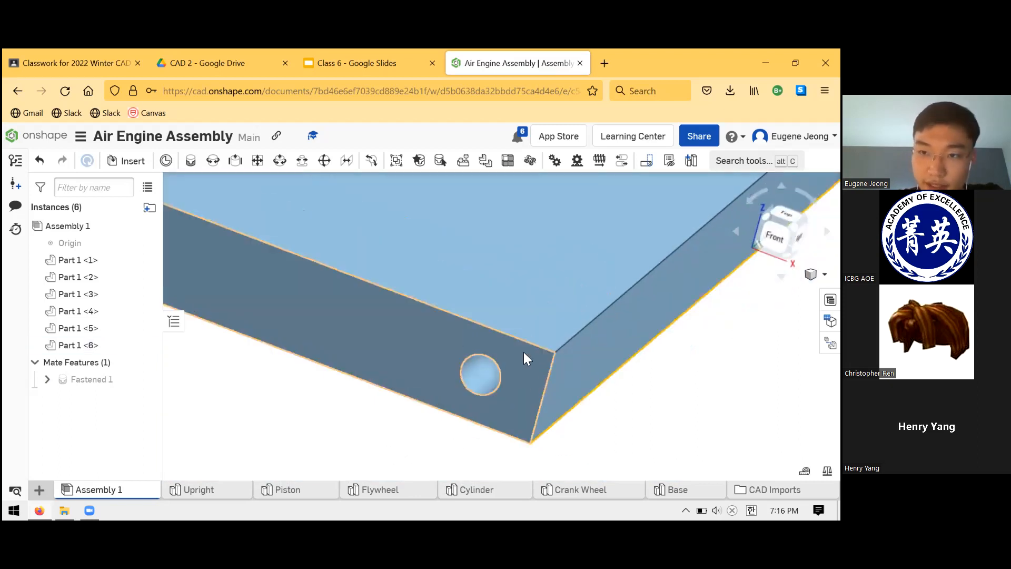
{"action": "scroll", "coordinate": [492, 341], "scroll_direction": "down", "scroll_amount": 6}
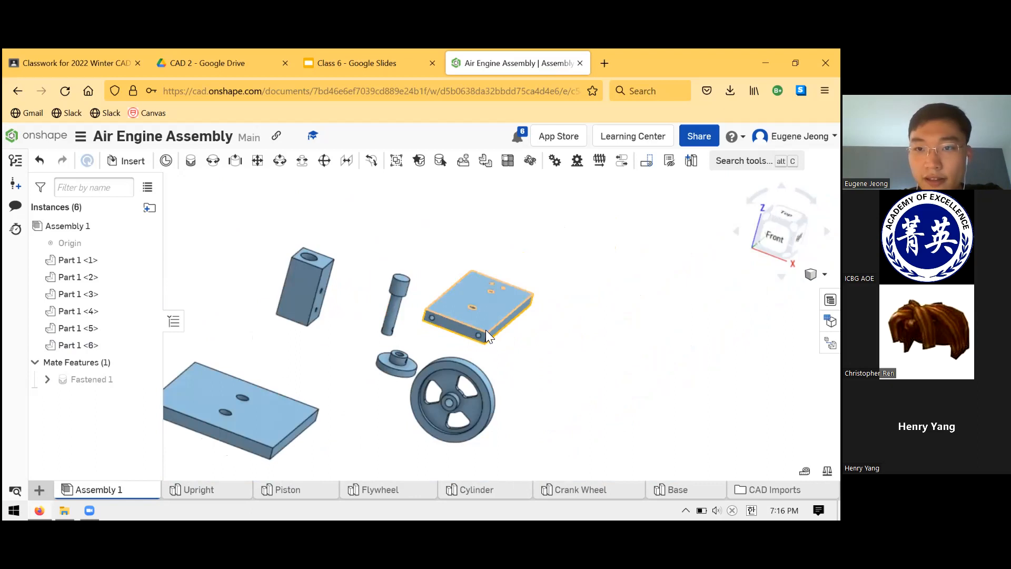
{"action": "scroll", "coordinate": [474, 326], "scroll_direction": "down", "scroll_amount": 2}
{"action": "scroll", "coordinate": [463, 328], "scroll_direction": "up", "scroll_amount": 6}
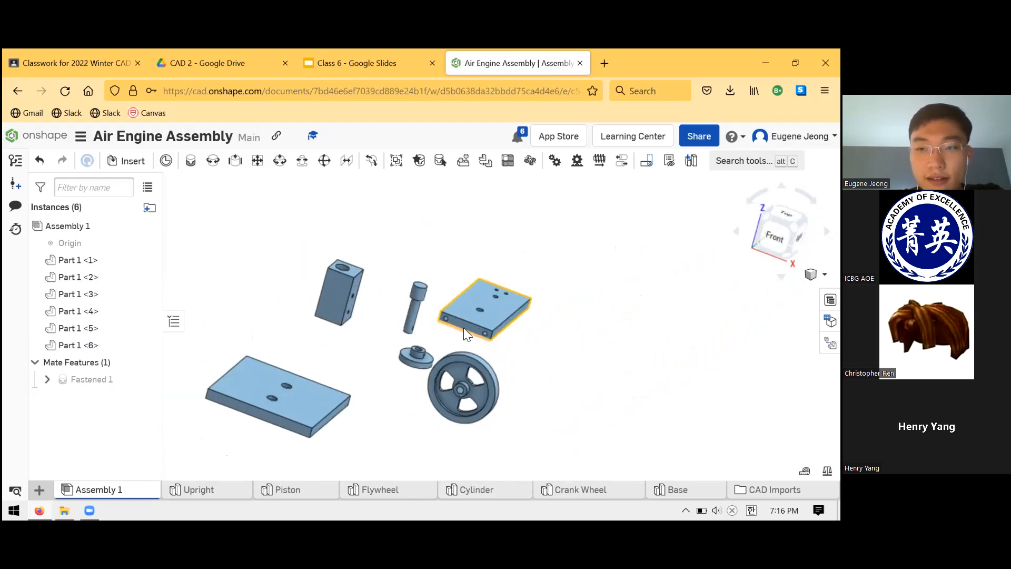
Examine the other hole in the Upright's end face, and view it together with the Base's two holes.
{"action": "scroll", "coordinate": [422, 294], "scroll_direction": "up", "scroll_amount": 6}
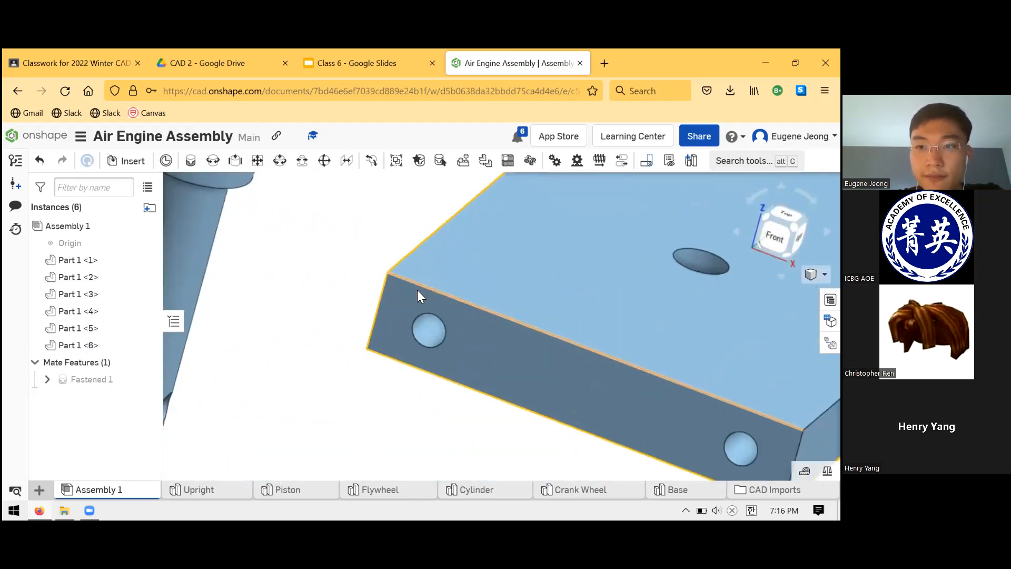
{"action": "scroll", "coordinate": [417, 290], "scroll_direction": "down", "scroll_amount": 2}
{"action": "scroll", "coordinate": [466, 312], "scroll_direction": "down", "scroll_amount": 6}
{"action": "left_click", "coordinate": [493, 353]}
{"action": "scroll", "coordinate": [527, 326], "scroll_direction": "down", "scroll_amount": 5}
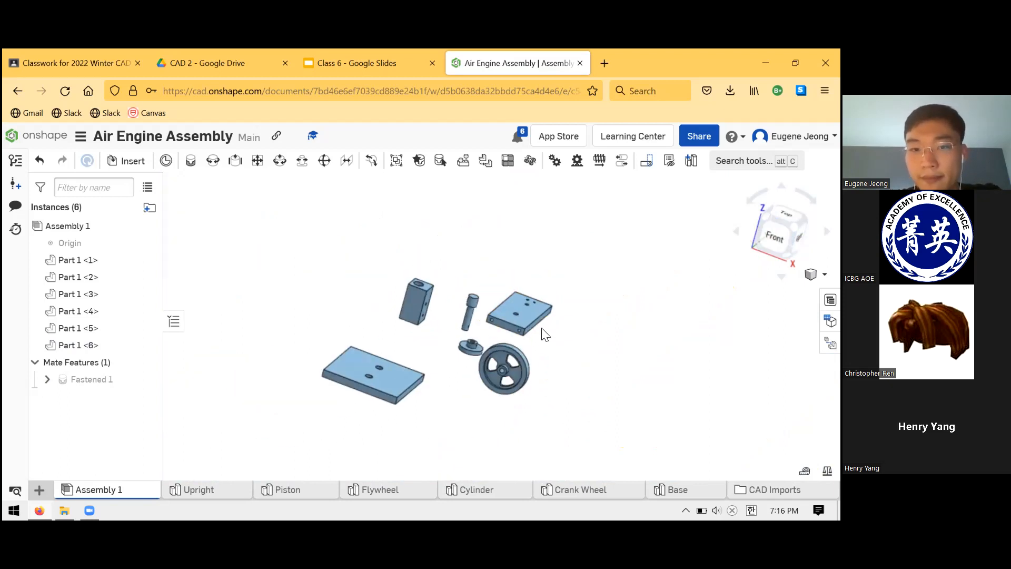
{"action": "scroll", "coordinate": [424, 311], "scroll_direction": "up", "scroll_amount": 6}
{"action": "scroll", "coordinate": [416, 371], "scroll_direction": "down", "scroll_amount": 2}
{"action": "mouse_move", "coordinate": [416, 371]}
{"action": "right_mouse_down"}
{"action": "mouse_move", "coordinate": [442, 356]}
{"action": "mouse_move", "coordinate": [440, 377]}
{"action": "mouse_move", "coordinate": [415, 367]}
{"action": "mouse_move", "coordinate": [431, 376]}
{"action": "mouse_move", "coordinate": [428, 355]}
{"action": "mouse_move", "coordinate": [435, 373]}
{"action": "right_mouse_up"}
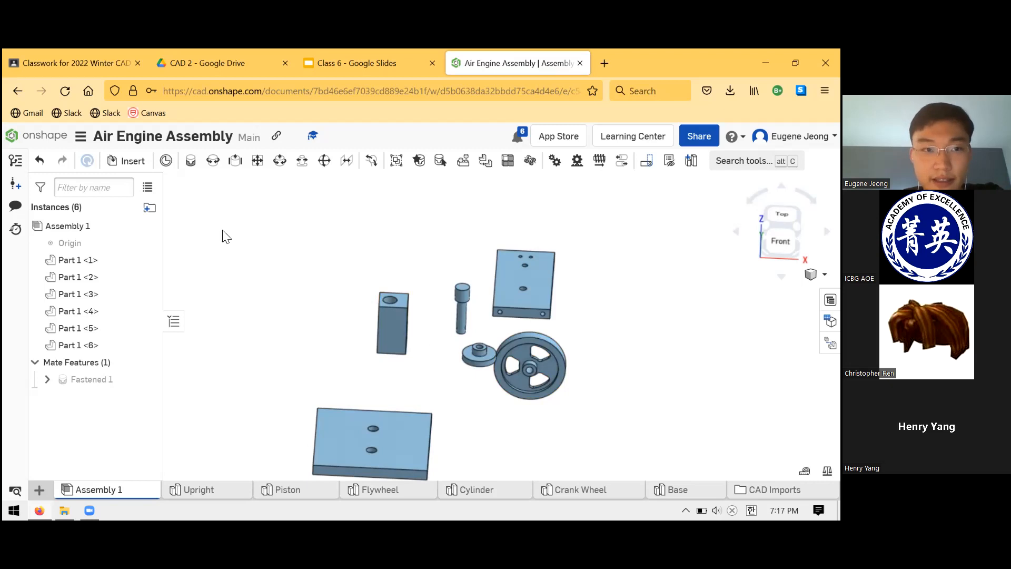
Review the picture of the assembled engine on the "Air Engine Project, final day" slide in Google Slides, and return to the Onshape assembly.
{"action": "left_click", "coordinate": [195, 165]}
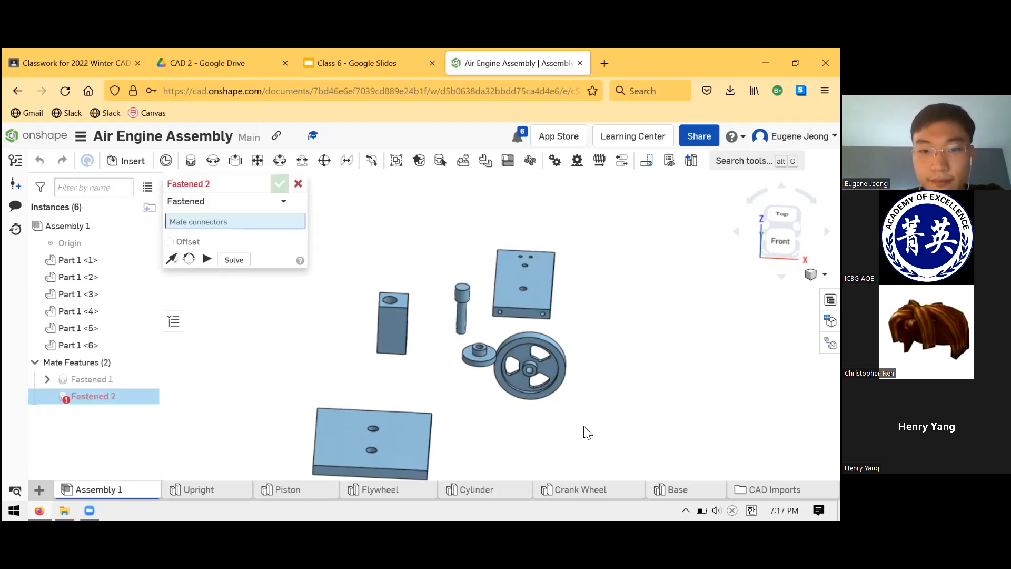
{"action": "left_click", "coordinate": [389, 57]}
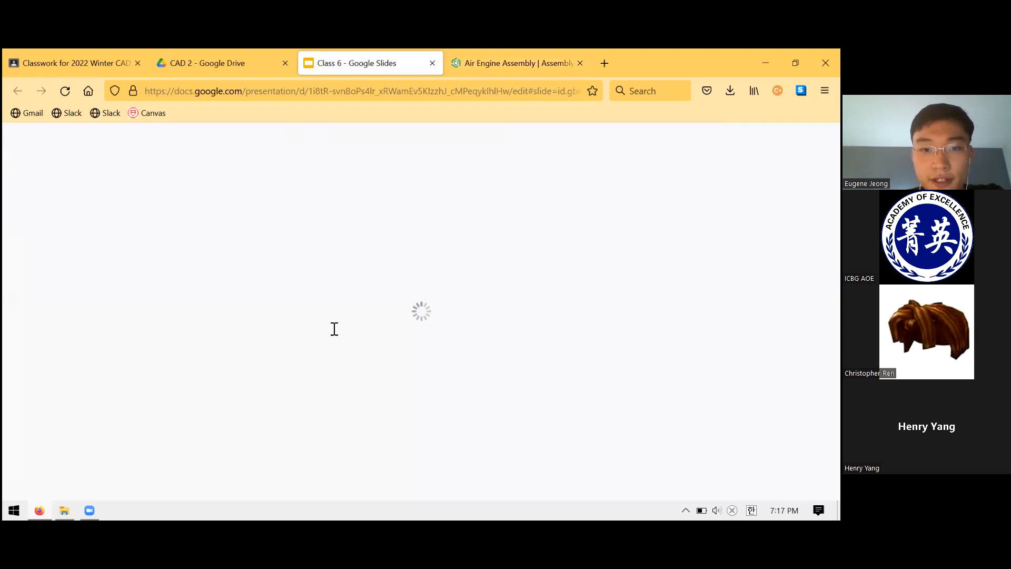
{"action": "left_click", "coordinate": [248, 52]}
{"action": "left_click", "coordinate": [345, 62]}
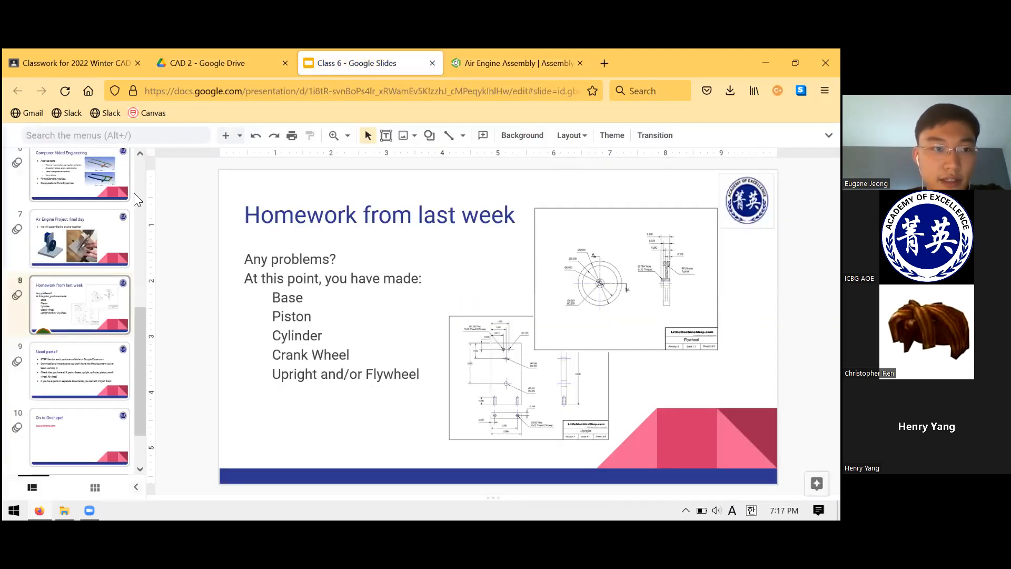
{"action": "left_click", "coordinate": [117, 236]}
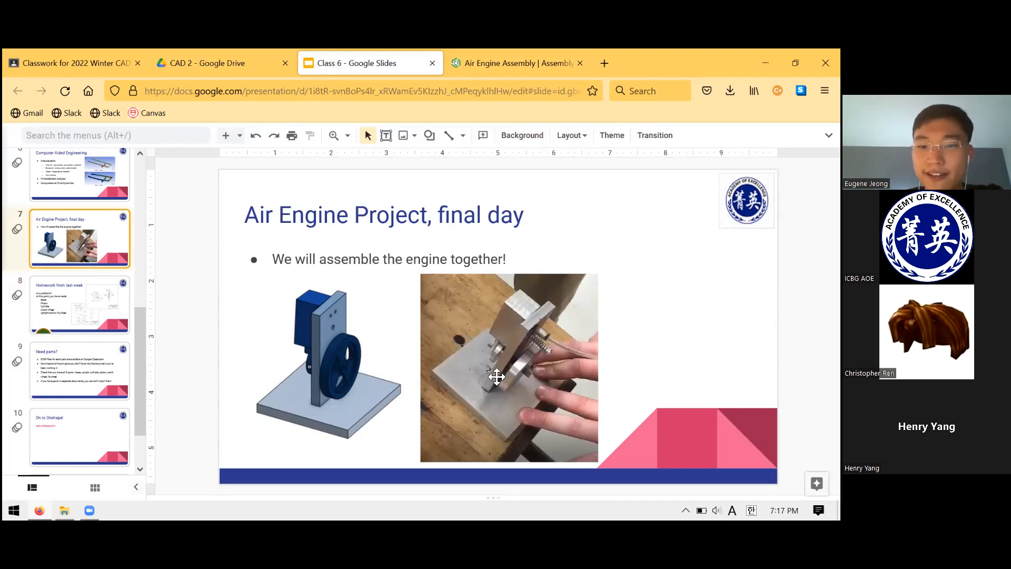
{"action": "left_click", "coordinate": [514, 63]}
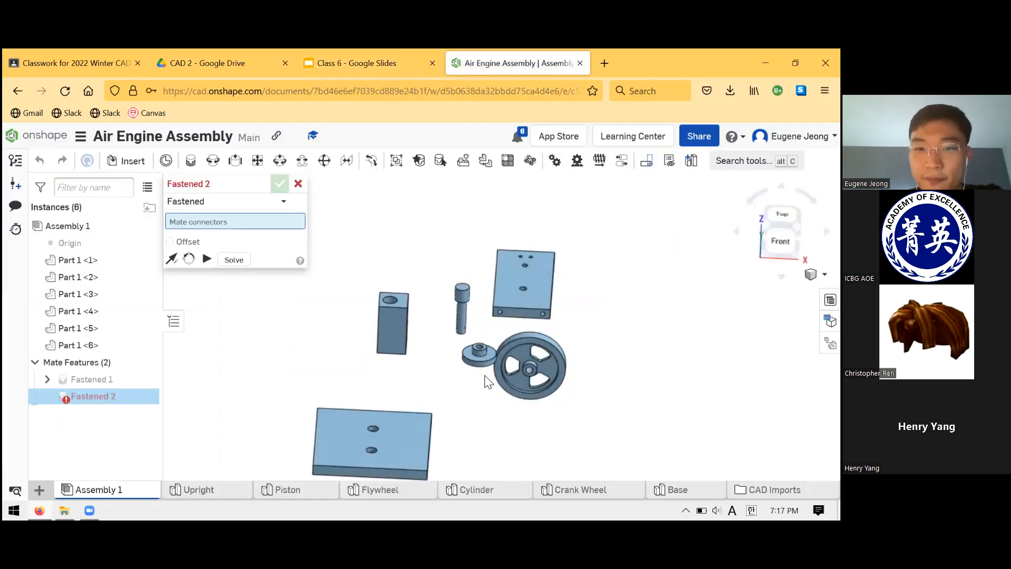
{"action": "scroll", "coordinate": [514, 321], "scroll_direction": "up", "scroll_amount": 10}
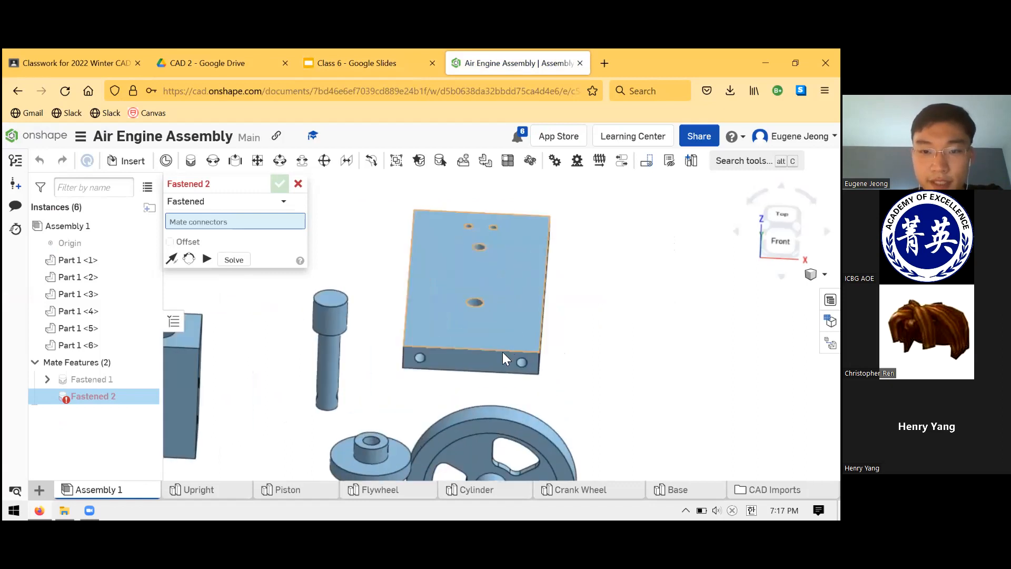
{"action": "scroll", "coordinate": [541, 363], "scroll_direction": "up", "scroll_amount": 5}
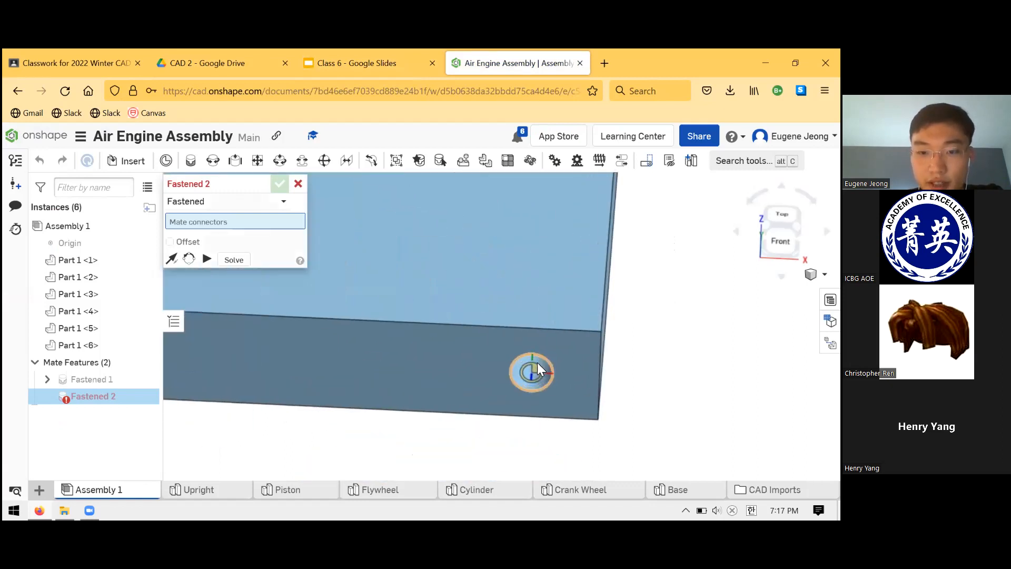
{"action": "left_click", "coordinate": [537, 377]}
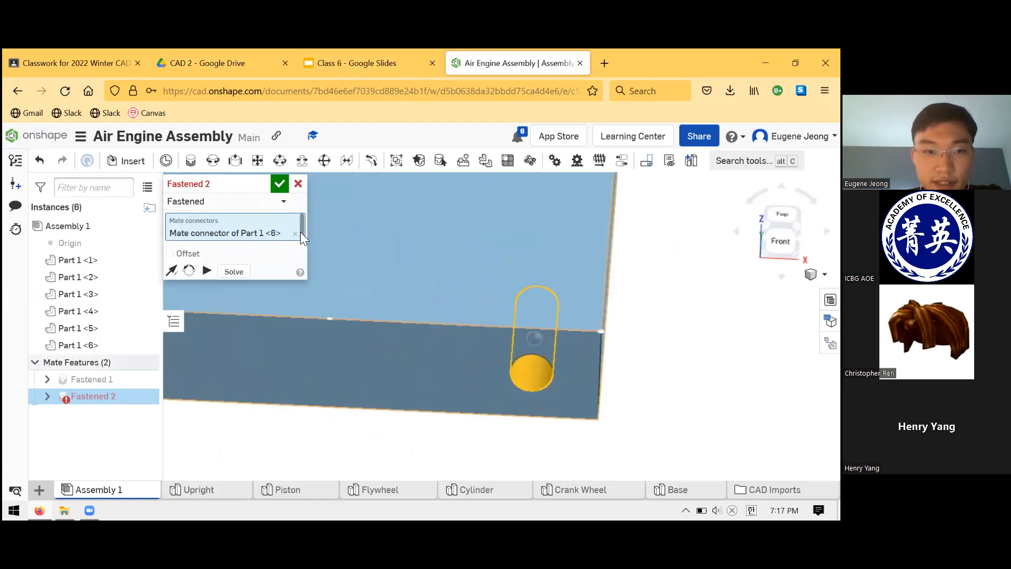
{"action": "left_click", "coordinate": [294, 233]}
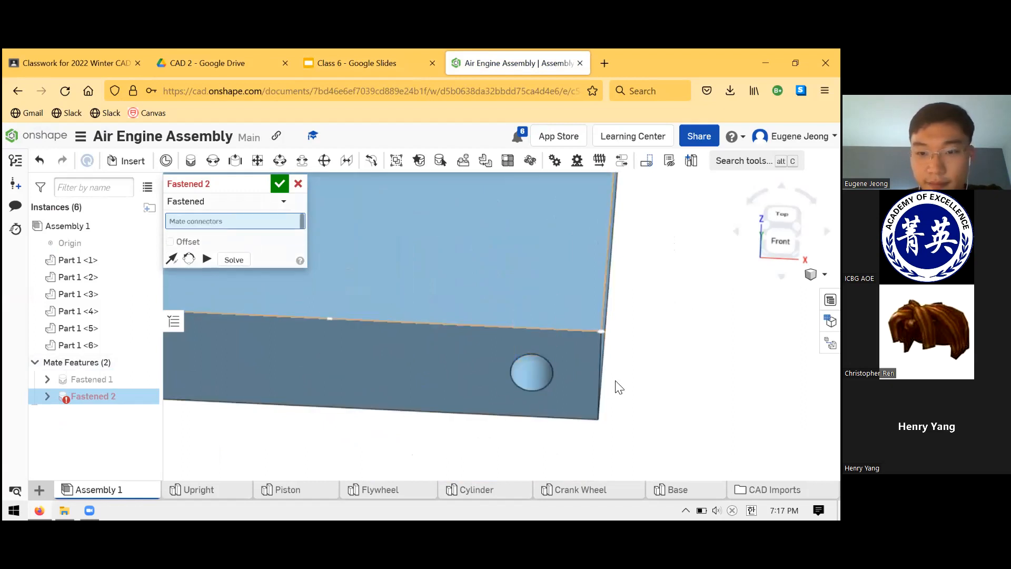
{"action": "left_click", "coordinate": [534, 369]}
{"action": "scroll", "coordinate": [537, 365], "scroll_direction": "down", "scroll_amount": 2}
{"action": "scroll", "coordinate": [539, 362], "scroll_direction": "down", "scroll_amount": 5}
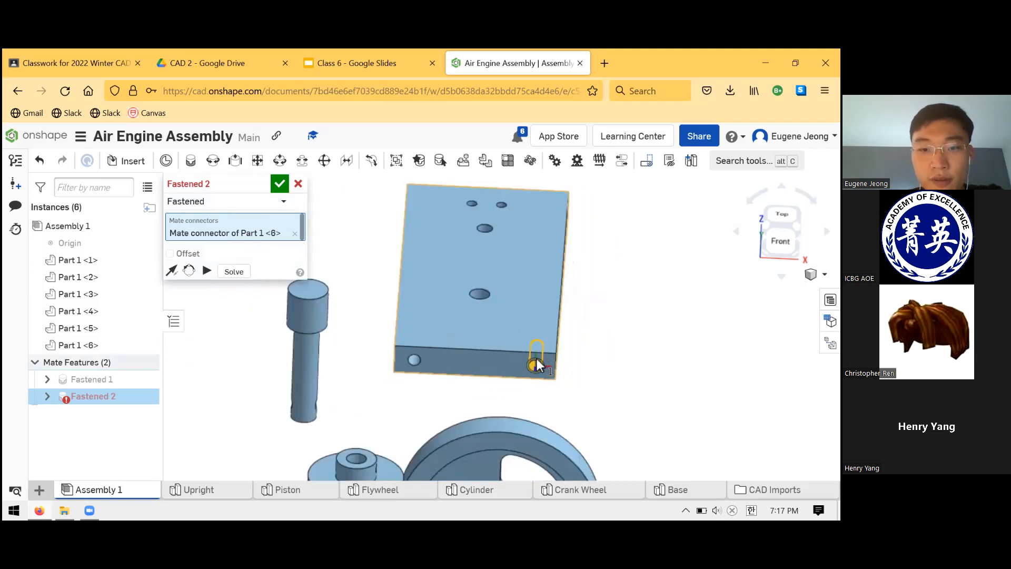
{"action": "scroll", "coordinate": [435, 432], "scroll_direction": "up", "scroll_amount": 4}
{"action": "scroll", "coordinate": [435, 427], "scroll_direction": "down", "scroll_amount": 4}
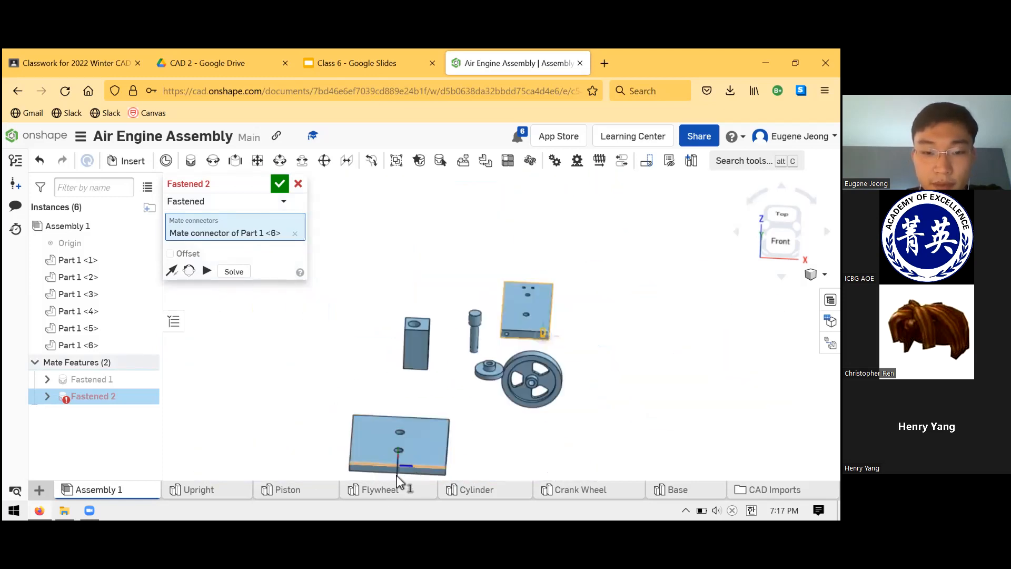
{"action": "scroll", "coordinate": [412, 413], "scroll_direction": "up", "scroll_amount": 7}
{"action": "mouse_move", "coordinate": [412, 403]}
{"action": "right_mouse_down"}
{"action": "mouse_move", "coordinate": [412, 427]}
{"action": "mouse_move", "coordinate": [418, 377]}
{"action": "mouse_move", "coordinate": [413, 408]}
{"action": "right_mouse_up"}
{"action": "left_click", "coordinate": [298, 182]}
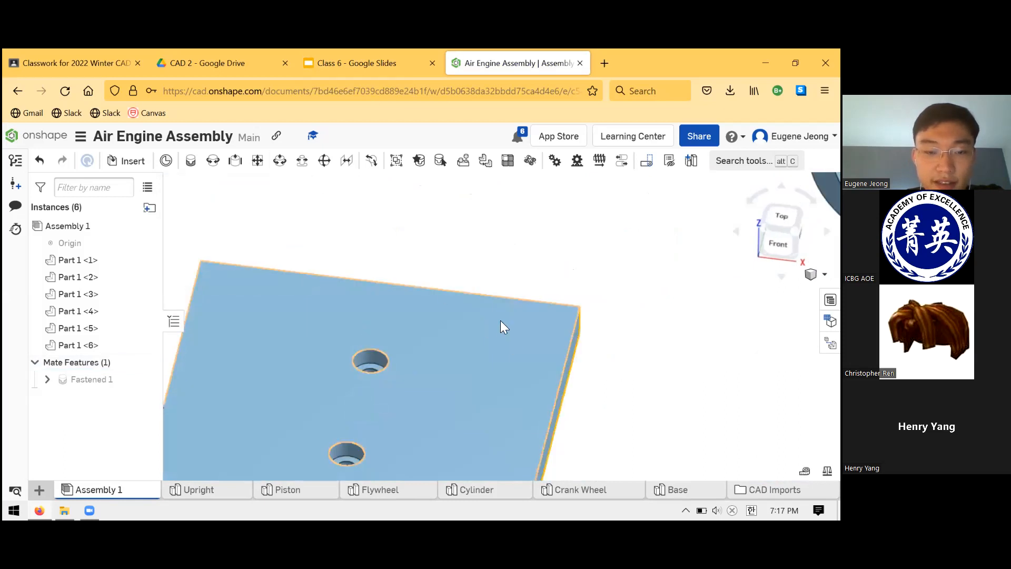
Delete the Fastened mate that holds the Base to the assembly origin.
{"action": "scroll", "coordinate": [500, 324], "scroll_direction": "up", "scroll_amount": 2}
{"action": "scroll", "coordinate": [448, 315], "scroll_direction": "down", "scroll_amount": 4}
{"action": "scroll", "coordinate": [443, 316], "scroll_direction": "up", "scroll_amount": 1}
{"action": "scroll", "coordinate": [353, 386], "scroll_direction": "up", "scroll_amount": 2}
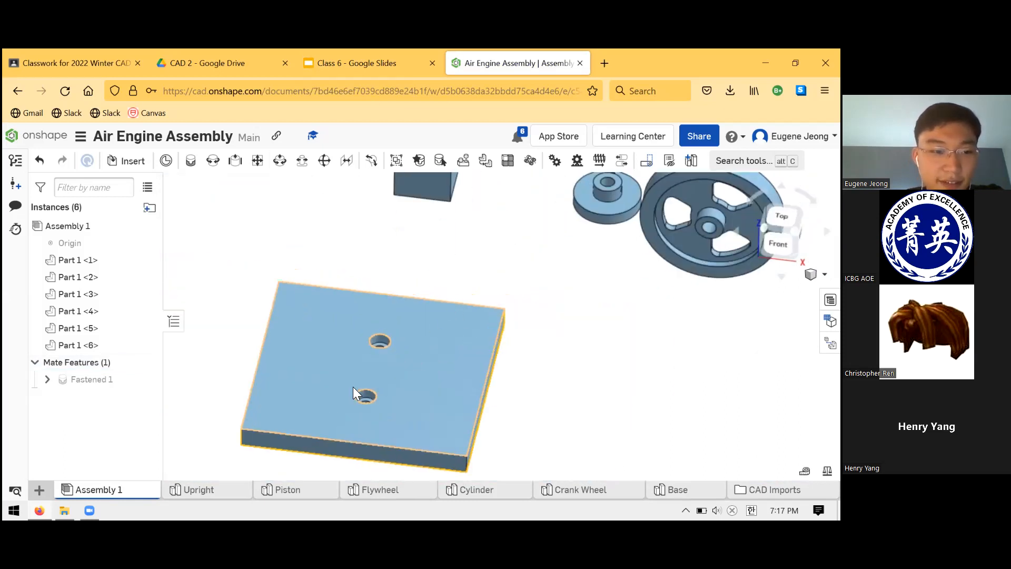
{"action": "scroll", "coordinate": [263, 400], "scroll_direction": "down", "scroll_amount": 4}
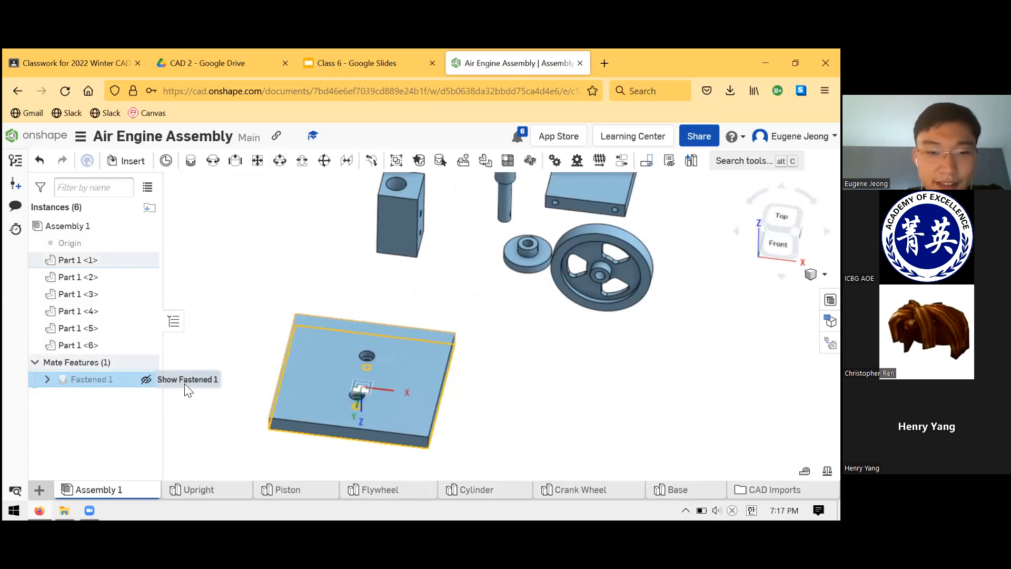
{"action": "key", "text": "Delete"}
Fasten the centre of the Base's counterbored face to the assembly origin with a Fastened mate, flipping the primary axis so that face points down.
{"action": "scroll", "coordinate": [396, 349], "scroll_direction": "down", "scroll_amount": 1}
{"action": "scroll", "coordinate": [377, 354], "scroll_direction": "up", "scroll_amount": 6}
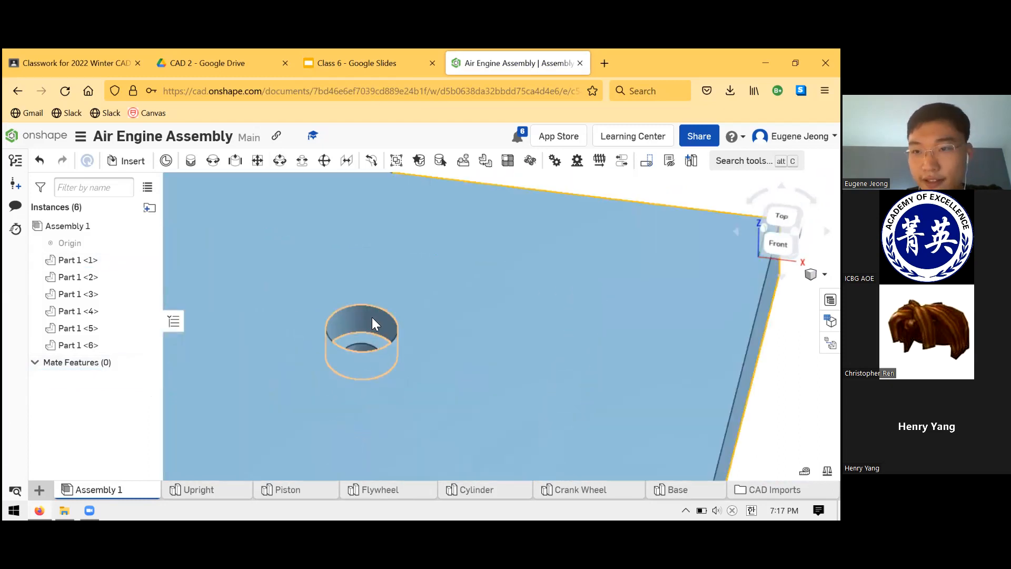
{"action": "scroll", "coordinate": [362, 322], "scroll_direction": "up", "scroll_amount": 6}
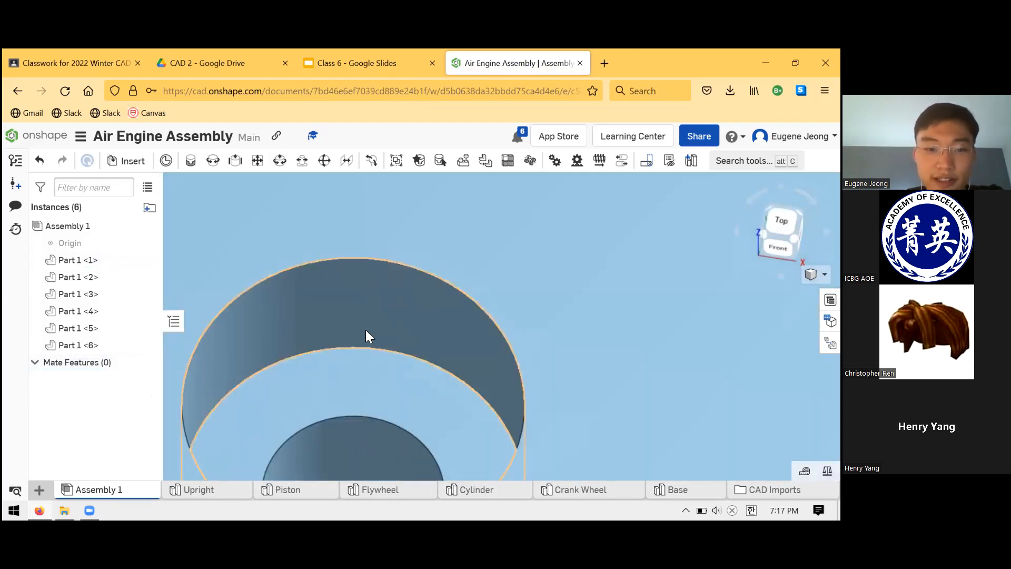
{"action": "scroll", "coordinate": [363, 312], "scroll_direction": "down", "scroll_amount": 8}
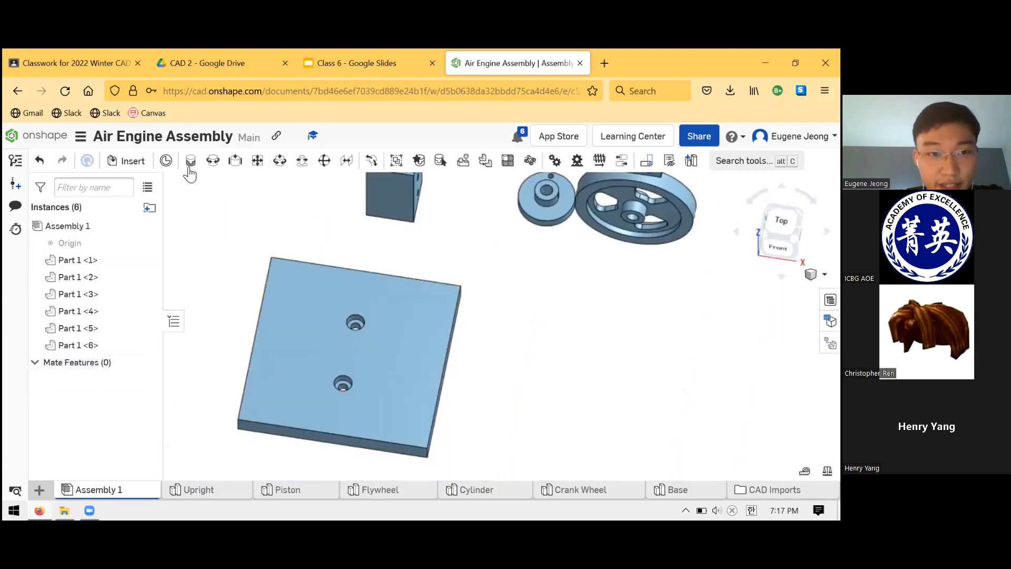
{"action": "left_click", "coordinate": [191, 165]}
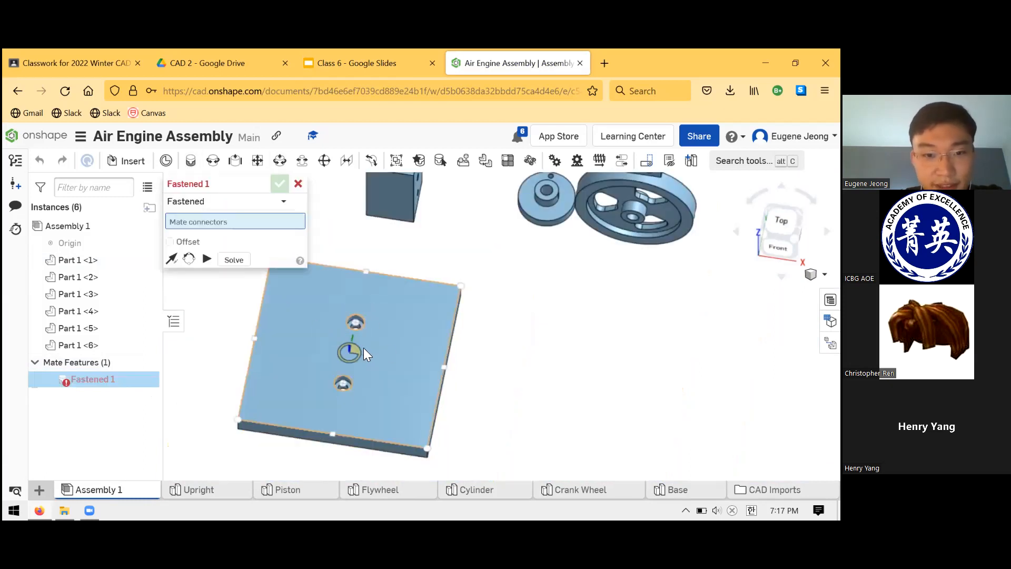
{"action": "left_click", "coordinate": [355, 351]}
{"action": "scroll", "coordinate": [453, 273], "scroll_direction": "down", "scroll_amount": 3}
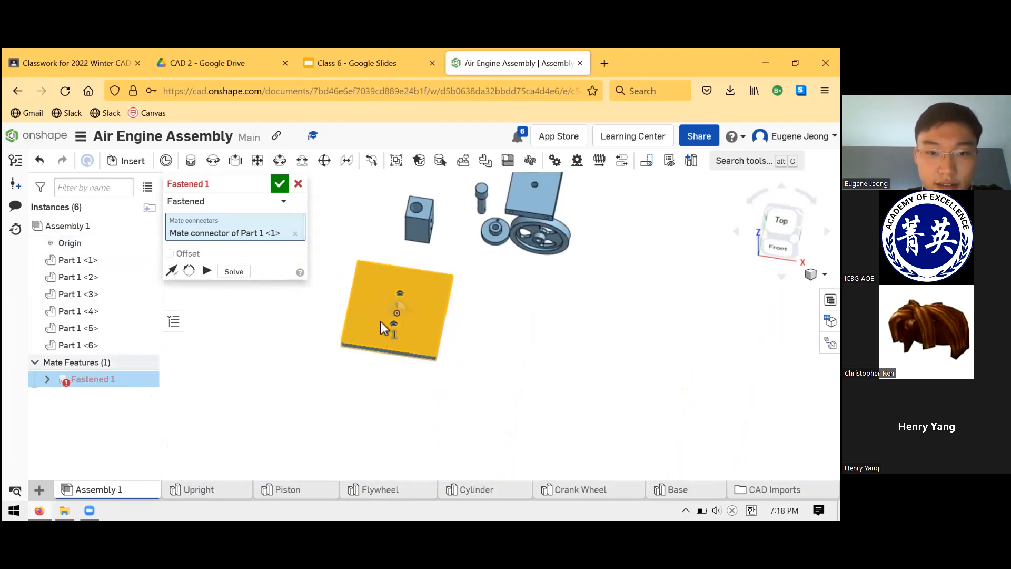
{"action": "scroll", "coordinate": [409, 288], "scroll_direction": "down", "scroll_amount": 2}
{"action": "scroll", "coordinate": [408, 287], "scroll_direction": "up", "scroll_amount": 5}
{"action": "right_click_drag", "start_coordinate": [393, 361], "coordinate": [384, 331]}
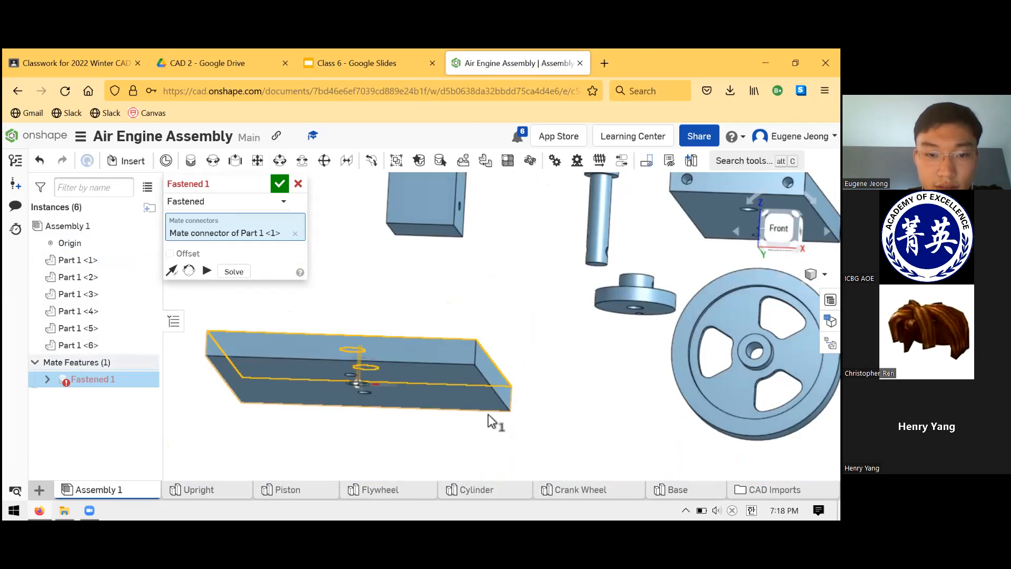
{"action": "left_click", "coordinate": [478, 323]}
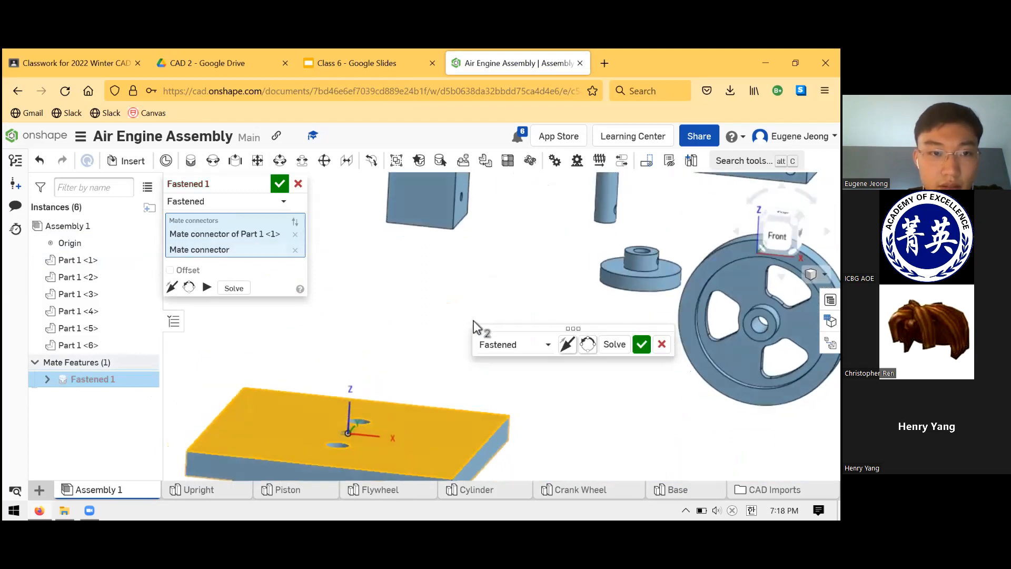
{"action": "left_click", "coordinate": [173, 287]}
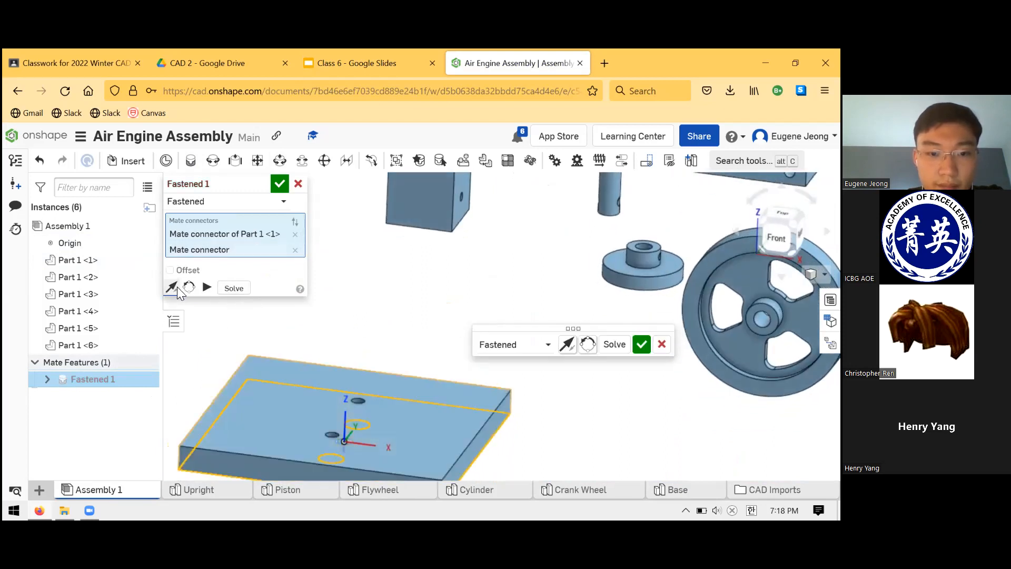
{"action": "left_click", "coordinate": [279, 183]}
Hide the assembly origin and examine the two counterbored holes in the Base's bottom face.
{"action": "scroll", "coordinate": [372, 278], "scroll_direction": "up", "scroll_amount": 2}
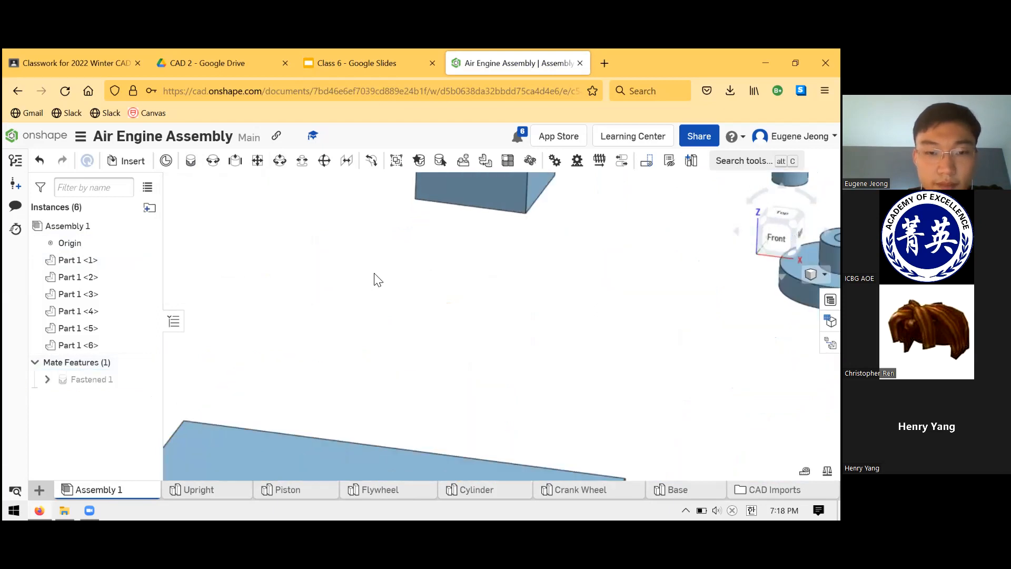
{"action": "scroll", "coordinate": [374, 337], "scroll_direction": "down", "scroll_amount": 8}
{"action": "scroll", "coordinate": [376, 342], "scroll_direction": "up", "scroll_amount": 2}
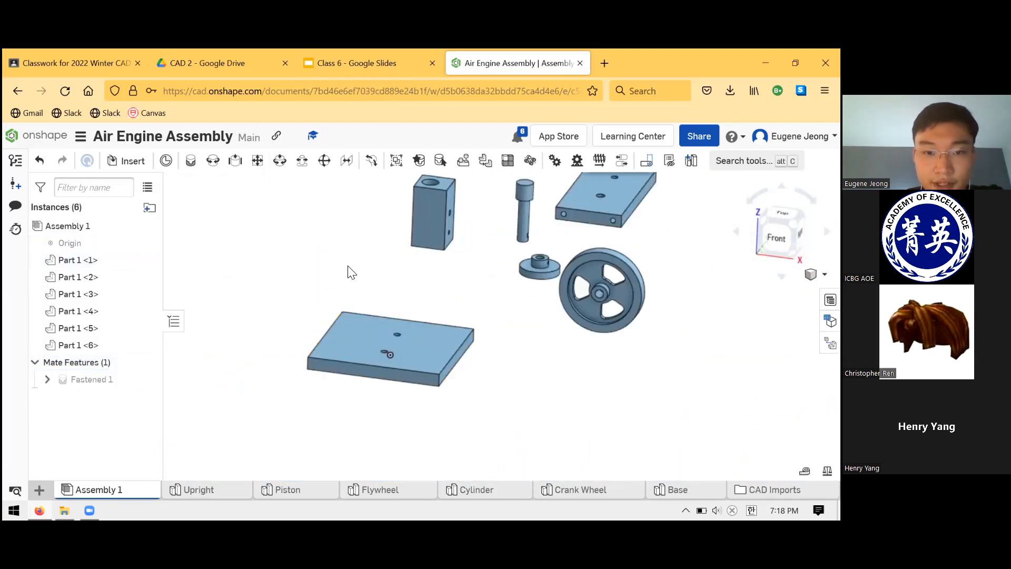
{"action": "scroll", "coordinate": [419, 304], "scroll_direction": "up", "scroll_amount": 3}
{"action": "scroll", "coordinate": [400, 347], "scroll_direction": "up", "scroll_amount": 2}
{"action": "right_click_drag", "start_coordinate": [398, 326], "coordinate": [401, 258]}
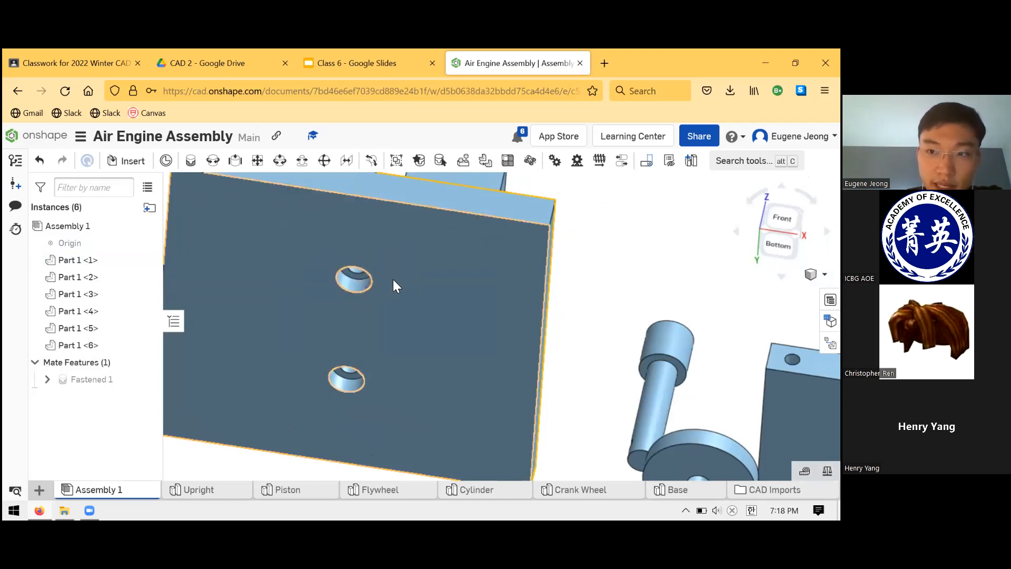
{"action": "left_click", "coordinate": [337, 263]}
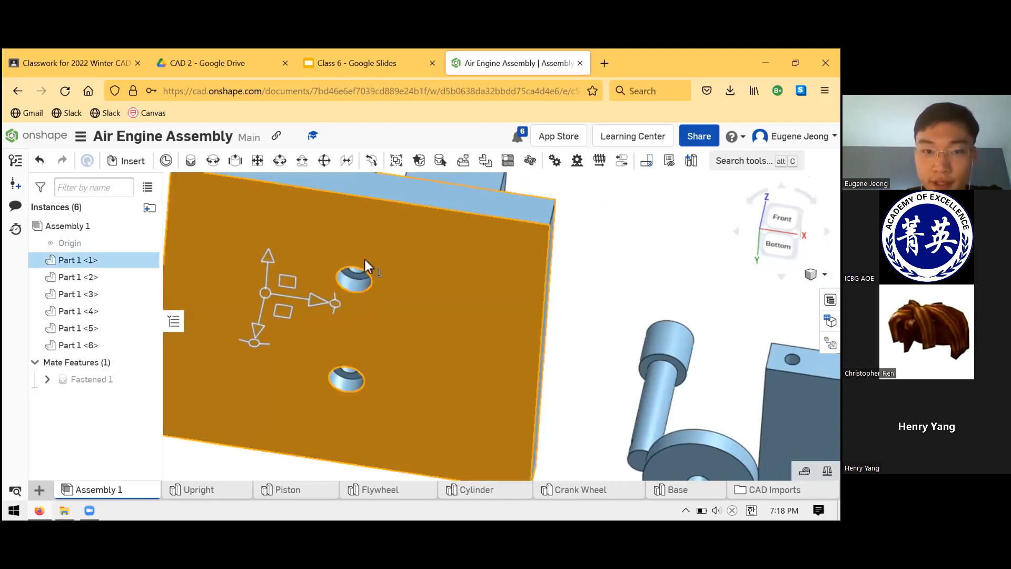
{"action": "left_click", "coordinate": [563, 336]}
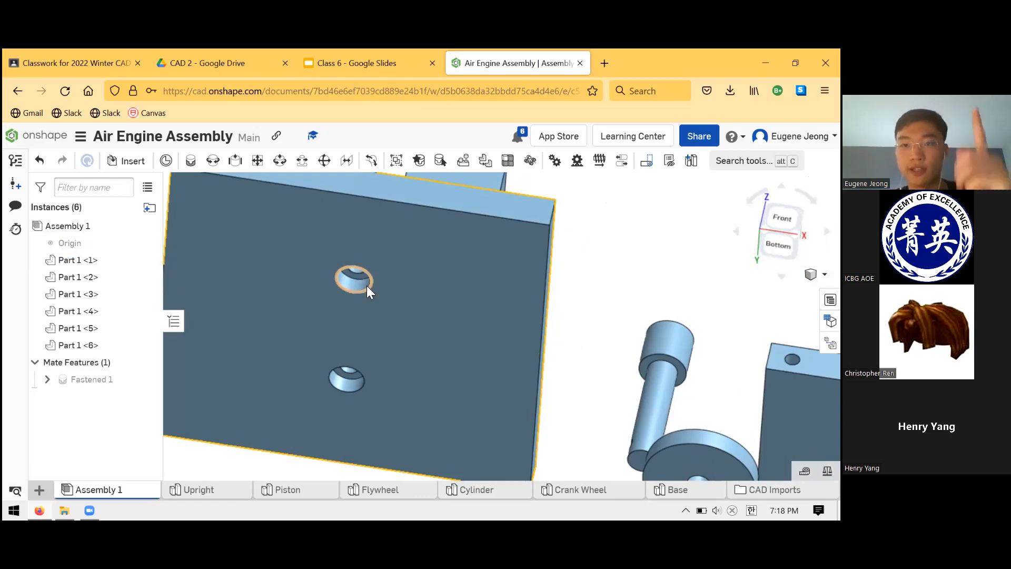
{"action": "right_click_drag", "start_coordinate": [381, 235], "coordinate": [408, 280]}
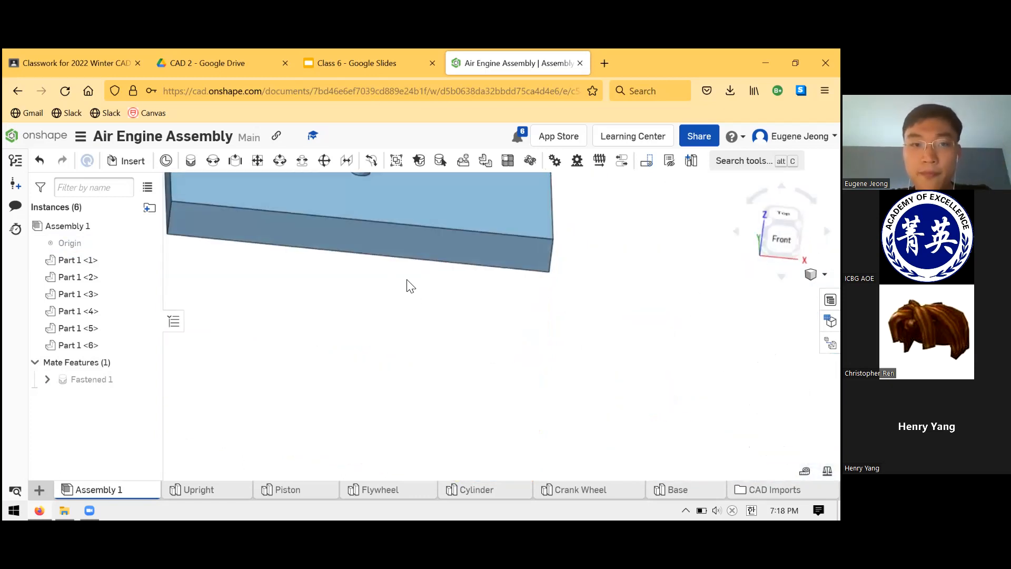
Begin a Fastened mate with its first connector on one of the two holes in the Upright's end face.
{"action": "scroll", "coordinate": [425, 332], "scroll_direction": "down", "scroll_amount": 6}
{"action": "scroll", "coordinate": [451, 278], "scroll_direction": "up", "scroll_amount": 2}
{"action": "scroll", "coordinate": [415, 274], "scroll_direction": "up", "scroll_amount": 2}
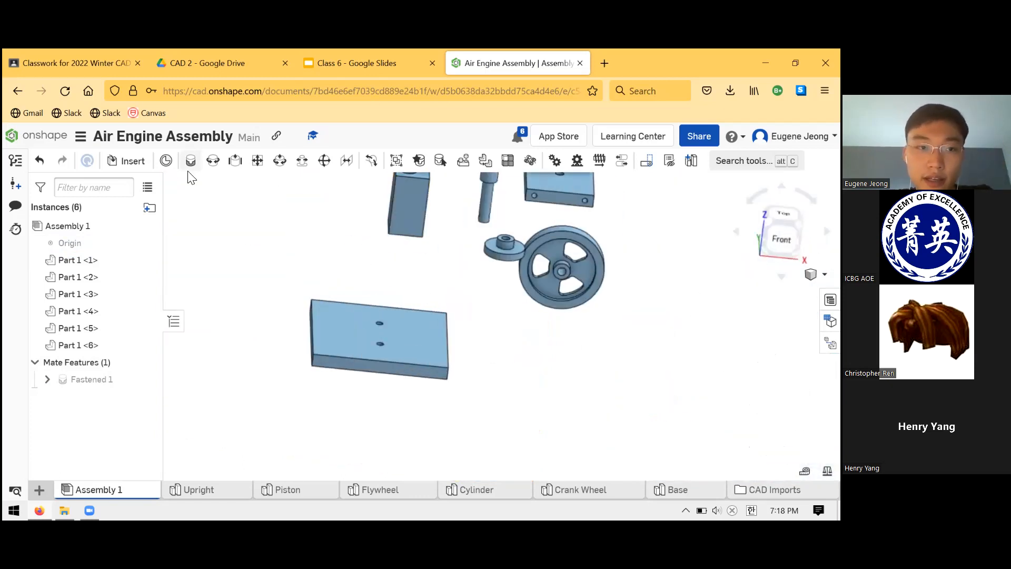
{"action": "left_click", "coordinate": [213, 160]}
{"action": "scroll", "coordinate": [462, 271], "scroll_direction": "down", "scroll_amount": 3}
{"action": "scroll", "coordinate": [509, 222], "scroll_direction": "up", "scroll_amount": 4}
{"action": "scroll", "coordinate": [505, 224], "scroll_direction": "up", "scroll_amount": 5}
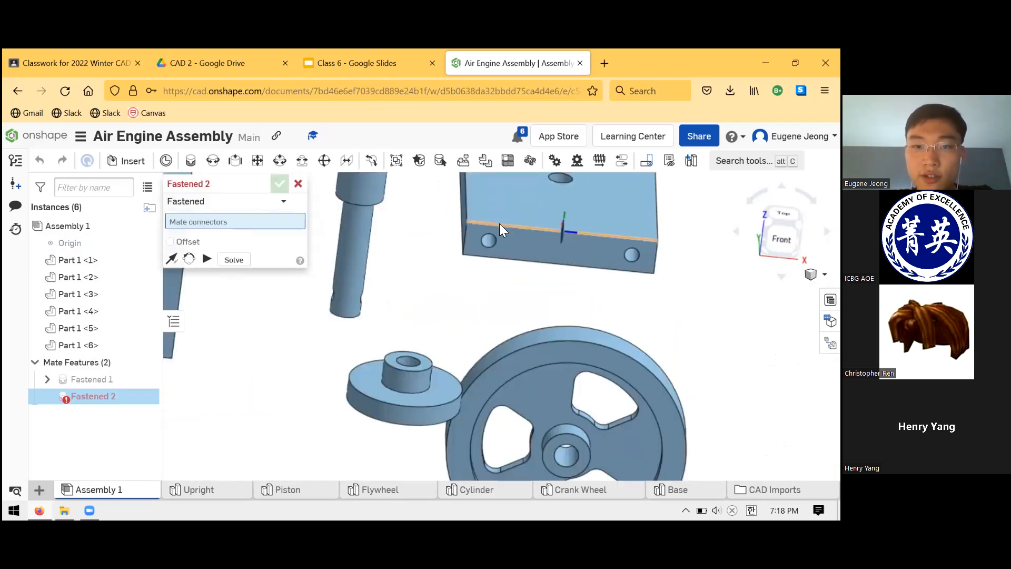
{"action": "left_click", "coordinate": [494, 254]}
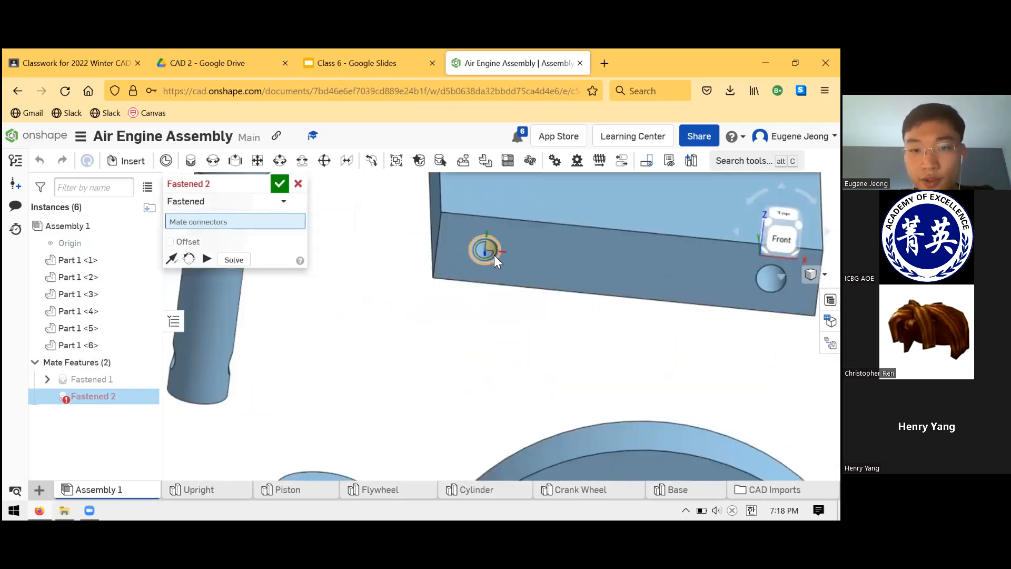
Set the Fastened mate's second connector on the rear hole in the Base's top face.
{"action": "scroll", "coordinate": [490, 233], "scroll_direction": "down", "scroll_amount": 4}
{"action": "scroll", "coordinate": [470, 246], "scroll_direction": "down", "scroll_amount": 3}
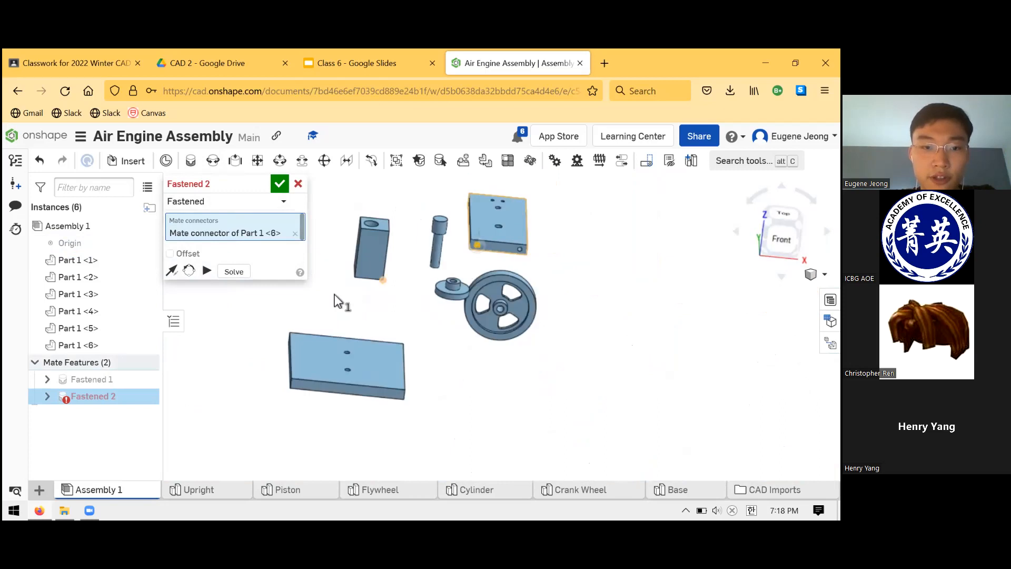
{"action": "scroll", "coordinate": [339, 358], "scroll_direction": "up", "scroll_amount": 6}
{"action": "right_click_drag", "start_coordinate": [349, 371], "coordinate": [371, 349]}
{"action": "right_click_drag", "start_coordinate": [362, 393], "coordinate": [383, 273]}
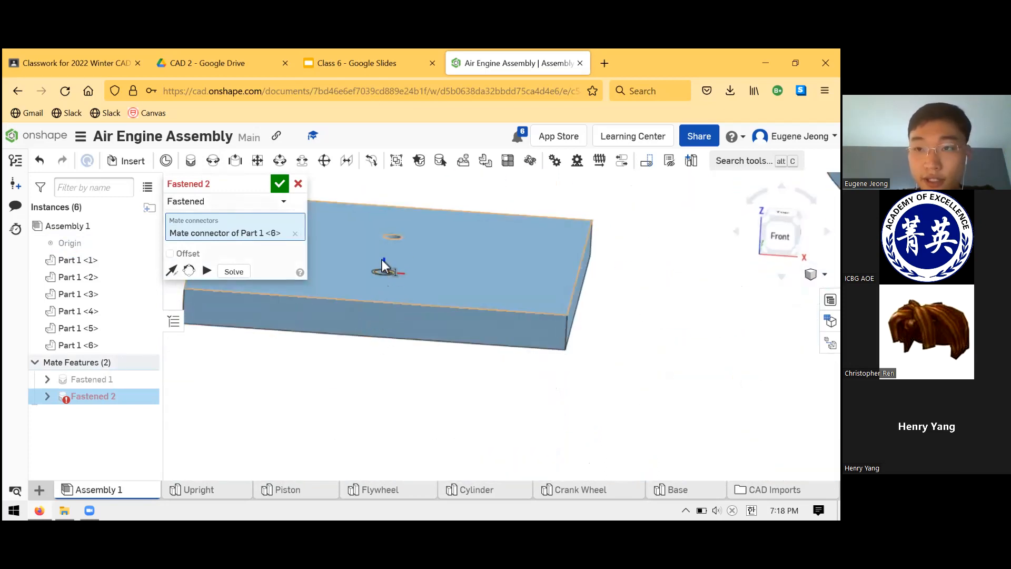
{"action": "left_click", "coordinate": [400, 239]}
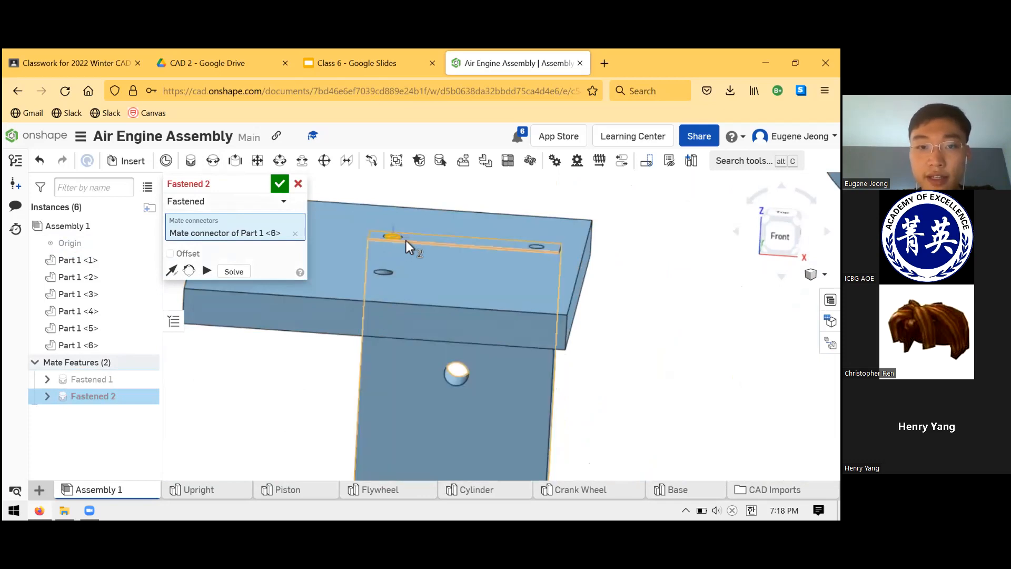
Flip the mate's primary axis so that the Upright stands above the Base.
{"action": "scroll", "coordinate": [474, 432], "scroll_direction": "down", "scroll_amount": 3}
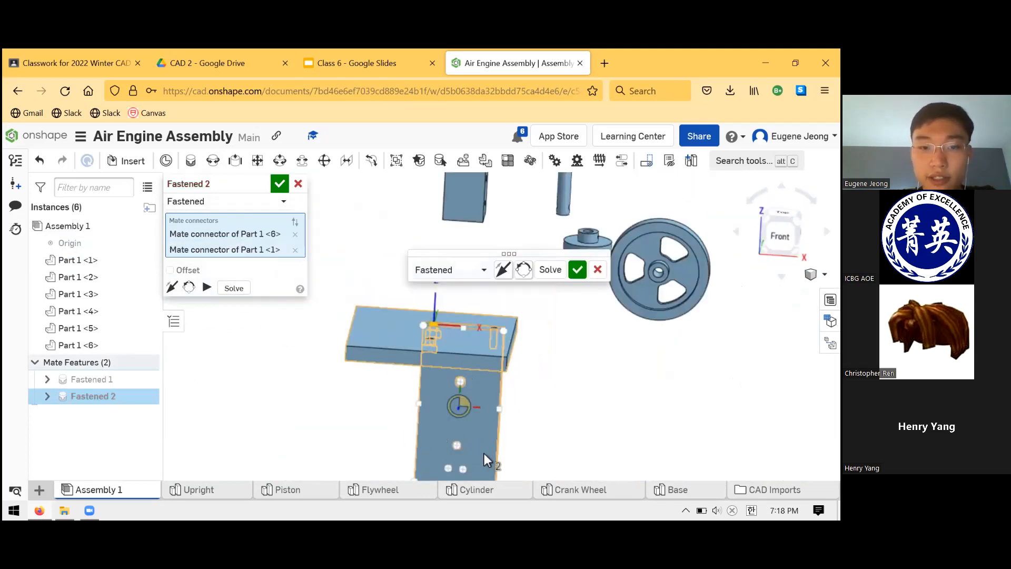
{"action": "scroll", "coordinate": [457, 406], "scroll_direction": "down", "scroll_amount": 1}
{"action": "scroll", "coordinate": [454, 447], "scroll_direction": "down", "scroll_amount": 2}
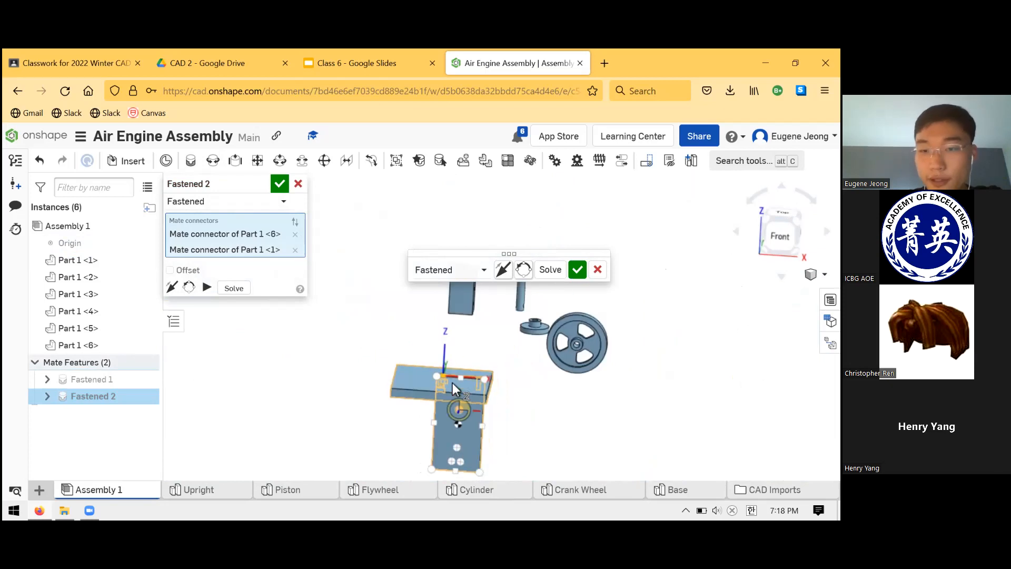
{"action": "scroll", "coordinate": [450, 389], "scroll_direction": "up", "scroll_amount": 2}
{"action": "scroll", "coordinate": [450, 375], "scroll_direction": "up", "scroll_amount": 3}
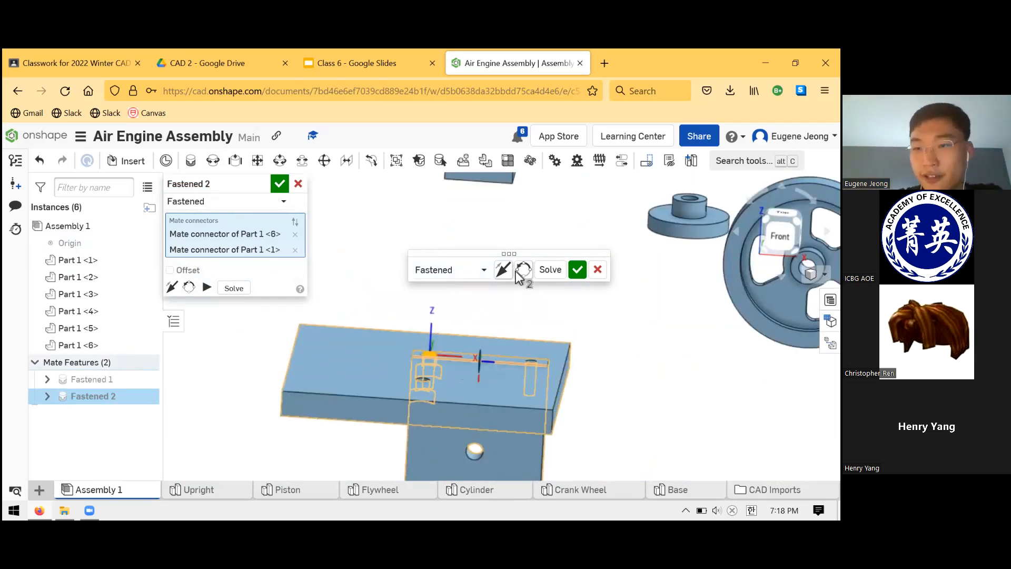
{"action": "scroll", "coordinate": [444, 380], "scroll_direction": "down", "scroll_amount": 2}
{"action": "scroll", "coordinate": [447, 415], "scroll_direction": "down", "scroll_amount": 1}
{"action": "scroll", "coordinate": [434, 358], "scroll_direction": "up", "scroll_amount": 3}
{"action": "scroll", "coordinate": [413, 326], "scroll_direction": "down", "scroll_amount": 2}
{"action": "scroll", "coordinate": [453, 300], "scroll_direction": "up", "scroll_amount": 2}
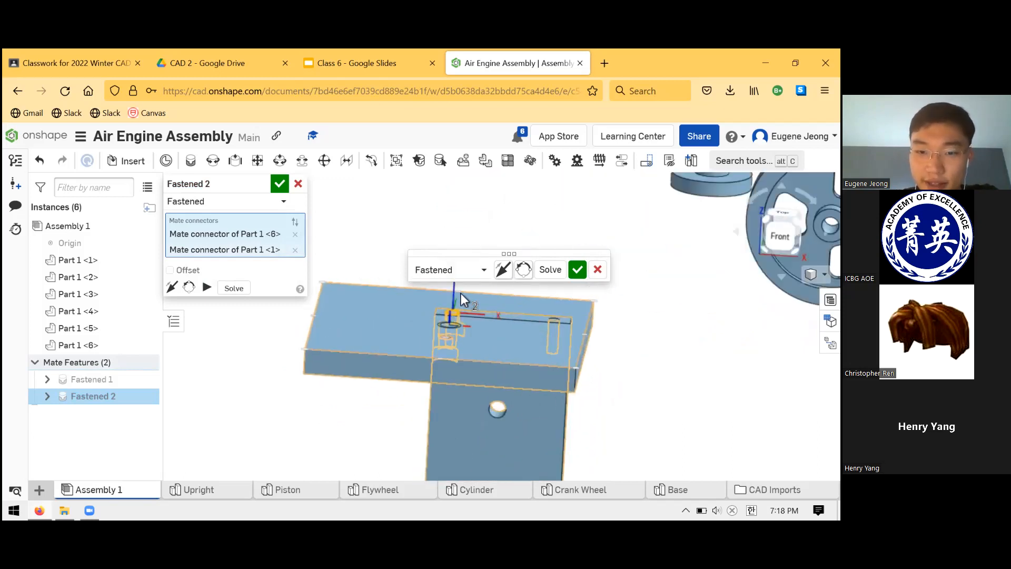
{"action": "left_click", "coordinate": [502, 270]}
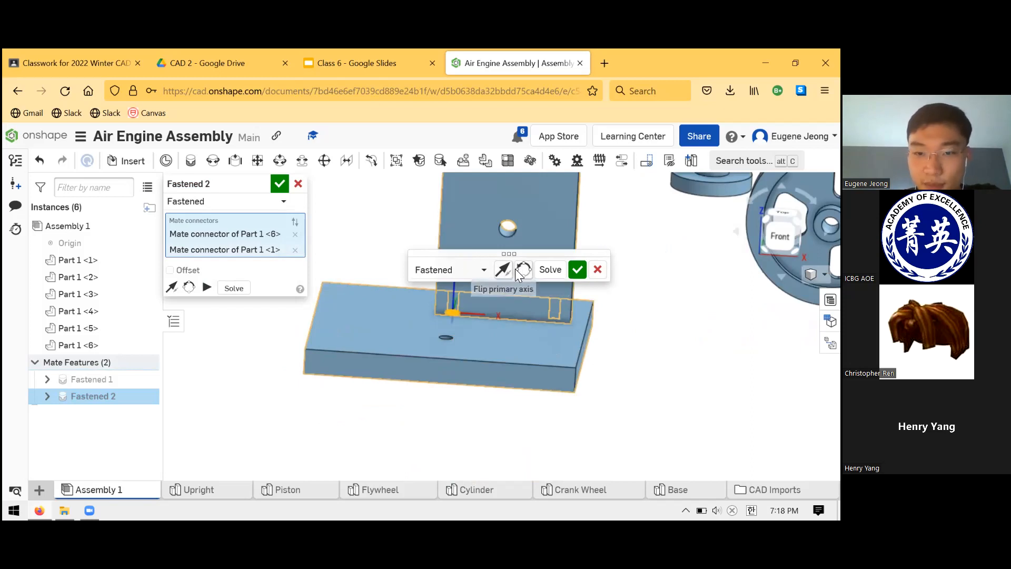
Reorient the mate's secondary axis until the Upright covers both Base holes, and accept the Fastened mate without starting another.
{"action": "left_click", "coordinate": [519, 271]}
{"action": "left_click", "coordinate": [519, 275]}
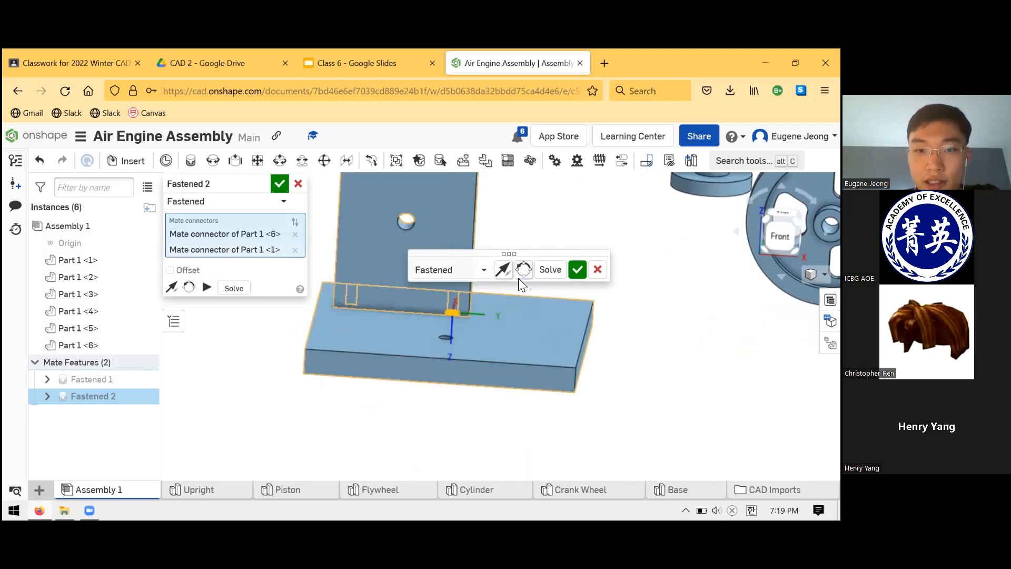
{"action": "left_click", "coordinate": [515, 273]}
{"action": "right_click_drag", "start_coordinate": [515, 303], "coordinate": [497, 323]}
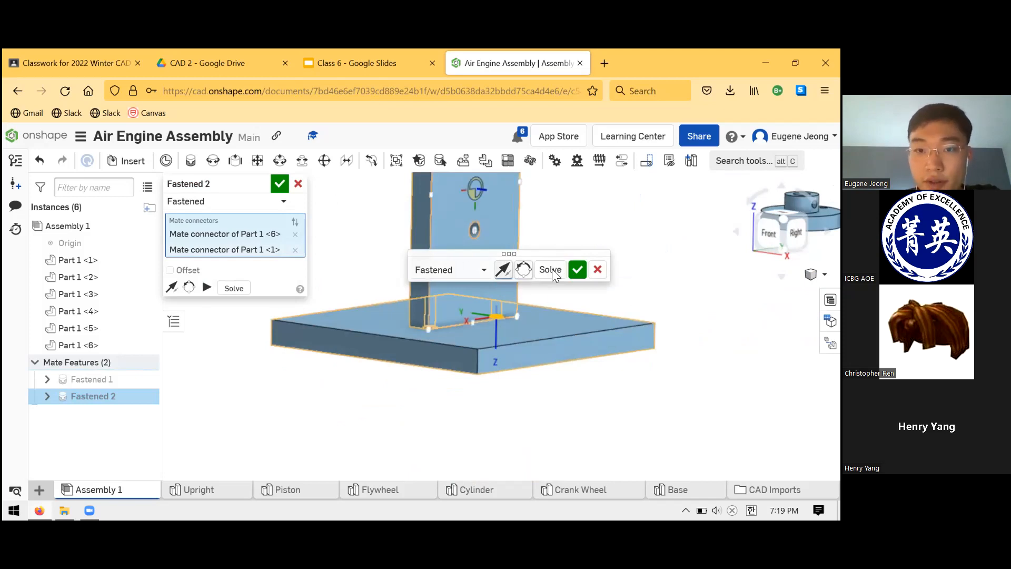
{"action": "left_click", "coordinate": [504, 272]}
{"action": "left_click", "coordinate": [505, 273]}
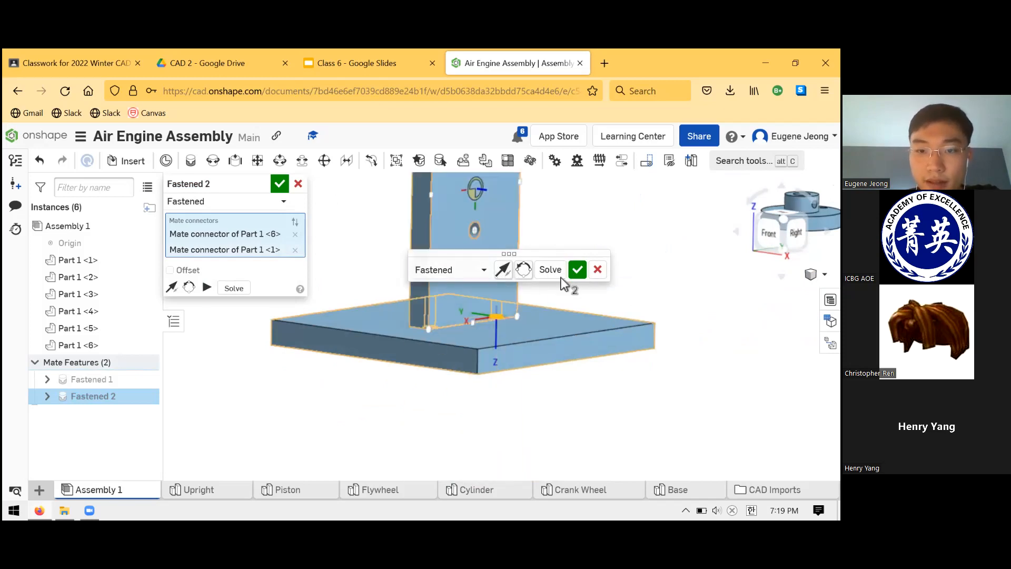
{"action": "left_click", "coordinate": [577, 270]}
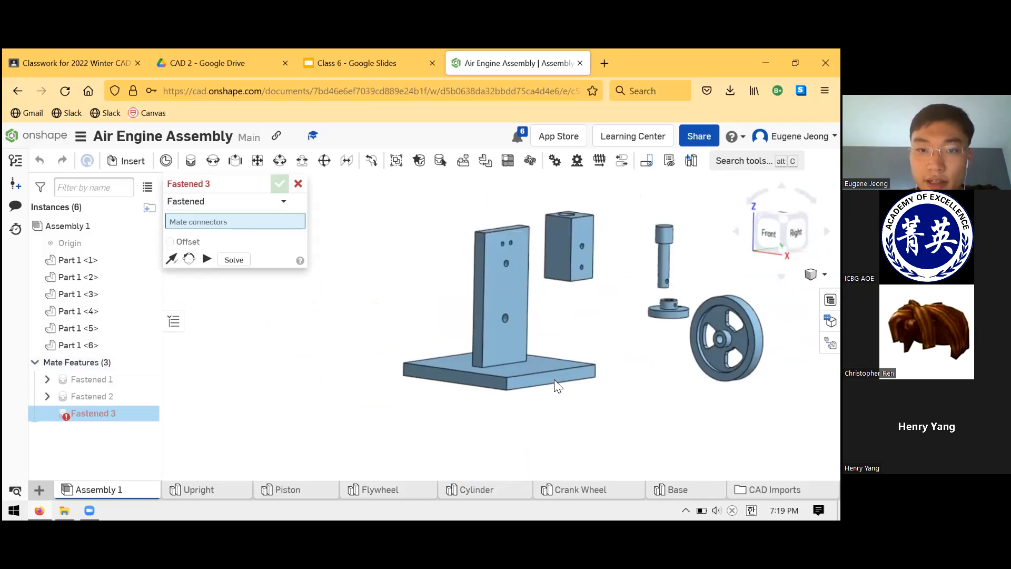
{"action": "left_click", "coordinate": [298, 185]}
Inspect the Base's counterbored holes from below, and check one counterbore's alignment with the Upright's screw hole.
{"action": "right_click_drag", "start_coordinate": [574, 348], "coordinate": [484, 328]}
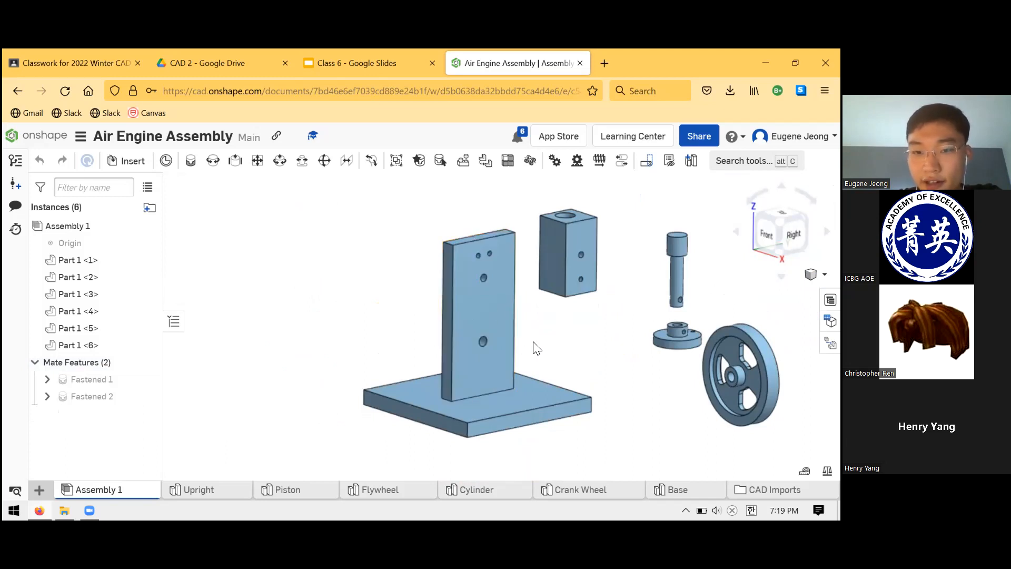
{"action": "right_click_drag", "start_coordinate": [544, 381], "coordinate": [419, 355]}
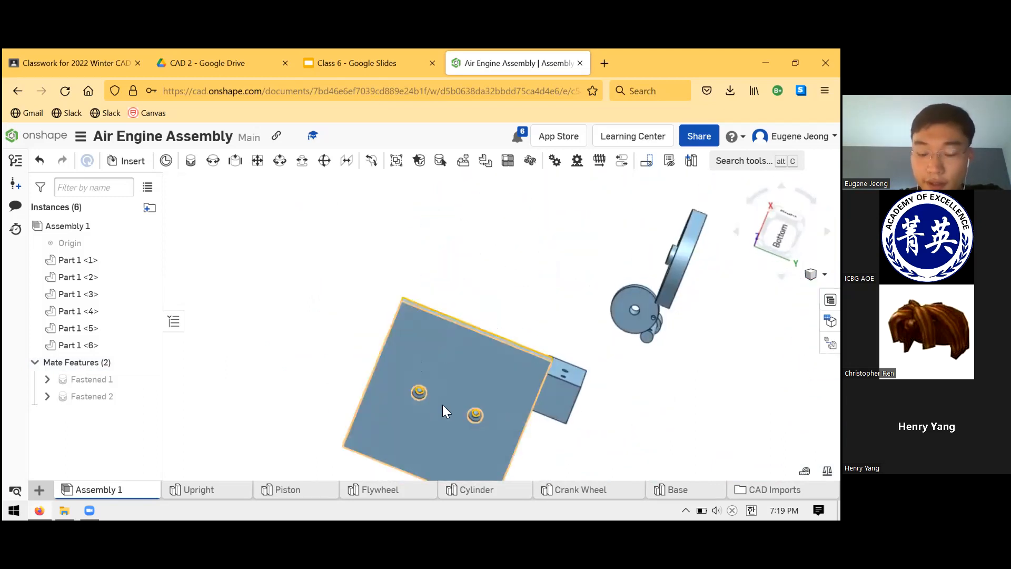
{"action": "scroll", "coordinate": [421, 396], "scroll_direction": "up", "scroll_amount": 8}
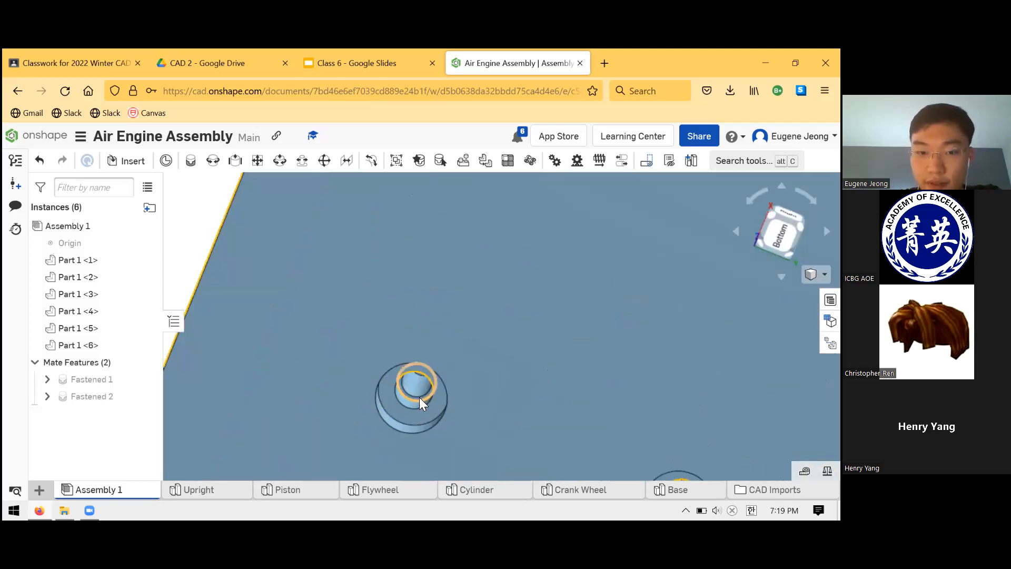
{"action": "mouse_move", "coordinate": [420, 392]}
{"action": "right_mouse_down"}
{"action": "mouse_move", "coordinate": [423, 376]}
{"action": "mouse_move", "coordinate": [433, 381]}
{"action": "right_mouse_up"}
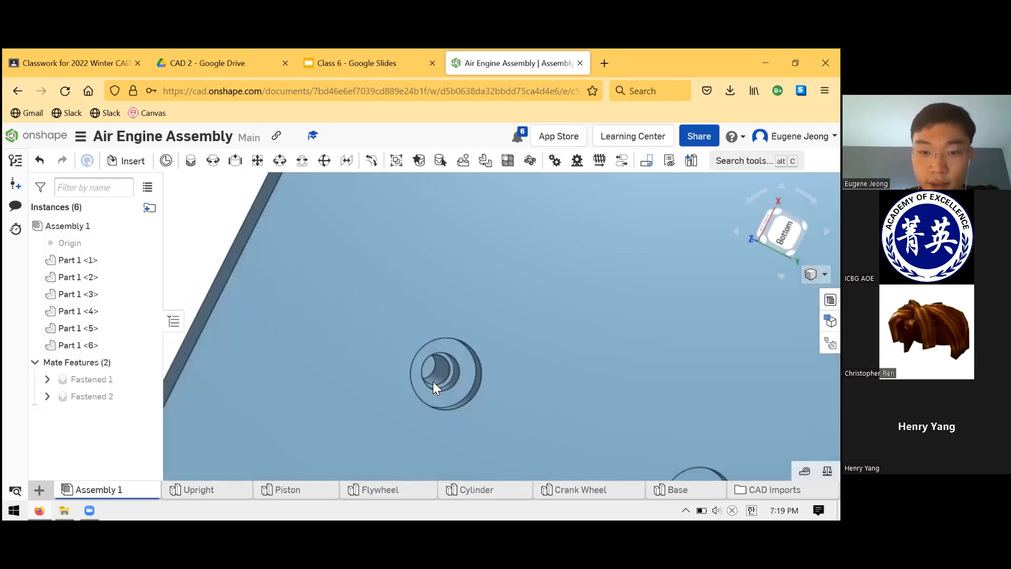
{"action": "scroll", "coordinate": [462, 376], "scroll_direction": "up", "scroll_amount": 6}
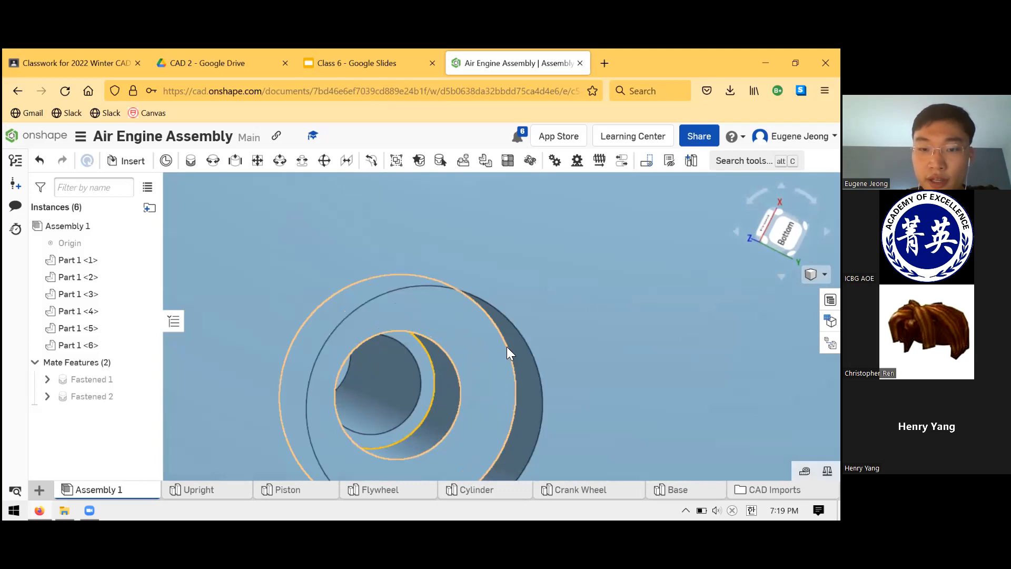
{"action": "left_click", "coordinate": [518, 371]}
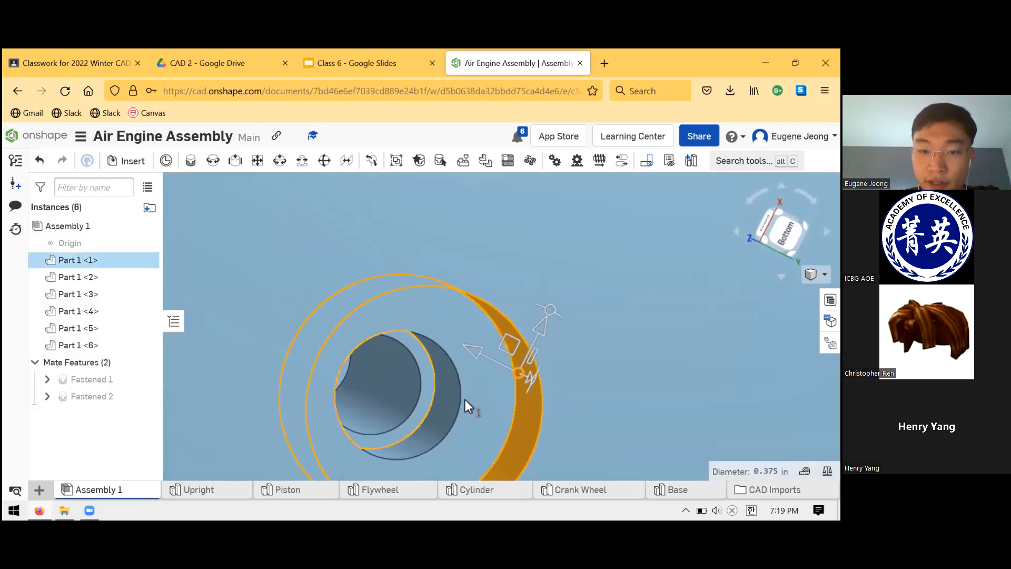
{"action": "left_click", "coordinate": [387, 396]}
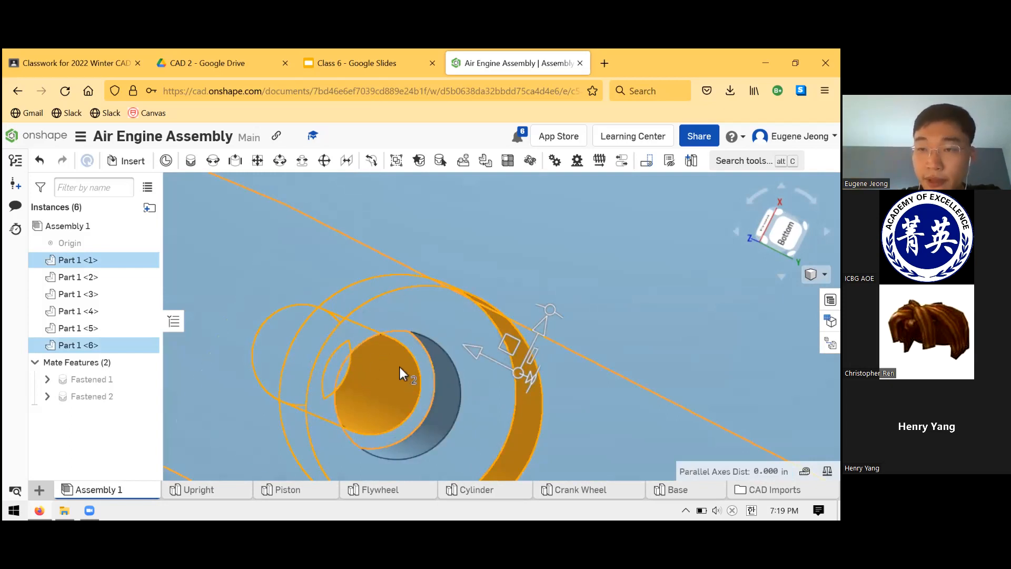
{"action": "scroll", "coordinate": [388, 381], "scroll_direction": "down", "scroll_amount": 10}
{"action": "left_click", "coordinate": [498, 320]}
{"action": "right_click_drag", "start_coordinate": [498, 320], "coordinate": [498, 350]}
{"action": "scroll", "coordinate": [498, 351], "scroll_direction": "down", "scroll_amount": 5}
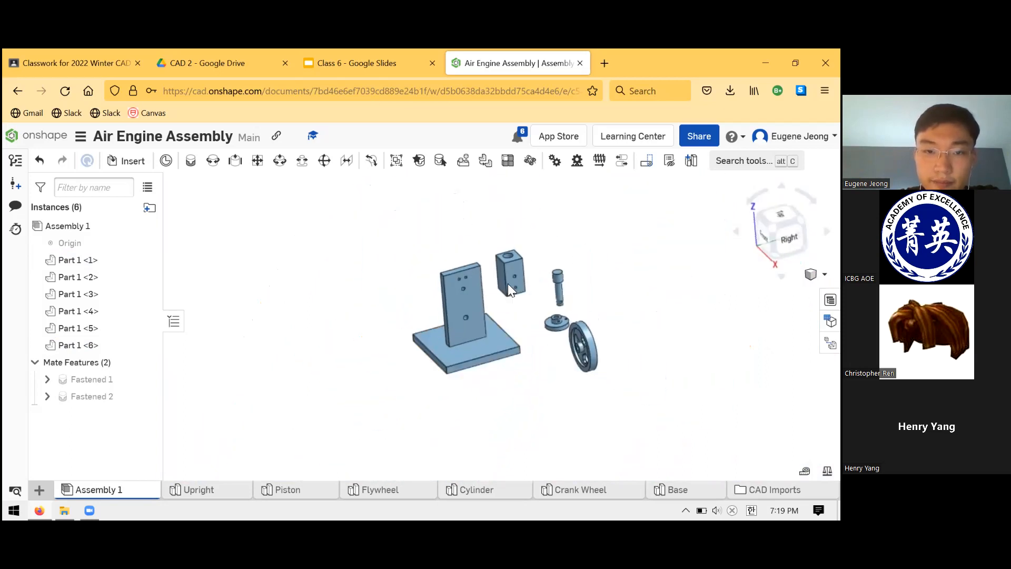
Examine the holes near the Upright's top end from behind and the Upright's position on the Base.
{"action": "scroll", "coordinate": [507, 283], "scroll_direction": "up", "scroll_amount": 3}
{"action": "right_click_drag", "start_coordinate": [430, 345], "coordinate": [537, 345]}
{"action": "scroll", "coordinate": [521, 346], "scroll_direction": "up", "scroll_amount": 1}
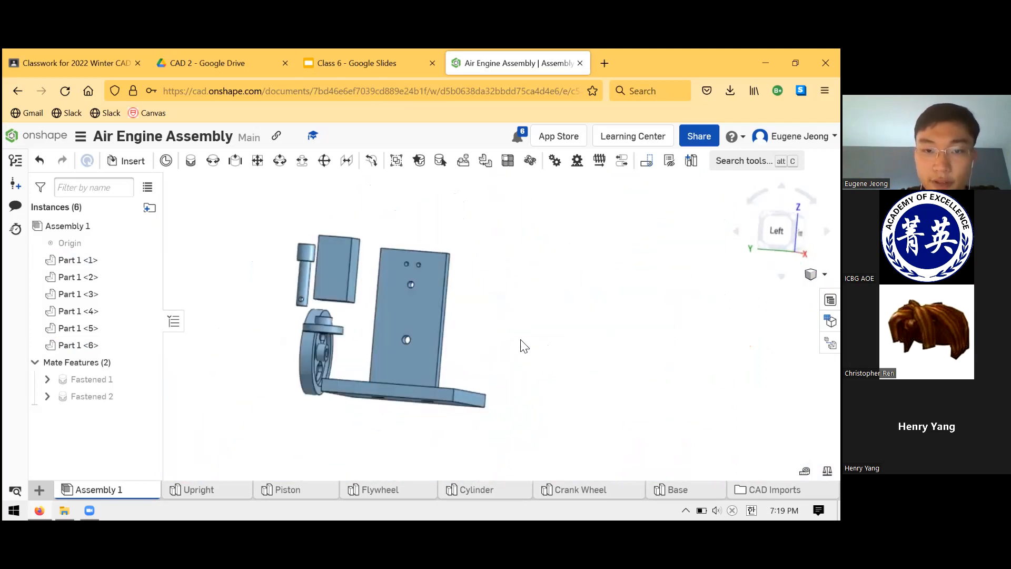
{"action": "scroll", "coordinate": [417, 270], "scroll_direction": "up", "scroll_amount": 5}
{"action": "left_click", "coordinate": [416, 287]}
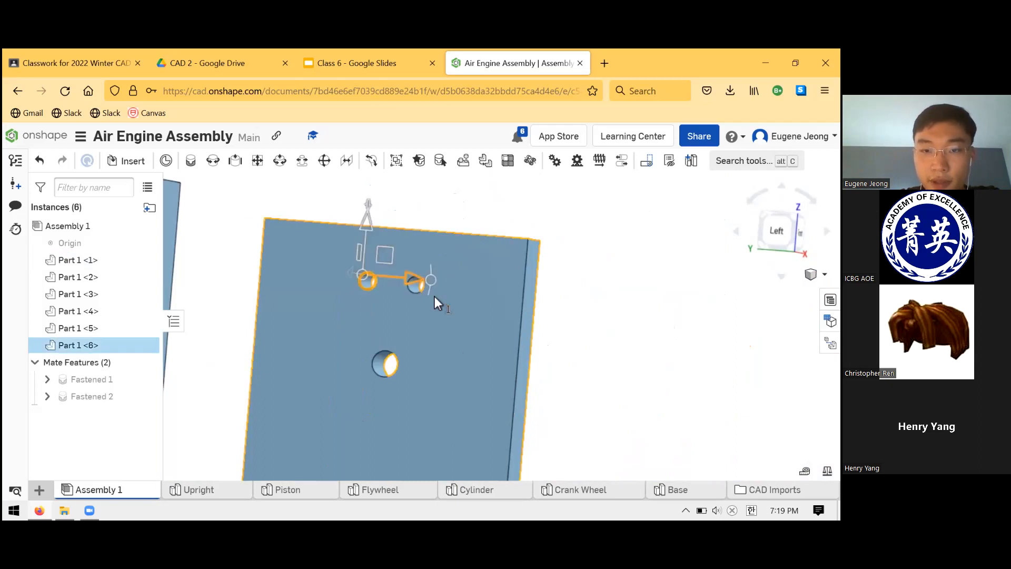
{"action": "left_click", "coordinate": [479, 228]}
{"action": "scroll", "coordinate": [429, 304], "scroll_direction": "up", "scroll_amount": 2}
{"action": "scroll", "coordinate": [435, 312], "scroll_direction": "down", "scroll_amount": 8}
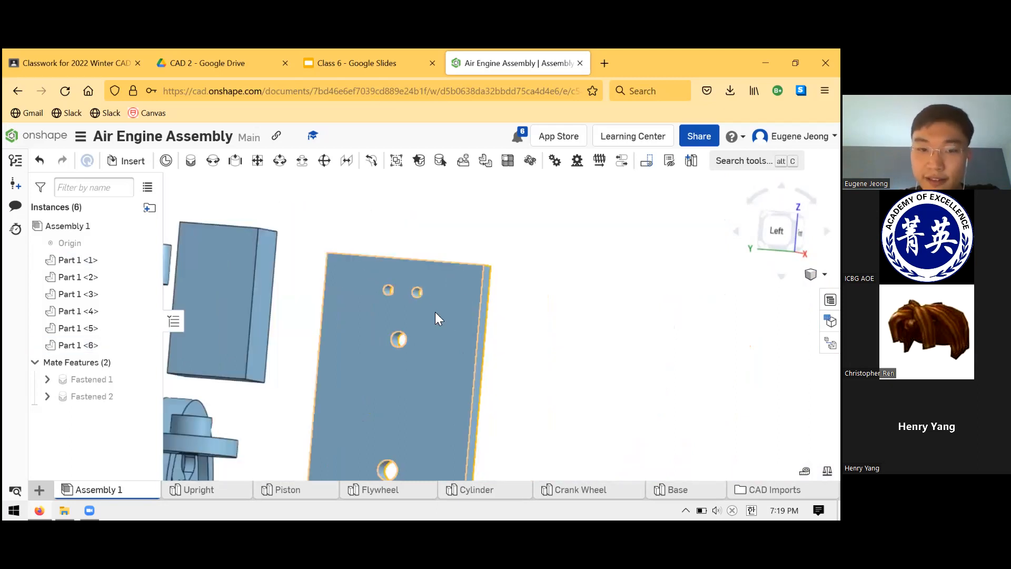
{"action": "scroll", "coordinate": [435, 397], "scroll_direction": "up", "scroll_amount": 3}
{"action": "right_click_drag", "start_coordinate": [485, 375], "coordinate": [440, 287]}
{"action": "right_click_drag", "start_coordinate": [407, 415], "coordinate": [345, 414]}
{"action": "scroll", "coordinate": [345, 415], "scroll_direction": "down", "scroll_amount": 3}
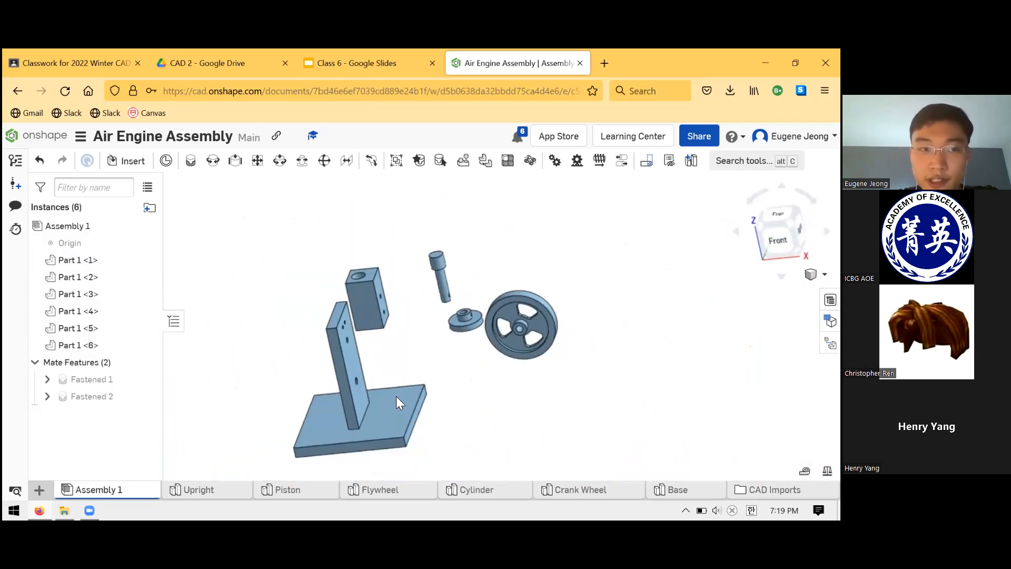
Compare the assembly with the engine picture on the "Air Engine Project, final day" slide in Google Slides, and return to the Onshape assembly.
{"action": "scroll", "coordinate": [369, 396], "scroll_direction": "up", "scroll_amount": 3}
{"action": "middle_click_drag", "start_coordinate": [366, 396], "coordinate": [403, 348]}
{"action": "right_click_drag", "start_coordinate": [441, 335], "coordinate": [343, 63]}
{"action": "left_click", "coordinate": [343, 64]}
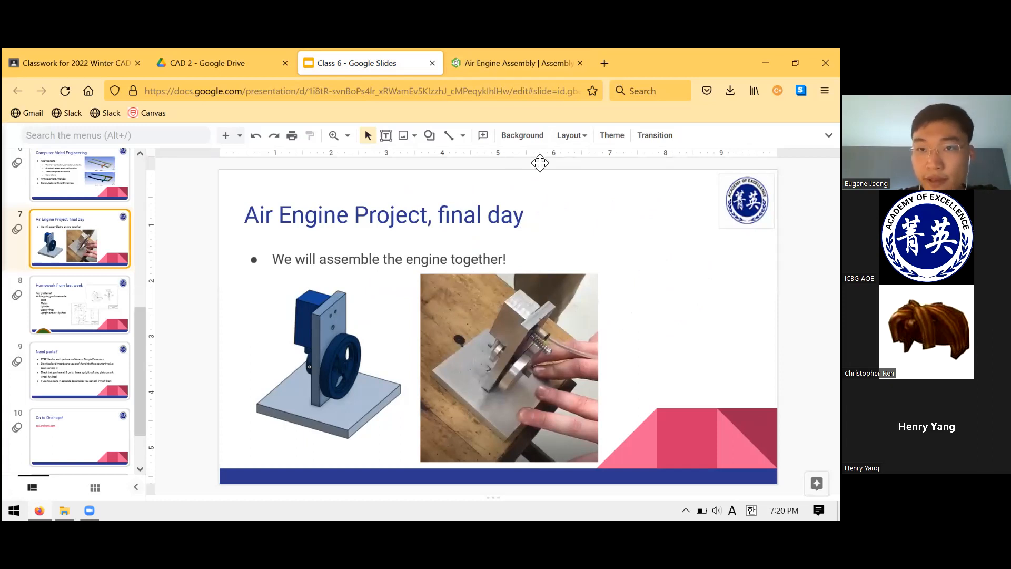
{"action": "left_click", "coordinate": [504, 64]}
{"action": "right_click_drag", "start_coordinate": [453, 296], "coordinate": [360, 48]}
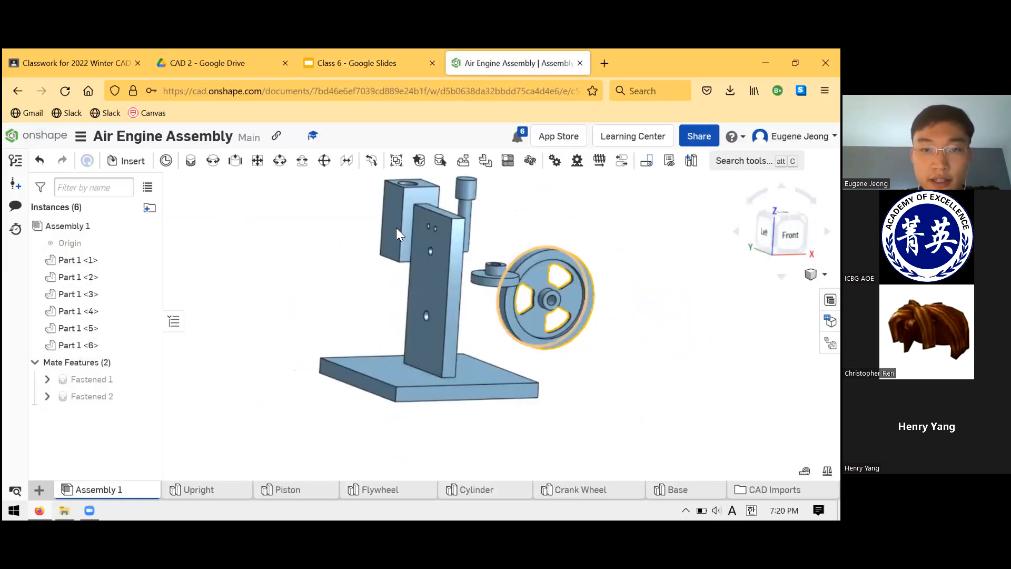
{"action": "left_click_drag", "start_coordinate": [359, 243], "coordinate": [324, 295]}
{"action": "right_click_drag", "start_coordinate": [340, 266], "coordinate": [377, 271]}
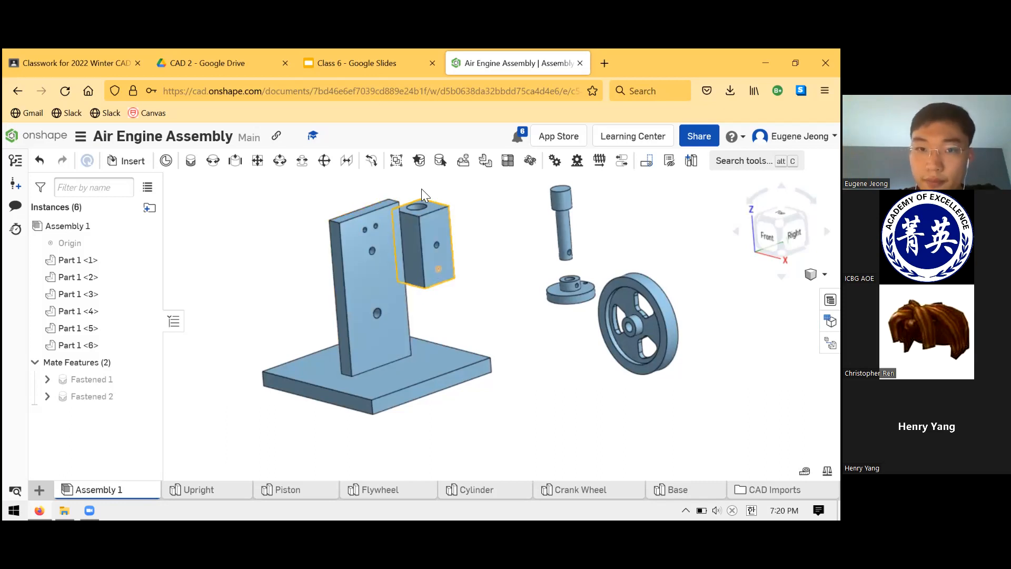
Start a Revolute mate joining the Cylinder's upper side hole to the Upright's hole below the two small upper holes.
{"action": "scroll", "coordinate": [400, 219], "scroll_direction": "up", "scroll_amount": 2}
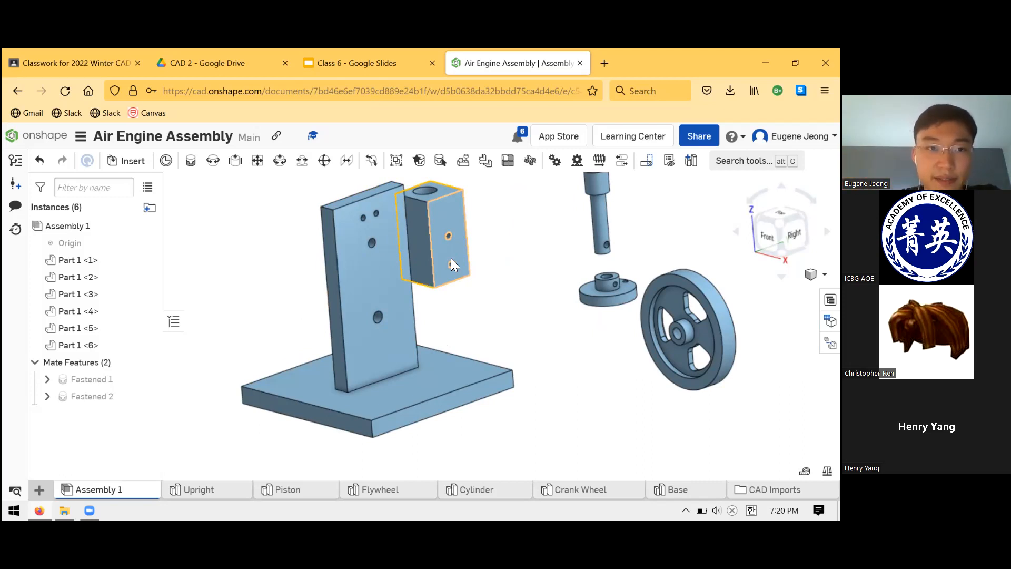
{"action": "left_click", "coordinate": [216, 168]}
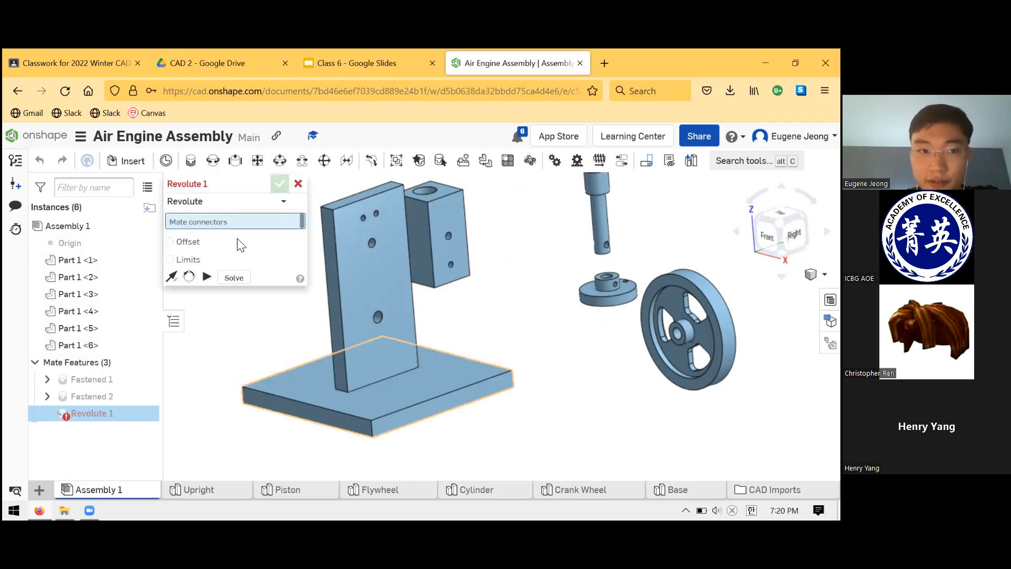
{"action": "scroll", "coordinate": [414, 196], "scroll_direction": "down", "scroll_amount": 2}
{"action": "scroll", "coordinate": [471, 294], "scroll_direction": "up", "scroll_amount": 6}
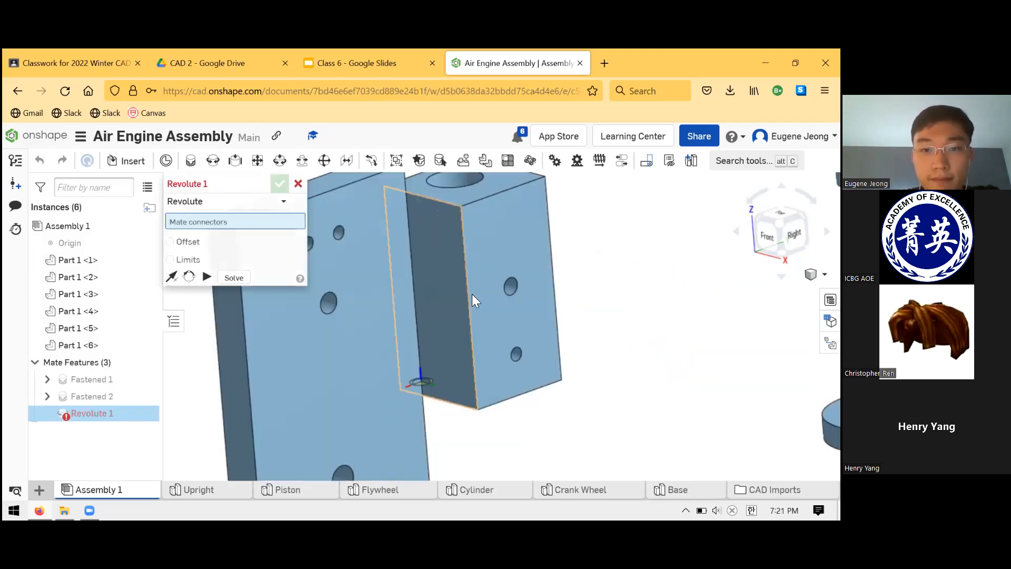
{"action": "scroll", "coordinate": [472, 294], "scroll_direction": "up", "scroll_amount": 4}
{"action": "left_click", "coordinate": [584, 309]}
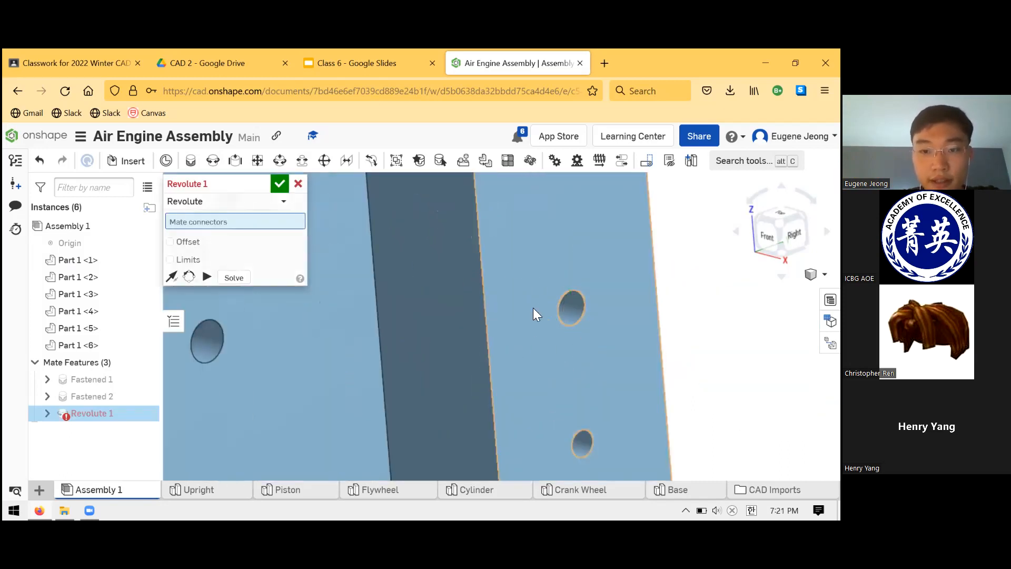
{"action": "scroll", "coordinate": [520, 285], "scroll_direction": "down", "scroll_amount": 5}
{"action": "scroll", "coordinate": [371, 306], "scroll_direction": "up", "scroll_amount": 4}
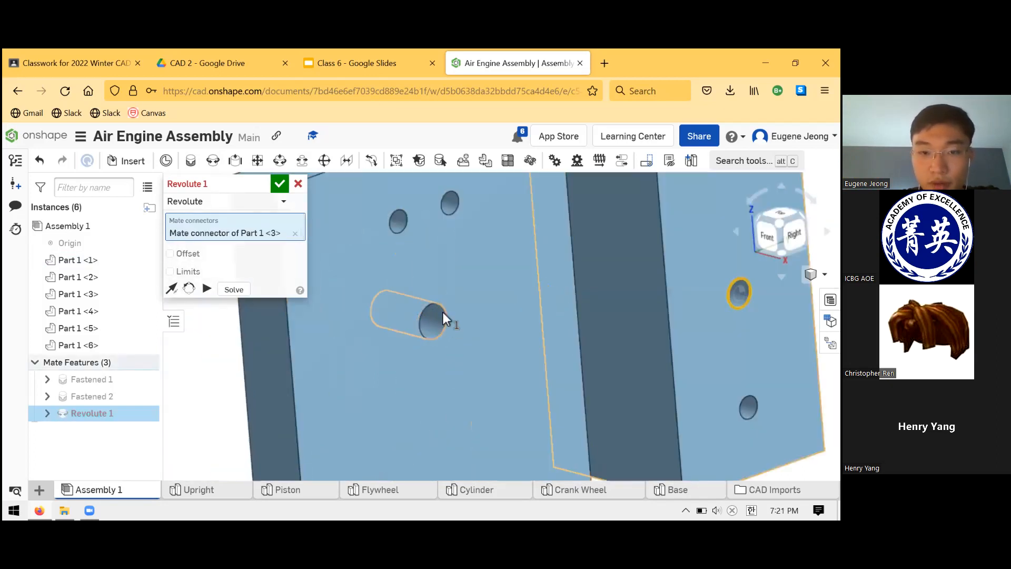
{"action": "left_click", "coordinate": [456, 330]}
{"action": "scroll", "coordinate": [446, 311], "scroll_direction": "down", "scroll_amount": 3}
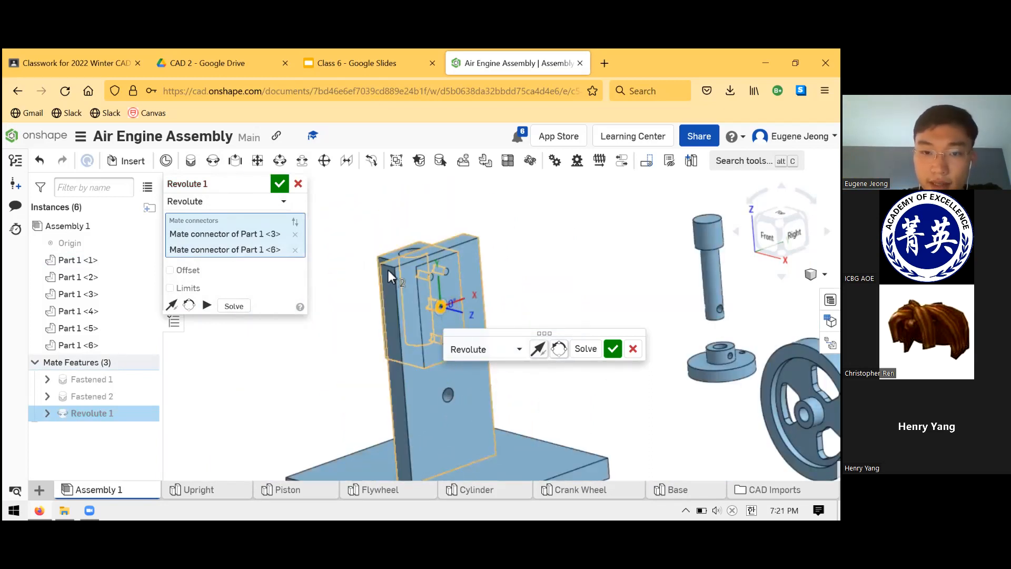
Flip the Revolute mate's primary axis so the Cylinder sits on the Upright's side facing the loose parts, and accept the mate.
{"action": "left_click", "coordinate": [539, 350]}
{"action": "right_click_drag", "start_coordinate": [519, 263], "coordinate": [500, 327]}
{"action": "left_click", "coordinate": [610, 357]}
{"action": "key", "text": "m"}
{"action": "scroll", "coordinate": [538, 301], "scroll_direction": "down", "scroll_amount": 3}
{"action": "scroll", "coordinate": [538, 300], "scroll_direction": "up", "scroll_amount": 4}
{"action": "scroll", "coordinate": [579, 314], "scroll_direction": "up", "scroll_amount": 3}
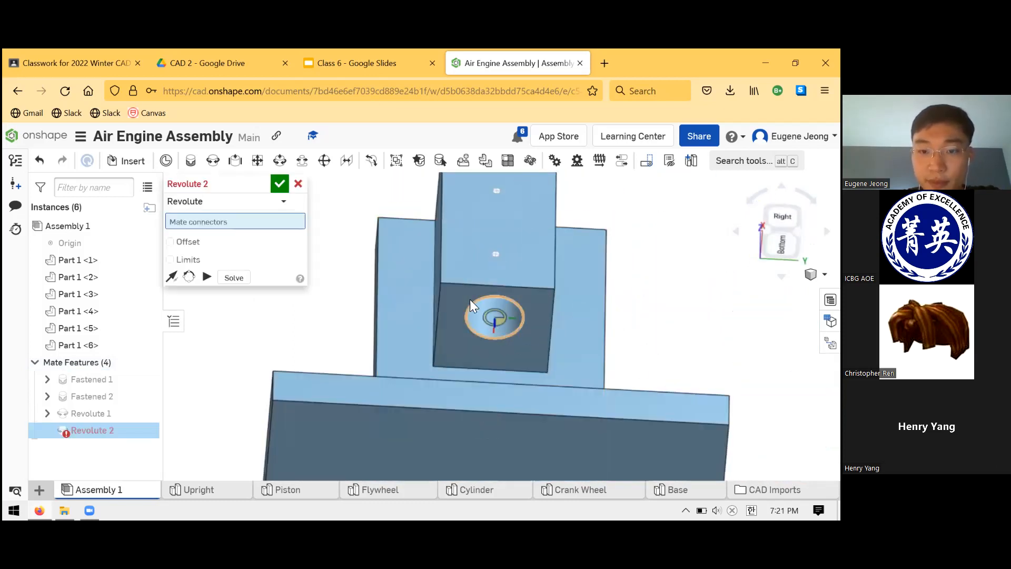
{"action": "left_click", "coordinate": [498, 316]}
{"action": "key", "text": "Escape"}
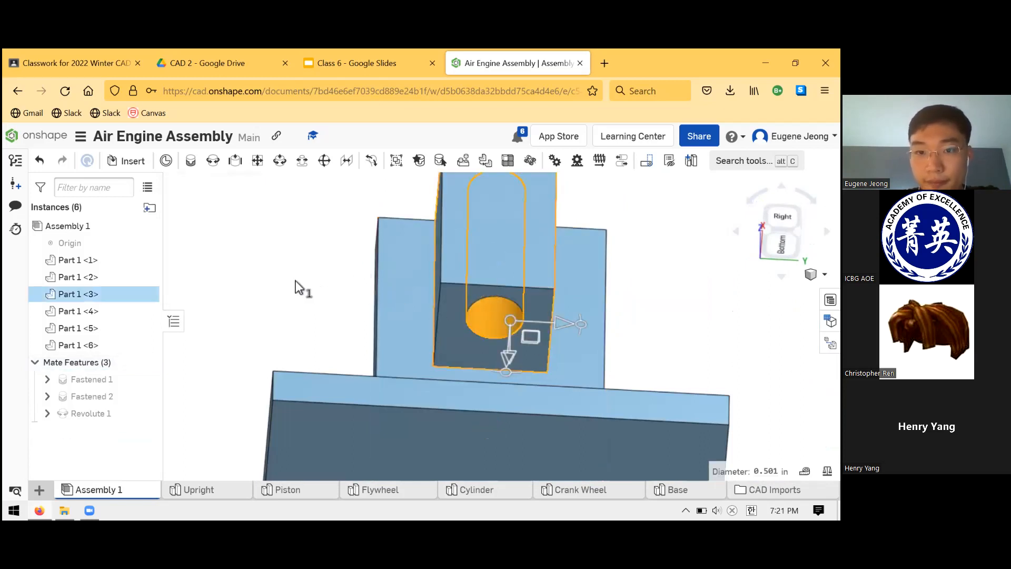
Swing the Cylinder about its Revolute mate into a tilted position on the Upright.
{"action": "right_click_drag", "start_coordinate": [318, 293], "coordinate": [322, 350]}
{"action": "scroll", "coordinate": [344, 345], "scroll_direction": "down", "scroll_amount": 8}
{"action": "right_click_drag", "start_coordinate": [383, 283], "coordinate": [408, 275]}
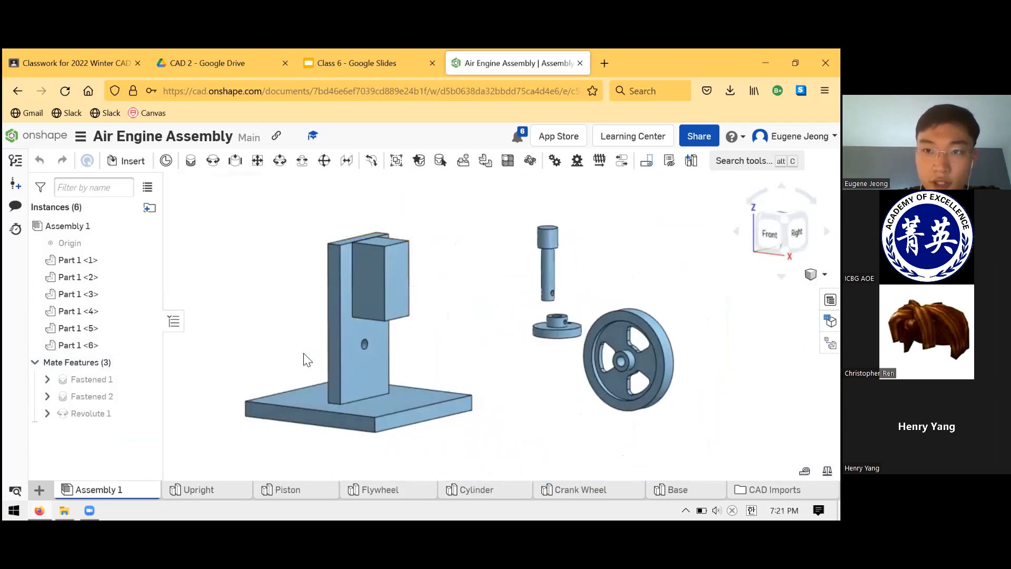
{"action": "left_click_drag", "start_coordinate": [419, 304], "coordinate": [374, 307]}
{"action": "scroll", "coordinate": [541, 296], "scroll_direction": "down", "scroll_amount": 3}
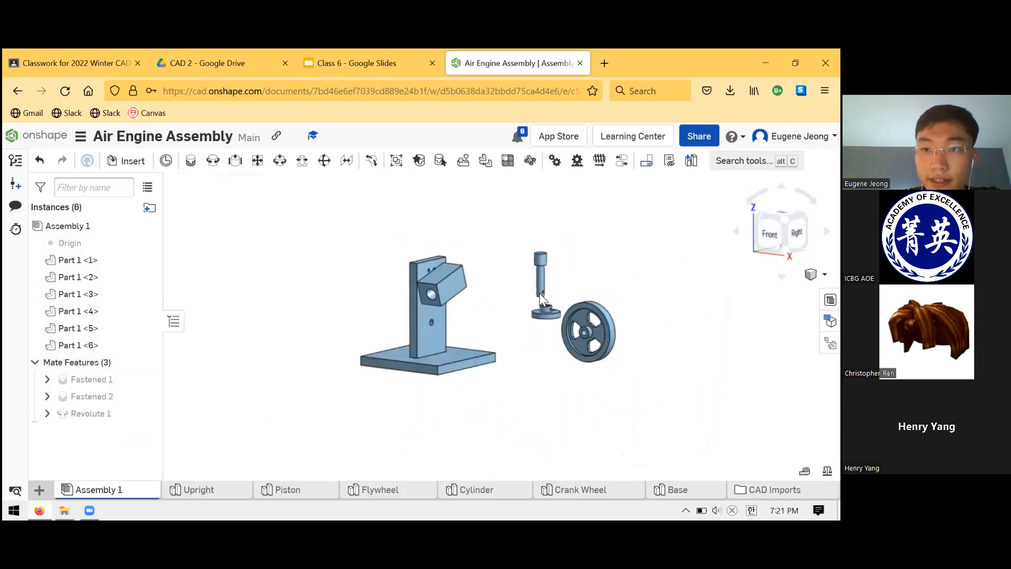
{"action": "scroll", "coordinate": [474, 266], "scroll_direction": "up", "scroll_amount": 3}
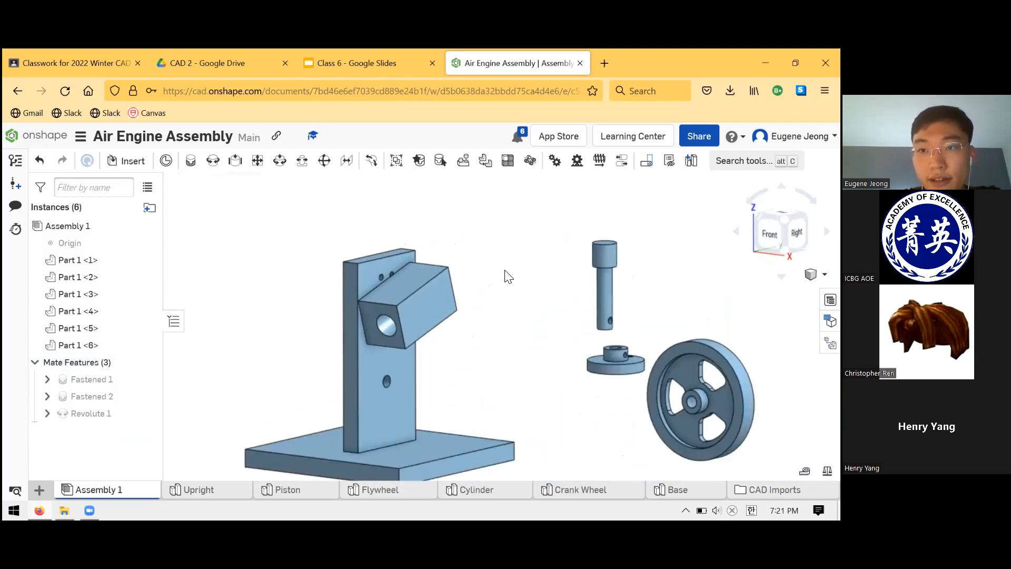
{"action": "right_click_drag", "start_coordinate": [513, 282], "coordinate": [490, 266]}
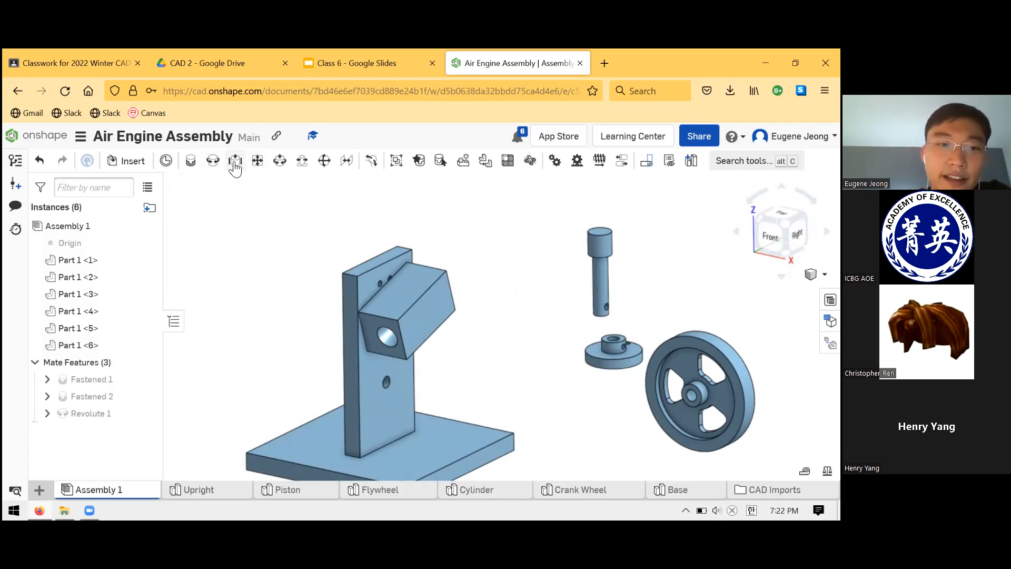
Start a Slider mate and choose the centre of the Piston head's end face as its first connector.
{"action": "left_click", "coordinate": [235, 162]}
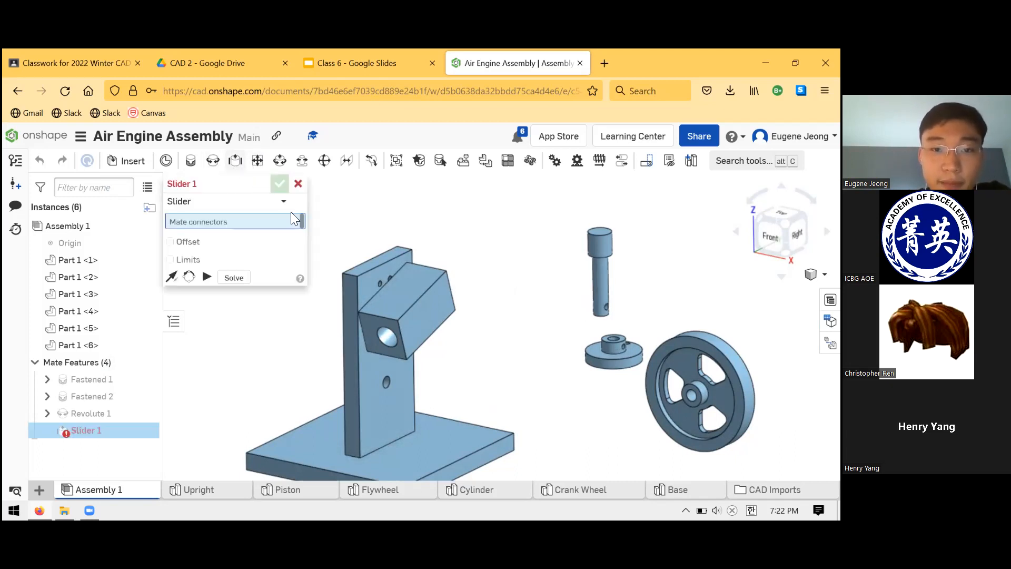
{"action": "right_click_drag", "start_coordinate": [490, 225], "coordinate": [507, 255]}
{"action": "scroll", "coordinate": [532, 234], "scroll_direction": "down", "scroll_amount": 2}
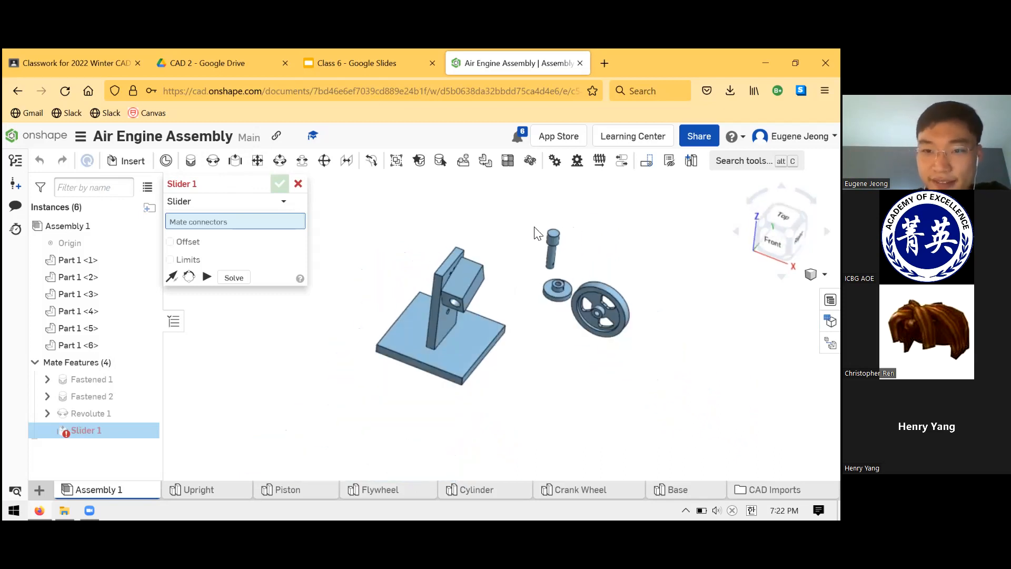
{"action": "scroll", "coordinate": [547, 232], "scroll_direction": "up", "scroll_amount": 5}
{"action": "scroll", "coordinate": [534, 234], "scroll_direction": "up", "scroll_amount": 2}
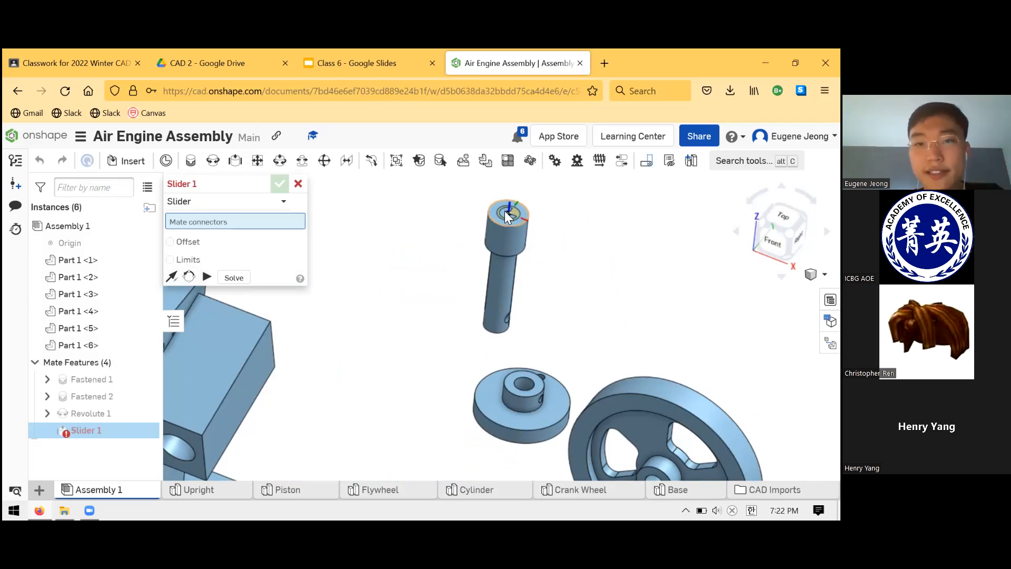
{"action": "left_click", "coordinate": [506, 210]}
Complete the Slider mate at the centre of the Cylinder's bore opening, and accept it without starting another.
{"action": "scroll", "coordinate": [450, 279], "scroll_direction": "down", "scroll_amount": 2}
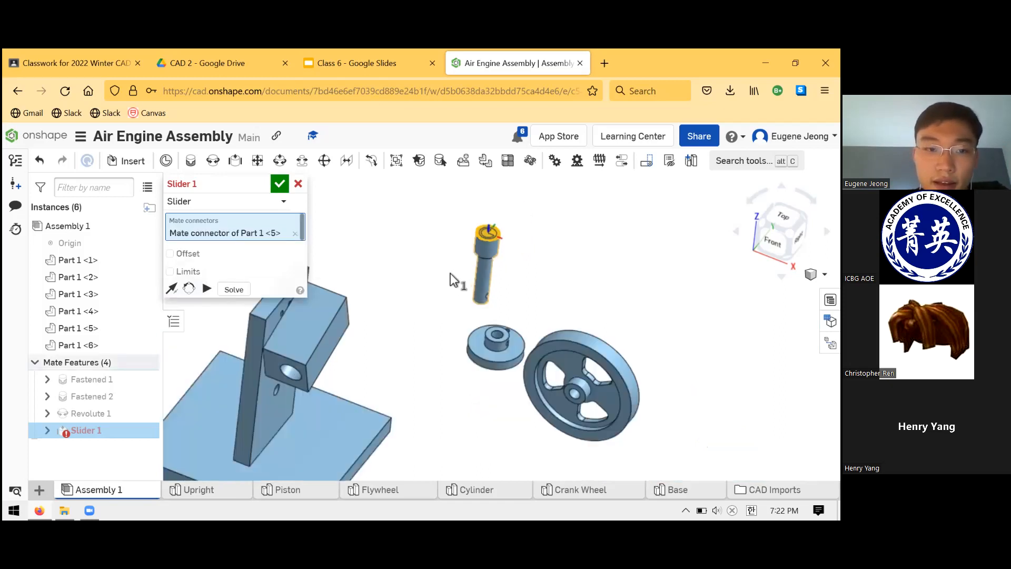
{"action": "scroll", "coordinate": [450, 275], "scroll_direction": "down", "scroll_amount": 3}
{"action": "scroll", "coordinate": [364, 316], "scroll_direction": "up", "scroll_amount": 5}
{"action": "right_click_drag", "start_coordinate": [393, 380], "coordinate": [365, 326]}
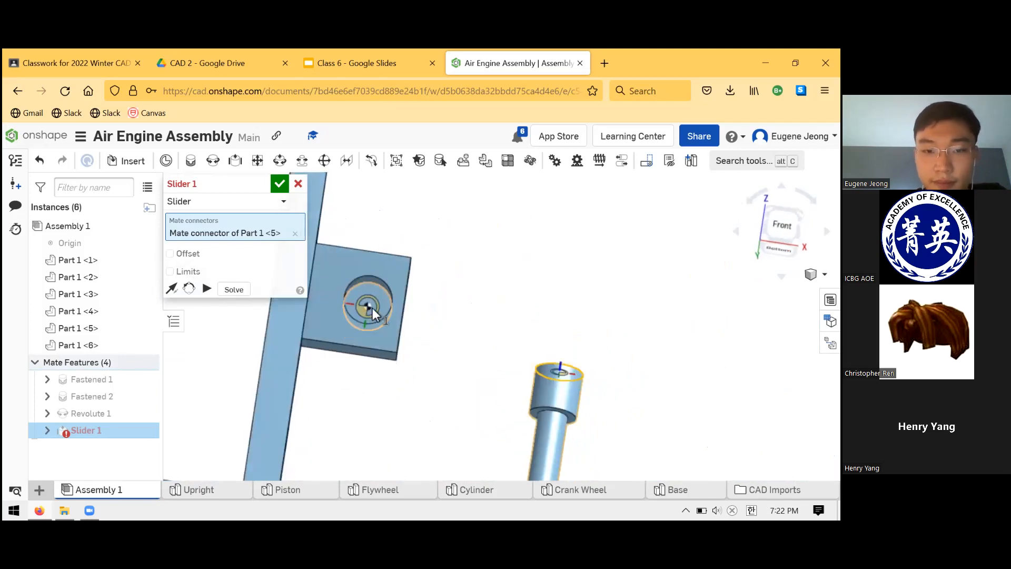
{"action": "right_click_drag", "start_coordinate": [364, 308], "coordinate": [363, 314]}
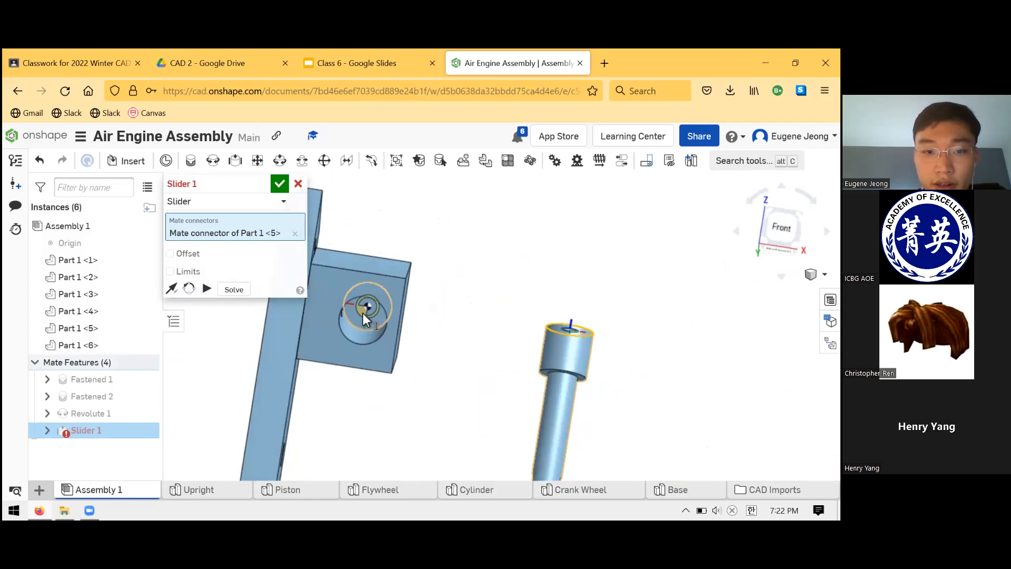
{"action": "left_click", "coordinate": [349, 339]}
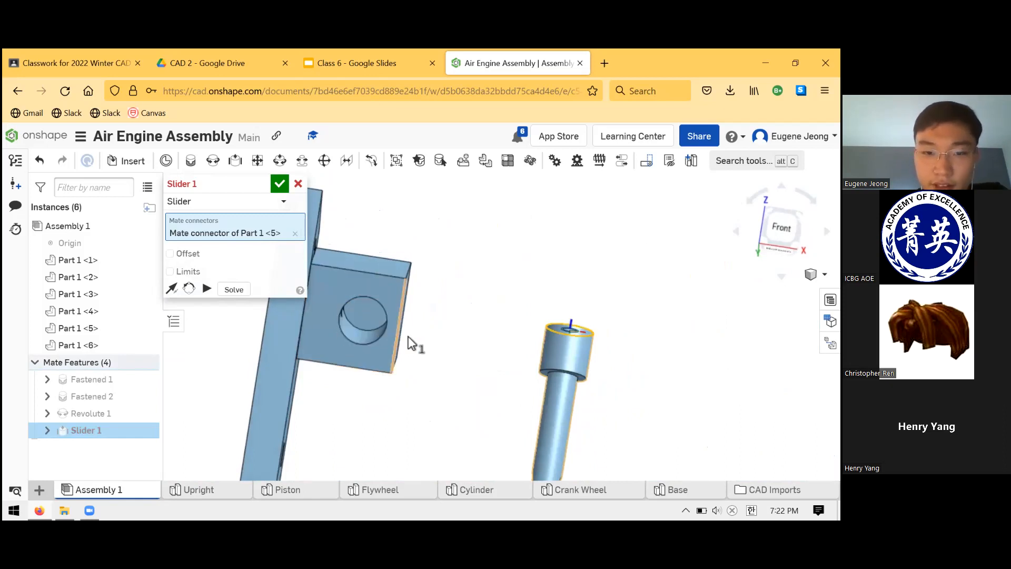
{"action": "right_click_drag", "start_coordinate": [460, 323], "coordinate": [286, 342]}
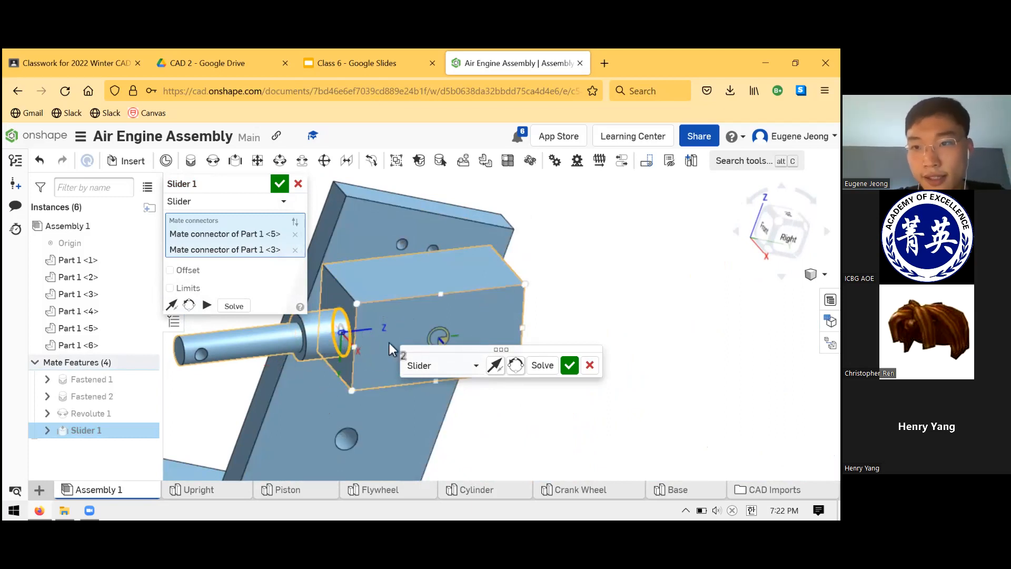
{"action": "left_click", "coordinate": [570, 365]}
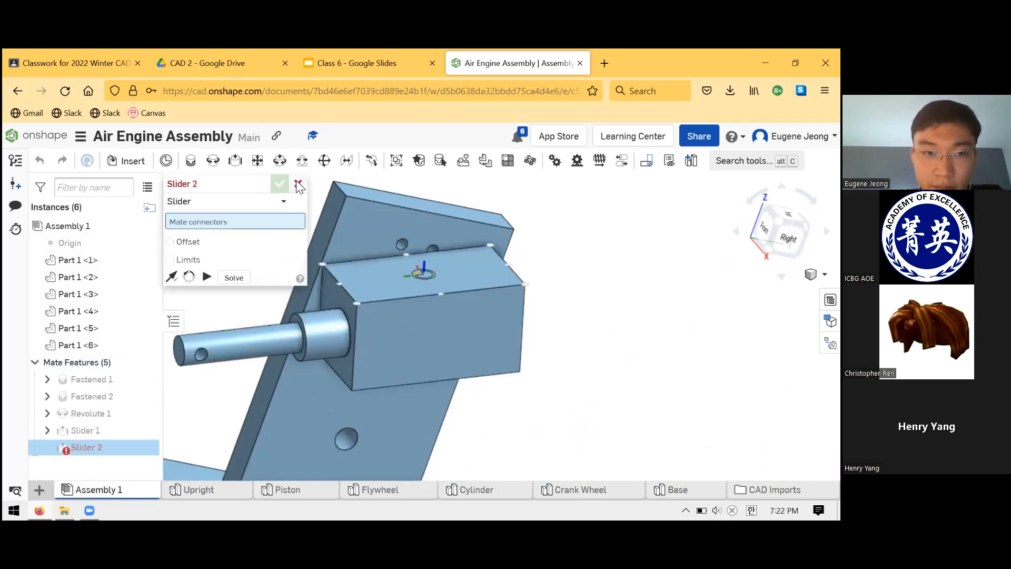
{"action": "left_click", "coordinate": [298, 184]}
Slide the Piston into the Cylinder's bore and swing both to a steeper angle on the Upright.
{"action": "left_click_drag", "start_coordinate": [271, 341], "coordinate": [316, 302]}
{"action": "left_click_drag", "start_coordinate": [386, 344], "coordinate": [358, 375]}
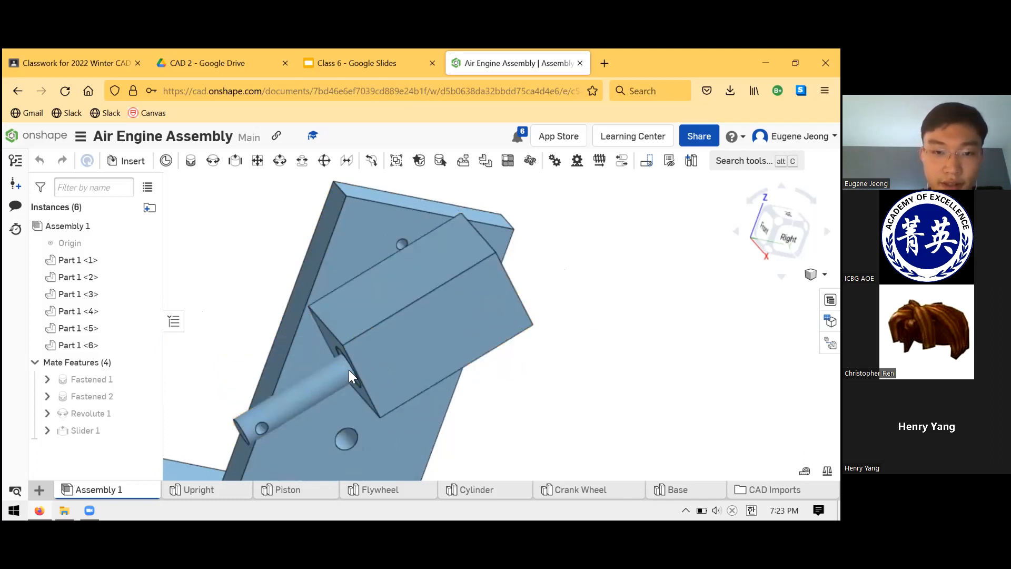
{"action": "left_click_drag", "start_coordinate": [268, 397], "coordinate": [296, 384]}
{"action": "scroll", "coordinate": [529, 309], "scroll_direction": "up", "scroll_amount": 4}
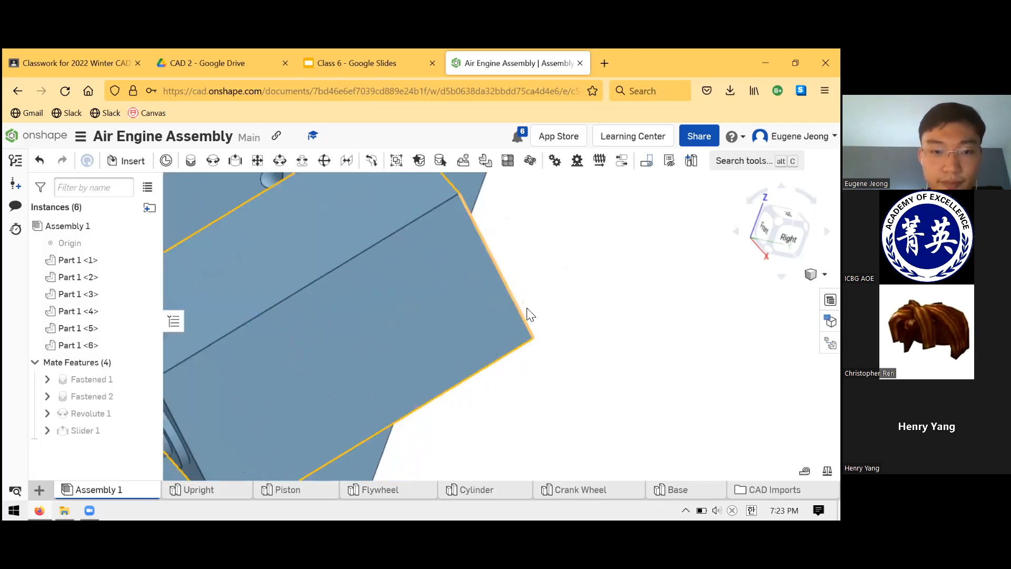
{"action": "scroll", "coordinate": [529, 313], "scroll_direction": "down", "scroll_amount": 5}
{"action": "right_click_drag", "start_coordinate": [474, 338], "coordinate": [526, 387]}
Compare the assembly with the pictures on the "Air Engine Project, final day" slide in Google Slides, and return to Onshape.
{"action": "left_click", "coordinate": [382, 59]}
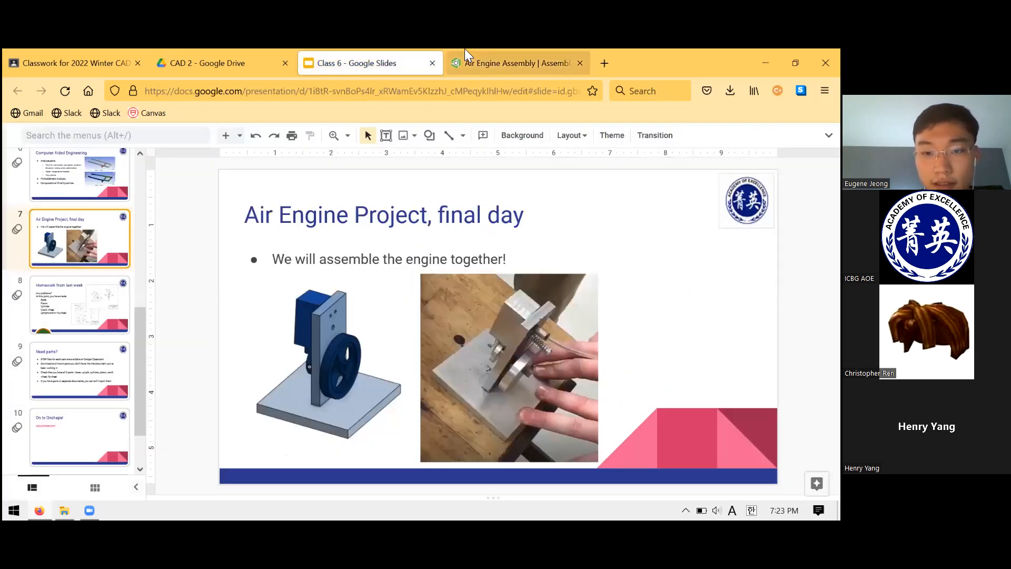
{"action": "left_click", "coordinate": [466, 53]}
{"action": "right_click_drag", "start_coordinate": [545, 329], "coordinate": [435, 329]}
{"action": "scroll", "coordinate": [414, 325], "scroll_direction": "up", "scroll_amount": 3}
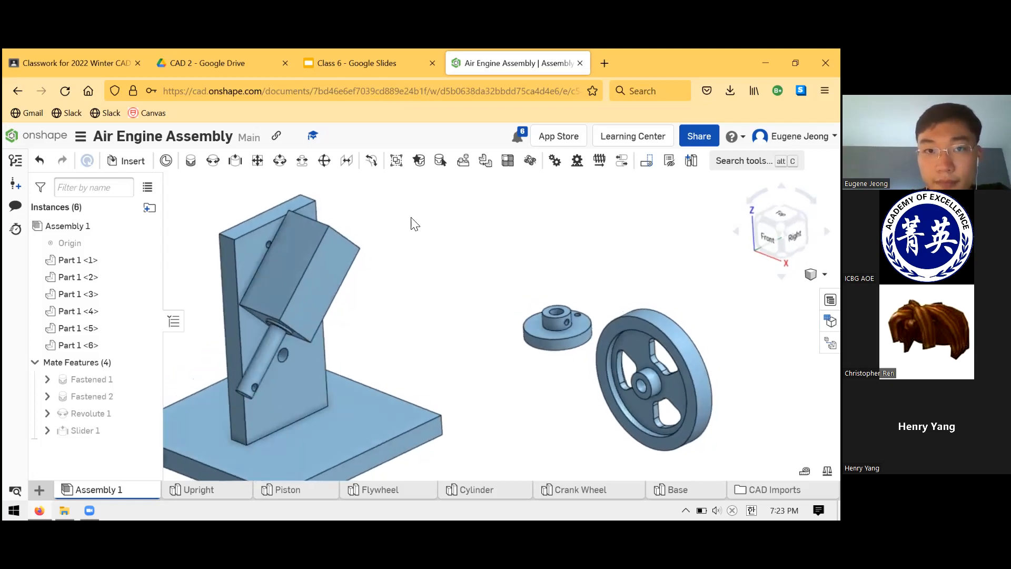
{"action": "left_click", "coordinate": [360, 63]}
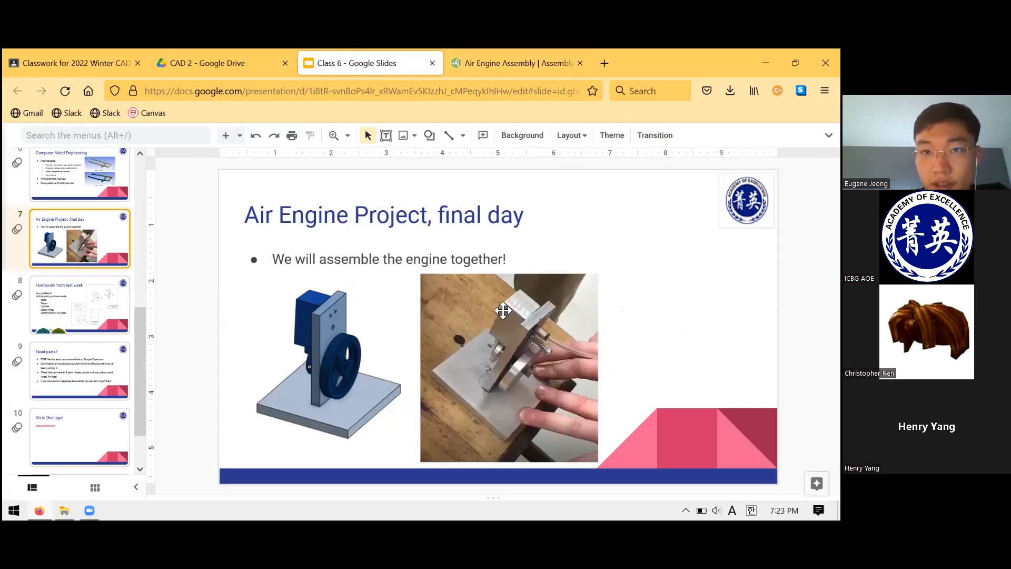
{"action": "key", "text": "ctrl+Tab"}
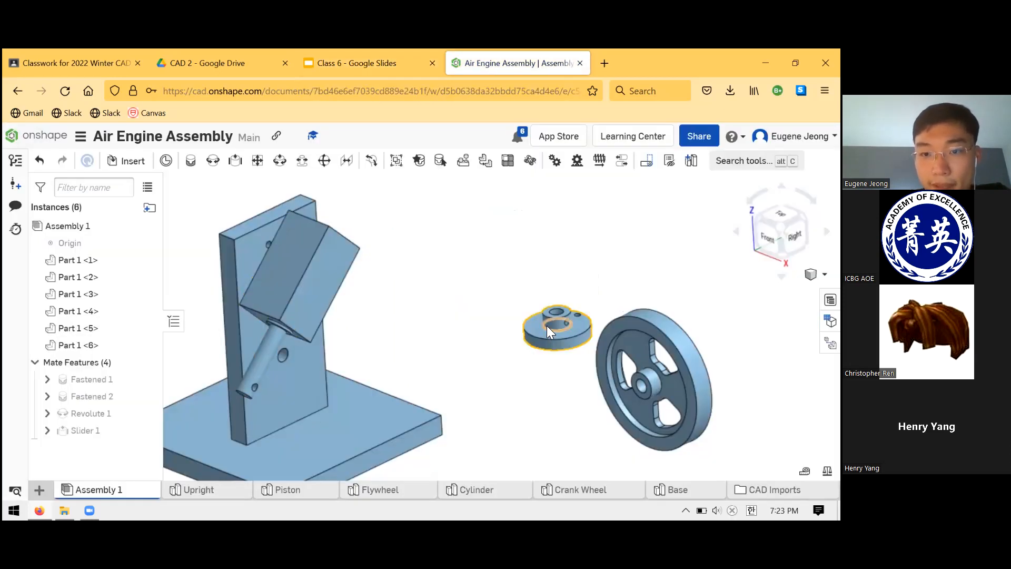
Move the Crank Wheel closer to the Upright and point out the Upright's lower hole.
{"action": "left_click_drag", "start_coordinate": [538, 327], "coordinate": [499, 368]}
{"action": "right_click_drag", "start_coordinate": [499, 311], "coordinate": [491, 283]}
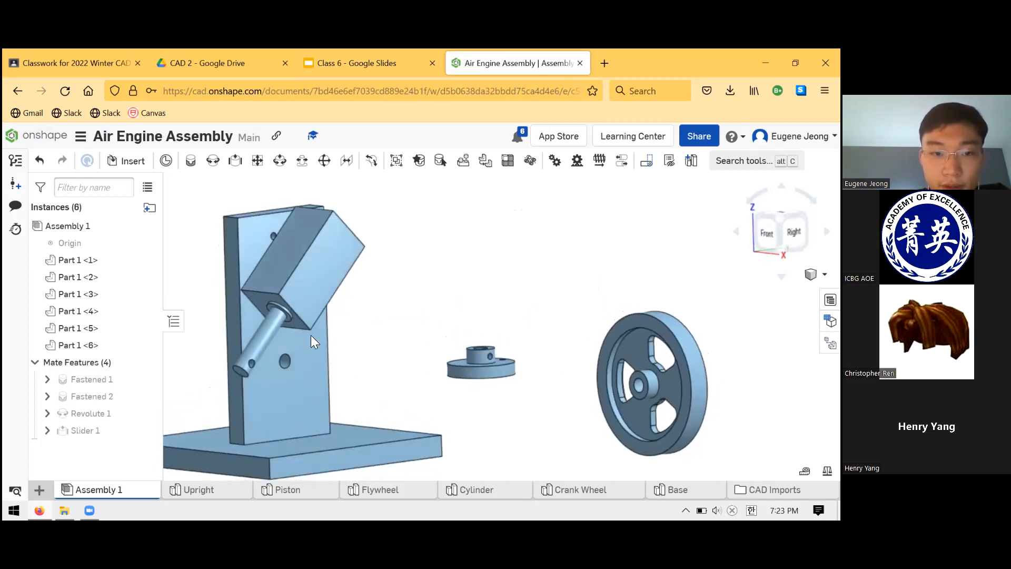
{"action": "left_click", "coordinate": [286, 361]}
{"action": "left_click", "coordinate": [394, 364]}
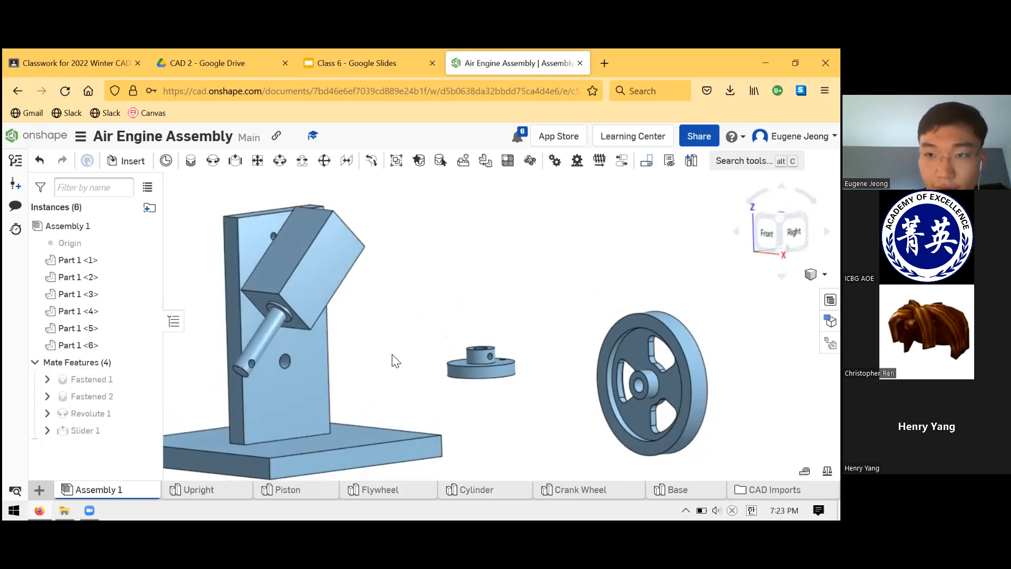
Check the Crank Wheel's placement in the Google Slides engine pictures against the Upright's lower hole, and return to Onshape.
{"action": "left_click", "coordinate": [375, 62]}
{"action": "left_click", "coordinate": [476, 64]}
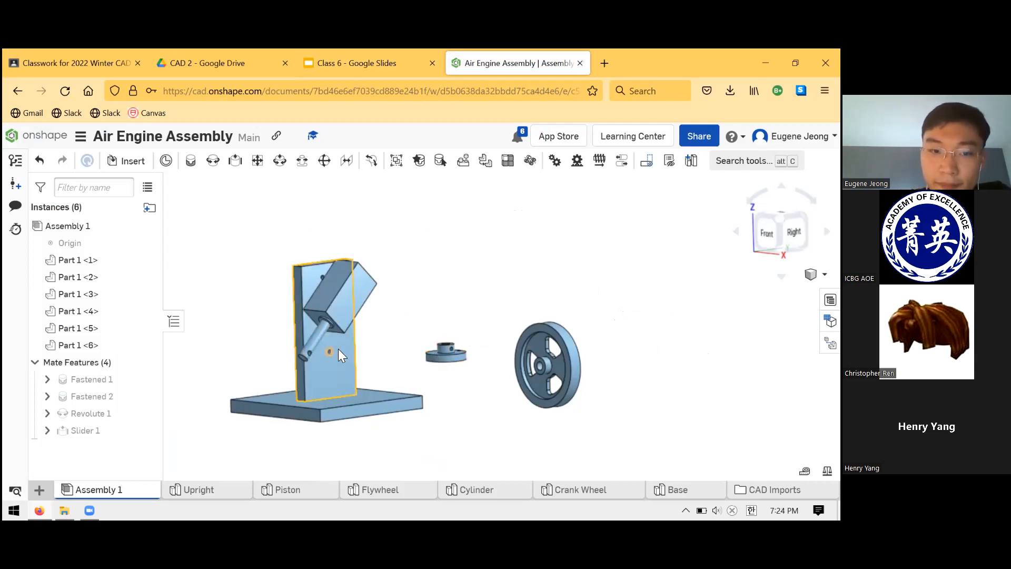
{"action": "scroll", "coordinate": [330, 352], "scroll_direction": "up", "scroll_amount": 5}
{"action": "scroll", "coordinate": [328, 349], "scroll_direction": "down", "scroll_amount": 2}
{"action": "left_click", "coordinate": [358, 62]}
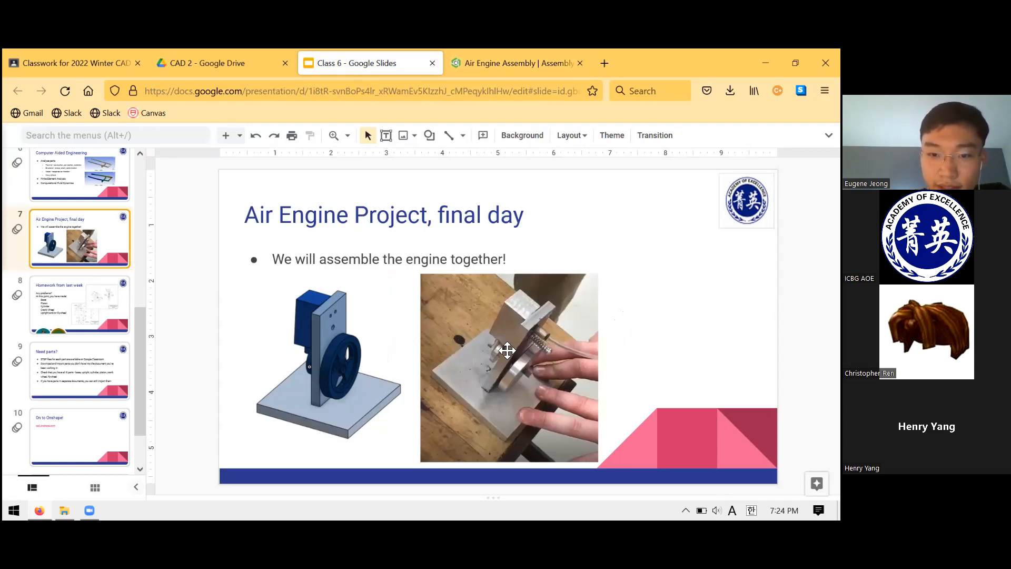
{"action": "left_click", "coordinate": [484, 54]}
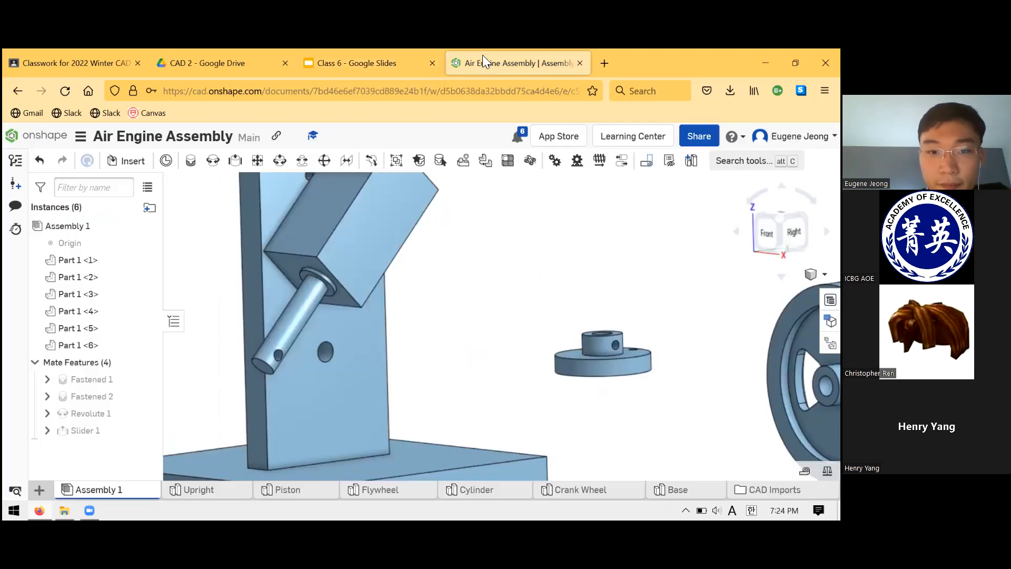
Add a Revolute mate between the Crank Wheel's hub bore and the Upright's lower hole, flipping the axis so the hub faces the Upright.
{"action": "right_click_drag", "start_coordinate": [445, 315], "coordinate": [387, 284]}
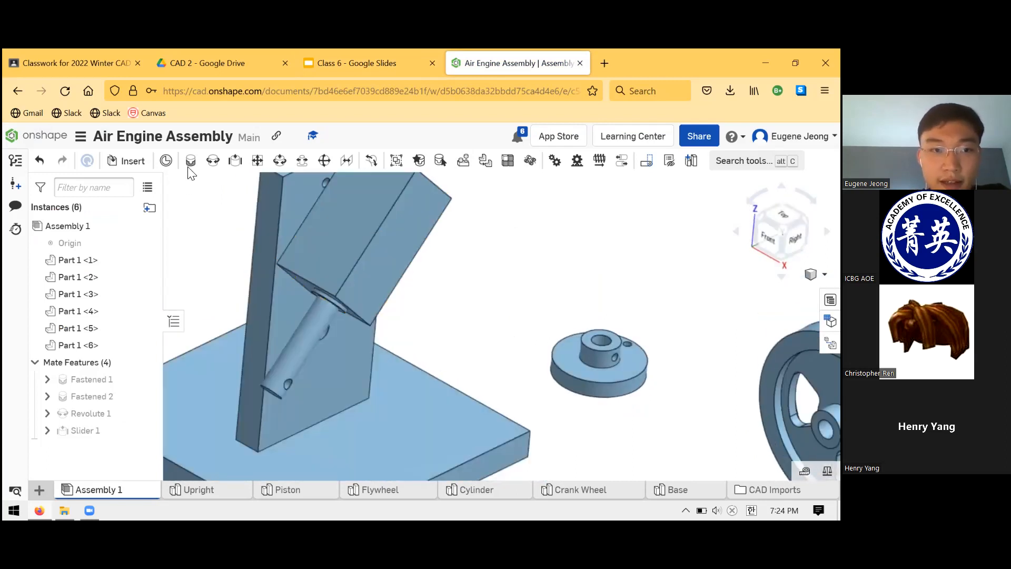
{"action": "left_click", "coordinate": [212, 161]}
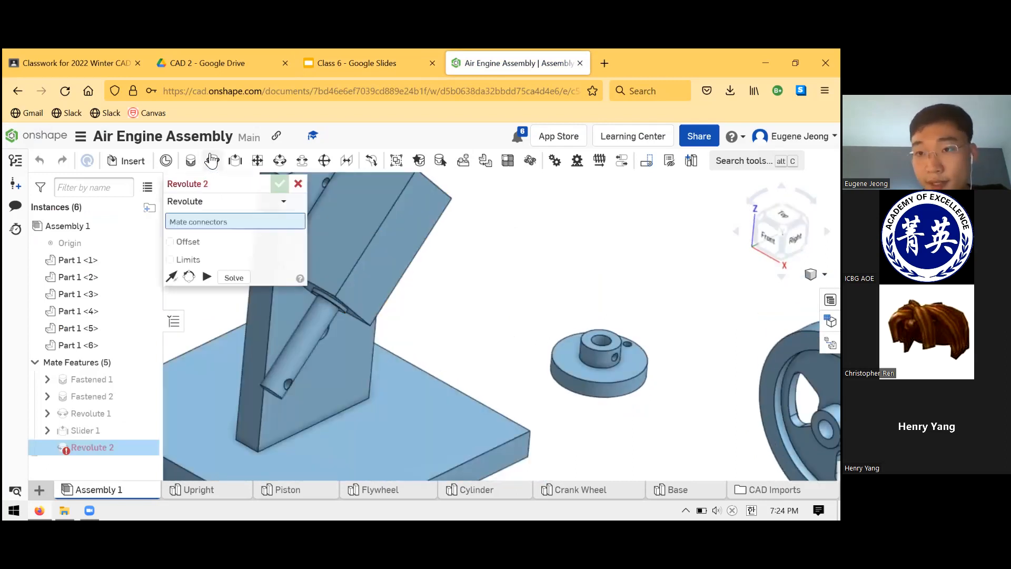
{"action": "left_click", "coordinate": [602, 341]}
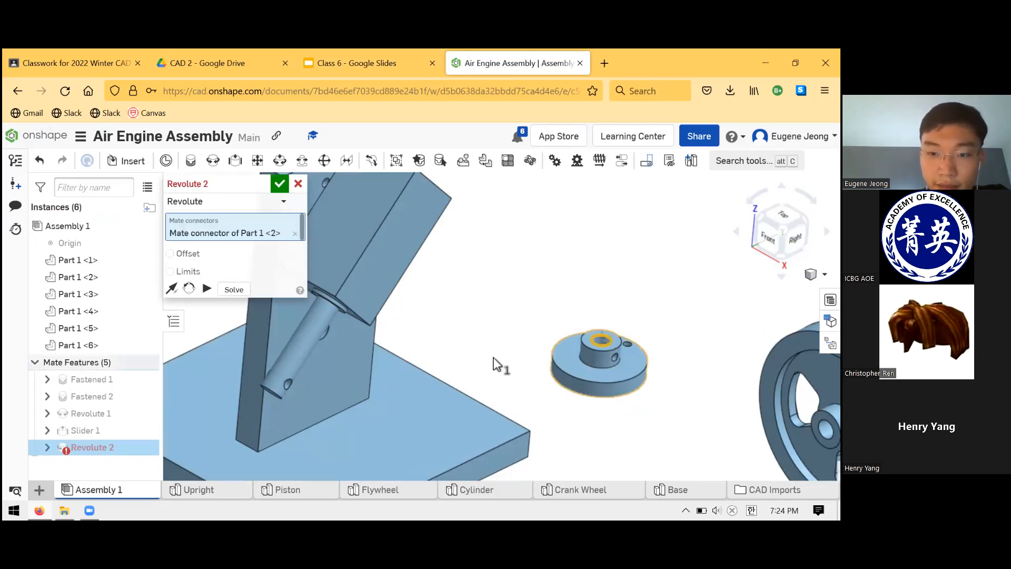
{"action": "right_click_drag", "start_coordinate": [490, 350], "coordinate": [491, 345]}
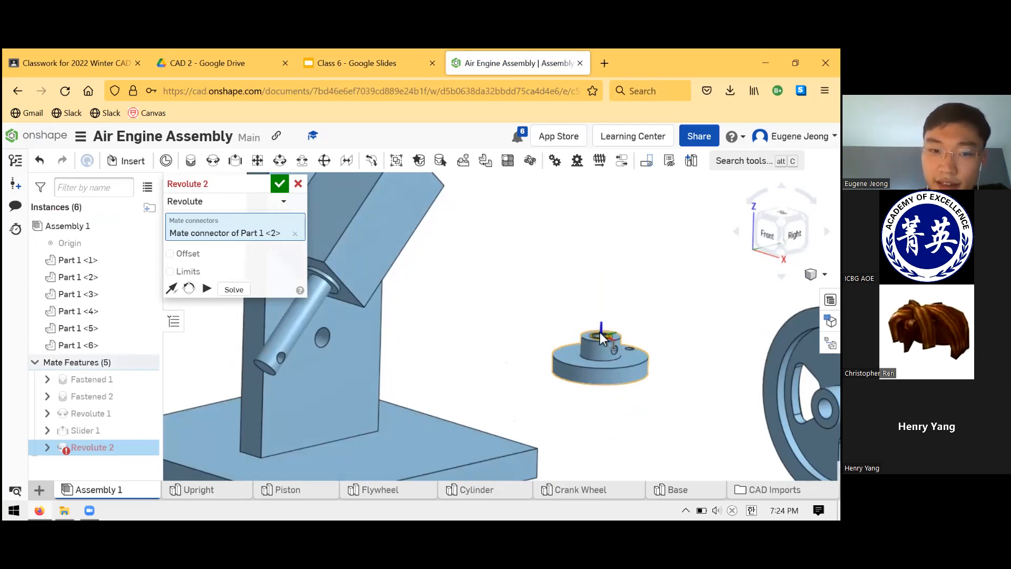
{"action": "left_click", "coordinate": [334, 336]}
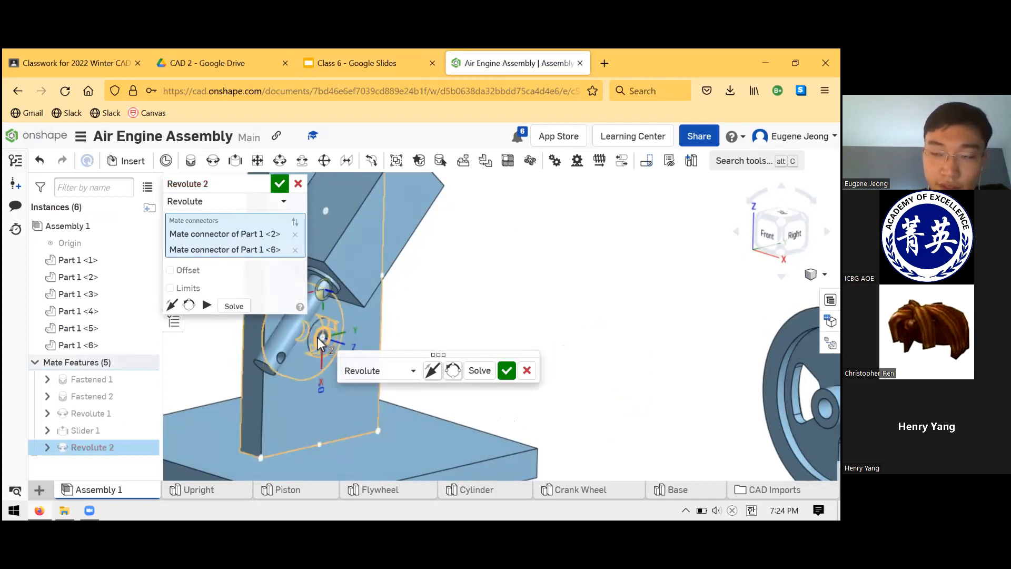
{"action": "right_click_drag", "start_coordinate": [378, 336], "coordinate": [532, 324]}
{"action": "right_click_drag", "start_coordinate": [337, 345], "coordinate": [258, 358]}
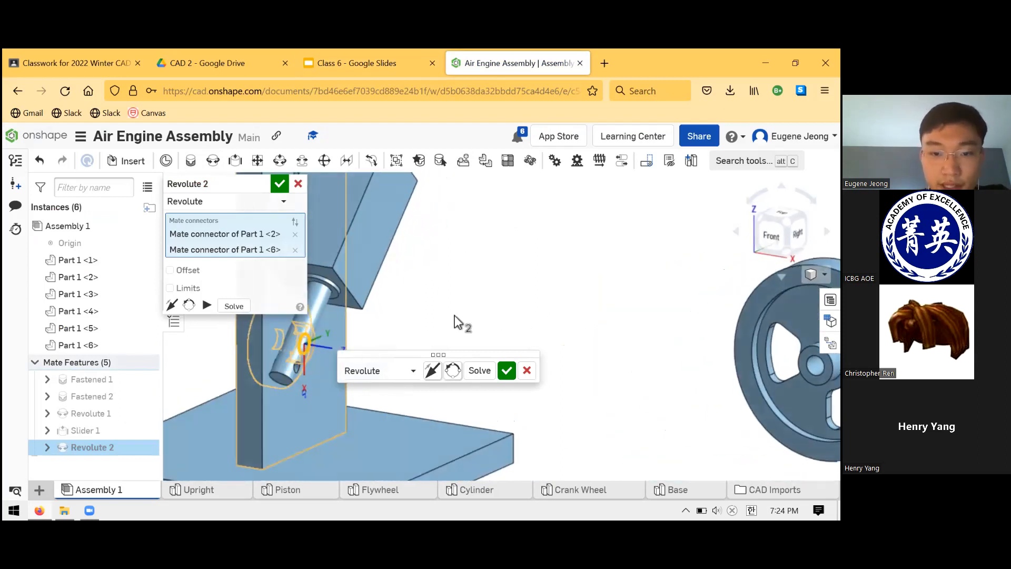
{"action": "left_click", "coordinate": [434, 372]}
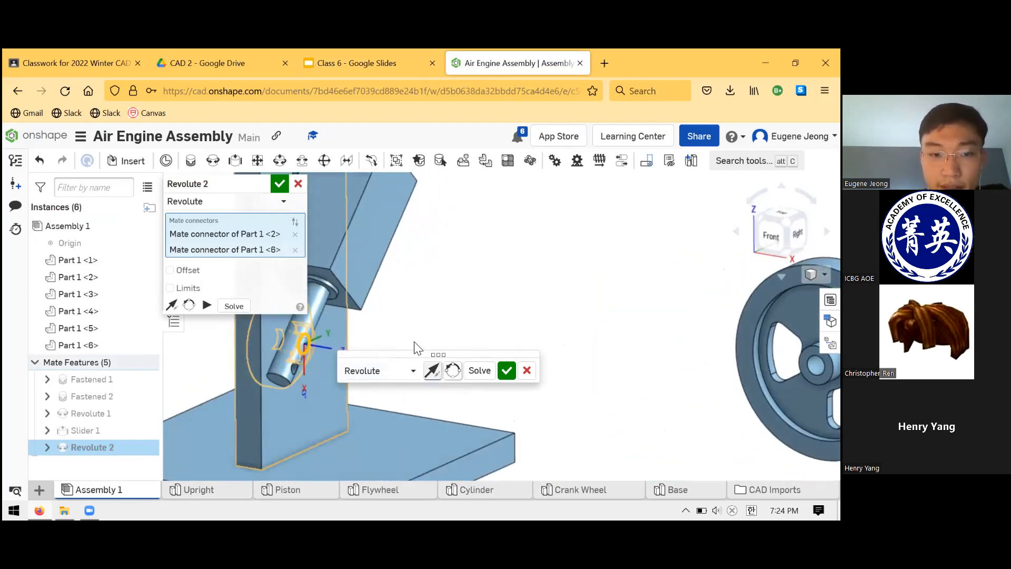
{"action": "mouse_move", "coordinate": [448, 316]}
{"action": "right_mouse_down"}
{"action": "mouse_move", "coordinate": [463, 300]}
{"action": "mouse_move", "coordinate": [496, 296]}
{"action": "mouse_move", "coordinate": [435, 302]}
{"action": "right_mouse_up"}
{"action": "left_click", "coordinate": [506, 370]}
{"action": "key", "text": "m"}
{"action": "right_click_drag", "start_coordinate": [399, 340], "coordinate": [436, 384]}
{"action": "left_click", "coordinate": [298, 183]}
Rotate the Crank Wheel about the Upright's lower hole to test its Revolute mate.
{"action": "left_click", "coordinate": [309, 347]}
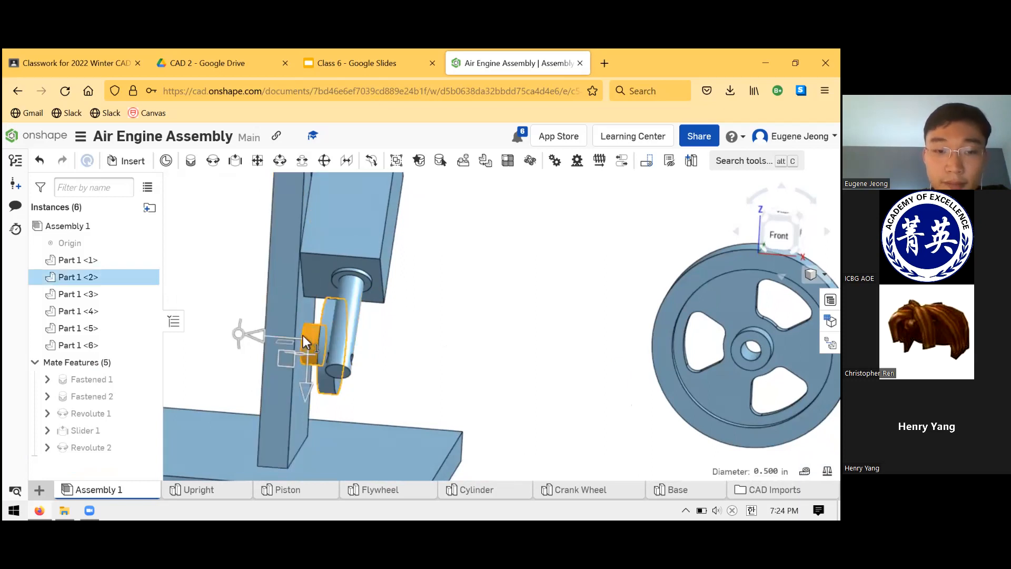
{"action": "left_click", "coordinate": [447, 371]}
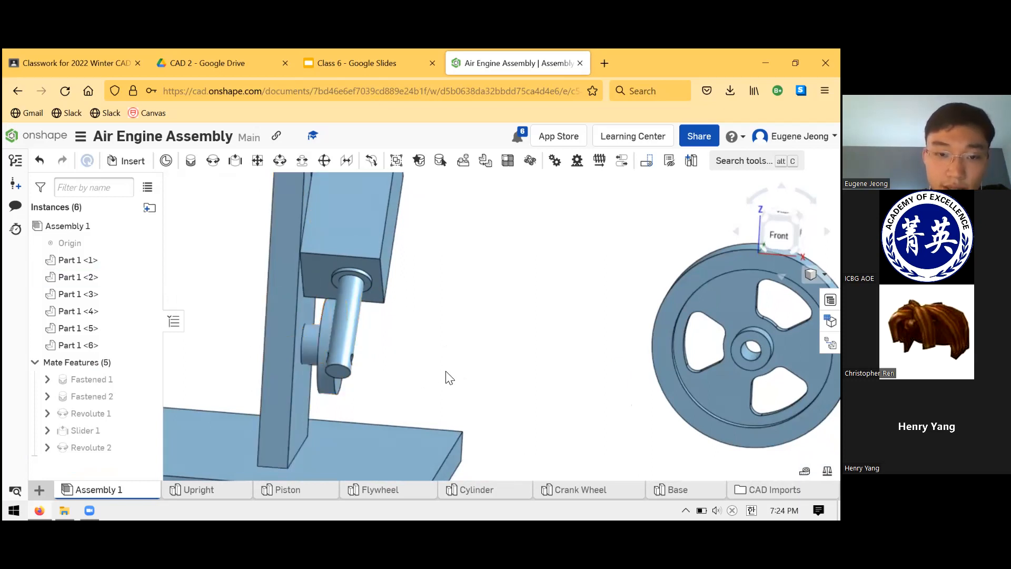
{"action": "right_click_drag", "start_coordinate": [447, 371], "coordinate": [407, 377]}
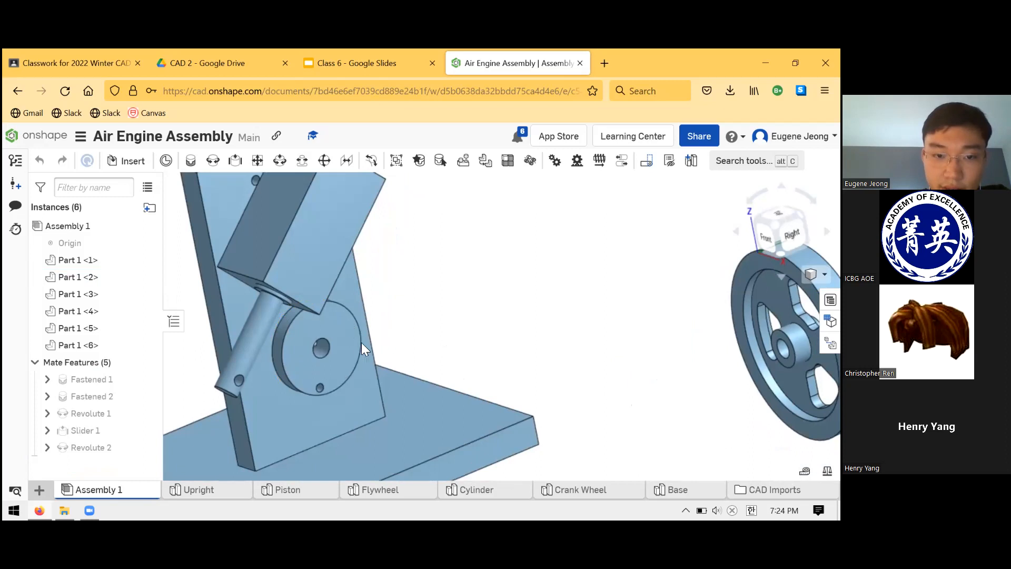
{"action": "left_click_drag", "start_coordinate": [321, 355], "coordinate": [317, 352]}
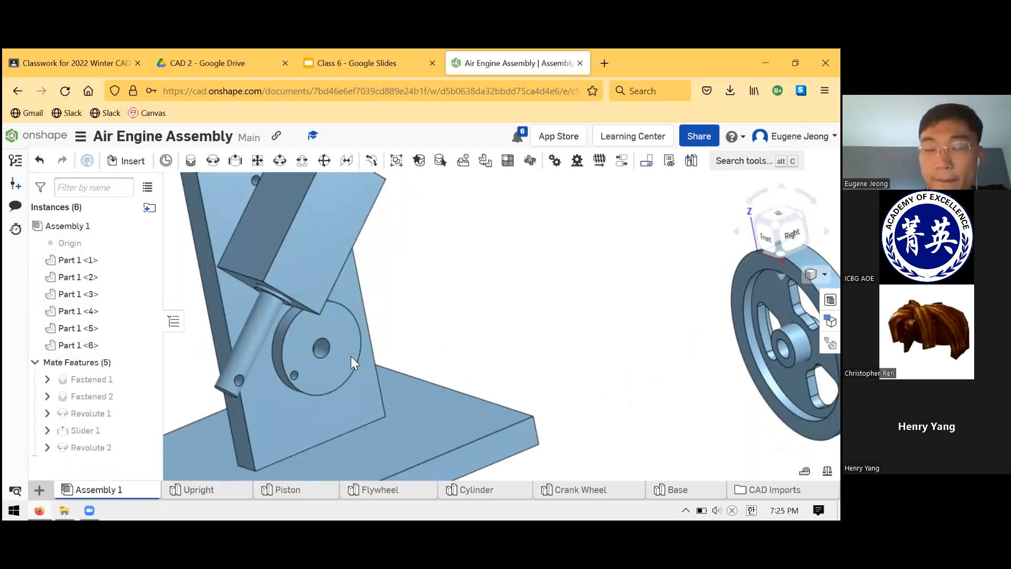
Compare the position of the Piston rod's end hole with the Crank Wheel's small off-centre hole.
{"action": "scroll", "coordinate": [489, 318], "scroll_direction": "down", "scroll_amount": 3}
{"action": "scroll", "coordinate": [380, 328], "scroll_direction": "up", "scroll_amount": 2}
{"action": "mouse_move", "coordinate": [366, 339]}
{"action": "right_mouse_down"}
{"action": "mouse_move", "coordinate": [401, 332]}
{"action": "mouse_move", "coordinate": [369, 324]}
{"action": "mouse_move", "coordinate": [365, 341]}
{"action": "mouse_move", "coordinate": [352, 335]}
{"action": "mouse_move", "coordinate": [401, 338]}
{"action": "mouse_move", "coordinate": [379, 337]}
{"action": "right_mouse_up"}
{"action": "left_click_drag", "start_coordinate": [328, 315], "coordinate": [386, 272]}
{"action": "right_click_drag", "start_coordinate": [385, 272], "coordinate": [397, 334]}
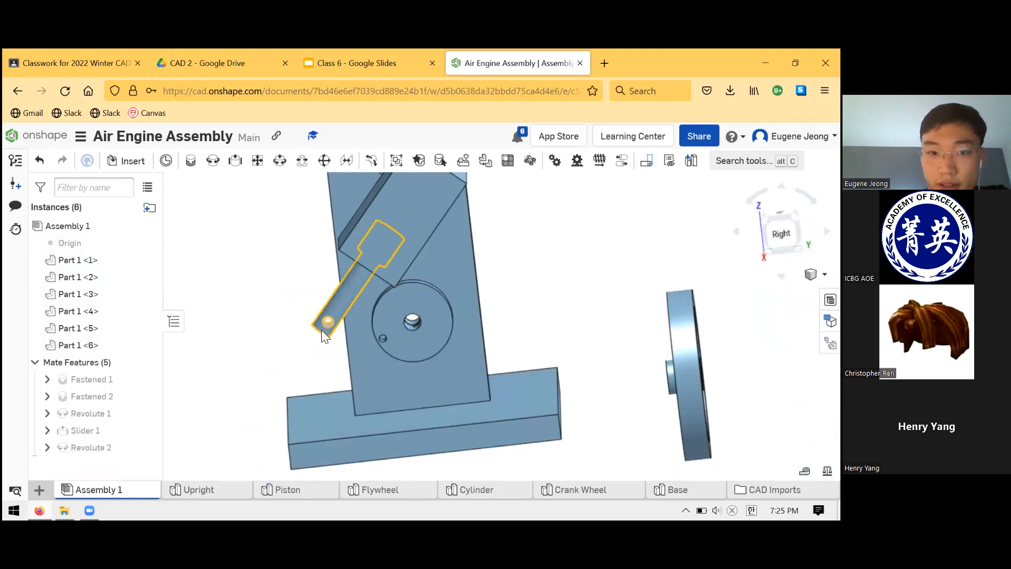
{"action": "scroll", "coordinate": [386, 337], "scroll_direction": "down", "scroll_amount": 3}
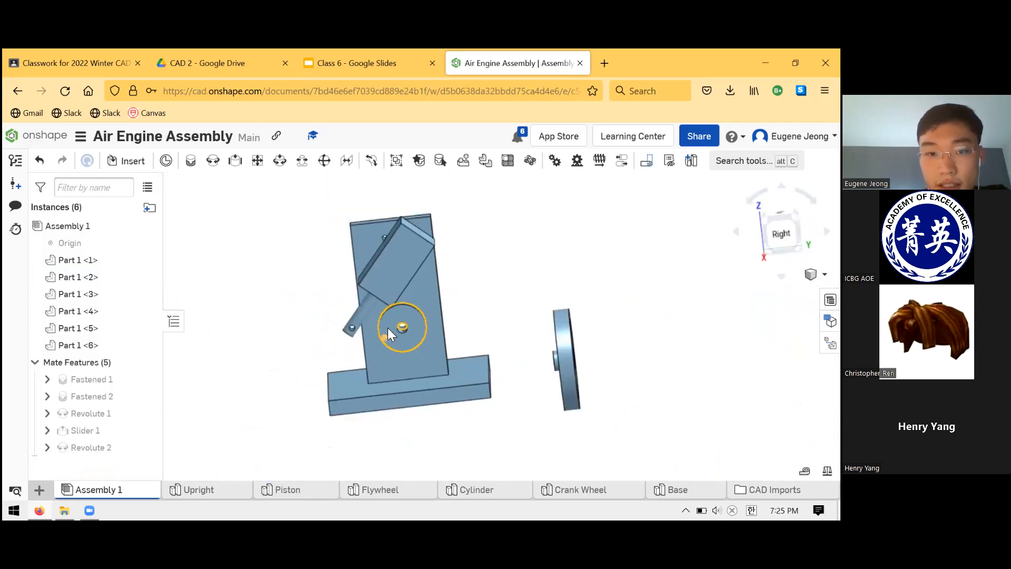
{"action": "scroll", "coordinate": [392, 336], "scroll_direction": "up", "scroll_amount": 5}
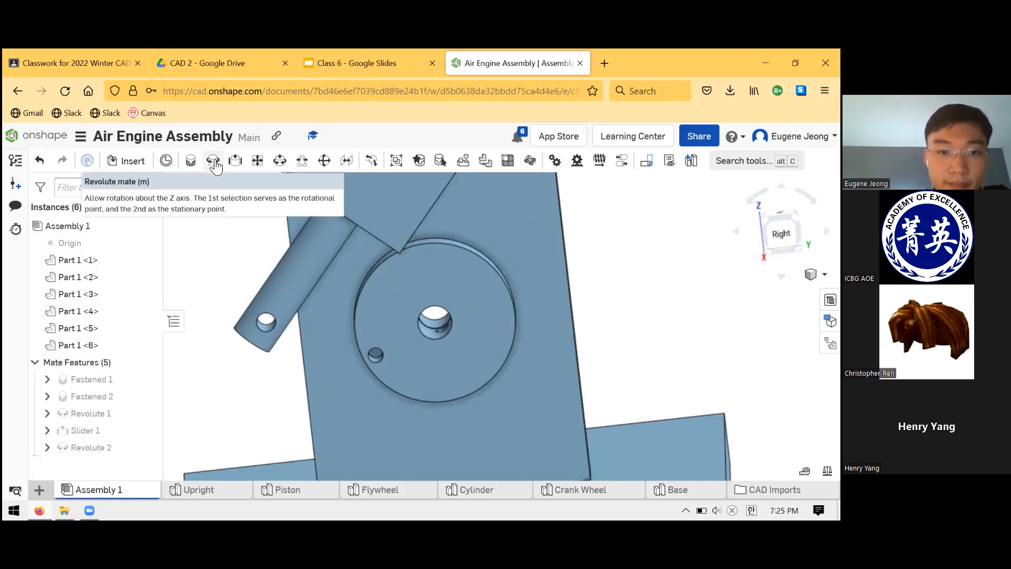
Examine the gap between the Crank Wheel's face and the Piston rod in the Front view.
{"action": "right_click_drag", "start_coordinate": [359, 349], "coordinate": [408, 322]}
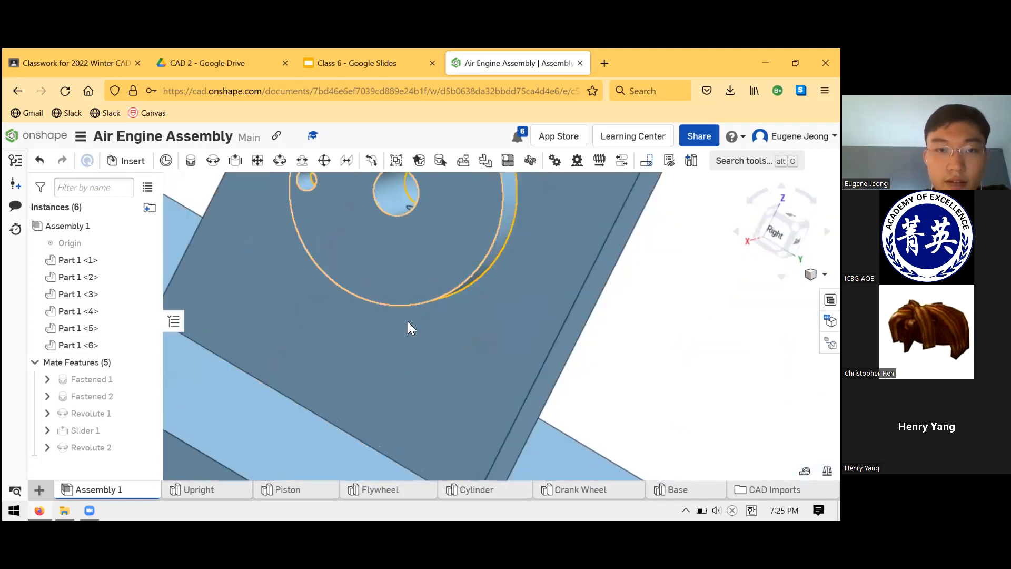
{"action": "scroll", "coordinate": [408, 205], "scroll_direction": "down", "scroll_amount": 5}
{"action": "scroll", "coordinate": [419, 276], "scroll_direction": "down", "scroll_amount": 3}
{"action": "scroll", "coordinate": [408, 202], "scroll_direction": "up", "scroll_amount": 3}
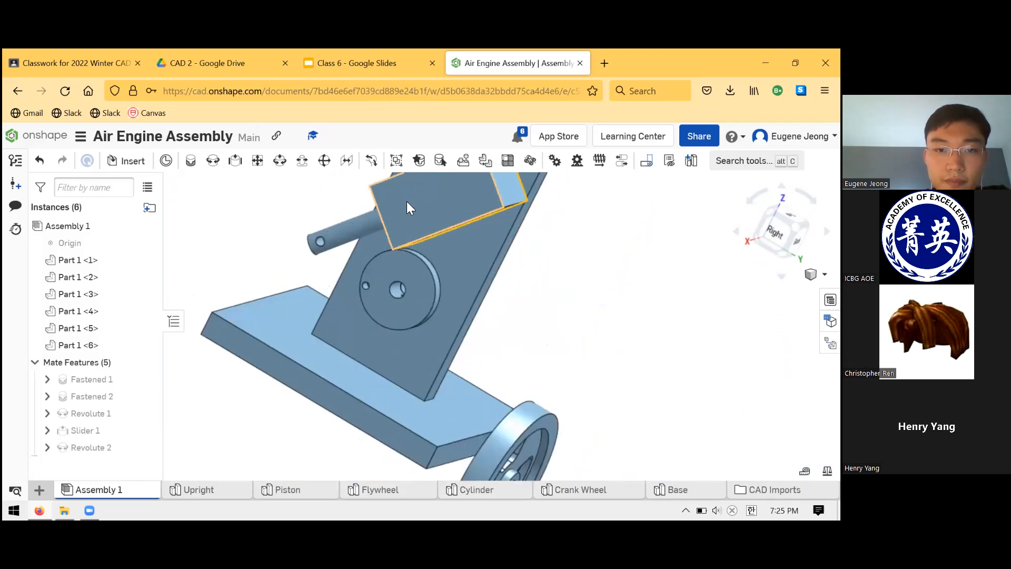
{"action": "scroll", "coordinate": [407, 237], "scroll_direction": "up", "scroll_amount": 5}
{"action": "right_click_drag", "start_coordinate": [396, 337], "coordinate": [460, 375]}
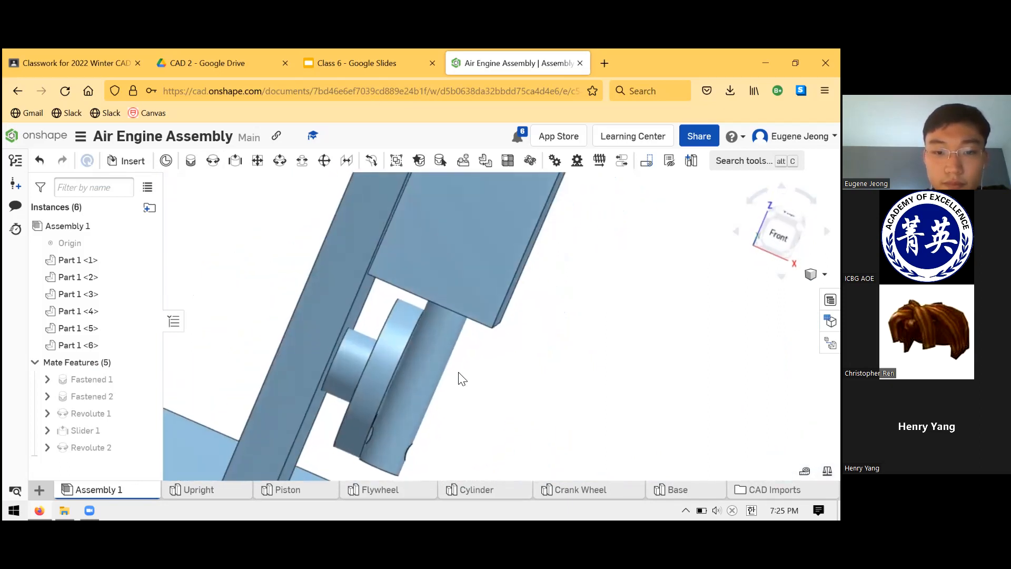
{"action": "scroll", "coordinate": [415, 418], "scroll_direction": "up", "scroll_amount": 3}
{"action": "right_click_drag", "start_coordinate": [429, 412], "coordinate": [429, 408]}
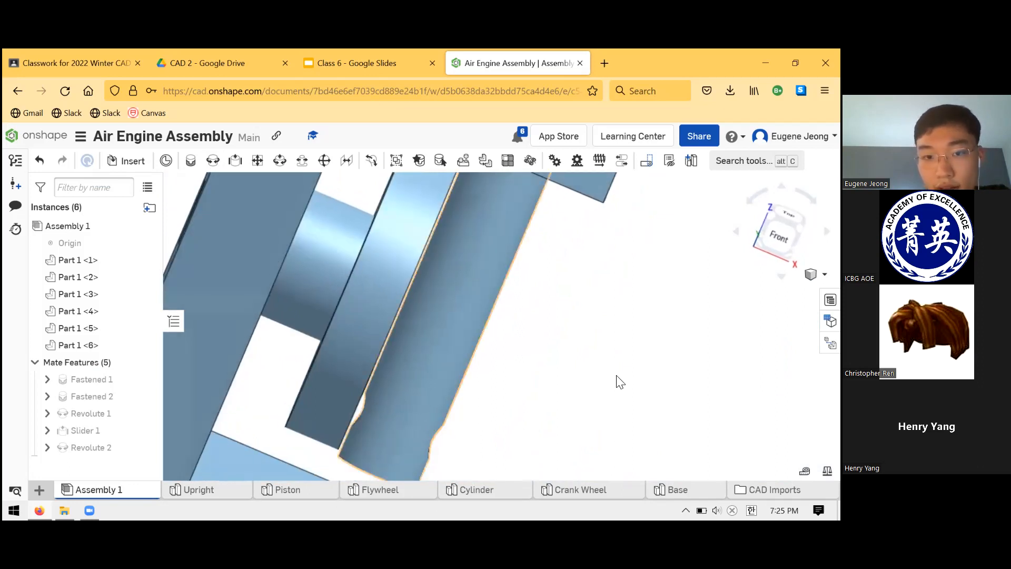
{"action": "key", "text": "shift+1"}
{"action": "scroll", "coordinate": [386, 372], "scroll_direction": "up", "scroll_amount": 3}
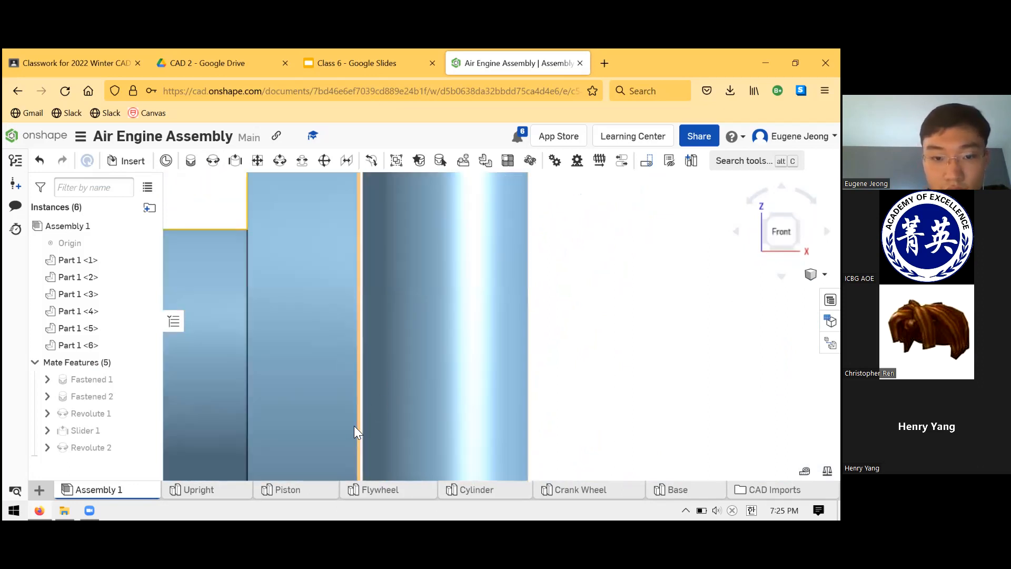
{"action": "scroll", "coordinate": [360, 424], "scroll_direction": "up", "scroll_amount": 5}
{"action": "scroll", "coordinate": [360, 420], "scroll_direction": "down", "scroll_amount": 5}
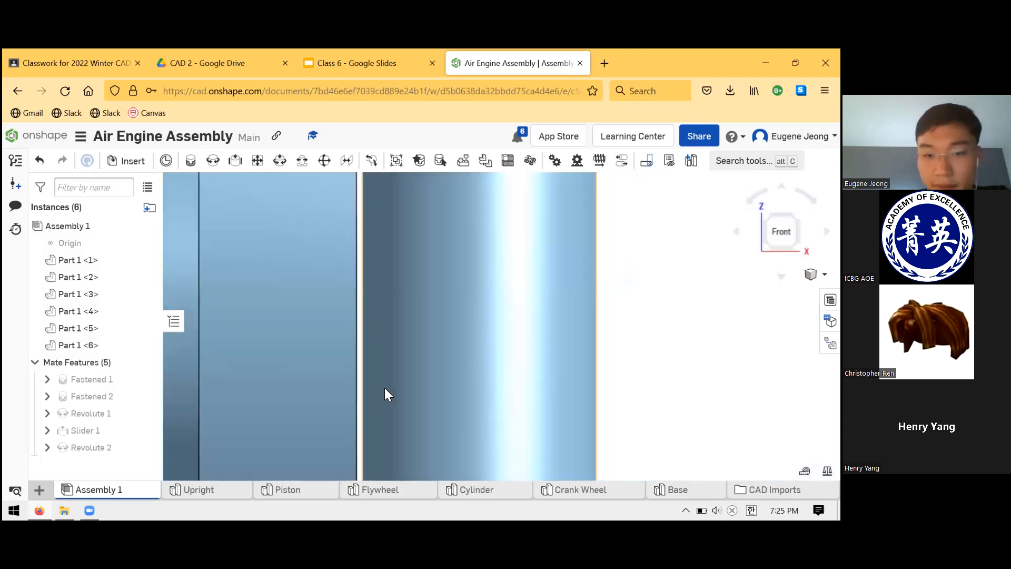
Swing the Piston and Cylinder close to vertical, bringing the rod's end hole near the Crank Wheel's small hole.
{"action": "scroll", "coordinate": [408, 432], "scroll_direction": "up", "scroll_amount": 6}
{"action": "right_click_drag", "start_coordinate": [403, 426], "coordinate": [347, 400]}
{"action": "mouse_move", "coordinate": [332, 389]}
{"action": "left_mouse_down"}
{"action": "mouse_move", "coordinate": [310, 376]}
{"action": "mouse_move", "coordinate": [319, 386]}
{"action": "left_mouse_up"}
{"action": "scroll", "coordinate": [404, 358], "scroll_direction": "down", "scroll_amount": 5}
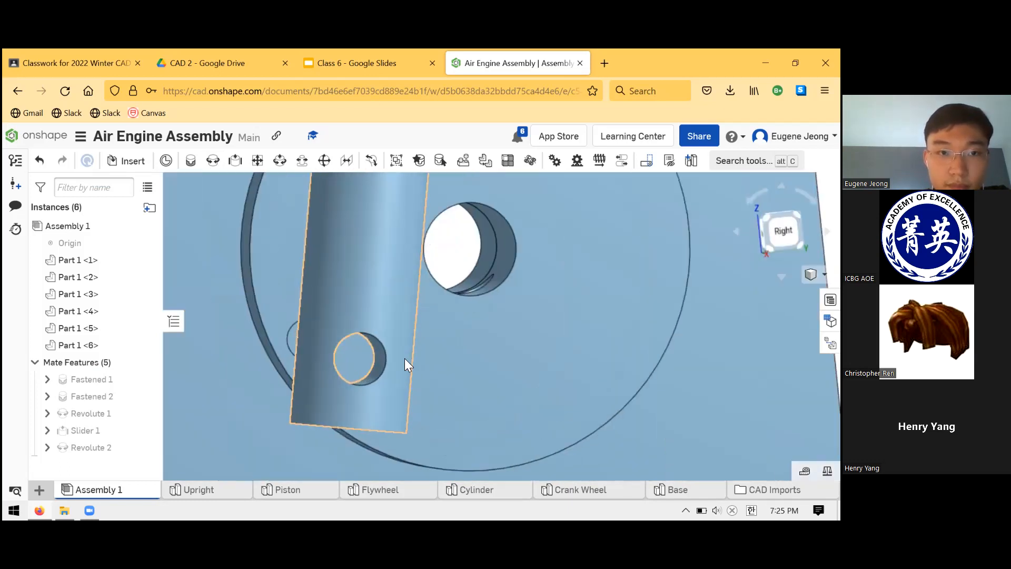
{"action": "right_click_drag", "start_coordinate": [261, 360], "coordinate": [482, 395]}
{"action": "scroll", "coordinate": [464, 353], "scroll_direction": "up", "scroll_amount": 5}
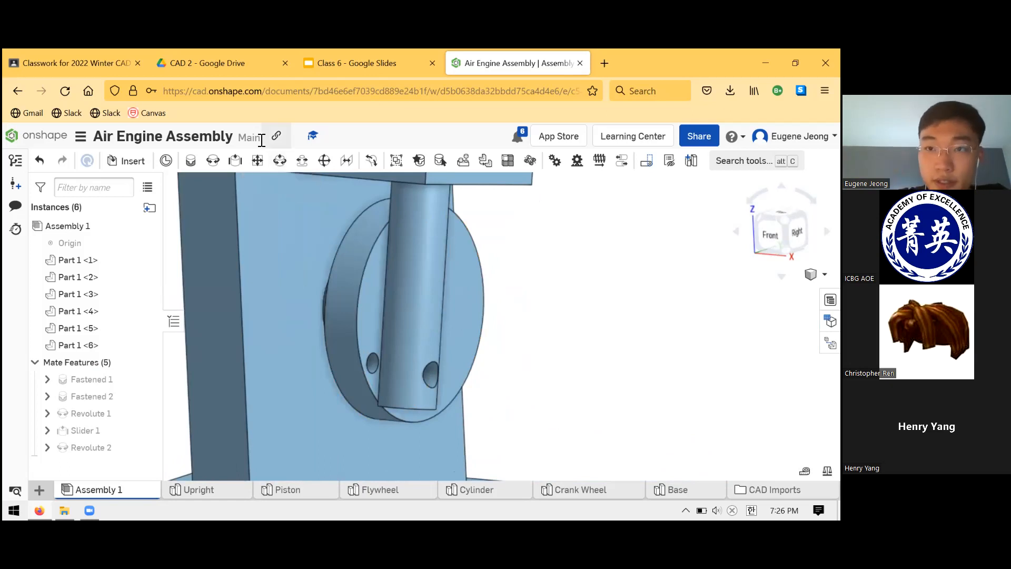
Add a Cylindrical mate between the Crank Wheel's small off-centre hole and the Piston rod's end hole, and solve it.
{"action": "left_click", "coordinate": [280, 161]}
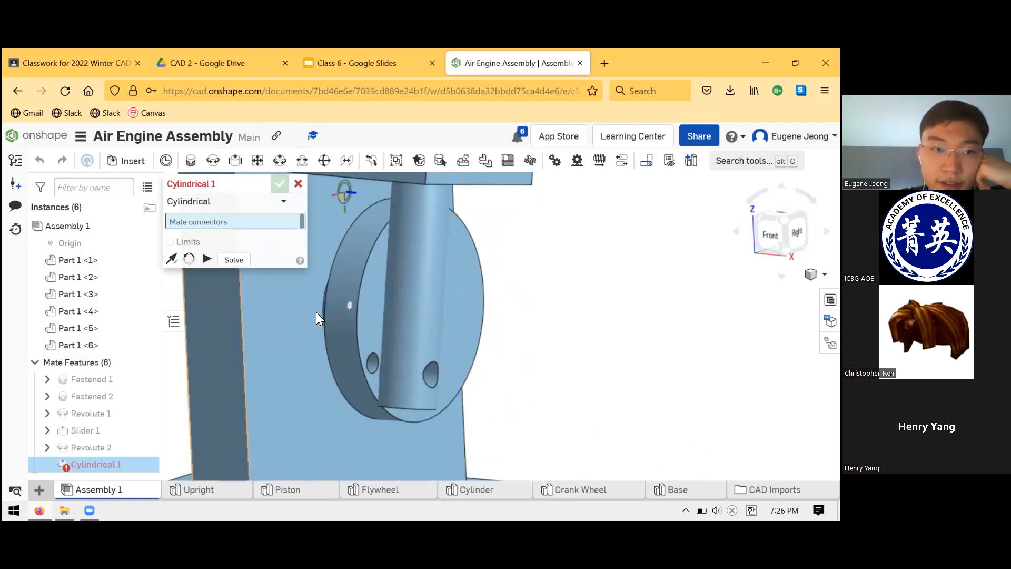
{"action": "left_click", "coordinate": [372, 358]}
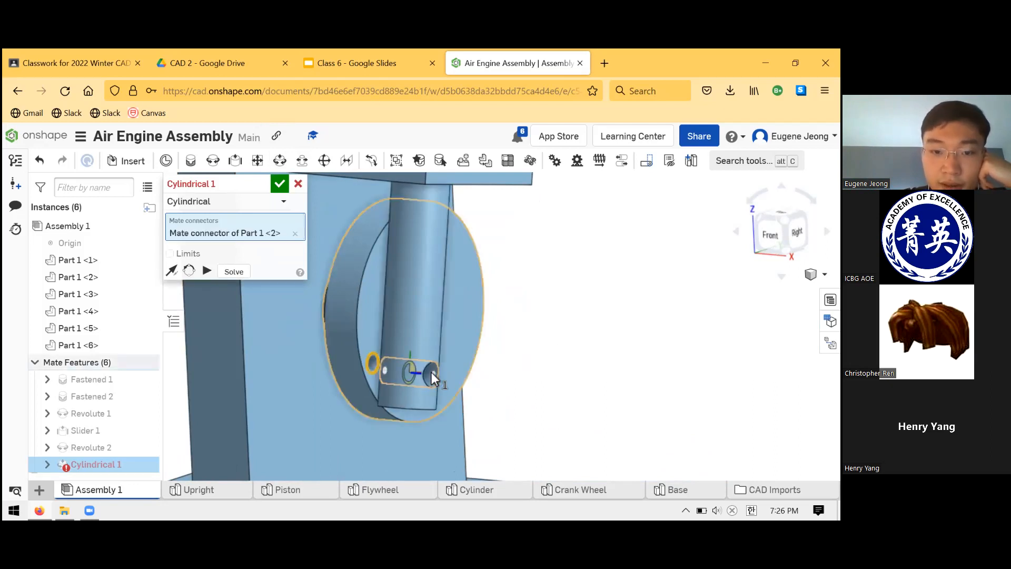
{"action": "left_click", "coordinate": [431, 372]}
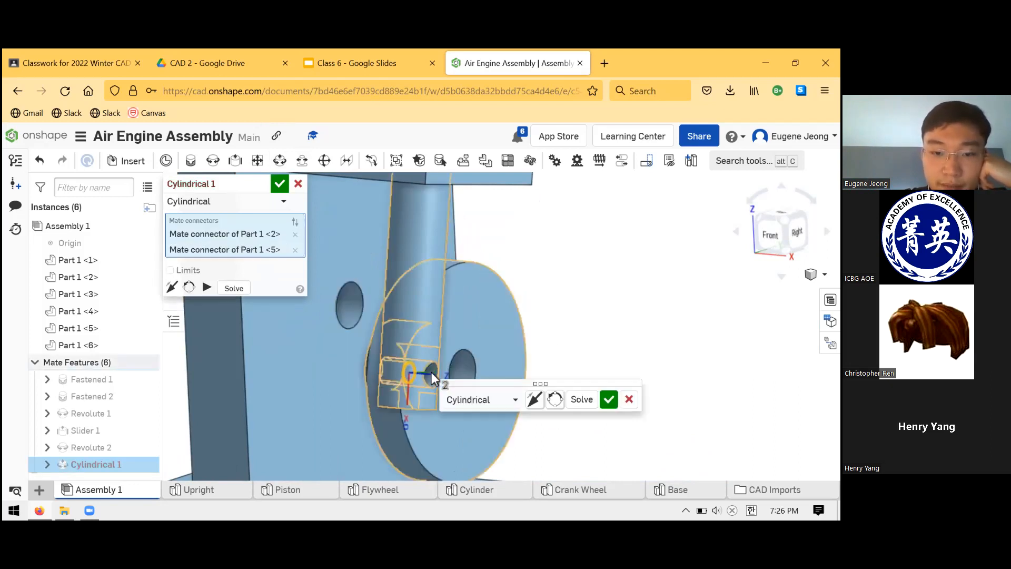
{"action": "scroll", "coordinate": [390, 343], "scroll_direction": "down", "scroll_amount": 5}
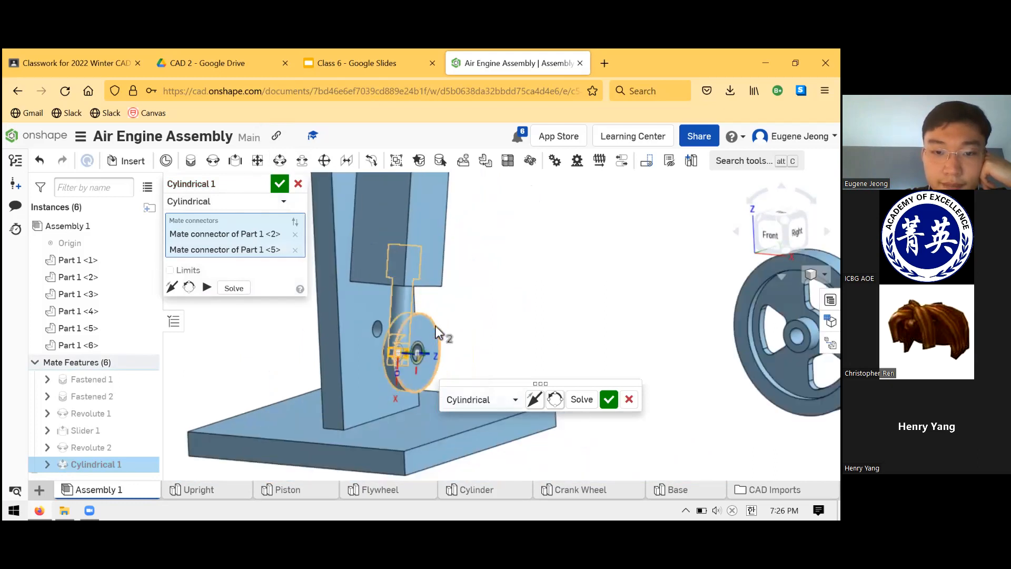
{"action": "scroll", "coordinate": [431, 319], "scroll_direction": "up", "scroll_amount": 2}
{"action": "scroll", "coordinate": [431, 319], "scroll_direction": "up", "scroll_amount": 2}
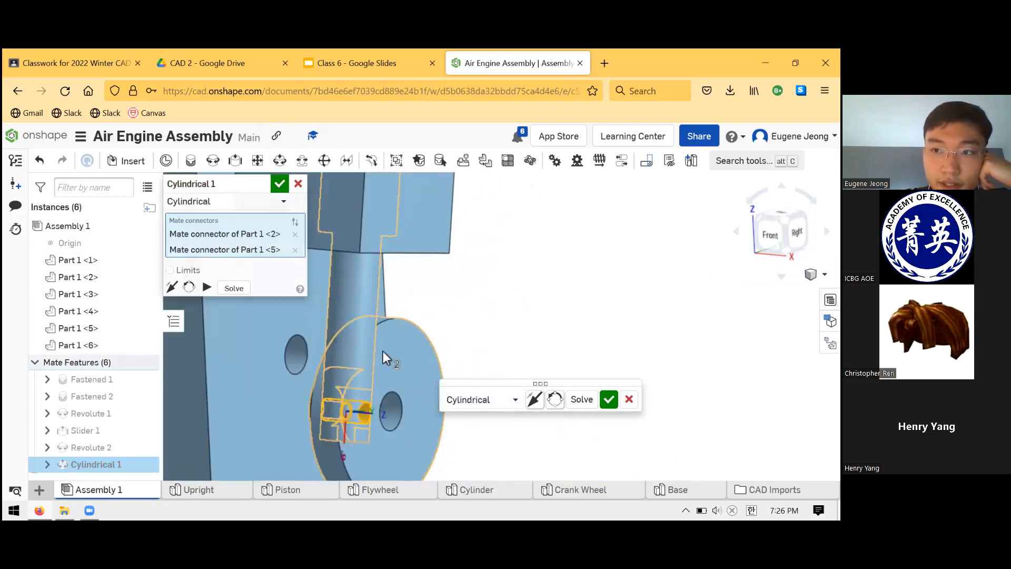
{"action": "right_click_drag", "start_coordinate": [443, 305], "coordinate": [508, 337]}
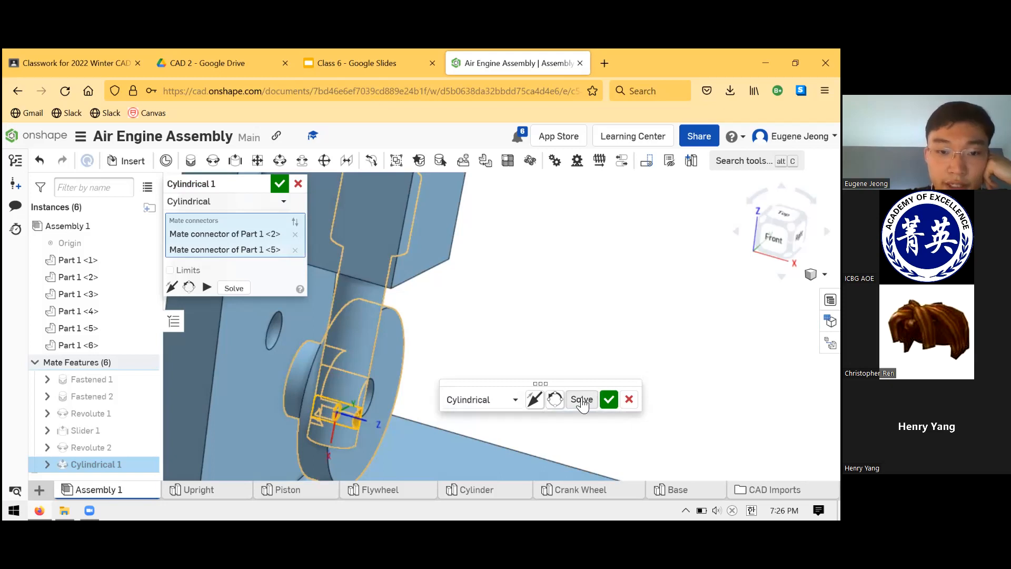
{"action": "left_click", "coordinate": [581, 400]}
{"action": "mouse_move", "coordinate": [543, 300]}
{"action": "right_mouse_down"}
{"action": "mouse_move", "coordinate": [355, 268]}
{"action": "mouse_move", "coordinate": [537, 321]}
{"action": "mouse_move", "coordinate": [497, 301]}
{"action": "mouse_move", "coordinate": [449, 299]}
{"action": "mouse_move", "coordinate": [524, 303]}
{"action": "right_mouse_up"}
{"action": "left_click", "coordinate": [608, 402]}
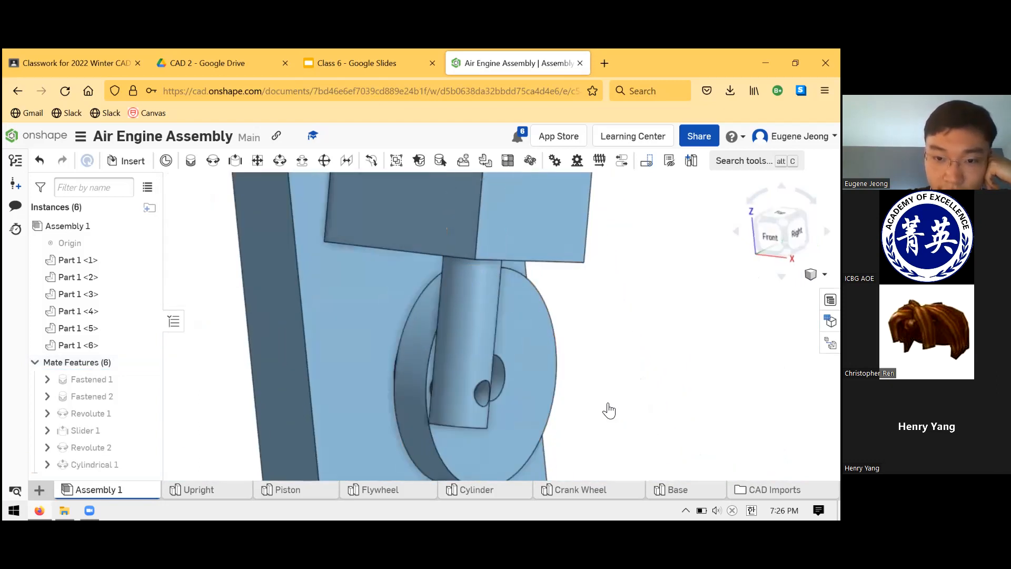
{"action": "key", "text": "m"}
{"action": "scroll", "coordinate": [549, 326], "scroll_direction": "down", "scroll_amount": 3}
{"action": "left_click", "coordinate": [299, 183]}
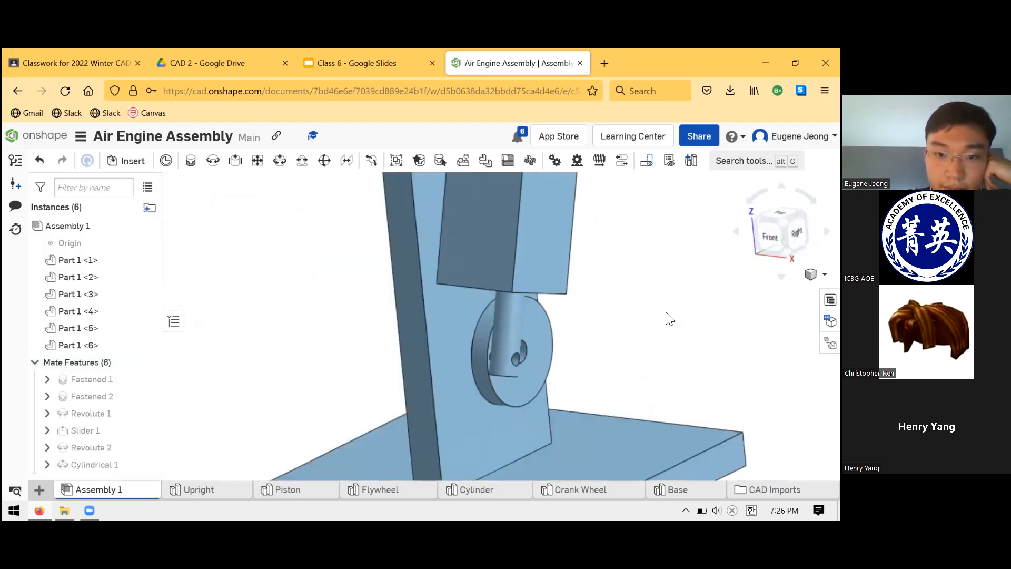
Turn the Crank Wheel and check from several angles how the Piston and Cylinder move with it.
{"action": "scroll", "coordinate": [552, 280], "scroll_direction": "up", "scroll_amount": 2}
{"action": "scroll", "coordinate": [552, 287], "scroll_direction": "down", "scroll_amount": 4}
{"action": "scroll", "coordinate": [584, 318], "scroll_direction": "up", "scroll_amount": 3}
{"action": "mouse_move", "coordinate": [514, 307]}
{"action": "left_mouse_down"}
{"action": "mouse_move", "coordinate": [535, 352]}
{"action": "mouse_move", "coordinate": [530, 384]}
{"action": "mouse_move", "coordinate": [491, 397]}
{"action": "mouse_move", "coordinate": [452, 398]}
{"action": "mouse_move", "coordinate": [408, 342]}
{"action": "mouse_move", "coordinate": [454, 312]}
{"action": "mouse_move", "coordinate": [525, 305]}
{"action": "mouse_move", "coordinate": [564, 349]}
{"action": "mouse_move", "coordinate": [497, 409]}
{"action": "mouse_move", "coordinate": [393, 376]}
{"action": "mouse_move", "coordinate": [400, 311]}
{"action": "mouse_move", "coordinate": [505, 303]}
{"action": "mouse_move", "coordinate": [548, 323]}
{"action": "mouse_move", "coordinate": [570, 359]}
{"action": "mouse_move", "coordinate": [545, 400]}
{"action": "mouse_move", "coordinate": [429, 372]}
{"action": "mouse_move", "coordinate": [409, 321]}
{"action": "mouse_move", "coordinate": [472, 280]}
{"action": "mouse_move", "coordinate": [556, 280]}
{"action": "mouse_move", "coordinate": [605, 338]}
{"action": "mouse_move", "coordinate": [598, 381]}
{"action": "mouse_move", "coordinate": [490, 393]}
{"action": "mouse_move", "coordinate": [412, 359]}
{"action": "mouse_move", "coordinate": [440, 300]}
{"action": "mouse_move", "coordinate": [508, 282]}
{"action": "mouse_move", "coordinate": [587, 291]}
{"action": "mouse_move", "coordinate": [612, 367]}
{"action": "mouse_move", "coordinate": [541, 407]}
{"action": "mouse_move", "coordinate": [467, 384]}
{"action": "mouse_move", "coordinate": [467, 325]}
{"action": "mouse_move", "coordinate": [501, 296]}
{"action": "left_mouse_up"}
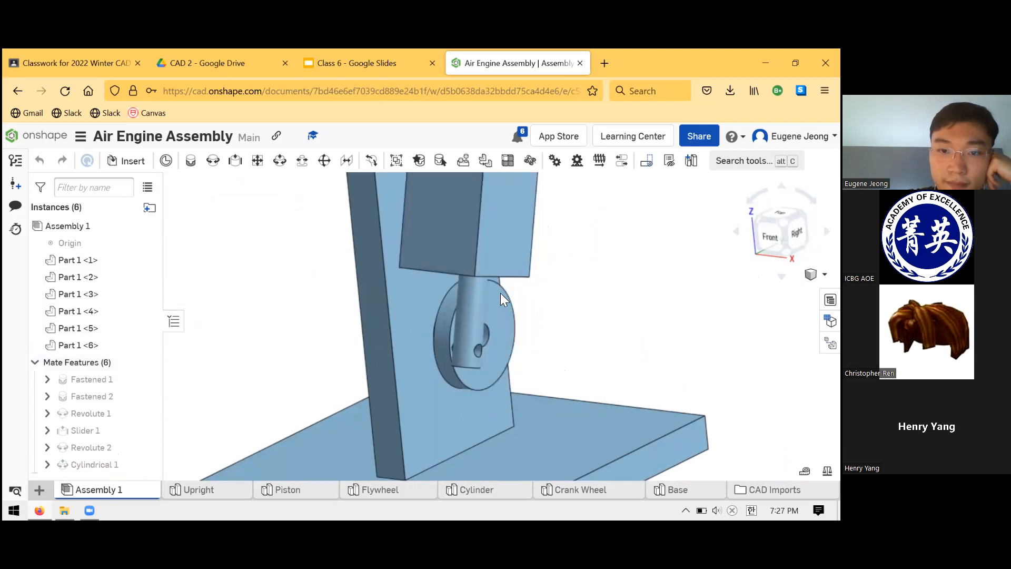
{"action": "left_click_drag", "start_coordinate": [567, 299], "coordinate": [537, 309]}
{"action": "scroll", "coordinate": [548, 316], "scroll_direction": "down", "scroll_amount": 5}
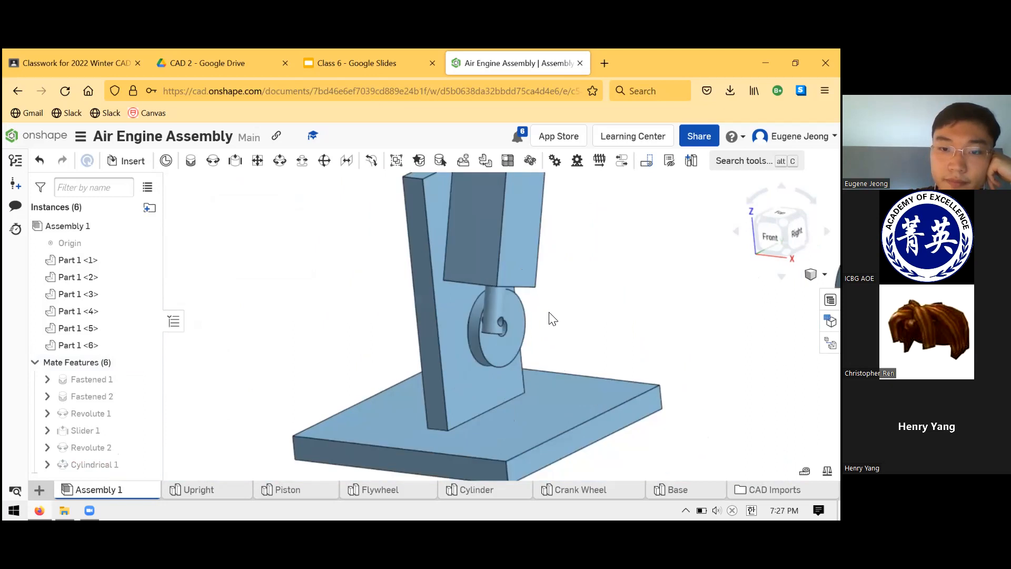
{"action": "scroll", "coordinate": [601, 285], "scroll_direction": "up", "scroll_amount": 1}
{"action": "right_click_drag", "start_coordinate": [589, 285], "coordinate": [601, 282]}
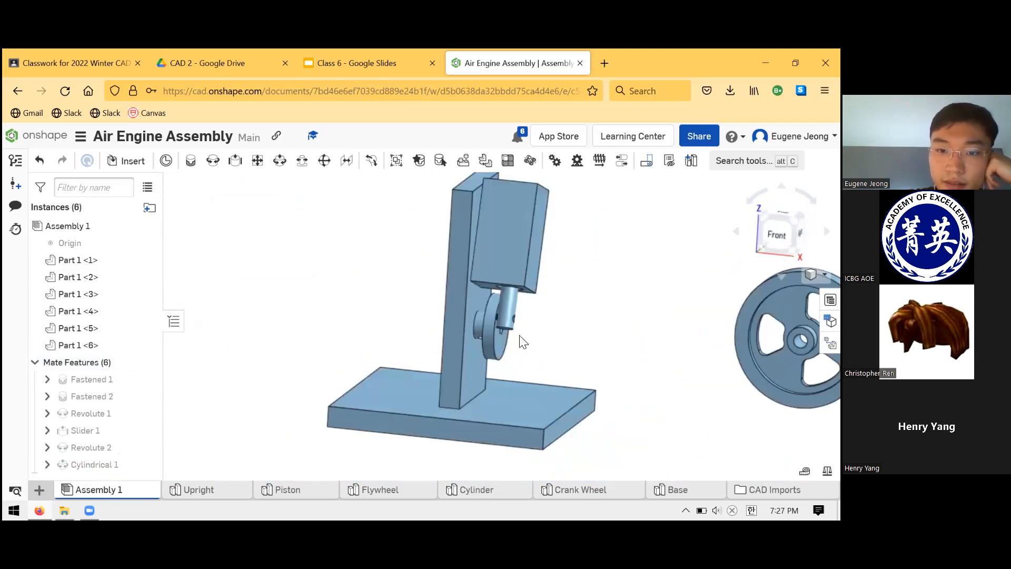
{"action": "scroll", "coordinate": [543, 349], "scroll_direction": "up", "scroll_amount": 5}
{"action": "right_click_drag", "start_coordinate": [530, 350], "coordinate": [448, 342]}
{"action": "left_click_drag", "start_coordinate": [439, 340], "coordinate": [553, 293]}
{"action": "scroll", "coordinate": [566, 284], "scroll_direction": "down", "scroll_amount": 5}
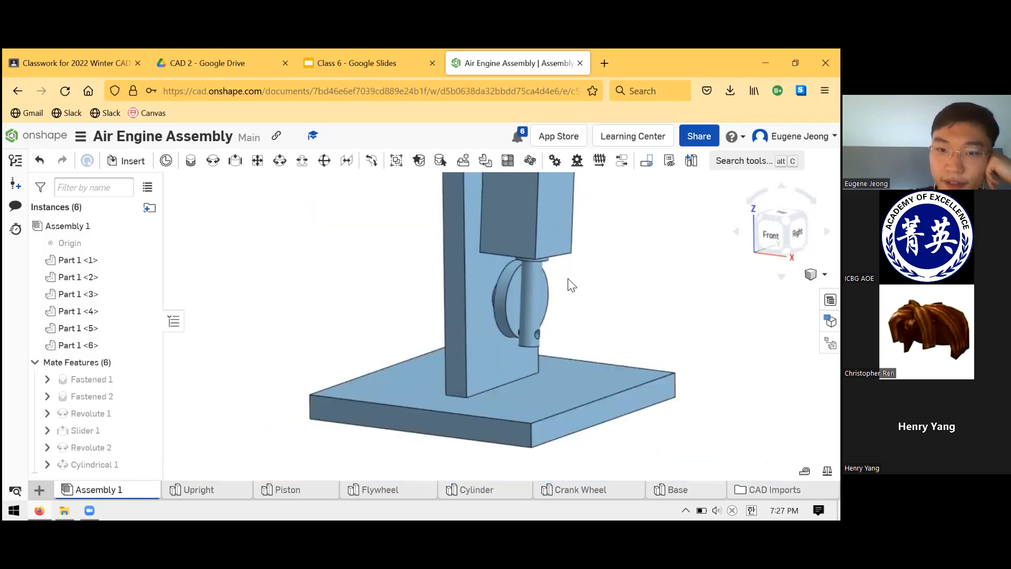
{"action": "scroll", "coordinate": [581, 278], "scroll_direction": "down", "scroll_amount": 2}
{"action": "scroll", "coordinate": [625, 255], "scroll_direction": "up", "scroll_amount": 5}
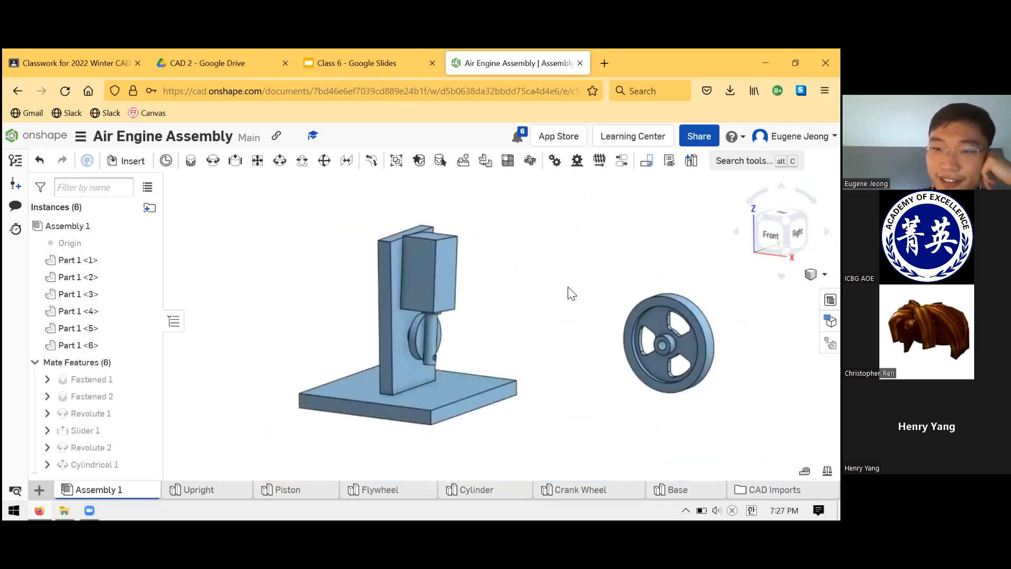
Move the Flywheel to the Upright's open side, opposite the Crank Wheel and Cylinder.
{"action": "left_click_drag", "start_coordinate": [631, 321], "coordinate": [269, 268]}
{"action": "right_click_drag", "start_coordinate": [373, 292], "coordinate": [421, 301]}
{"action": "scroll", "coordinate": [390, 313], "scroll_direction": "up", "scroll_amount": 1}
{"action": "scroll", "coordinate": [371, 317], "scroll_direction": "down", "scroll_amount": 1}
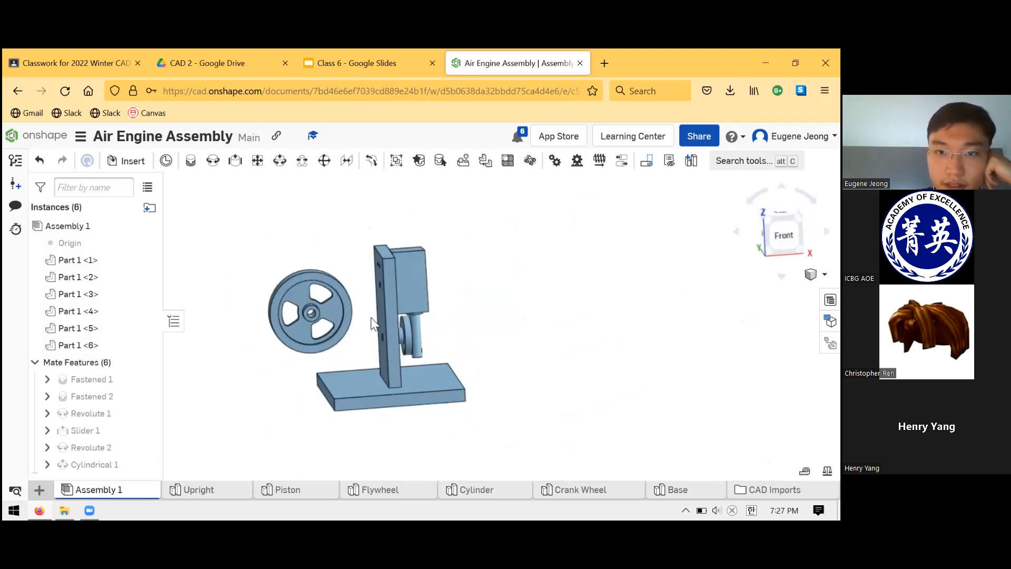
{"action": "scroll", "coordinate": [369, 317], "scroll_direction": "up", "scroll_amount": 4}
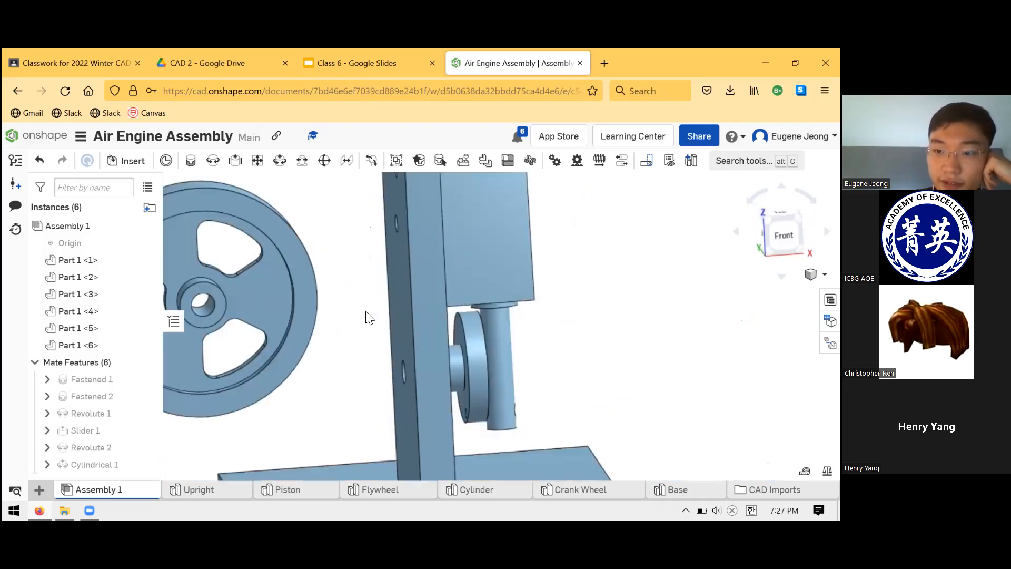
Add a Revolute mate between the Flywheel's hub hole and the Upright's lower hole, flipping the primary axis so the wheel sits outside the Upright.
{"action": "left_click", "coordinate": [213, 161]}
{"action": "left_click", "coordinate": [213, 312]}
{"action": "right_click_drag", "start_coordinate": [354, 319], "coordinate": [368, 347]}
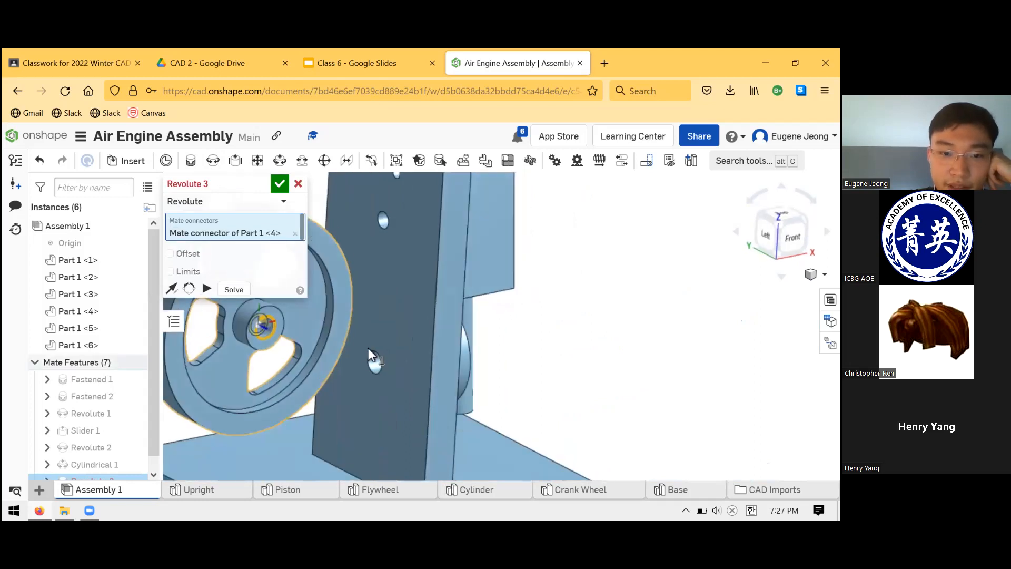
{"action": "left_click", "coordinate": [374, 349]}
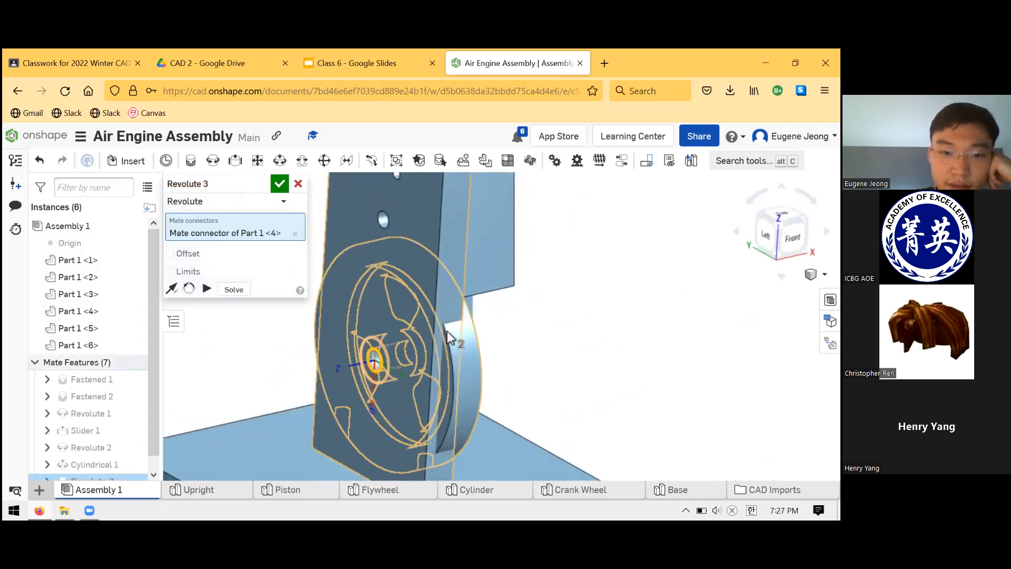
{"action": "left_click", "coordinate": [478, 376]}
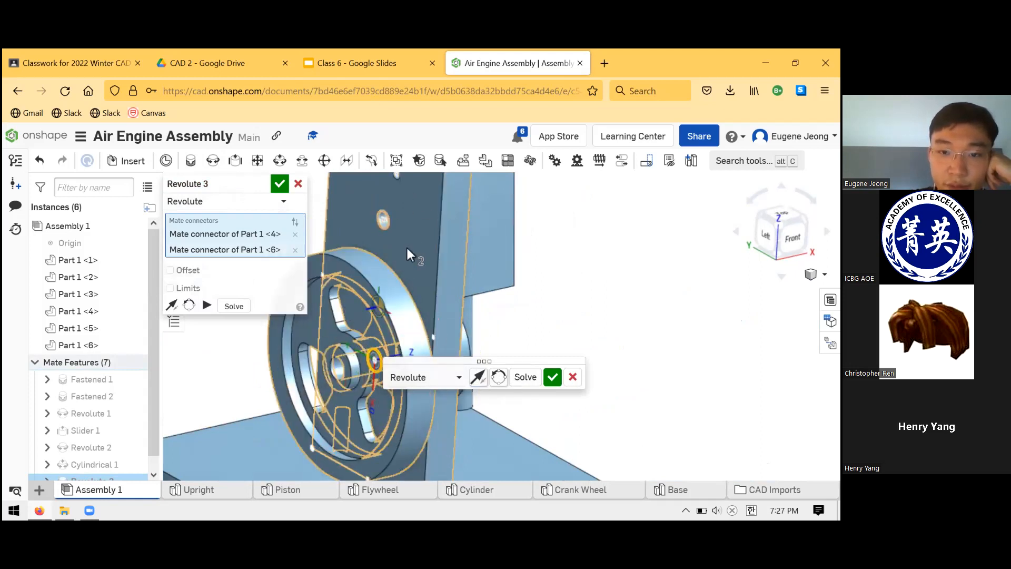
{"action": "left_click", "coordinate": [553, 377]}
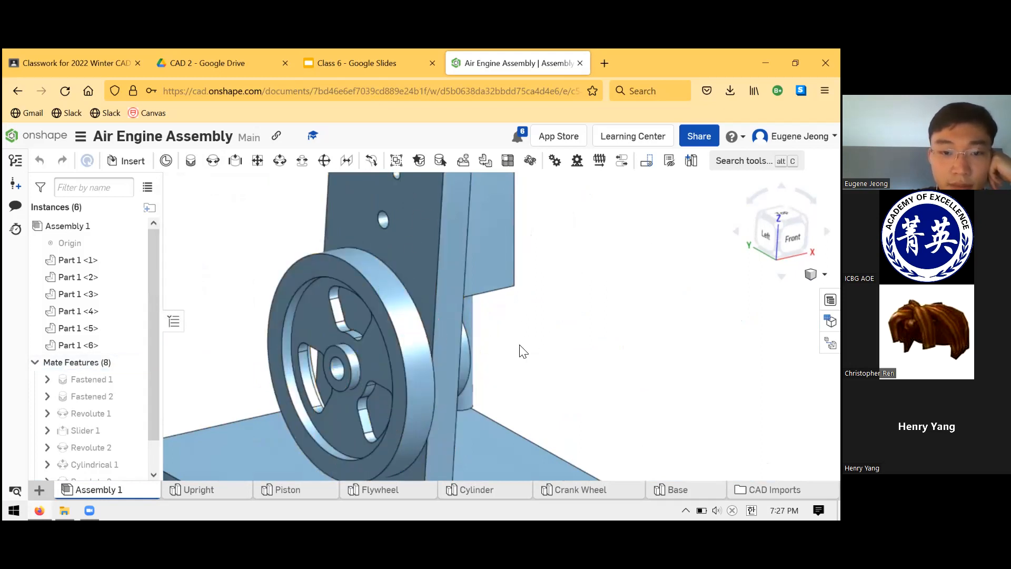
{"action": "left_click", "coordinate": [298, 184]}
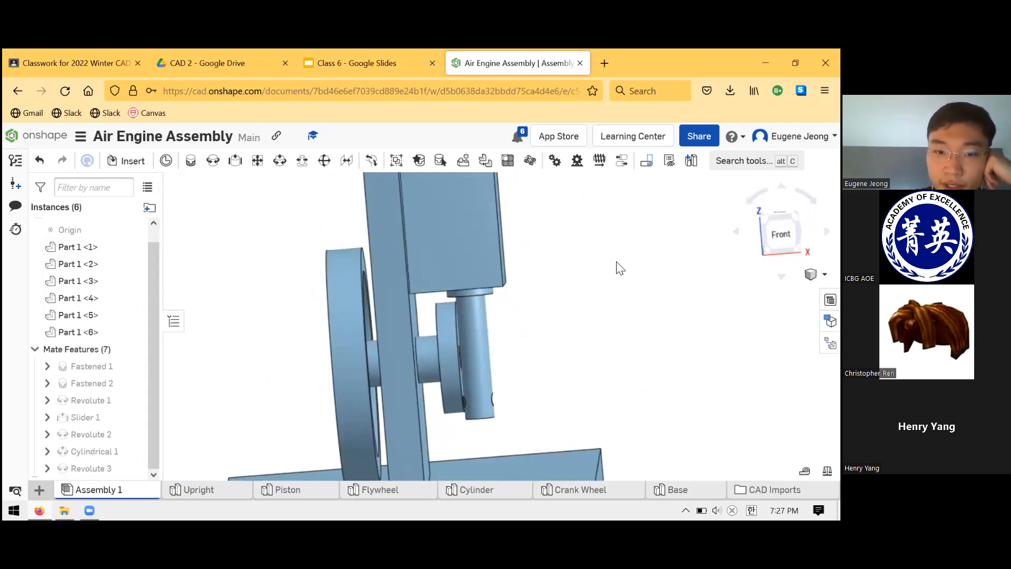
Try grouping the Flywheel with the Crank Wheel, and delete that trial group.
{"action": "right_click_drag", "start_coordinate": [616, 262], "coordinate": [518, 322]}
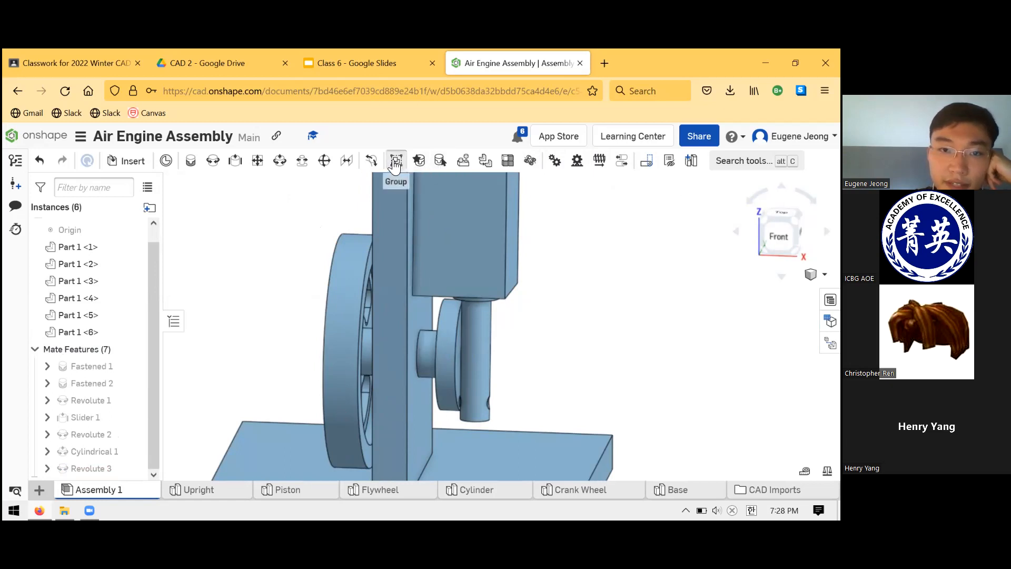
{"action": "left_click", "coordinate": [396, 161]}
{"action": "scroll", "coordinate": [153, 311], "scroll_direction": "down", "scroll_amount": 1}
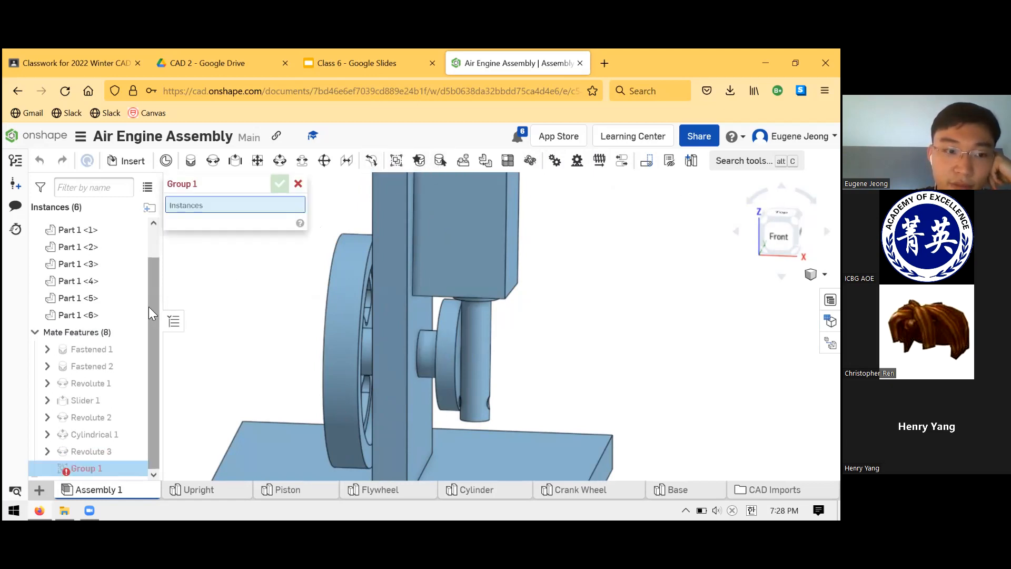
{"action": "left_click", "coordinate": [351, 343]}
{"action": "left_click", "coordinate": [434, 358]}
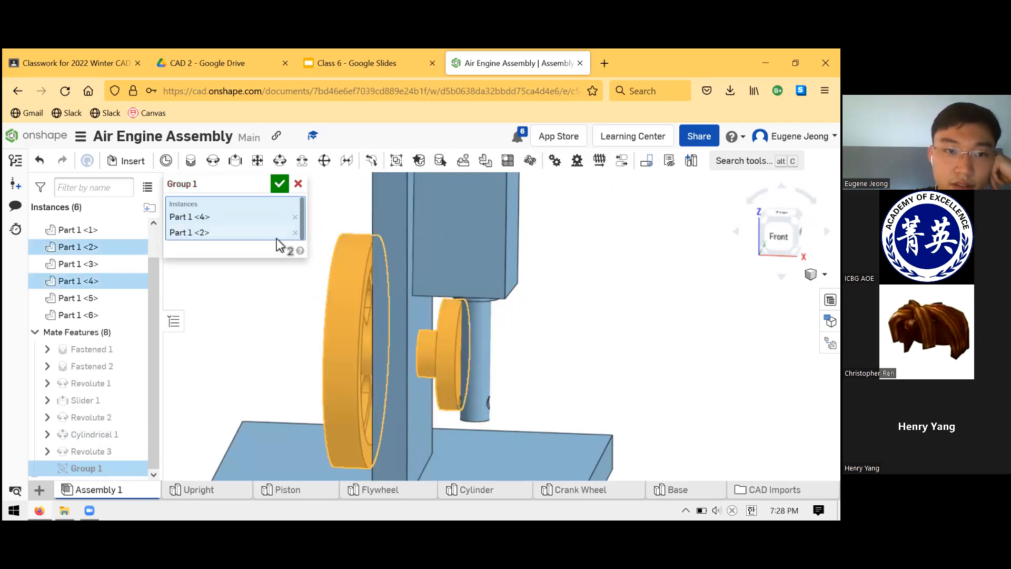
{"action": "left_click", "coordinate": [279, 184]}
{"action": "left_click_drag", "start_coordinate": [337, 349], "coordinate": [364, 419]}
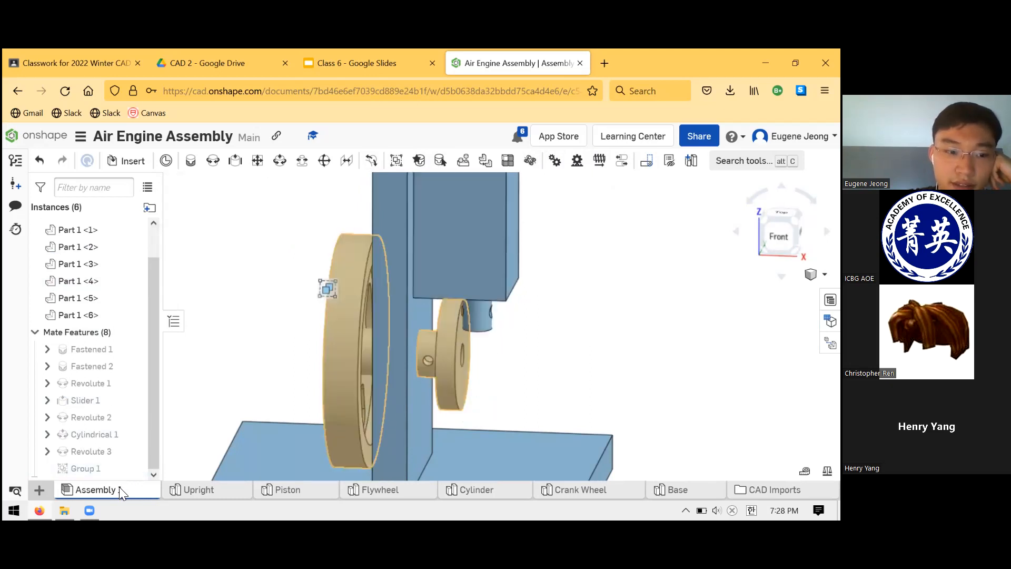
{"action": "left_click", "coordinate": [111, 470]}
{"action": "key", "text": "Delete"}
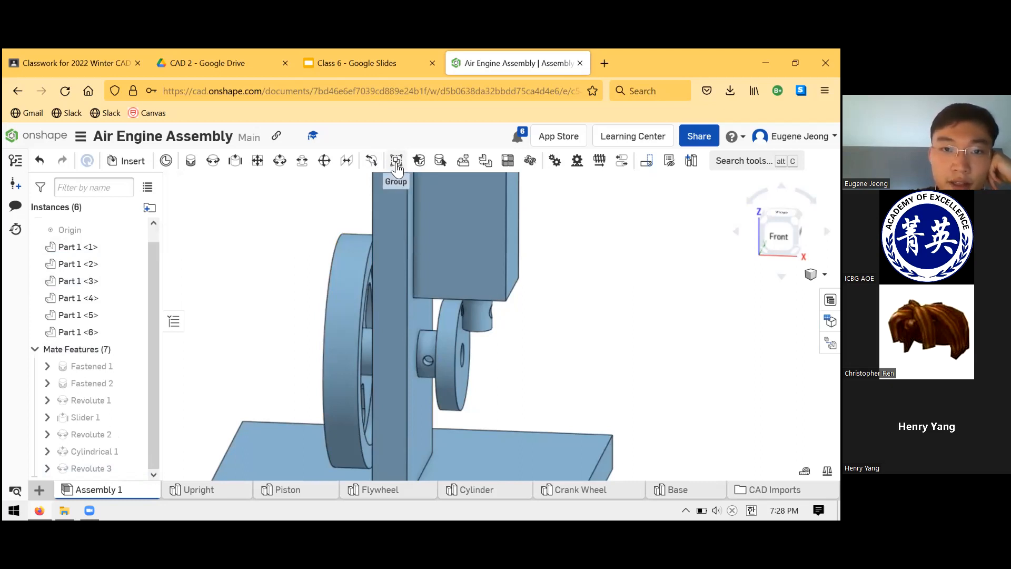
Group the Flywheel and the Crank Wheel so they rotate as one unit.
{"action": "left_click", "coordinate": [396, 161]}
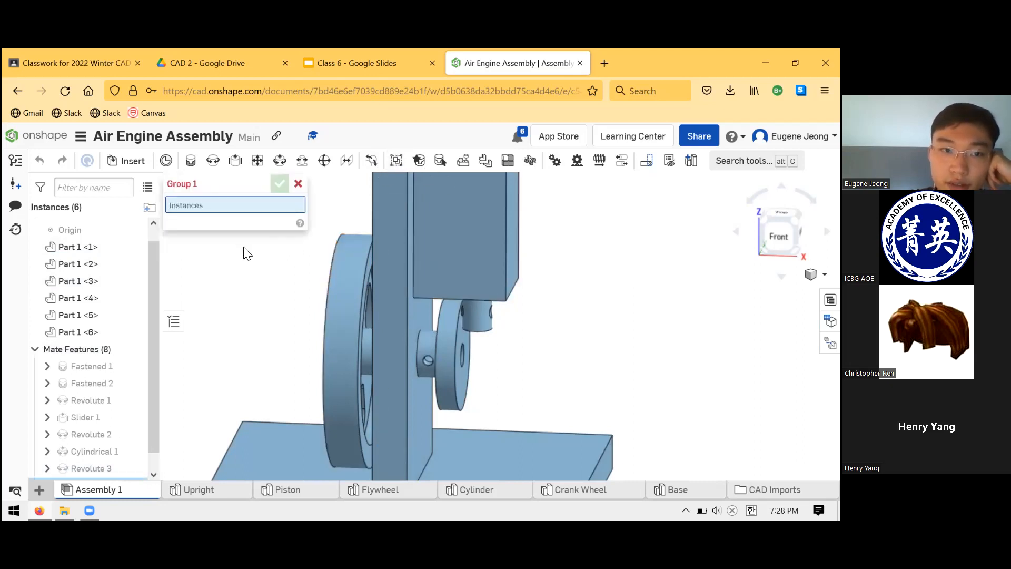
{"action": "scroll", "coordinate": [290, 292], "scroll_direction": "up", "scroll_amount": 3}
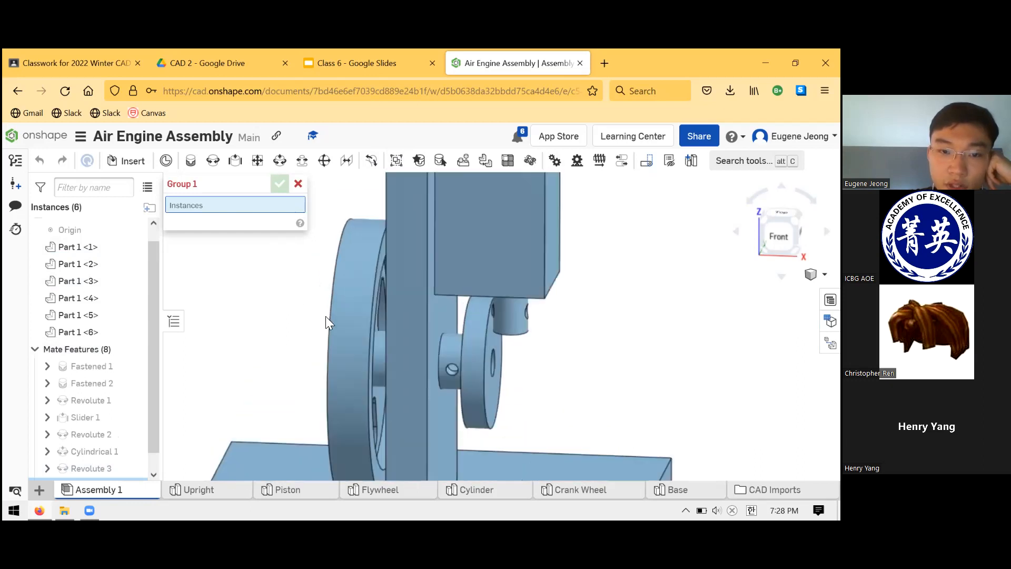
{"action": "left_click", "coordinate": [419, 342]}
{"action": "left_click", "coordinate": [472, 383]}
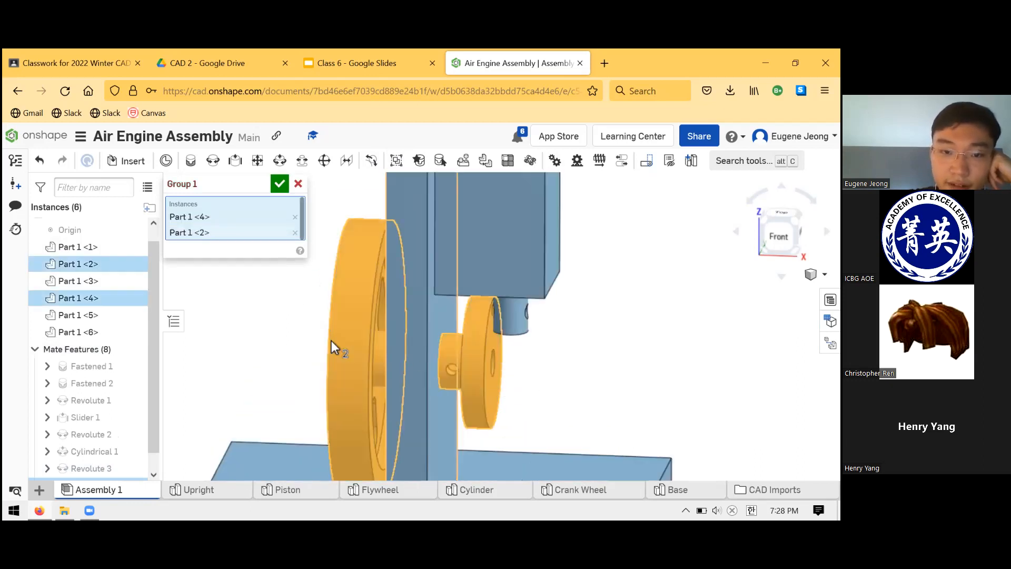
{"action": "left_click", "coordinate": [280, 184]}
Turn the Flywheel and check how the grouped Crank Wheel drives the Piston and Cylinder.
{"action": "scroll", "coordinate": [302, 295], "scroll_direction": "up", "scroll_amount": 2}
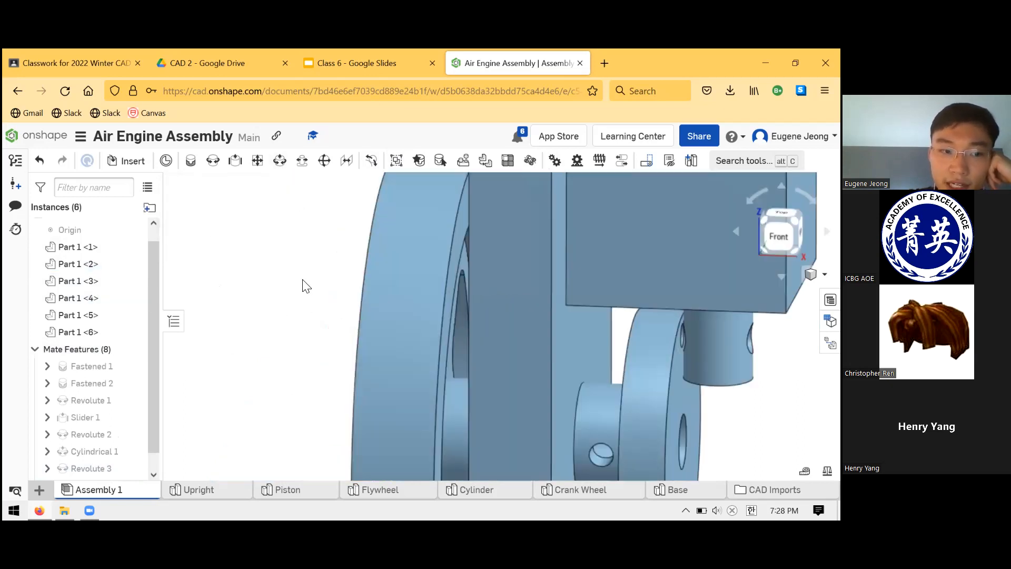
{"action": "scroll", "coordinate": [342, 294], "scroll_direction": "down", "scroll_amount": 5}
{"action": "scroll", "coordinate": [288, 348], "scroll_direction": "up", "scroll_amount": 4}
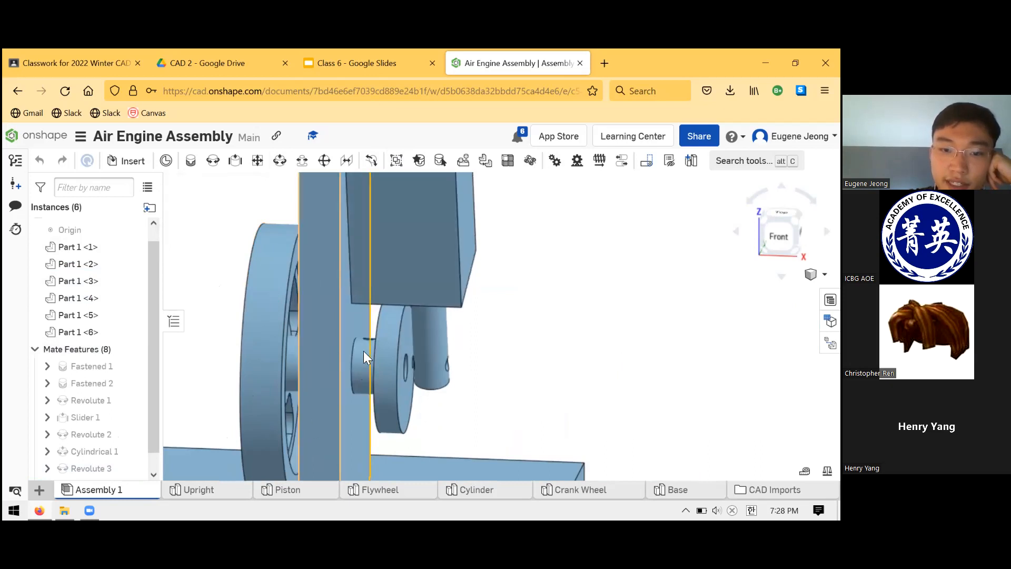
{"action": "scroll", "coordinate": [350, 343], "scroll_direction": "down", "scroll_amount": 5}
{"action": "right_click_drag", "start_coordinate": [340, 343], "coordinate": [309, 327]}
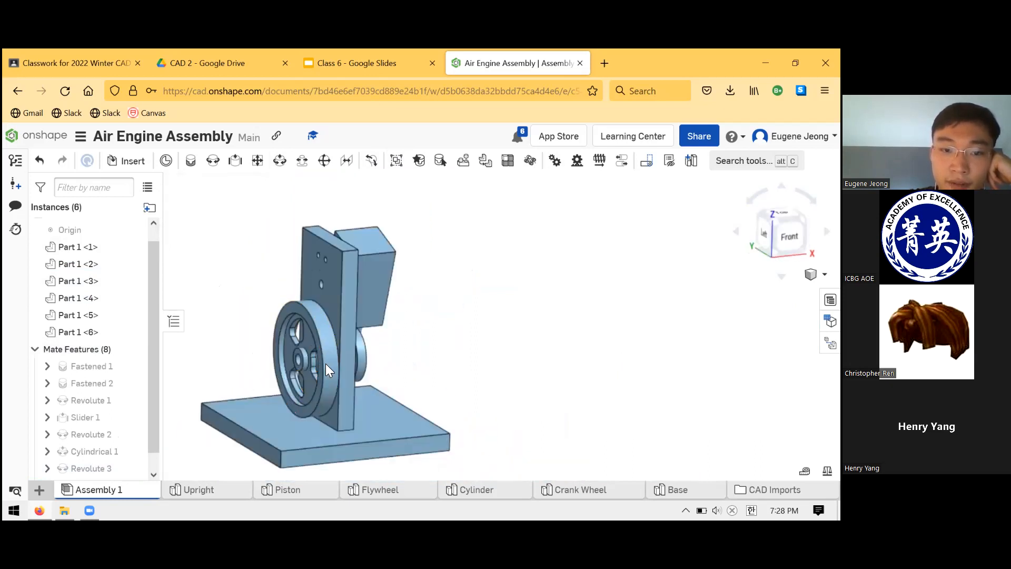
{"action": "left_click_drag", "start_coordinate": [309, 410], "coordinate": [396, 363]}
{"action": "right_click_drag", "start_coordinate": [395, 360], "coordinate": [396, 352]}
{"action": "left_click_drag", "start_coordinate": [312, 309], "coordinate": [287, 348]}
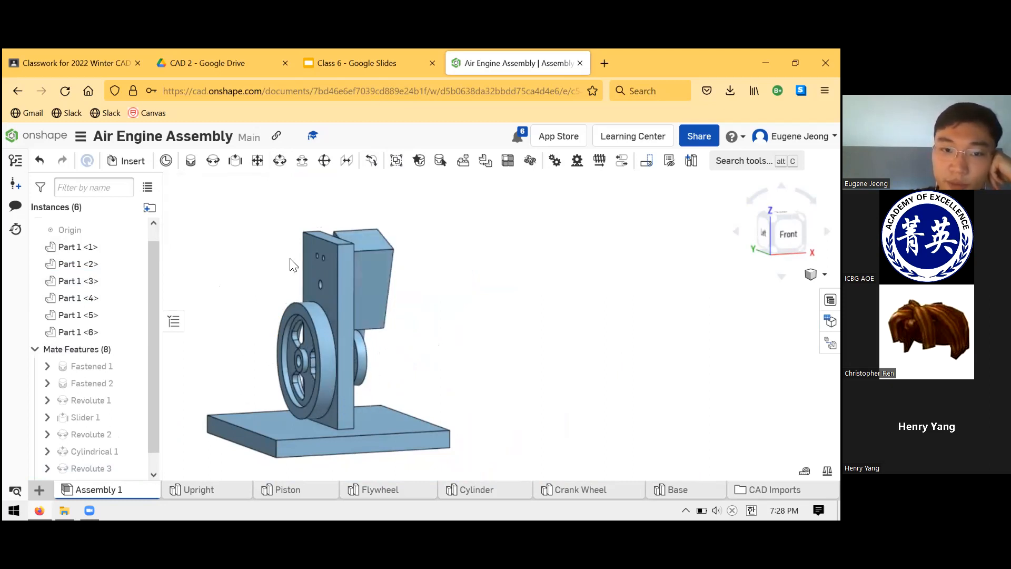
Examine from the Left and Front sides how the Cylinder tilts behind the Upright's holes as the mechanism turns.
{"action": "key", "text": "shift+3"}
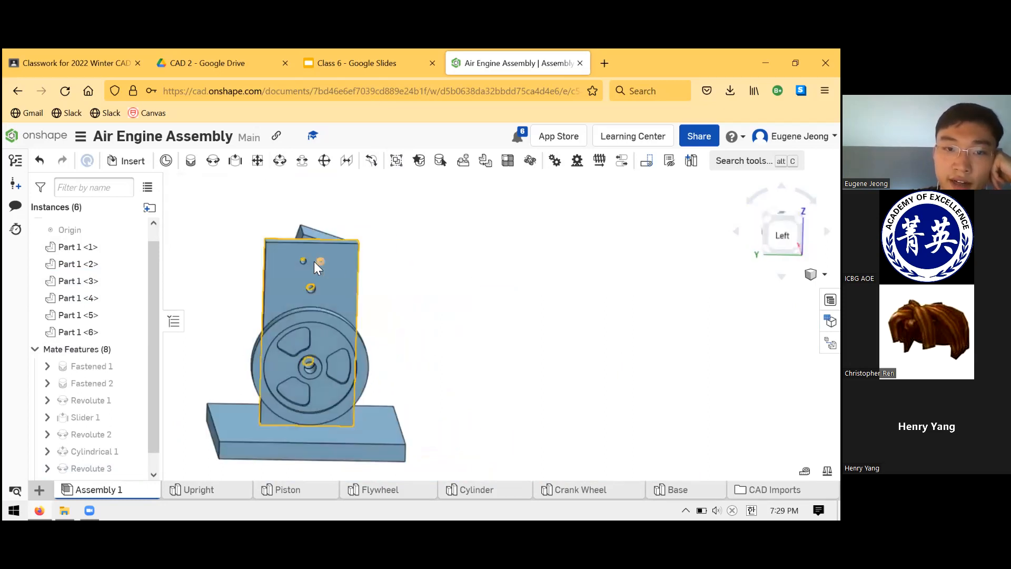
{"action": "right_click_drag", "start_coordinate": [353, 266], "coordinate": [380, 295]}
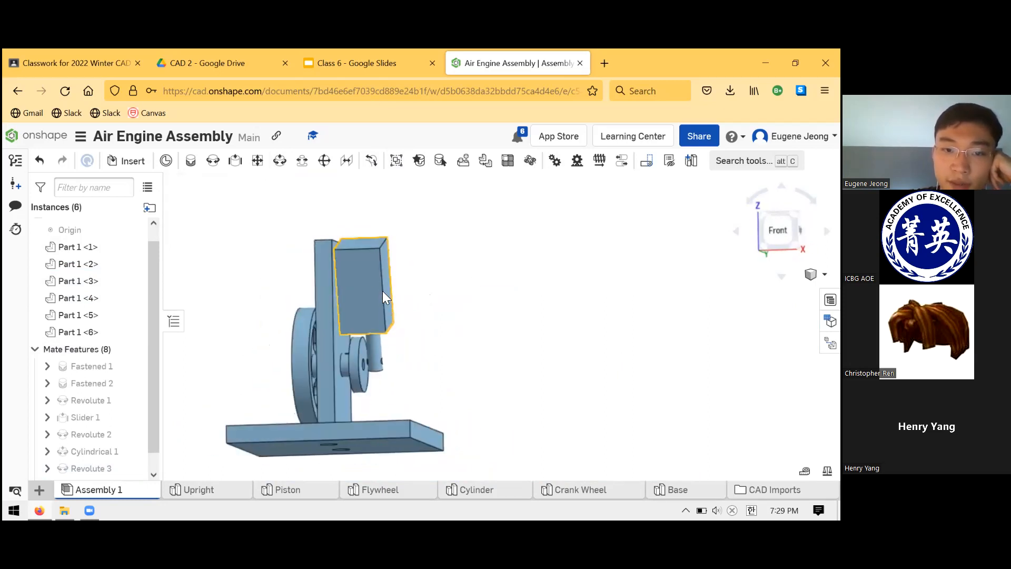
{"action": "left_click_drag", "start_coordinate": [387, 365], "coordinate": [399, 394]}
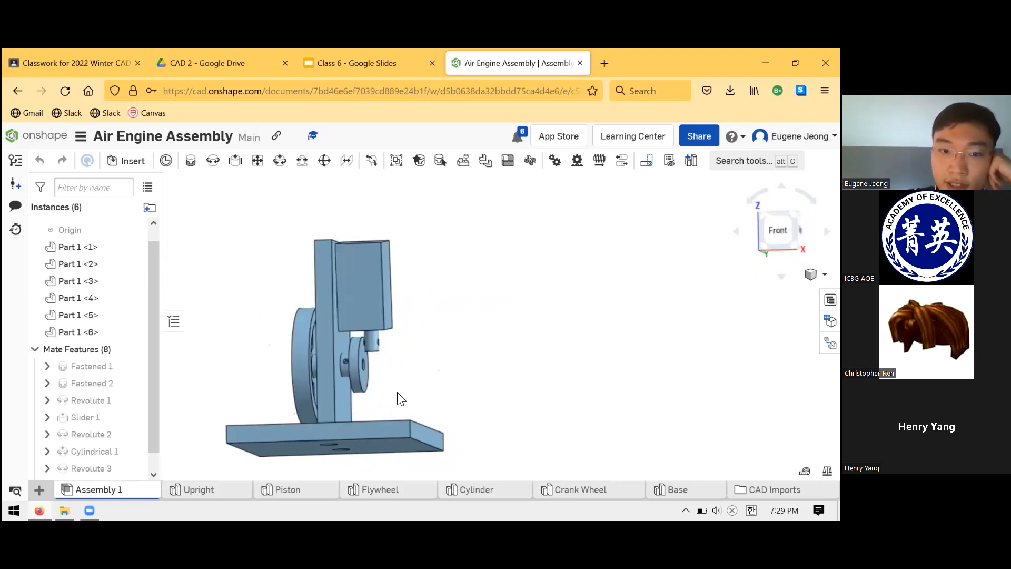
{"action": "left_click_drag", "start_coordinate": [333, 371], "coordinate": [402, 309]}
{"action": "right_click_drag", "start_coordinate": [402, 309], "coordinate": [469, 358]}
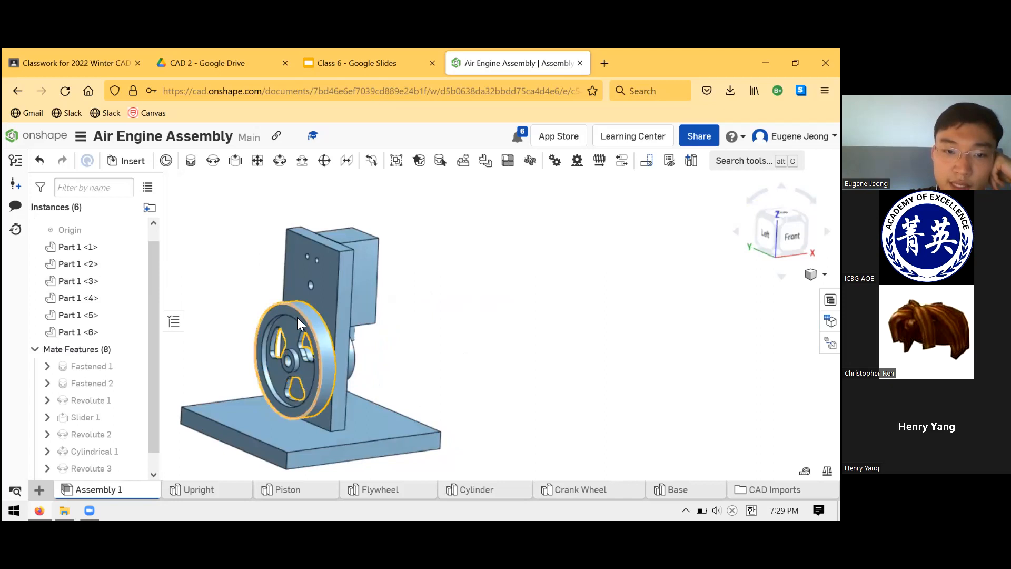
{"action": "left_click_drag", "start_coordinate": [348, 378], "coordinate": [417, 305]}
{"action": "right_click_drag", "start_coordinate": [417, 306], "coordinate": [438, 286]}
{"action": "scroll", "coordinate": [330, 254], "scroll_direction": "up", "scroll_amount": 5}
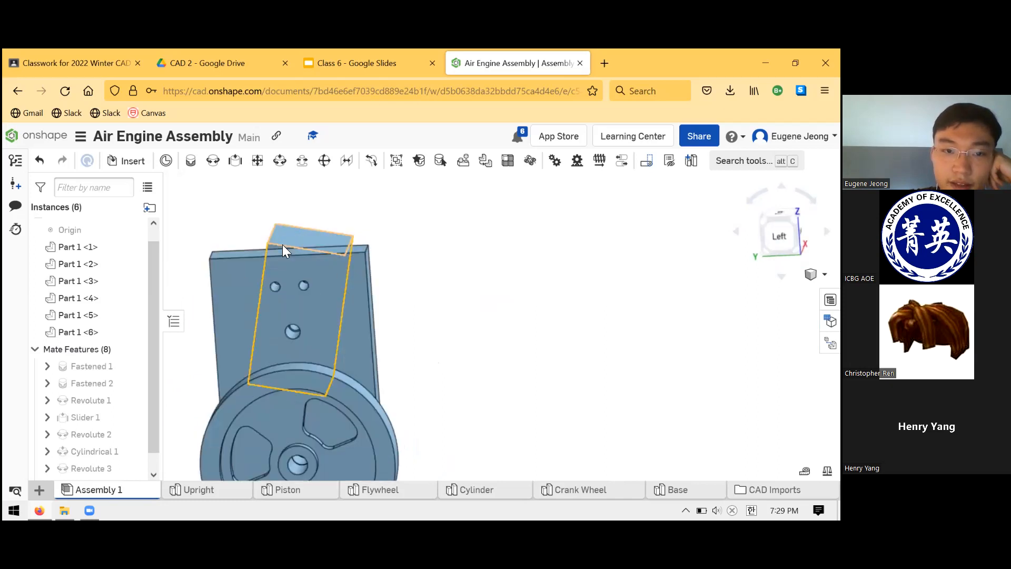
{"action": "right_click_drag", "start_coordinate": [428, 325], "coordinate": [381, 354]}
{"action": "scroll", "coordinate": [382, 353], "scroll_direction": "down", "scroll_amount": 5}
{"action": "right_click_drag", "start_coordinate": [445, 377], "coordinate": [510, 362]}
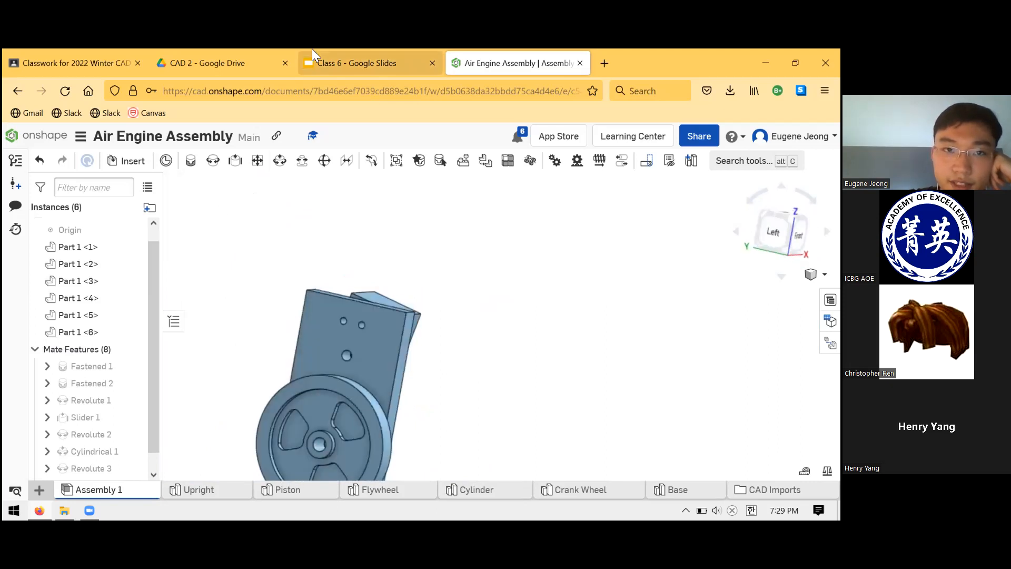
Compare the engine photo on the Class 6 slide in Google Slides with the Upright's two small air holes in the Onshape assembly.
{"action": "left_click", "coordinate": [316, 61]}
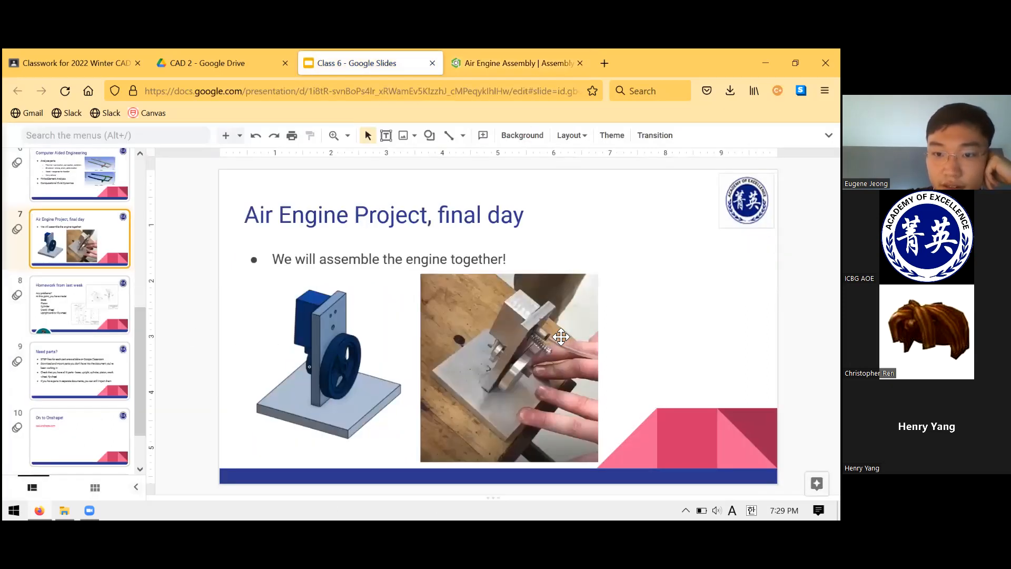
{"action": "left_click", "coordinate": [513, 63]}
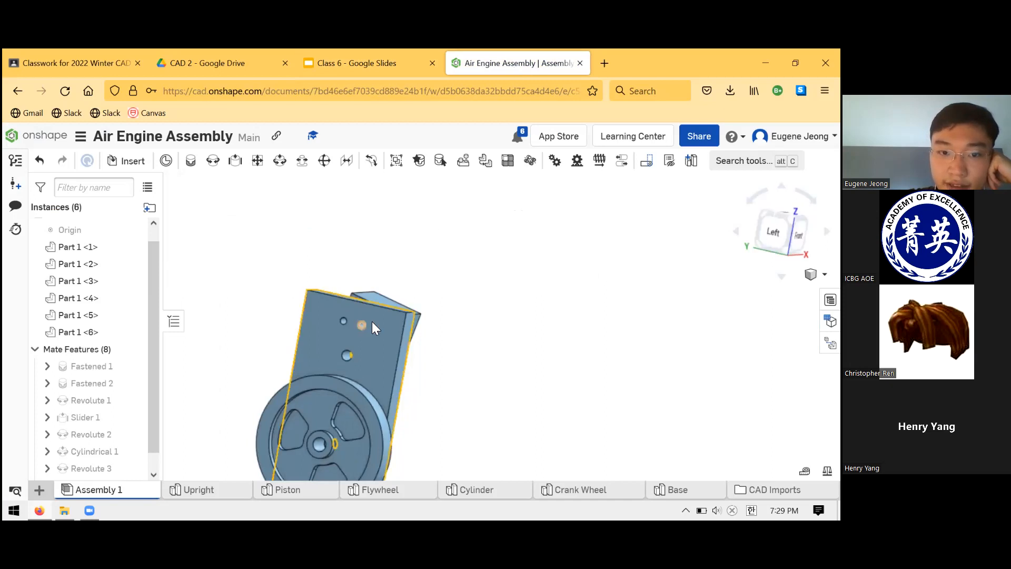
{"action": "right_click_drag", "start_coordinate": [344, 324], "coordinate": [375, 308]}
{"action": "scroll", "coordinate": [375, 308], "scroll_direction": "down", "scroll_amount": 2}
{"action": "scroll", "coordinate": [373, 313], "scroll_direction": "up", "scroll_amount": 5}
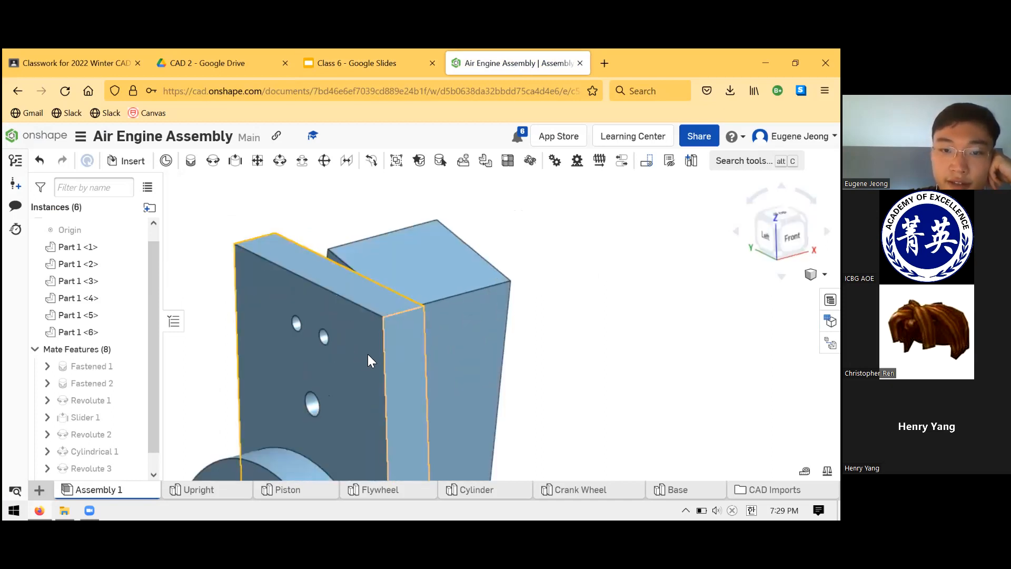
{"action": "right_click_drag", "start_coordinate": [517, 340], "coordinate": [561, 331]}
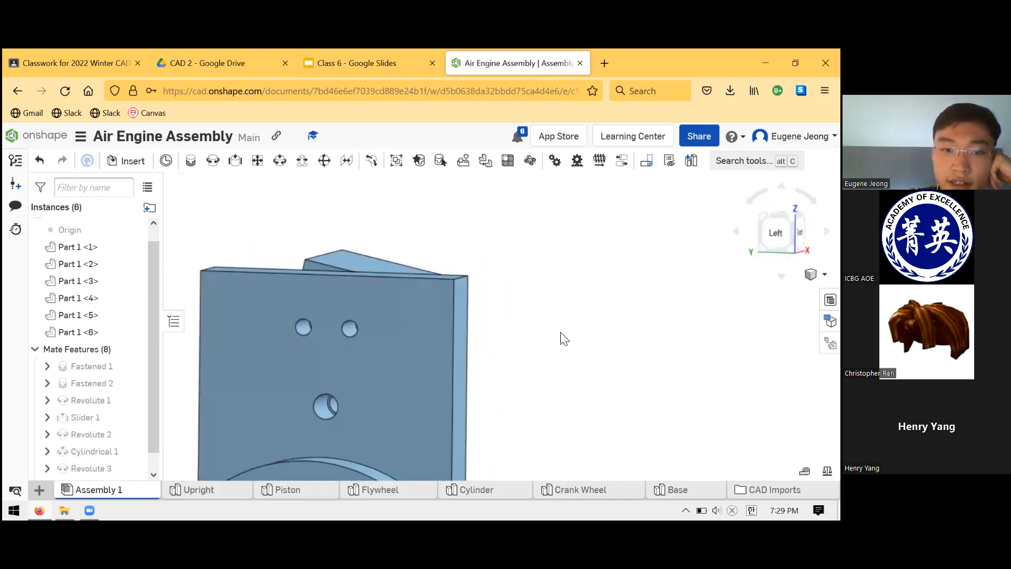
{"action": "left_click_drag", "start_coordinate": [315, 253], "coordinate": [304, 247]}
{"action": "right_click_drag", "start_coordinate": [485, 278], "coordinate": [497, 271]}
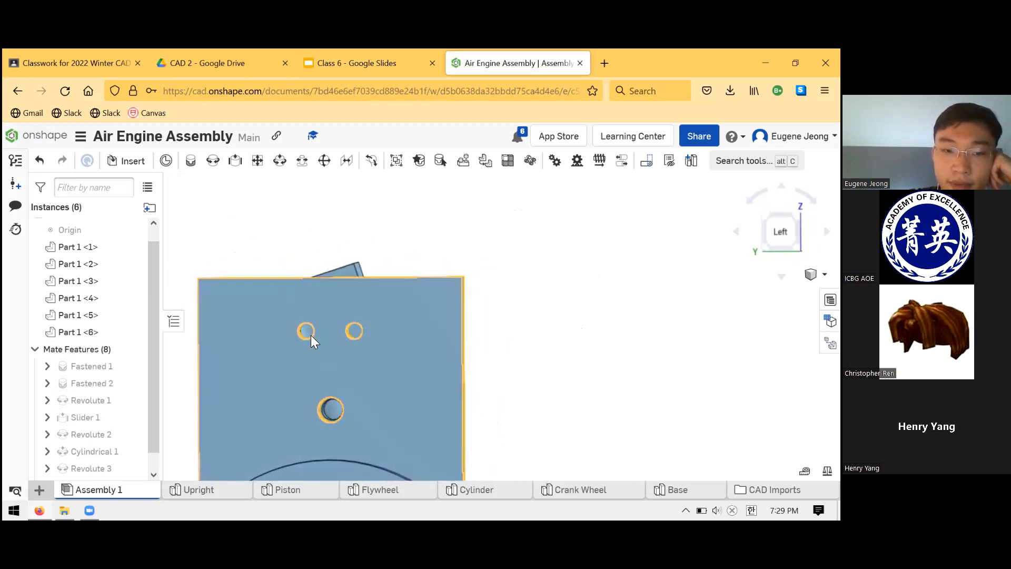
Swing the Piston to either side of the Crank Wheel's centre and examine how the Cylinder lines up with each of the Upright's air holes.
{"action": "right_click_drag", "start_coordinate": [308, 332], "coordinate": [303, 404]}
{"action": "scroll", "coordinate": [318, 394], "scroll_direction": "up", "scroll_amount": 5}
{"action": "scroll", "coordinate": [311, 452], "scroll_direction": "down", "scroll_amount": 6}
{"action": "scroll", "coordinate": [310, 435], "scroll_direction": "up", "scroll_amount": 4}
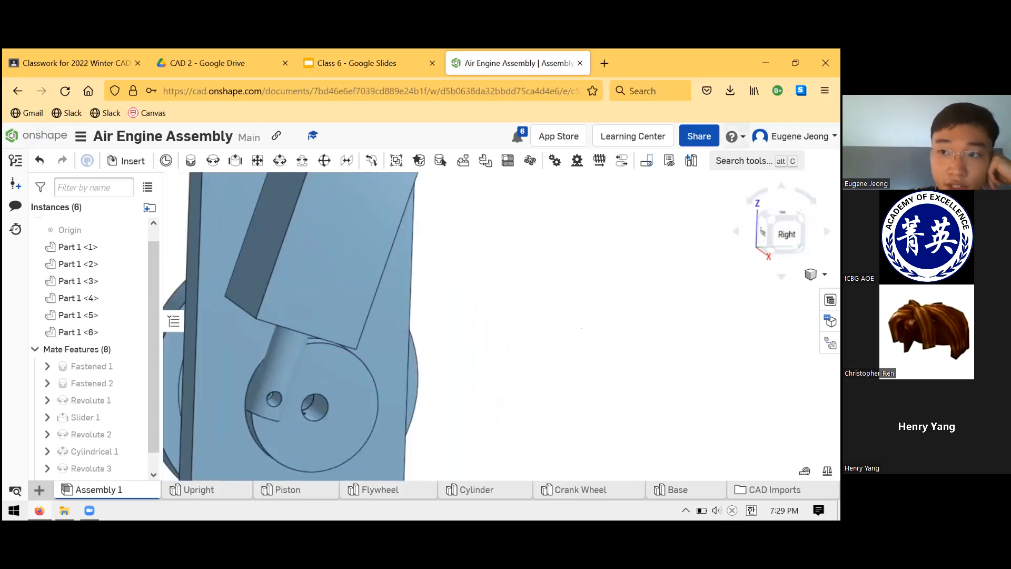
{"action": "left_click_drag", "start_coordinate": [284, 362], "coordinate": [347, 418]}
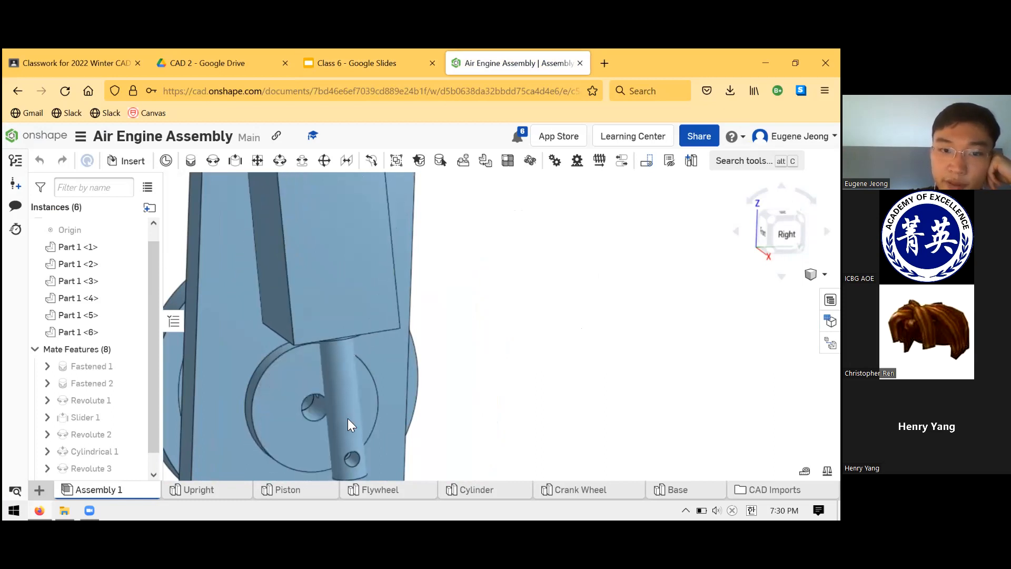
{"action": "right_click_drag", "start_coordinate": [509, 378], "coordinate": [508, 392]}
{"action": "scroll", "coordinate": [464, 360], "scroll_direction": "down", "scroll_amount": 3}
{"action": "scroll", "coordinate": [445, 298], "scroll_direction": "up", "scroll_amount": 6}
{"action": "right_click_drag", "start_coordinate": [448, 295], "coordinate": [469, 302]}
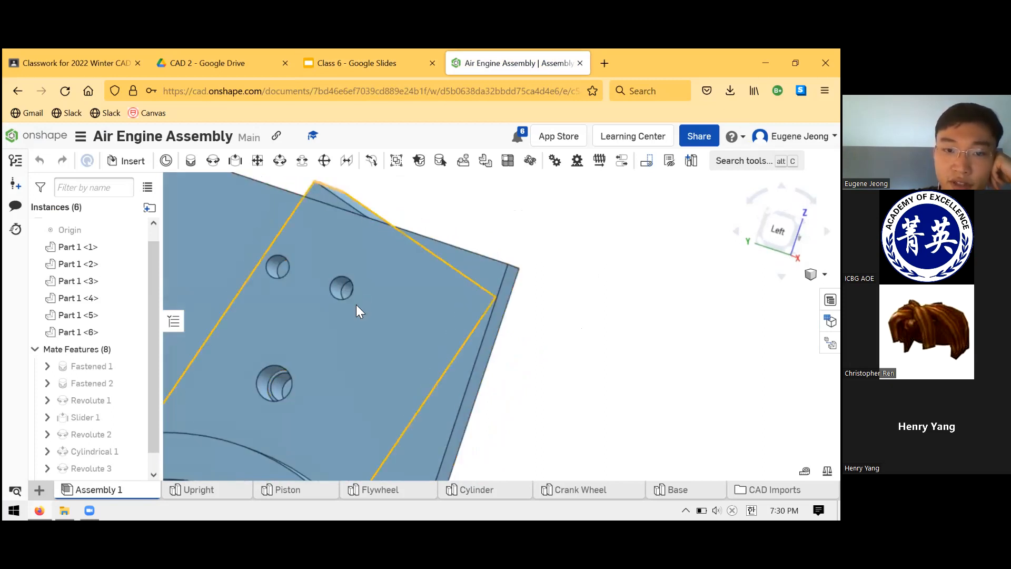
{"action": "right_click_drag", "start_coordinate": [361, 285], "coordinate": [394, 289]}
{"action": "scroll", "coordinate": [395, 287], "scroll_direction": "down", "scroll_amount": 5}
{"action": "scroll", "coordinate": [395, 288], "scroll_direction": "up", "scroll_amount": 8}
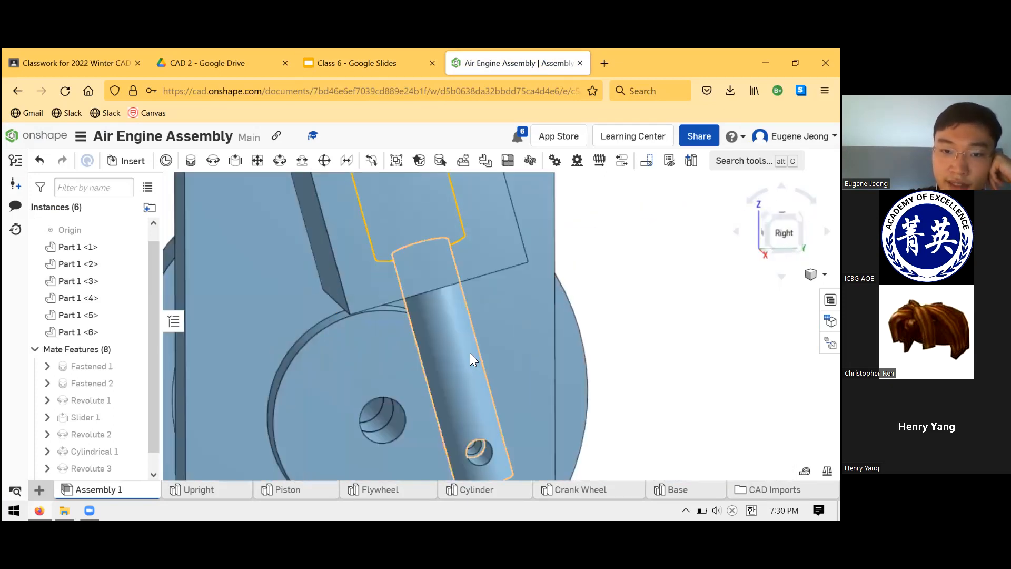
{"action": "left_click_drag", "start_coordinate": [438, 323], "coordinate": [310, 364]}
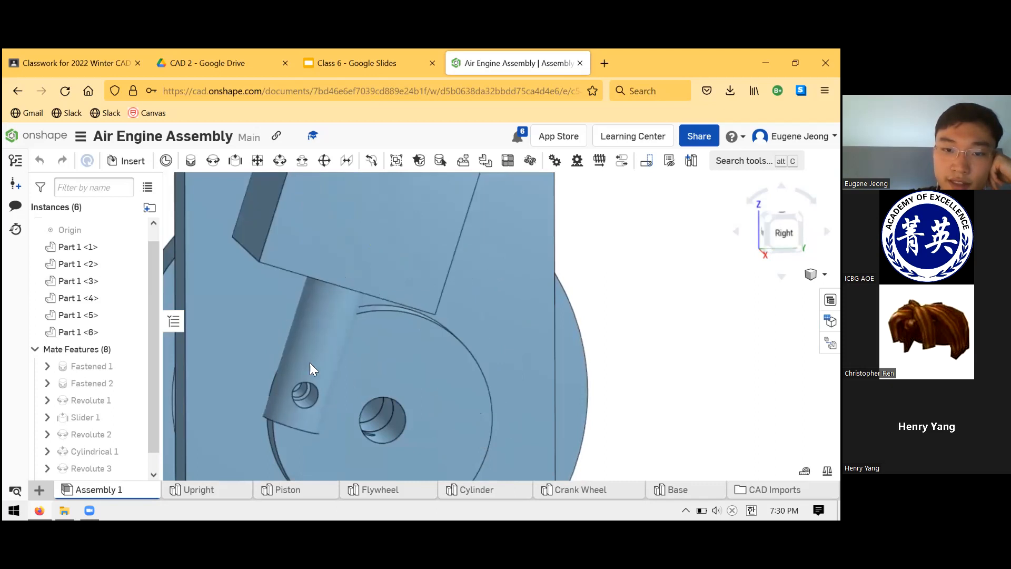
Examine the whole engine from the Left side, the Front and an angled view, including the Upright's air holes and the Flywheel.
{"action": "scroll", "coordinate": [389, 290], "scroll_direction": "down", "scroll_amount": 5}
{"action": "scroll", "coordinate": [406, 219], "scroll_direction": "down", "scroll_amount": 5}
{"action": "right_click_drag", "start_coordinate": [417, 231], "coordinate": [528, 210]}
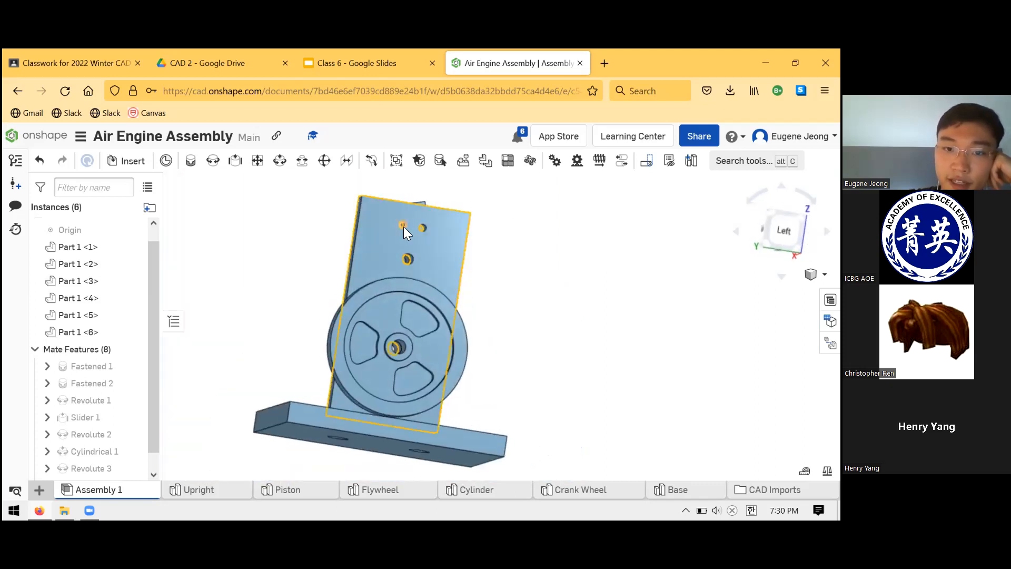
{"action": "right_click_drag", "start_coordinate": [423, 224], "coordinate": [462, 335]}
{"action": "mouse_move", "coordinate": [476, 345]}
{"action": "left_mouse_down"}
{"action": "mouse_move", "coordinate": [479, 318]}
{"action": "mouse_move", "coordinate": [542, 321]}
{"action": "mouse_move", "coordinate": [564, 356]}
{"action": "mouse_move", "coordinate": [485, 362]}
{"action": "left_mouse_up"}
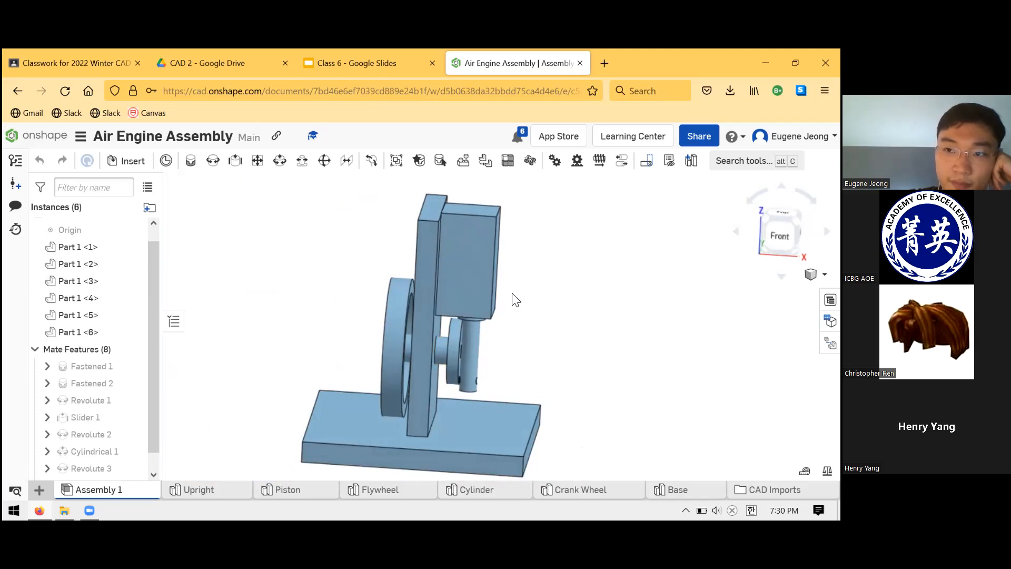
{"action": "right_click_drag", "start_coordinate": [399, 309], "coordinate": [465, 410]}
{"action": "left_click_drag", "start_coordinate": [466, 411], "coordinate": [341, 263]}
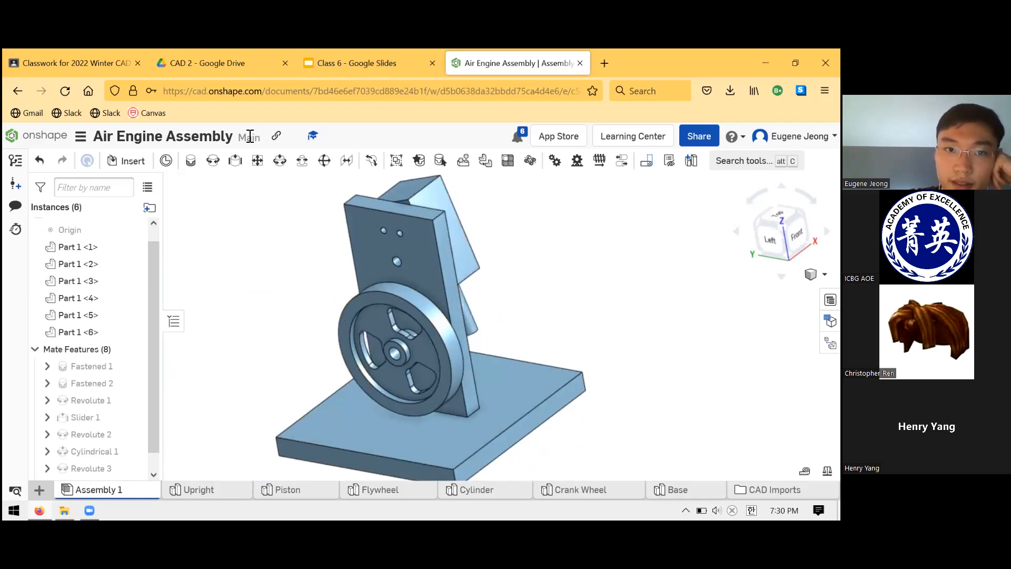
Switch to the Class 6 deck in Google Slides and go through the remaining slides up to "Coming Up:".
{"action": "left_click", "coordinate": [323, 55]}
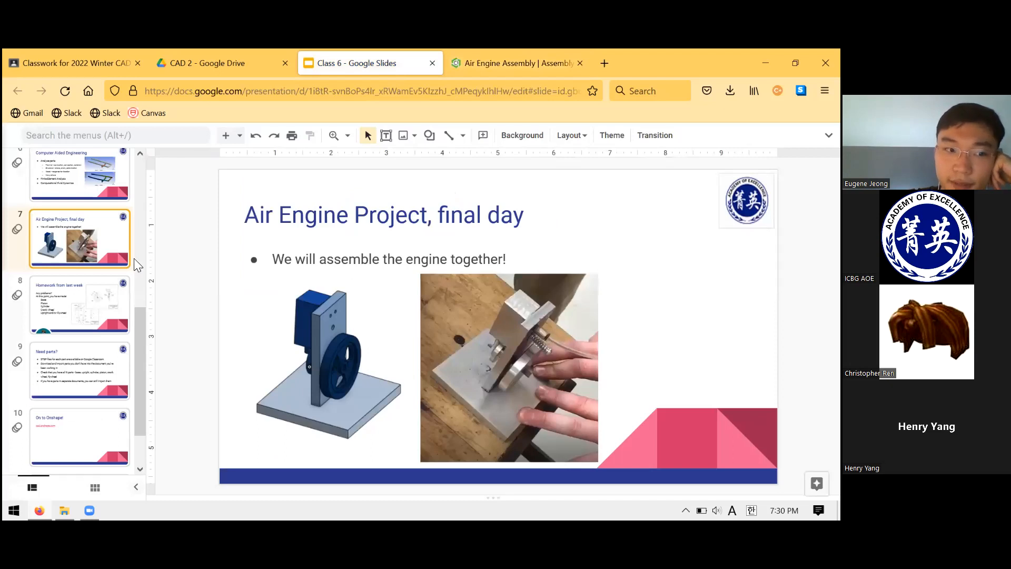
{"action": "left_click", "coordinate": [86, 306]}
{"action": "left_click", "coordinate": [91, 257]}
{"action": "scroll", "coordinate": [84, 269], "scroll_direction": "down", "scroll_amount": 1}
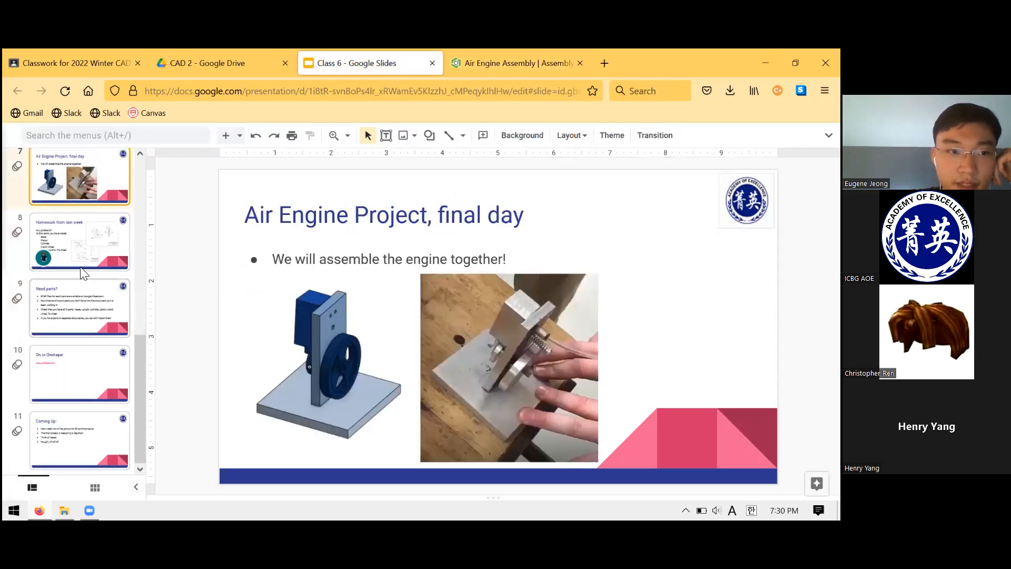
{"action": "left_click", "coordinate": [99, 302]}
{"action": "left_click", "coordinate": [104, 367]}
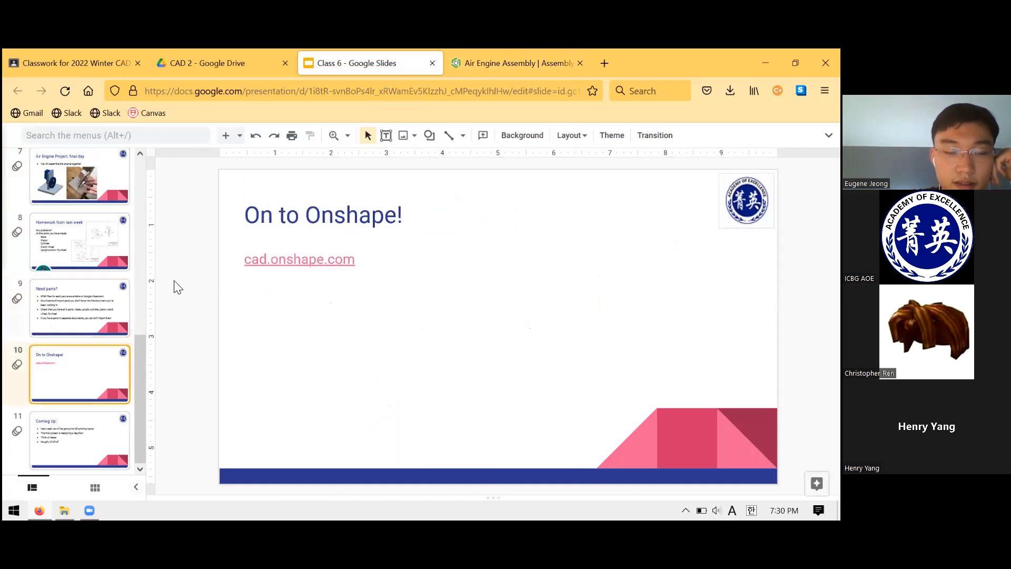
{"action": "left_click", "coordinate": [87, 446]}
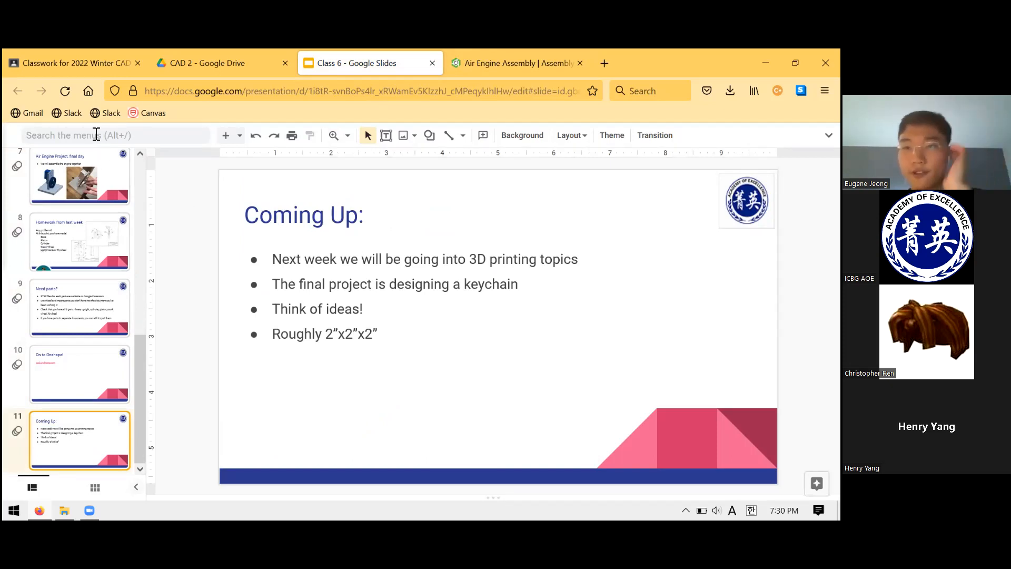
Leave the Air Engine Assembly for Onshape's Documents page, and return to the "Homework from last week" slide in Google Slides.
{"action": "key", "text": "ctrl+Tab"}
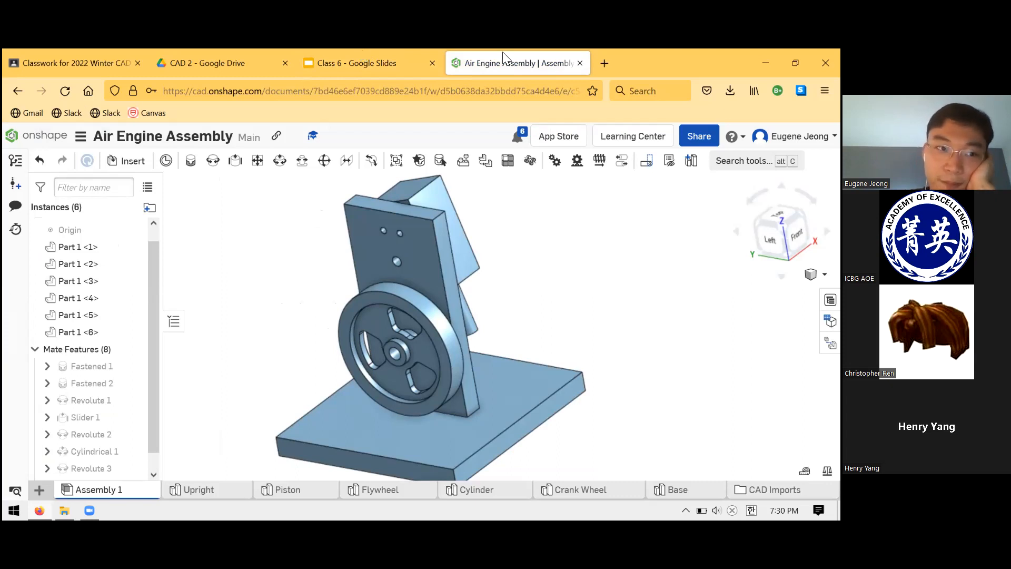
{"action": "left_click", "coordinate": [87, 434]}
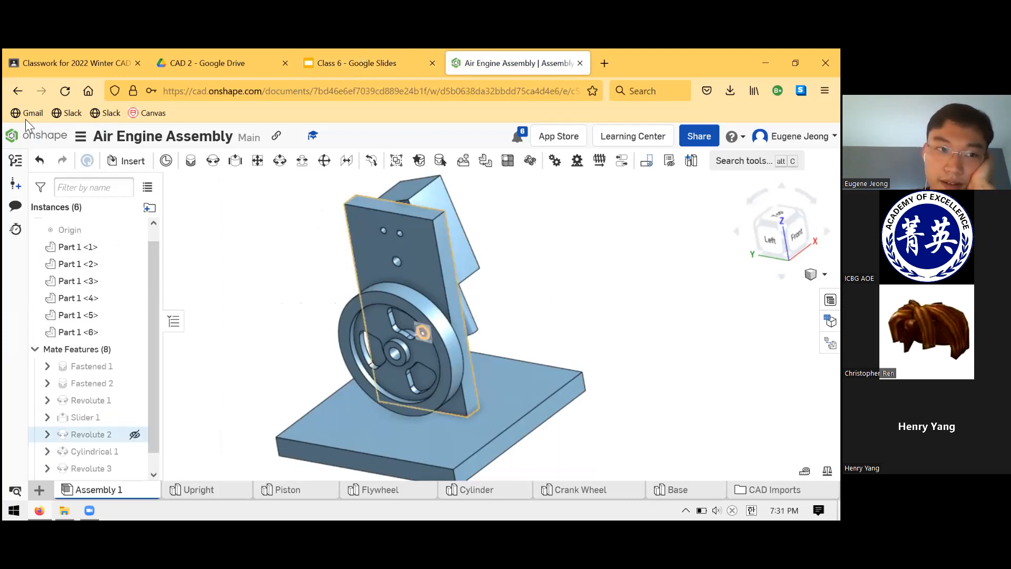
{"action": "left_click", "coordinate": [47, 138]}
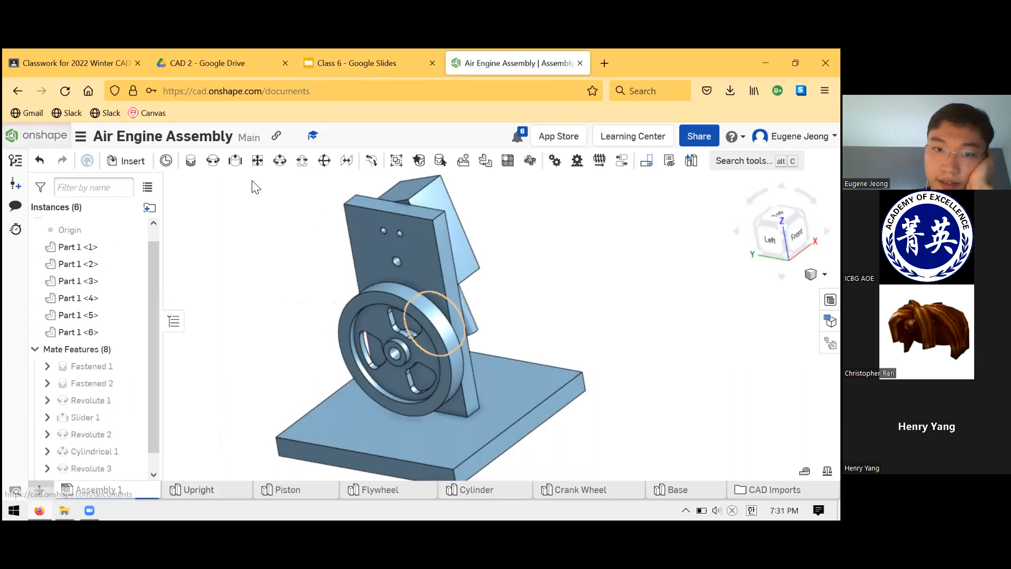
{"action": "key", "text": "ctrl+shift+Tab"}
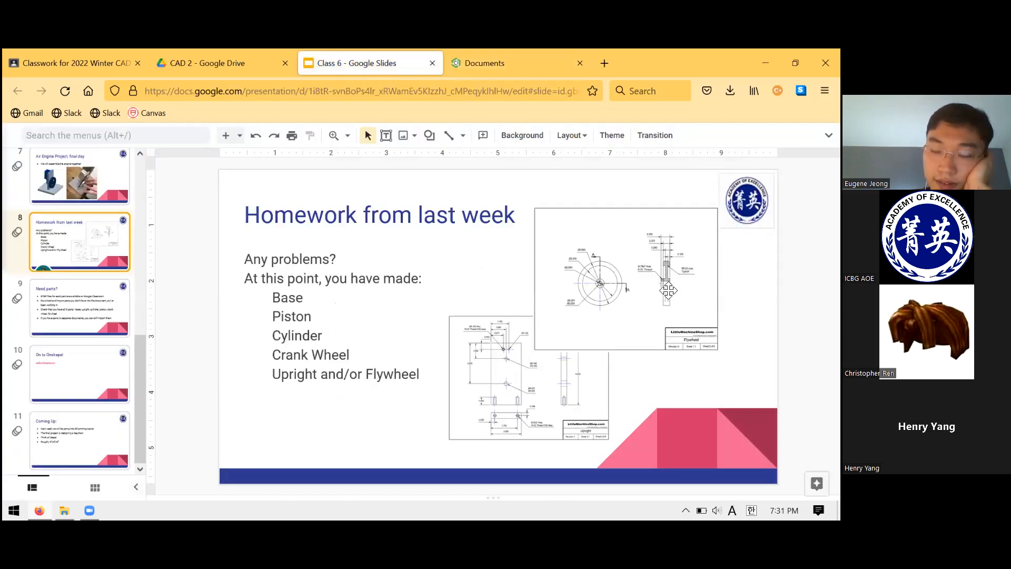